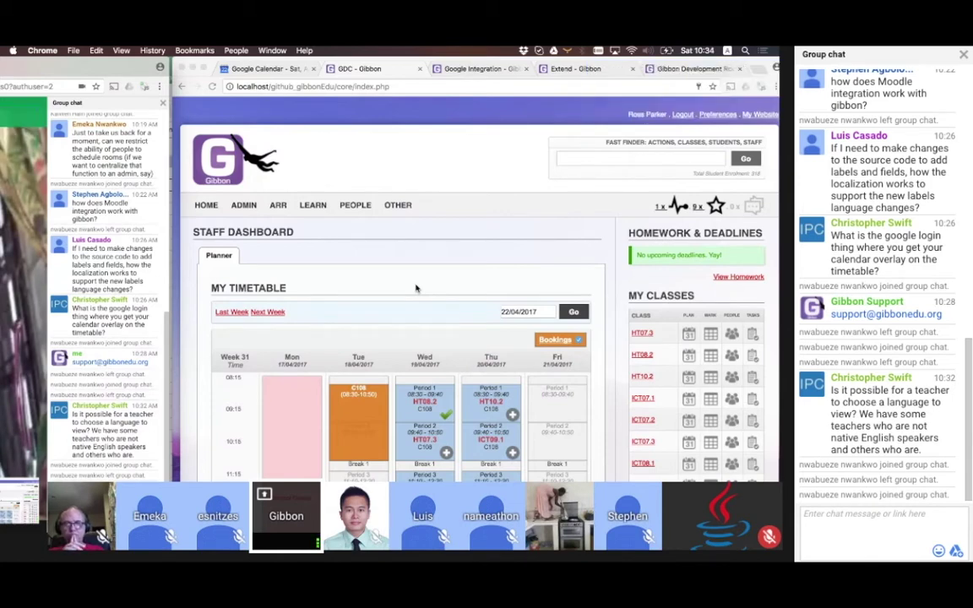
Step: Go from the Extend page back to Home, then to the Download page offering Gibbon Core v13.0.01
left_click(577, 68)
scroll(270, 139, "up", 10)
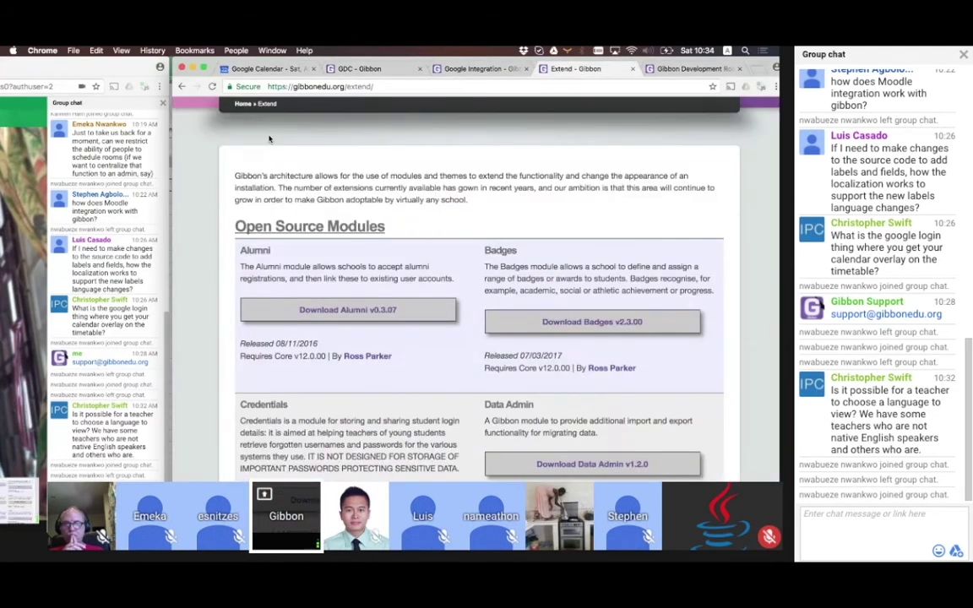
scroll(432, 140, "up", 2)
left_click(432, 140)
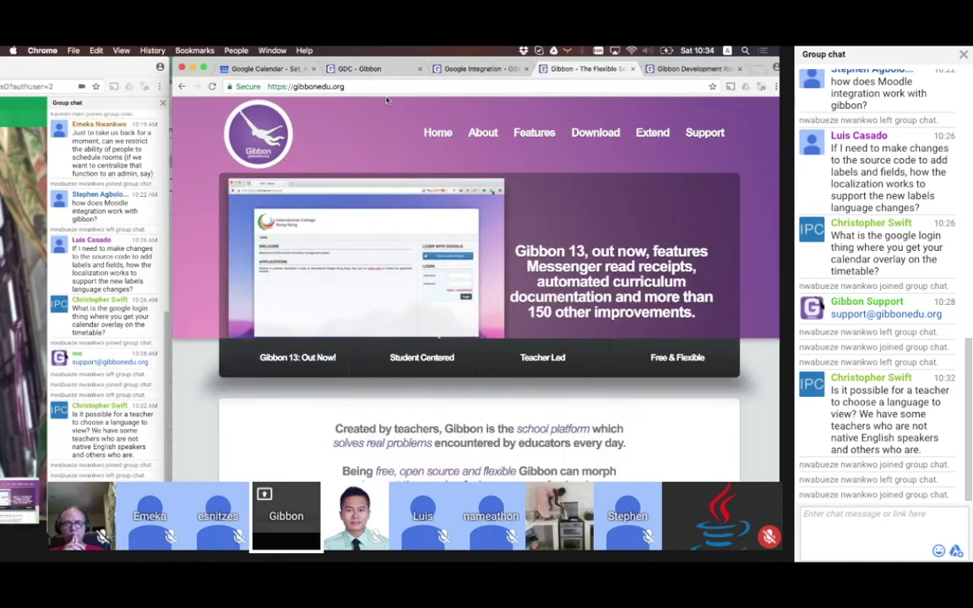
left_click(602, 134)
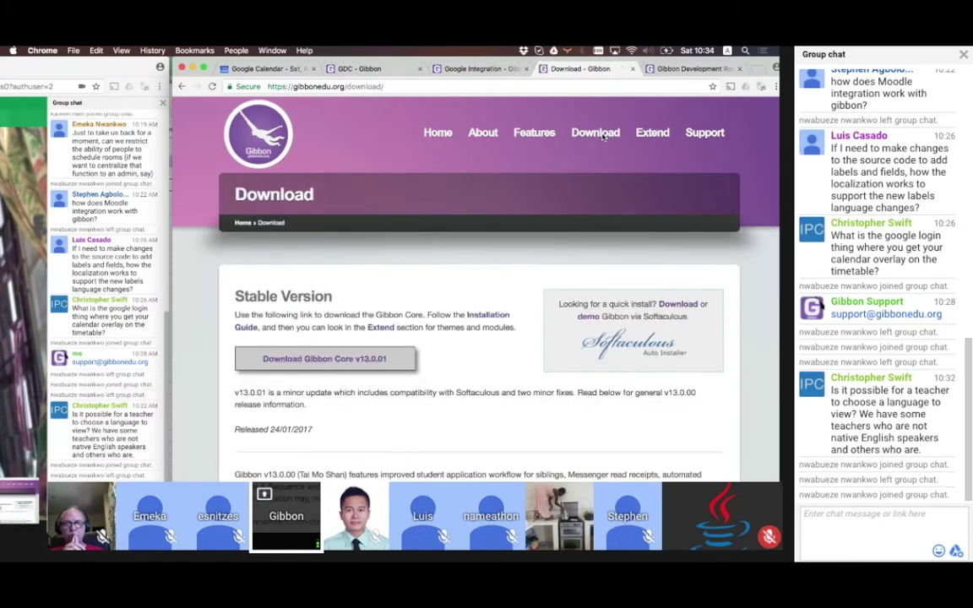
scroll(617, 280, "down", 1)
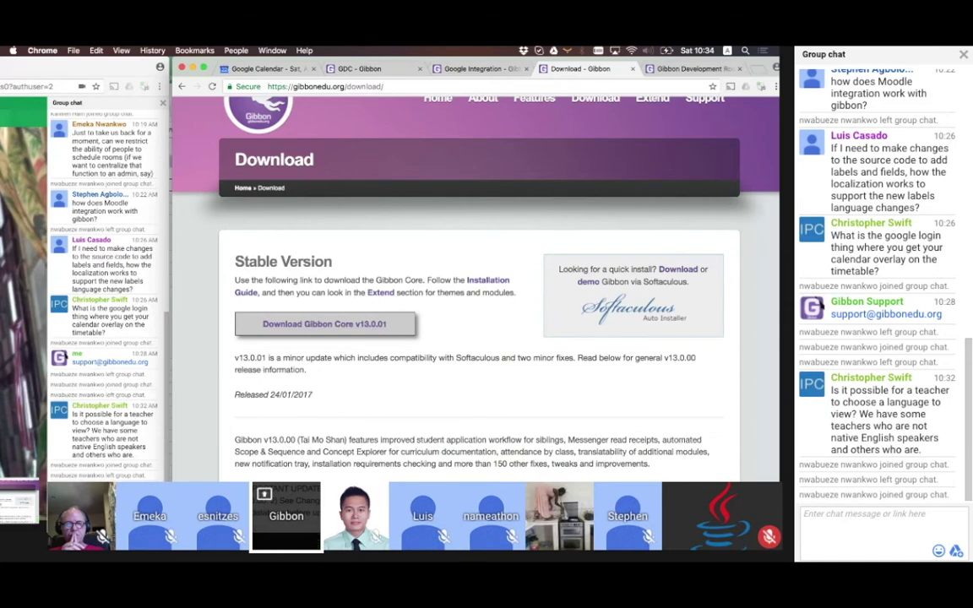
Step: Hide Chrome to reveal the desktop and select the unpacked core-13.0.01 folder
key("super+m")
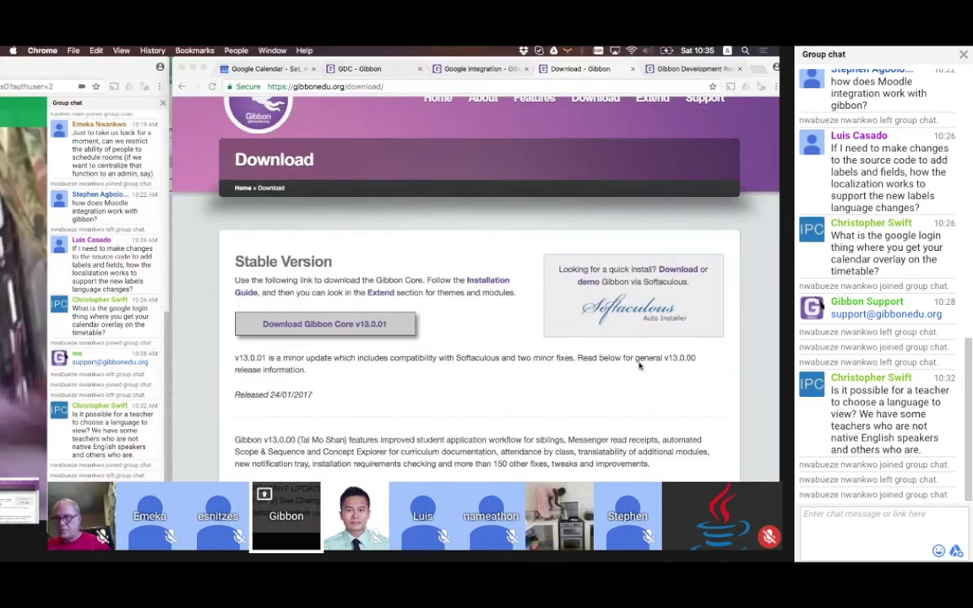
key("super+m")
left_click(748, 169)
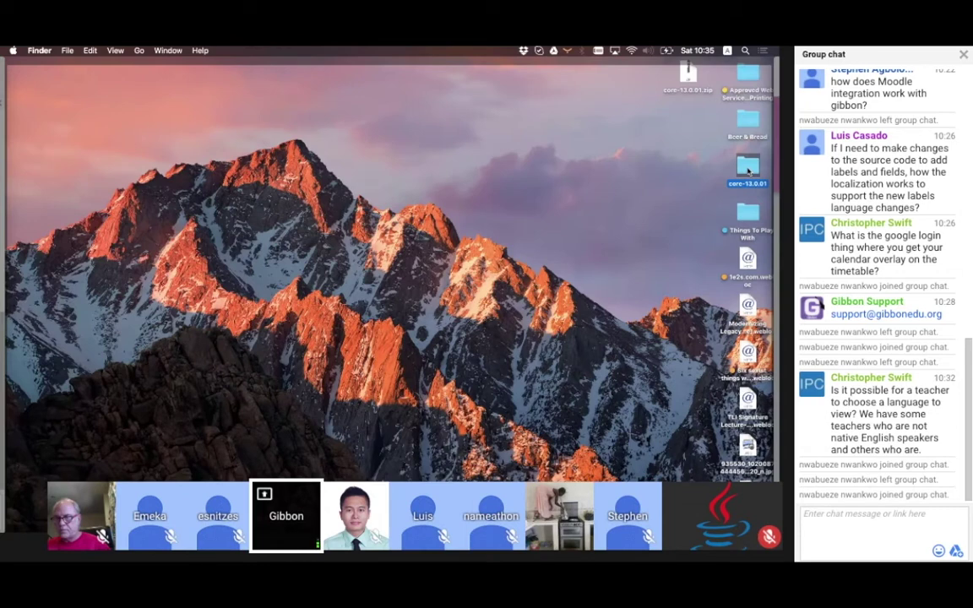
Step: Move core-13.0.01.zip from the desktop to the Trash and bring up Spotlight
left_click(690, 74)
key("super+BackSpace")
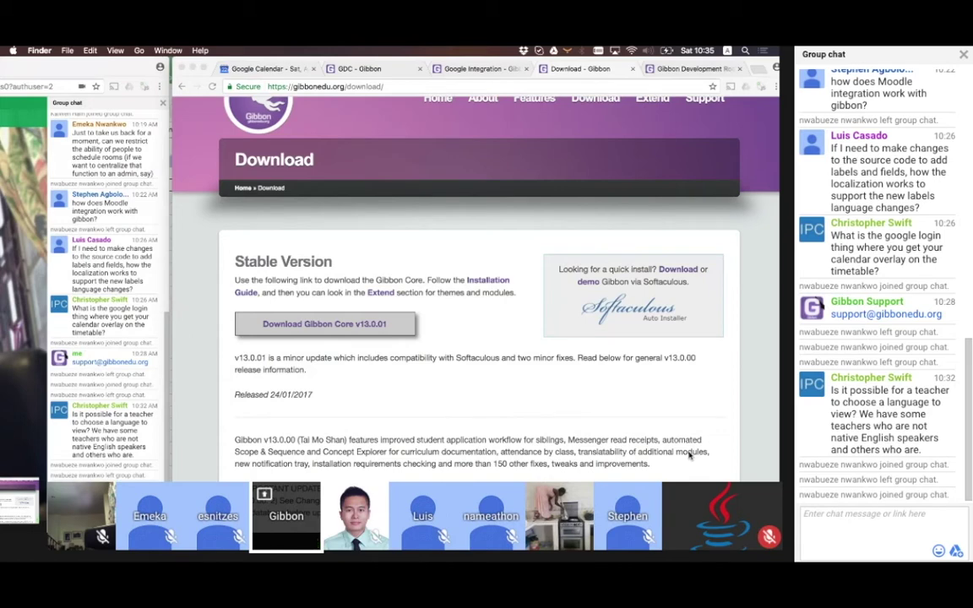
key("super+space")
Step: Open the htdocs folder through a Spotlight search and place it beside Chrome
type("htdocs")
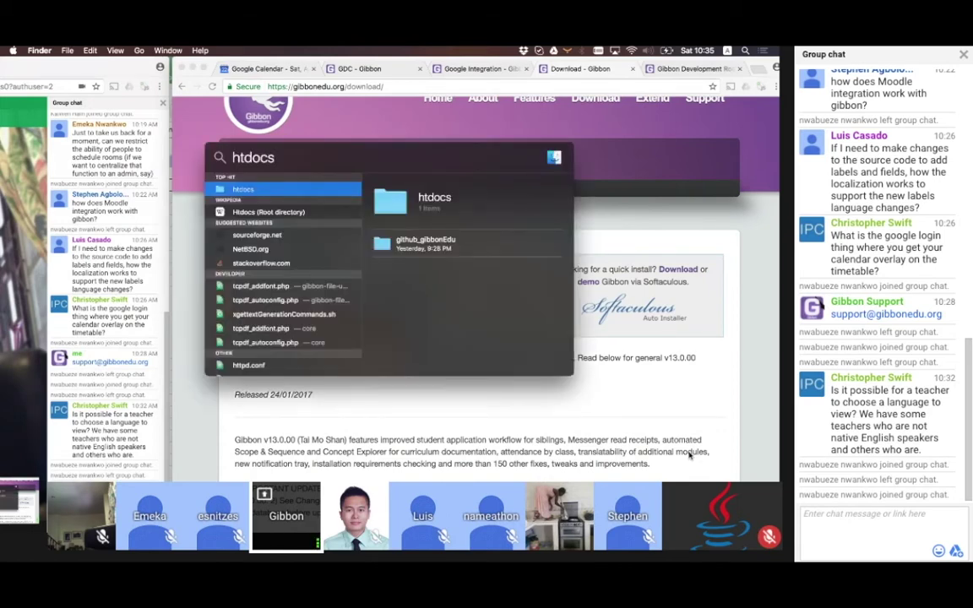
key("Escape")
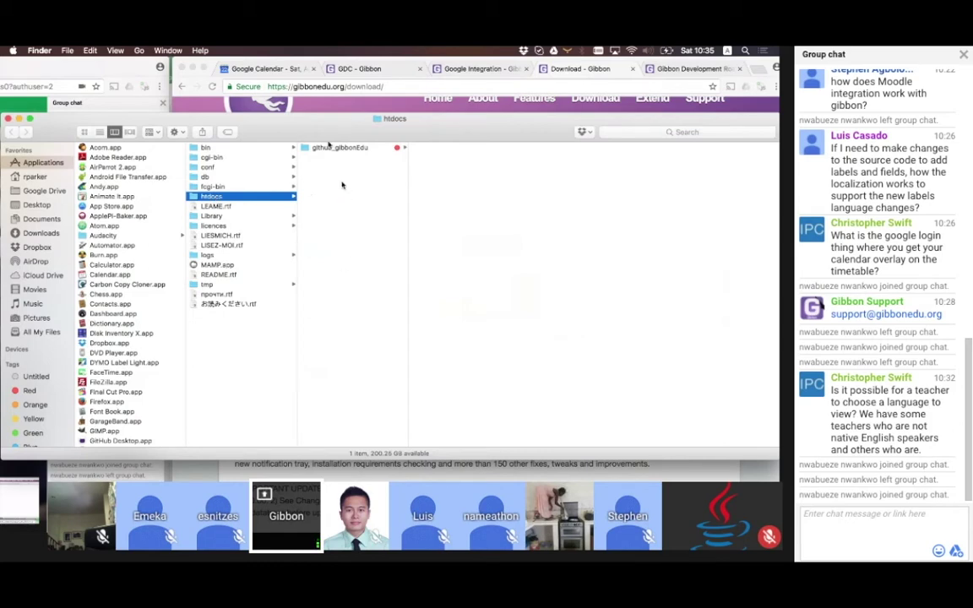
left_click(331, 89)
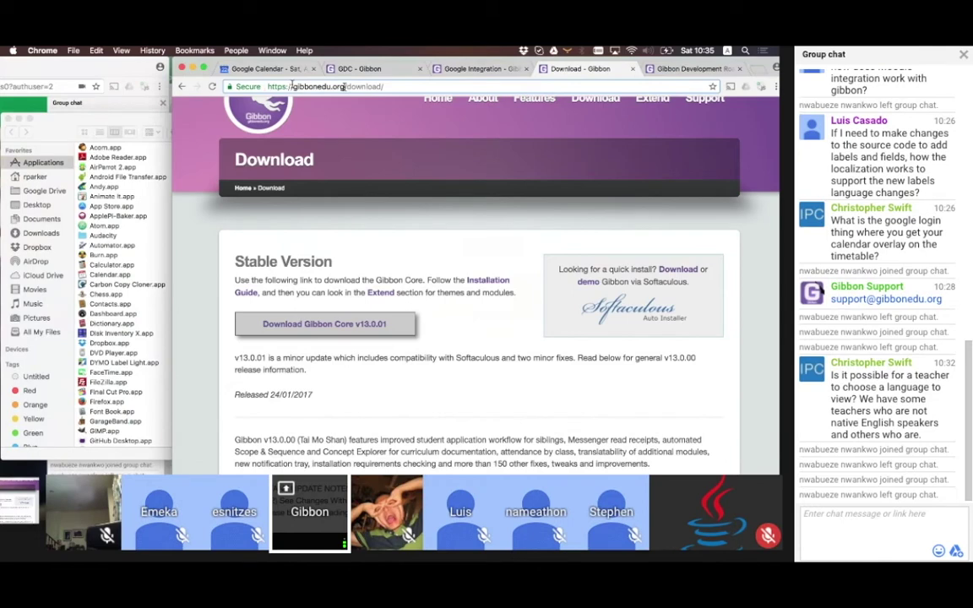
left_click_drag(344, 87, 268, 87)
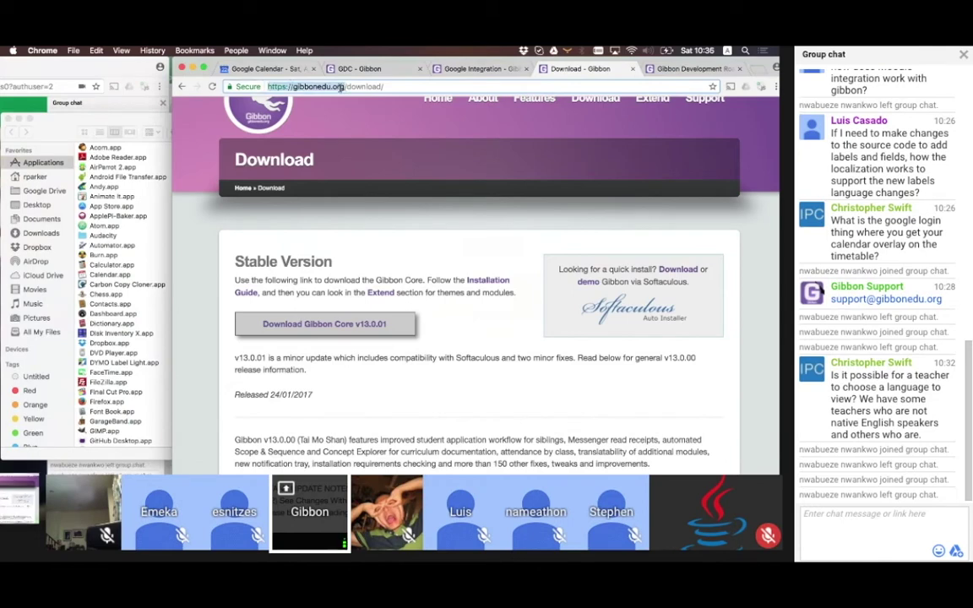
left_click(141, 122)
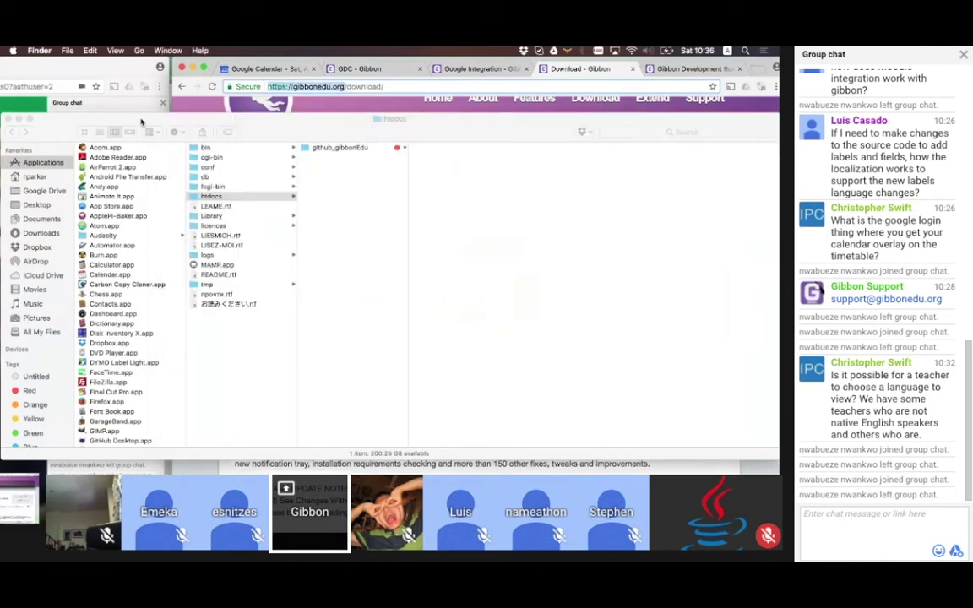
Step: Load localhost in a new tab, confirm it lists only github_gibbonEdu, then show the desktop
left_click(749, 69)
type("localhost")
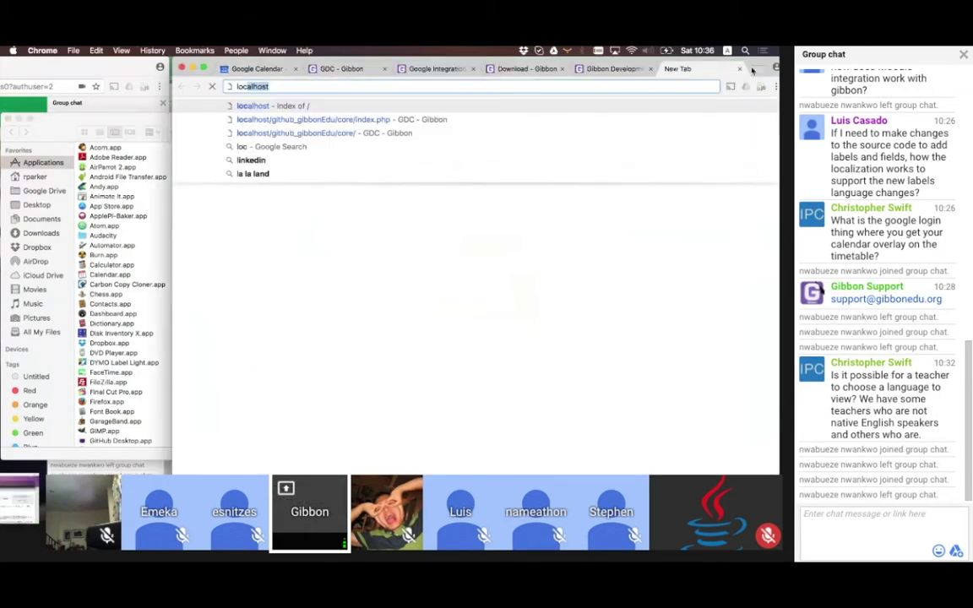
key("Return")
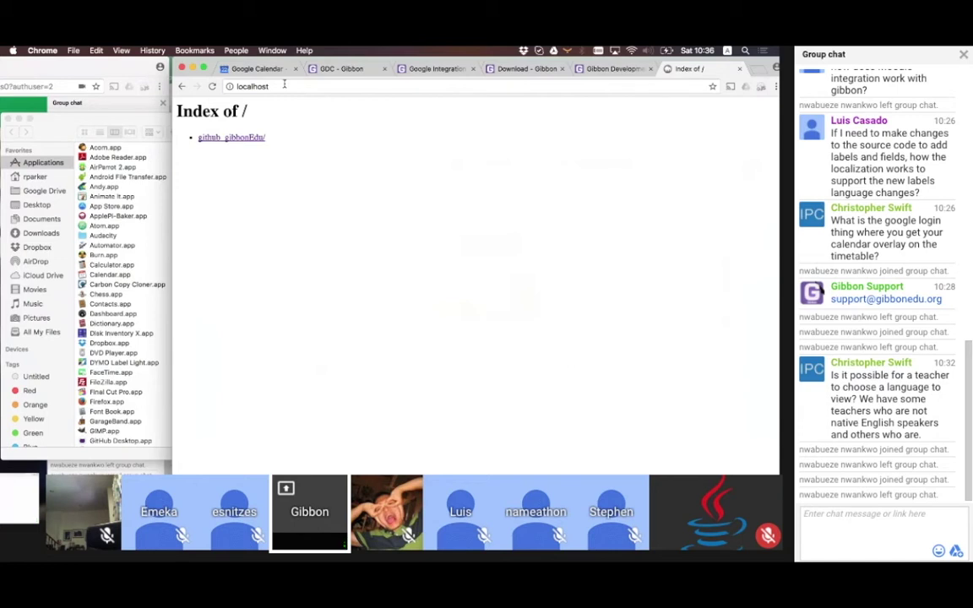
left_click(149, 121)
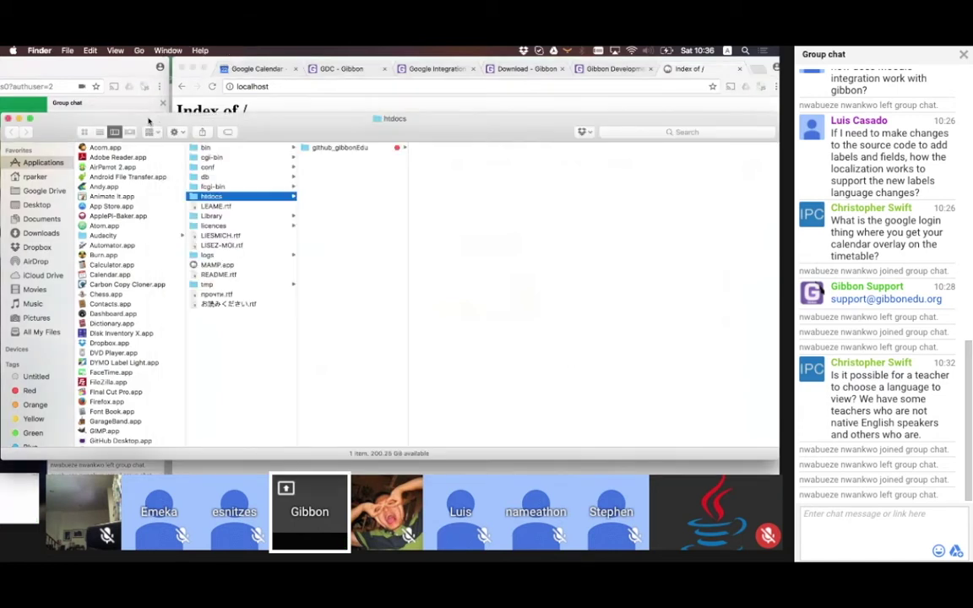
left_click(353, 149)
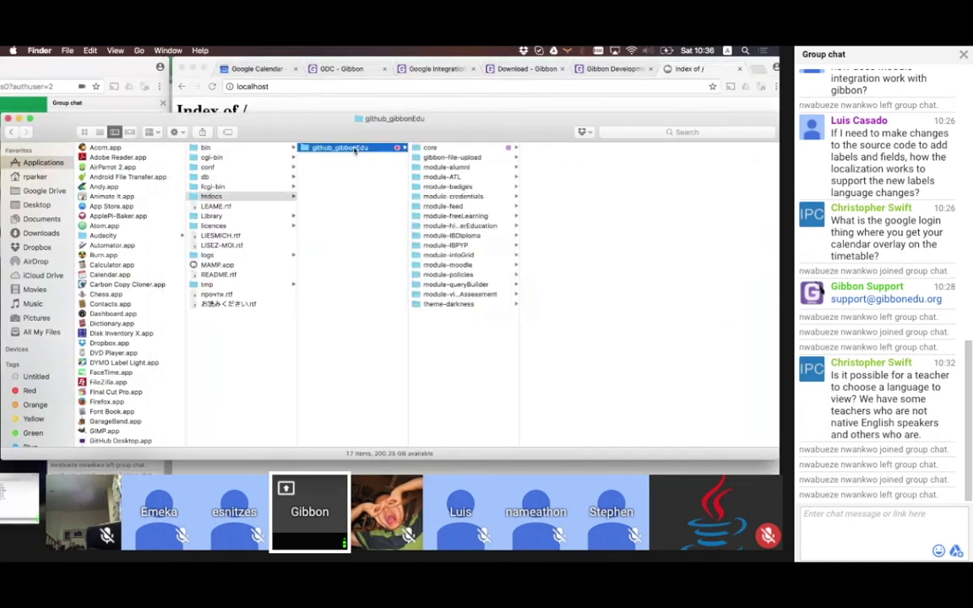
left_click(301, 104)
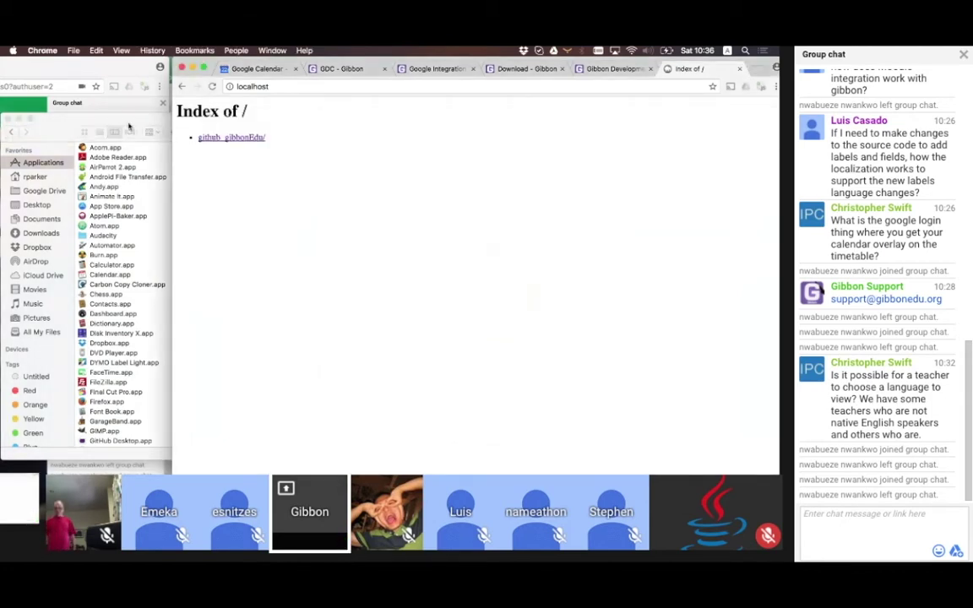
left_click(124, 124)
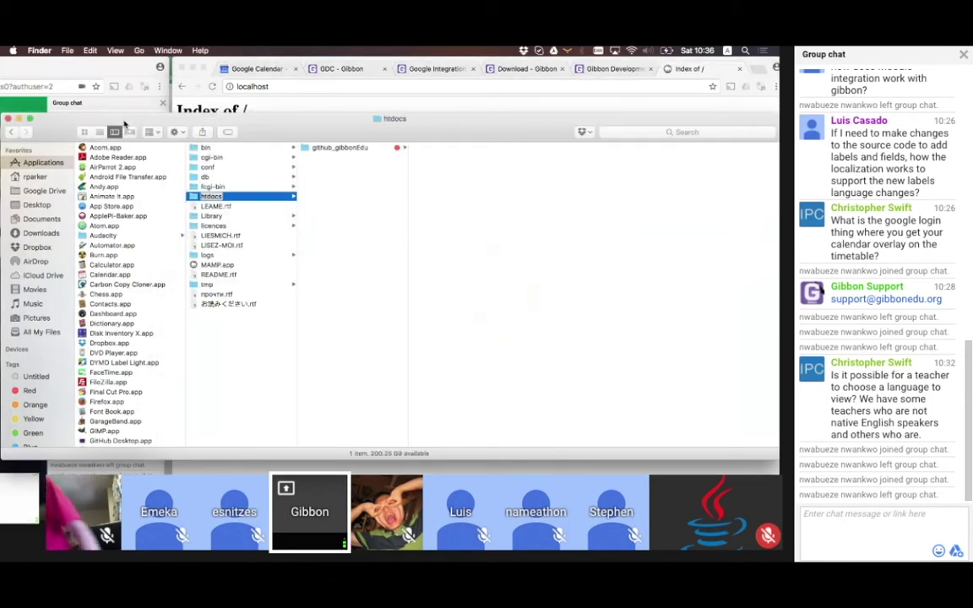
key("F11")
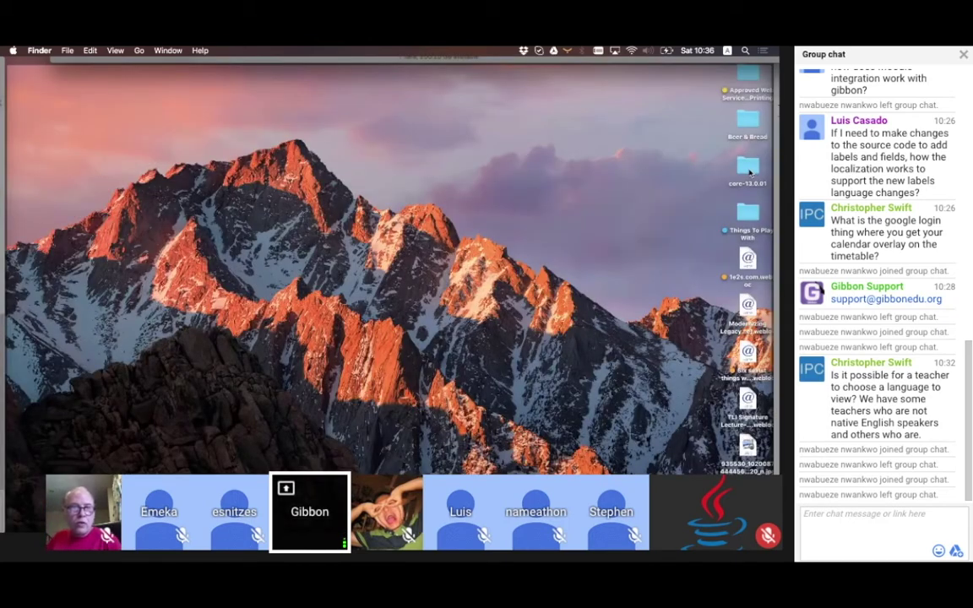
Step: Drag the core-13.0.01 folder from the desktop into htdocs
left_click(749, 172)
left_click_drag(750, 171, 346, 228)
key("F11")
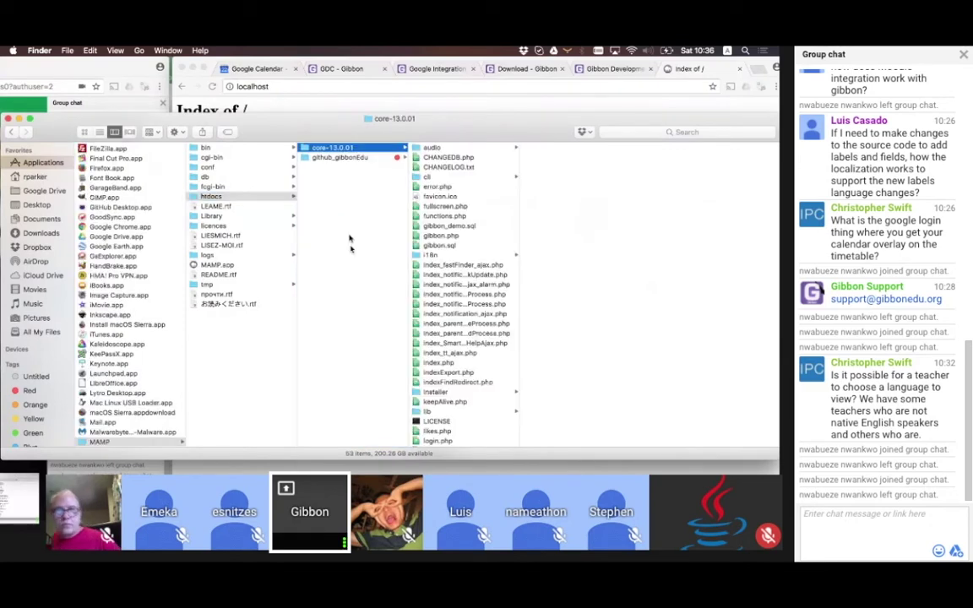
key("super+Tab")
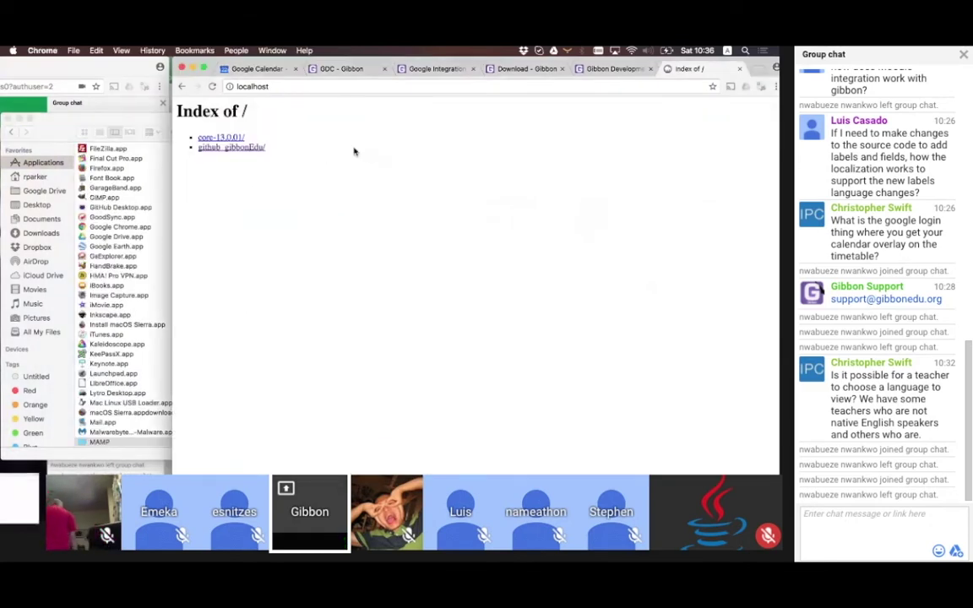
left_click(157, 122)
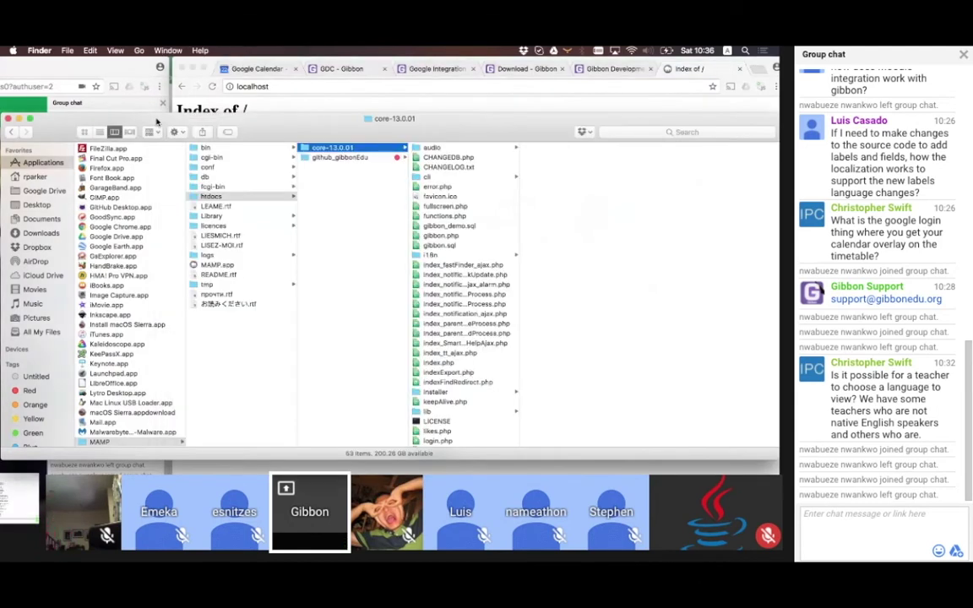
Step: Rename the folder to gibbon and reload localhost to see gibbon/ listed
left_click(336, 149)
type("gibbon")
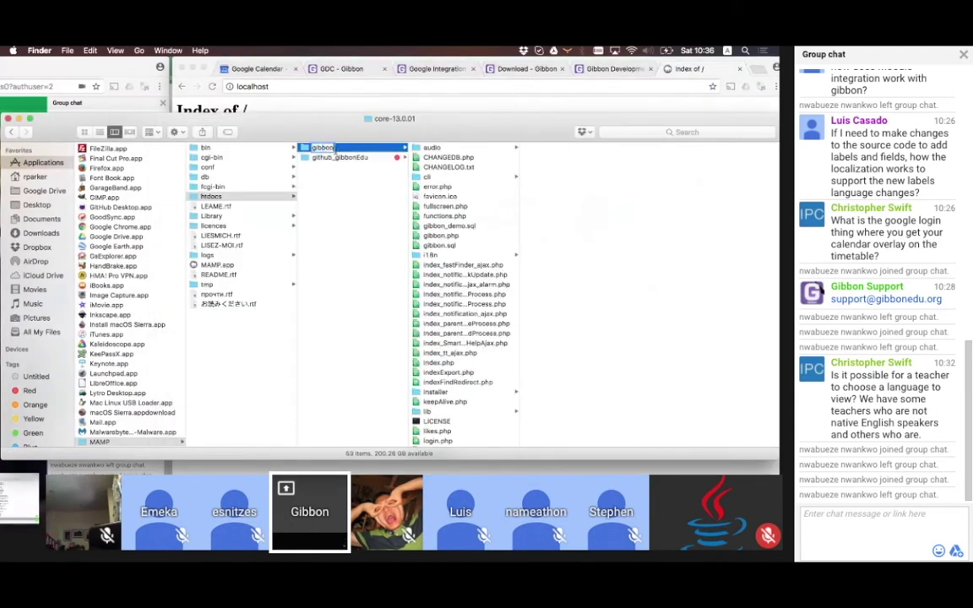
key("Return")
left_click(295, 108)
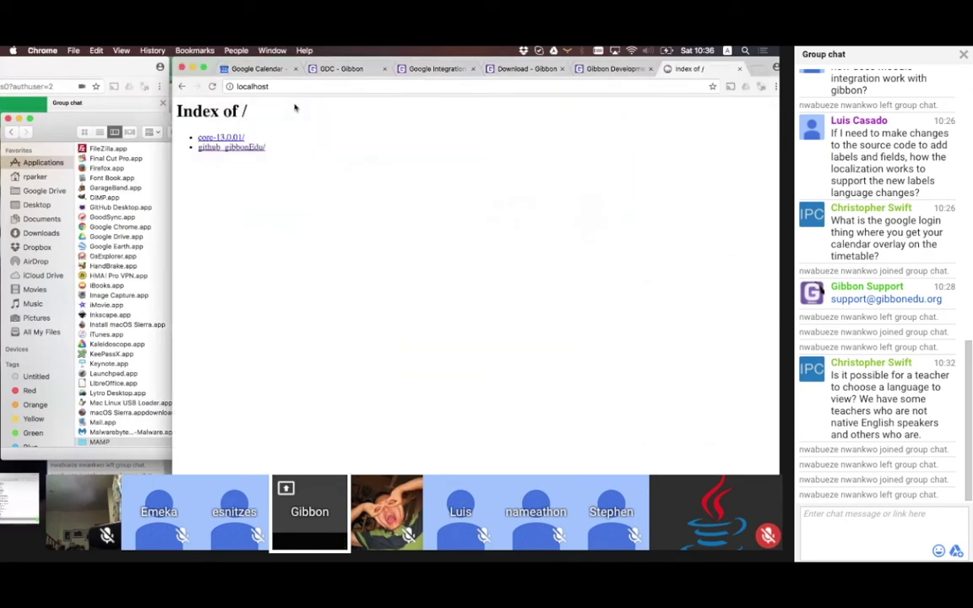
key("super+r")
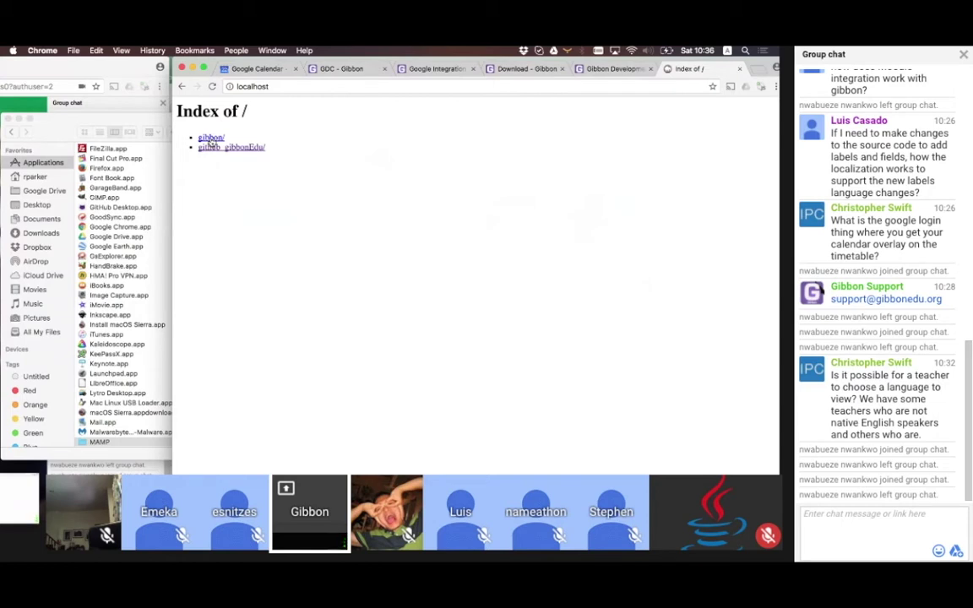
Step: Launch the localhost/gibbon installer, review requirements, and submit Step 1 with English - United Kingdom
left_click(211, 138)
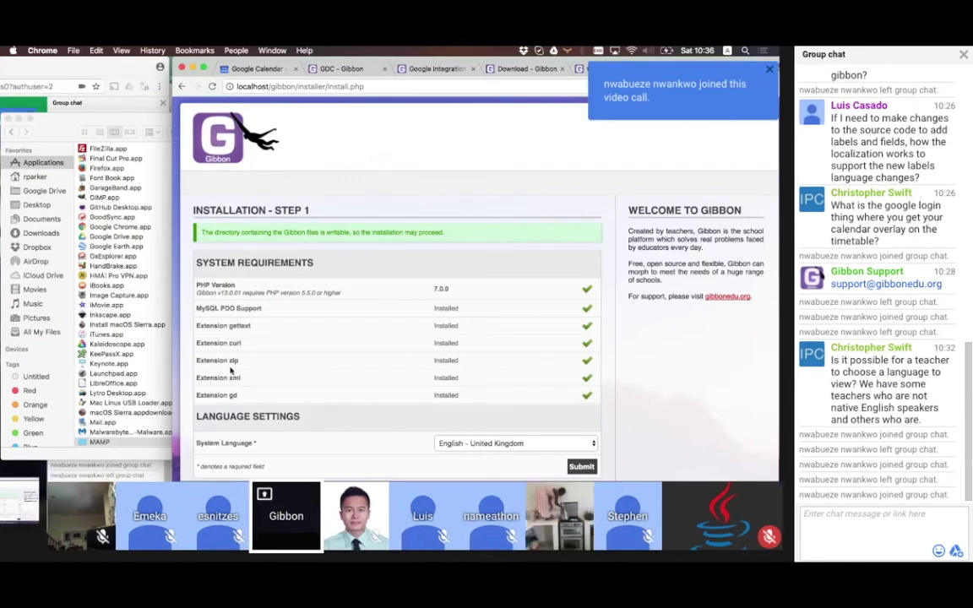
left_click(7, 118)
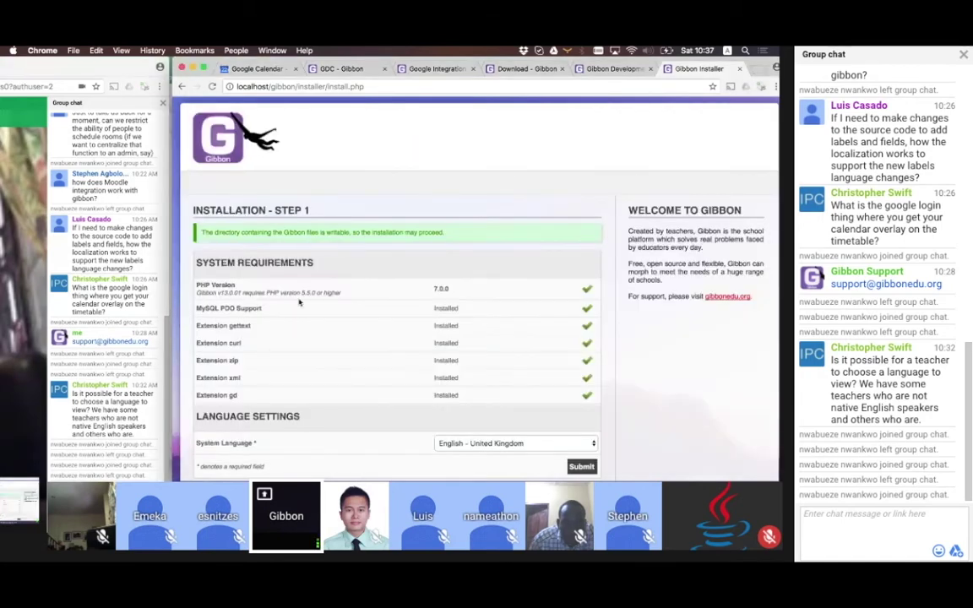
left_click_drag(200, 263, 360, 325)
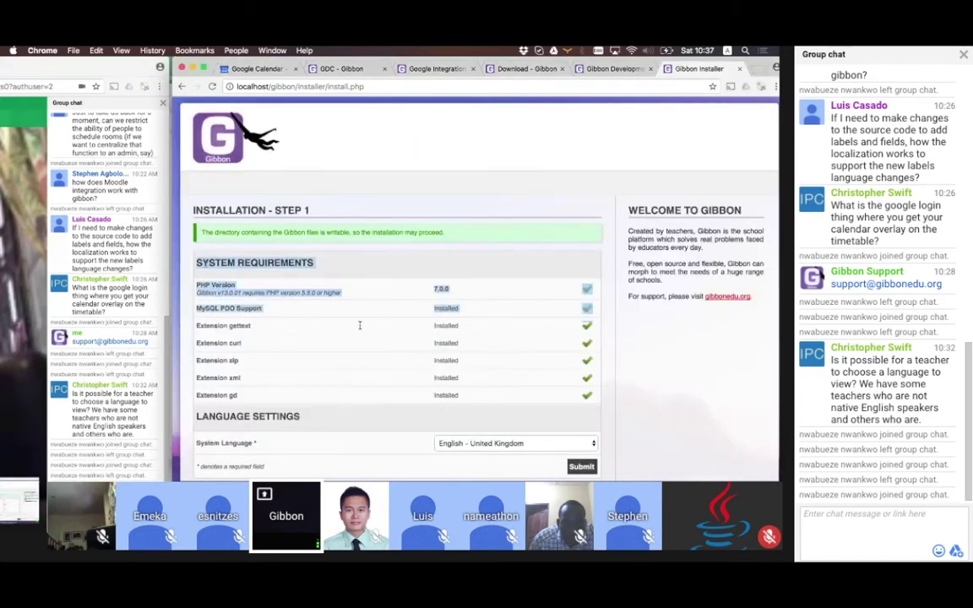
left_click(358, 379)
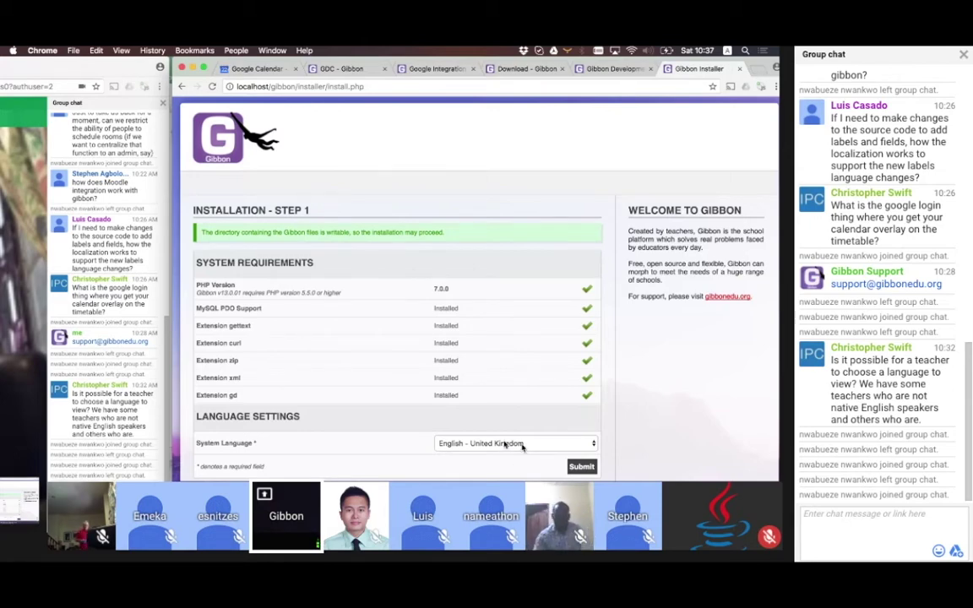
left_click(521, 443)
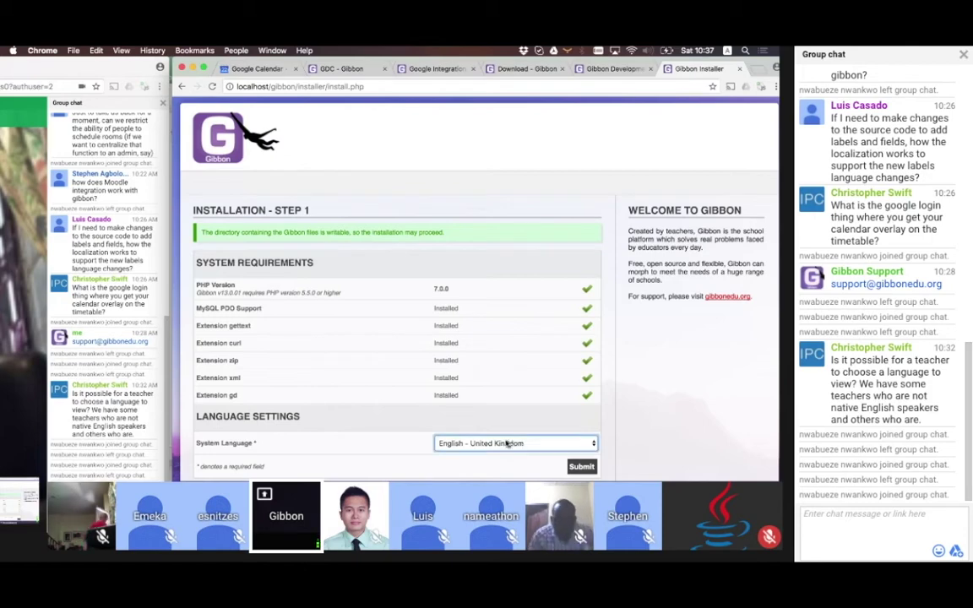
left_click(581, 467)
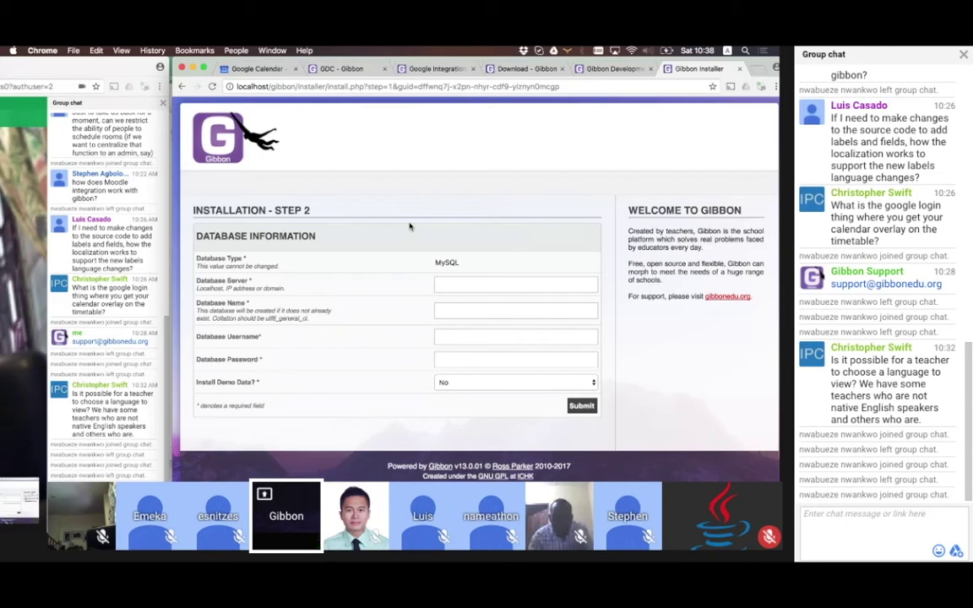
Step: Enter localhost as the Database Server and review the database name guidance
double_click(447, 263)
left_click(447, 284)
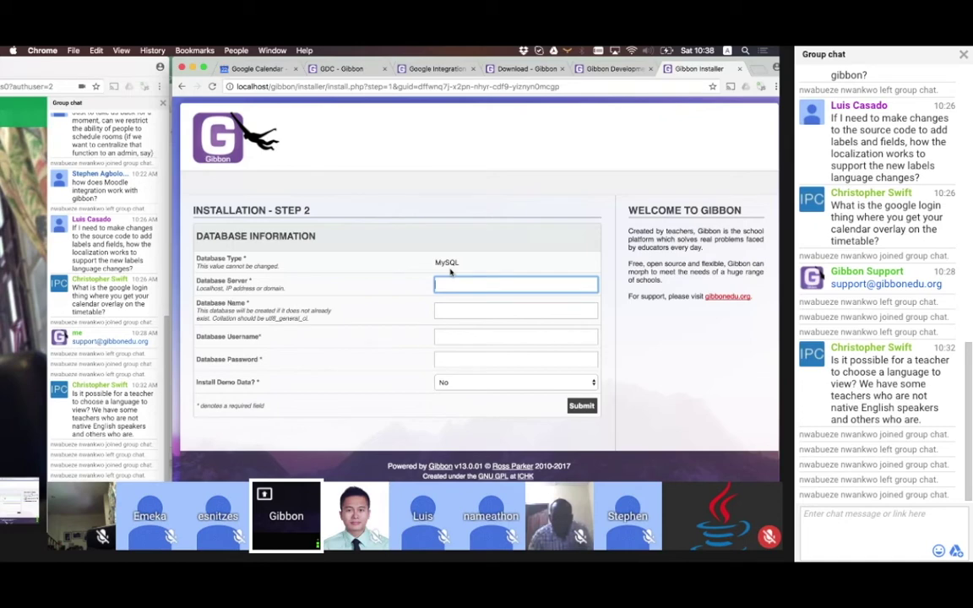
type("localhost")
left_click(448, 313)
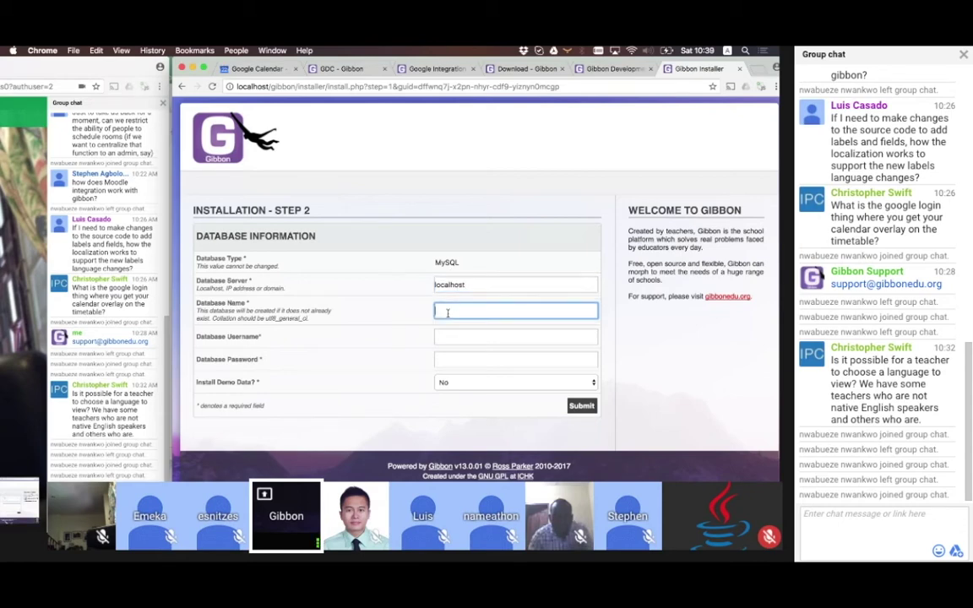
left_click(200, 313)
left_click_drag(201, 313, 321, 319)
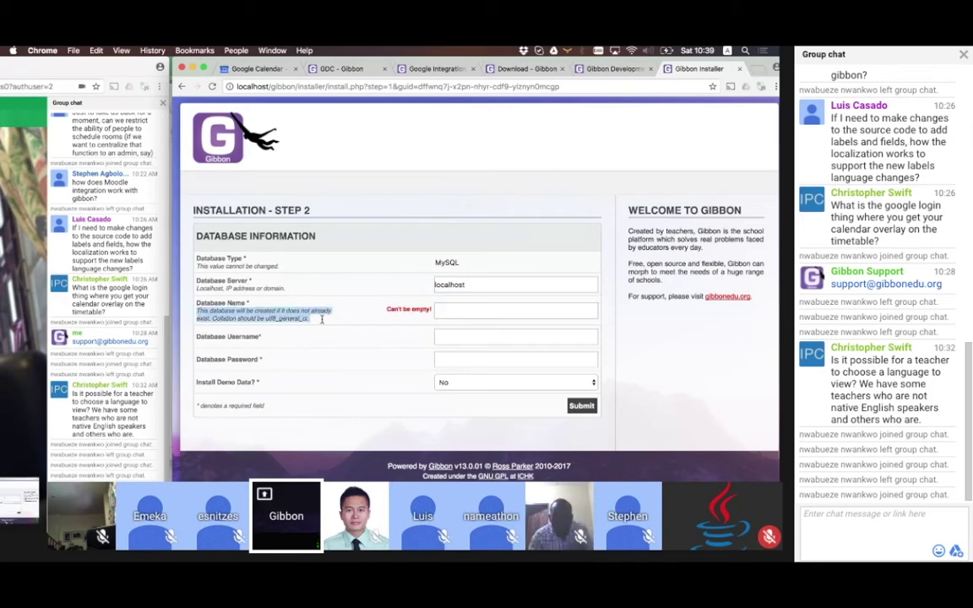
Step: Enter gibbonTraining as Database Name and root as username, then move Chrome aside
left_click(466, 311)
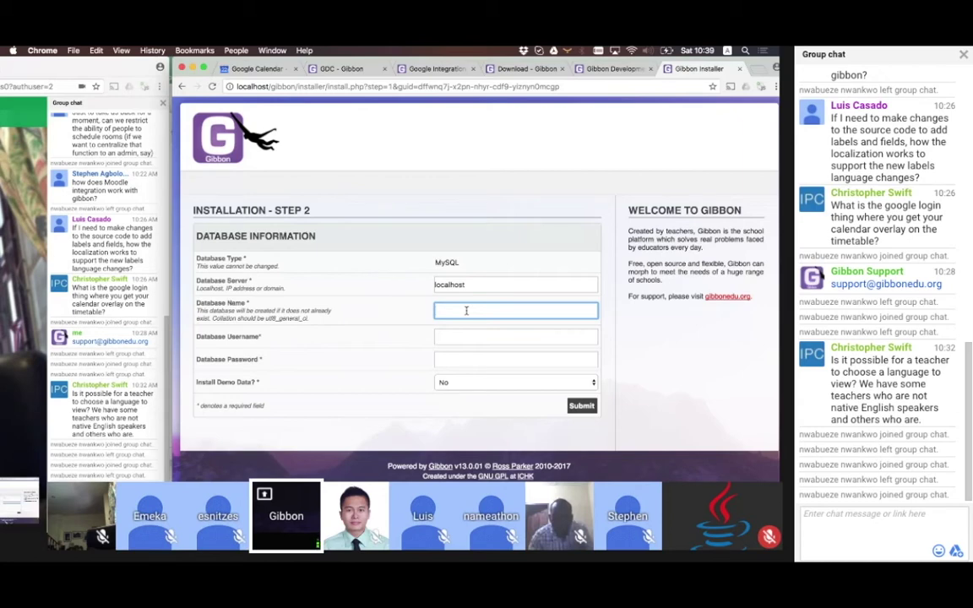
type("gibbonTraining")
left_click(459, 336)
type("root")
key("Tab")
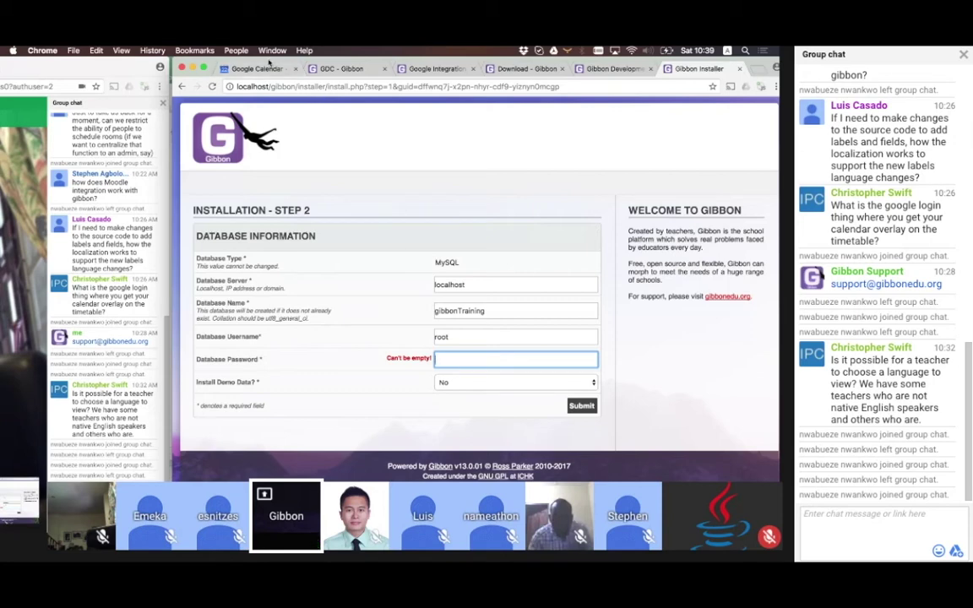
left_click_drag(269, 61, 622, 76)
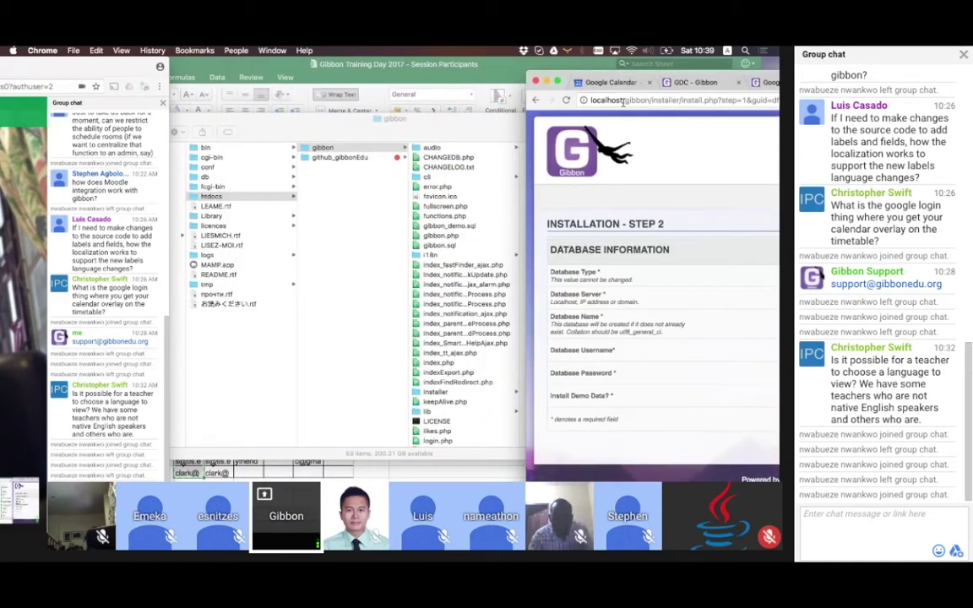
Step: Submit the database details and shift Chrome to view the Step 3 database-population error
key("super+r")
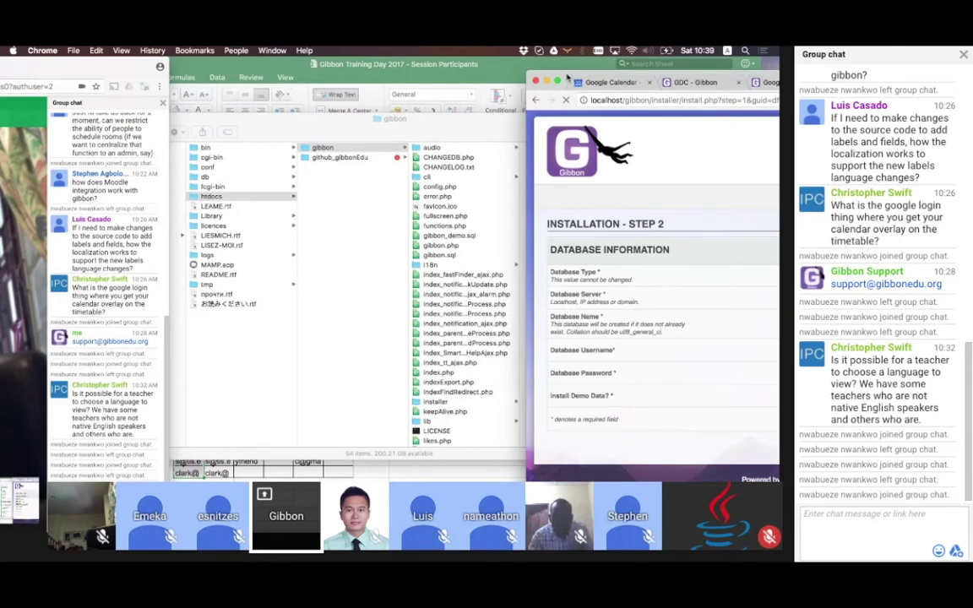
left_click_drag(567, 77, 541, 74)
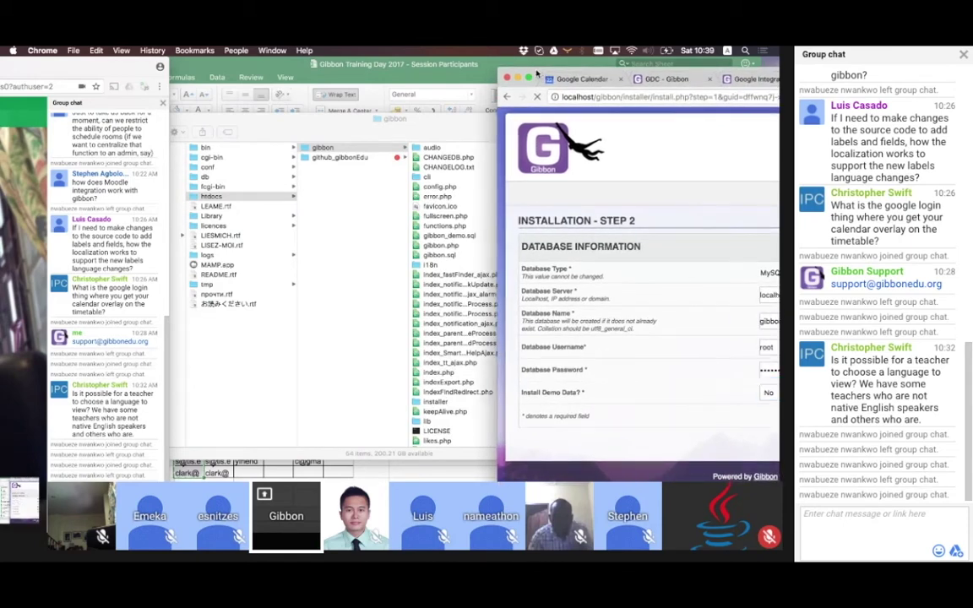
left_click_drag(539, 75, 238, 62)
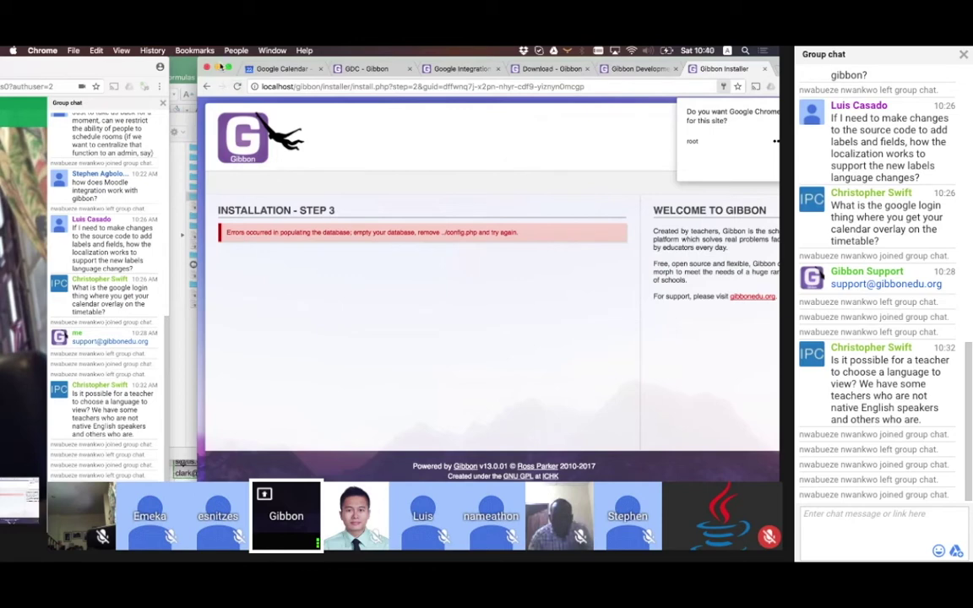
Step: Reposition the browser to view the installer error beside the Finder window
left_click_drag(242, 65, 193, 65)
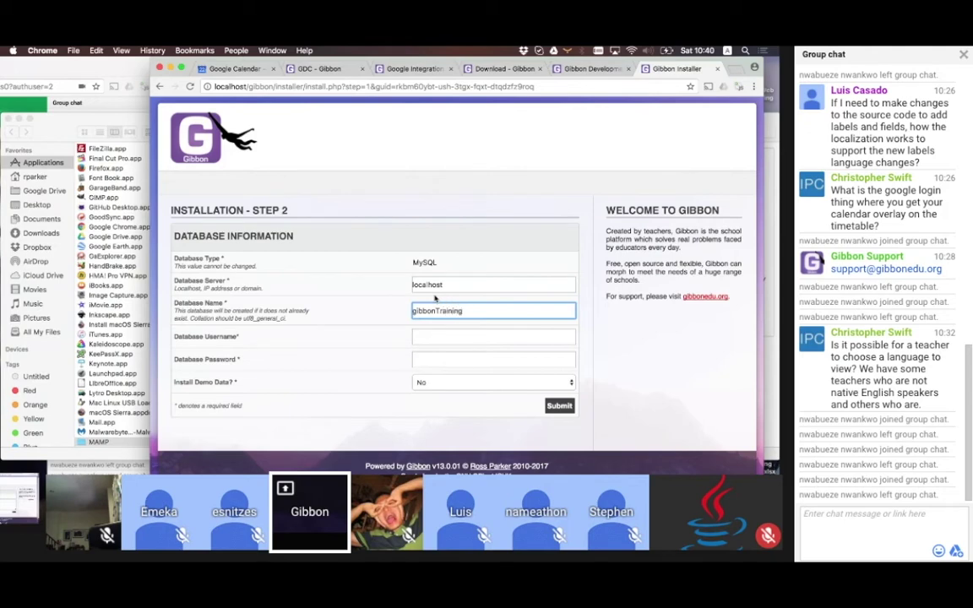
Step: Enter root as database username plus the database password, then close the Finder window
key("Tab")
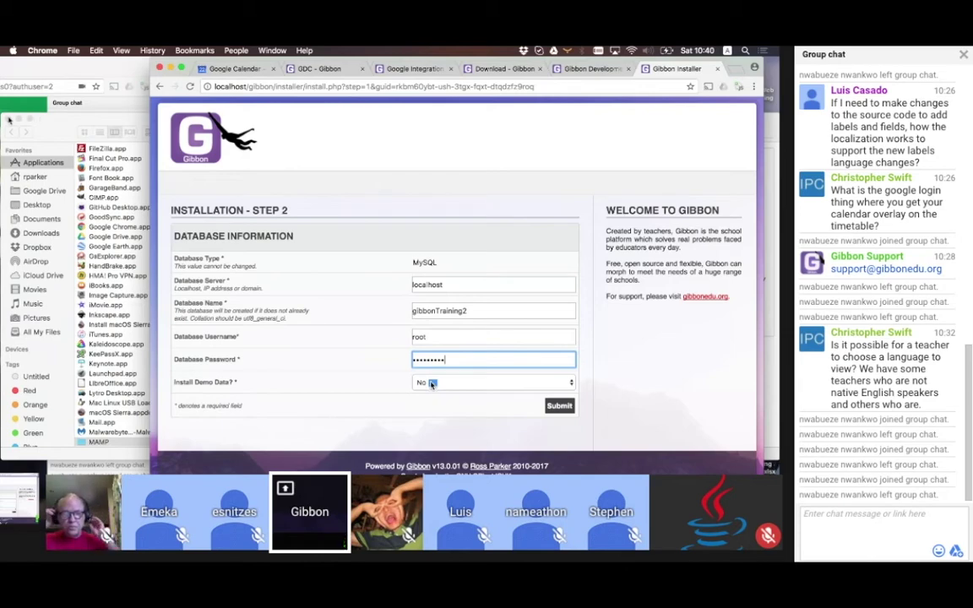
left_click(8, 119)
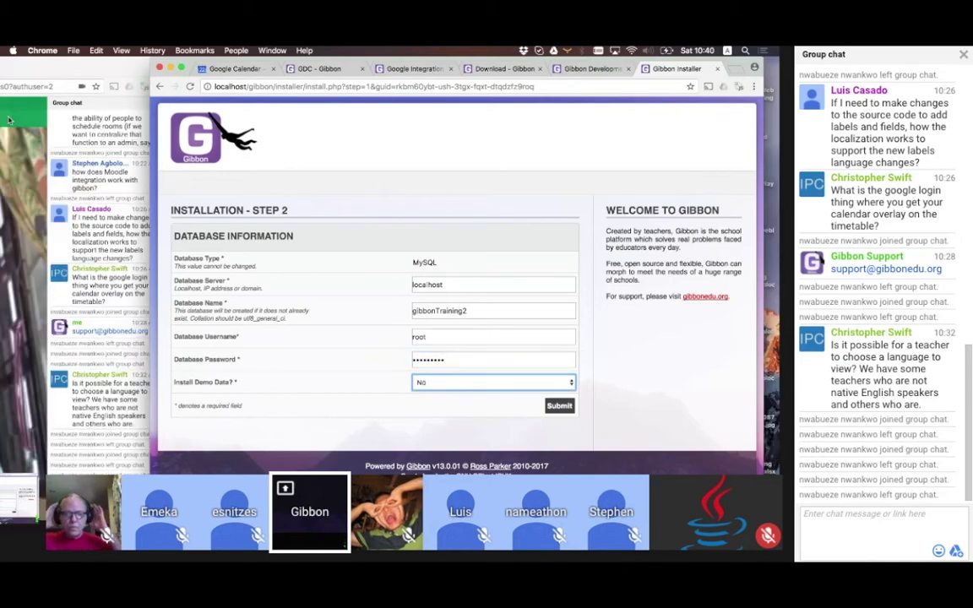
left_click_drag(669, 61, 685, 60)
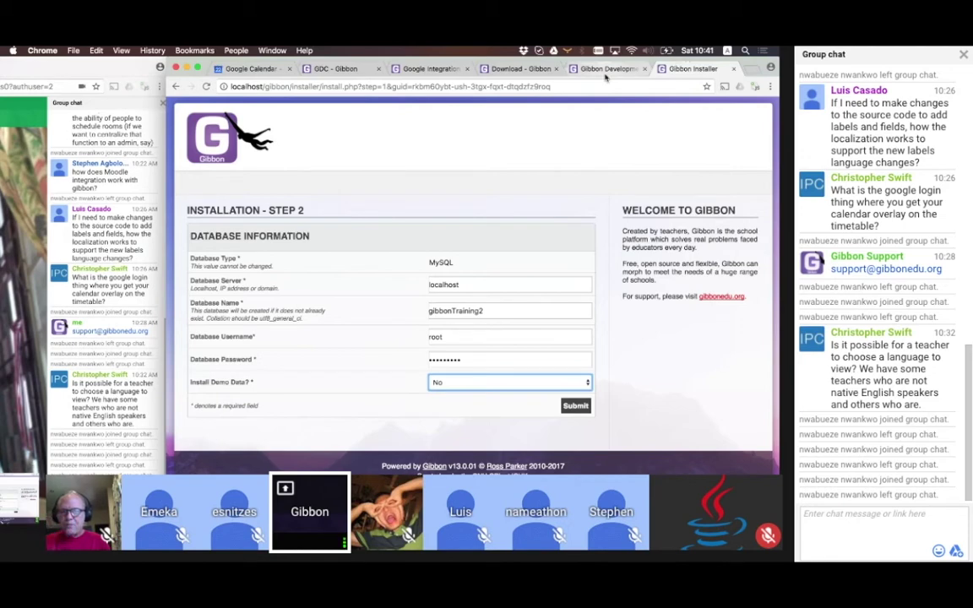
Step: Submit the database details to advance the installer to Step 3
left_click(585, 407)
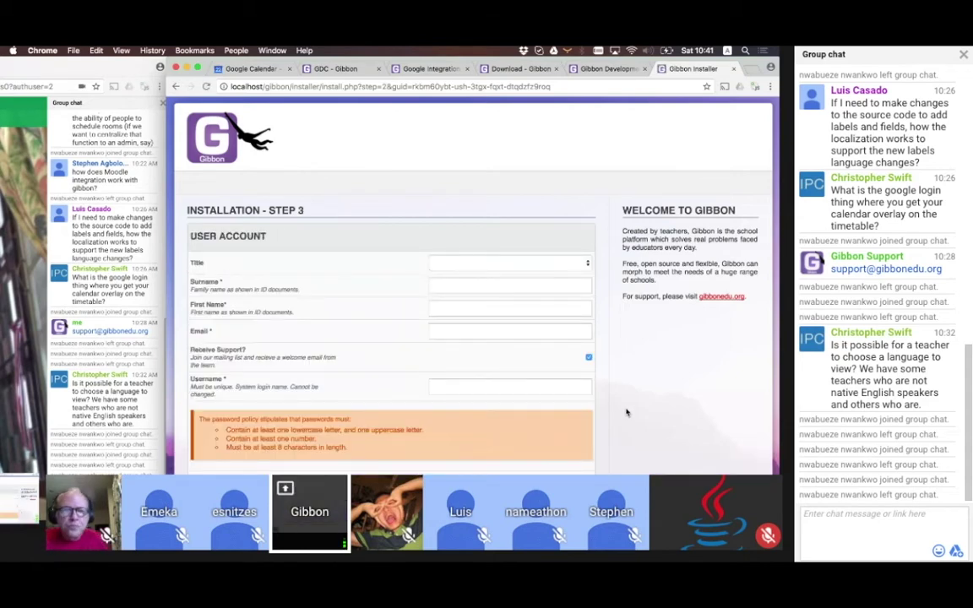
scroll(627, 412, "down", 2)
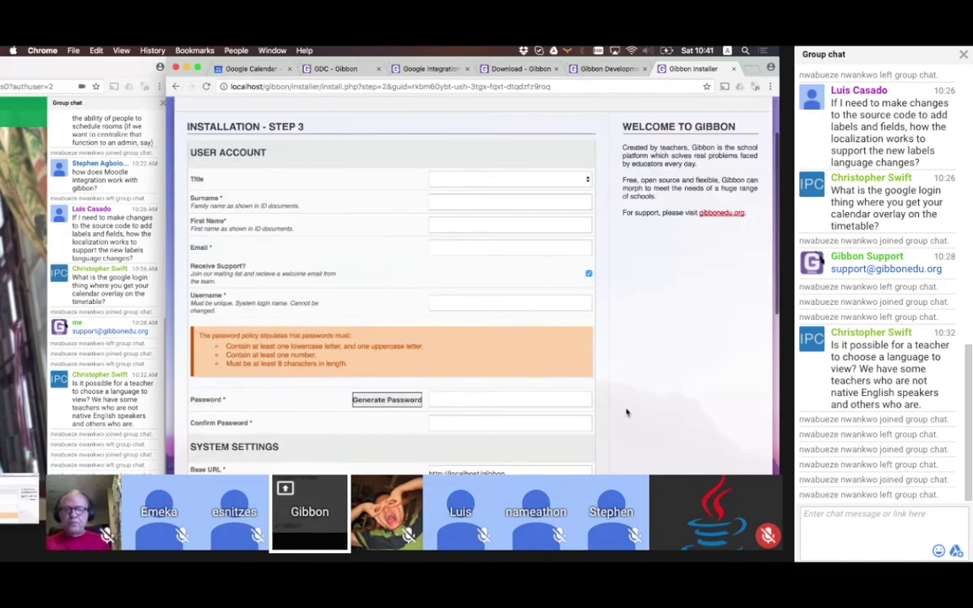
scroll(627, 413, "down", 3)
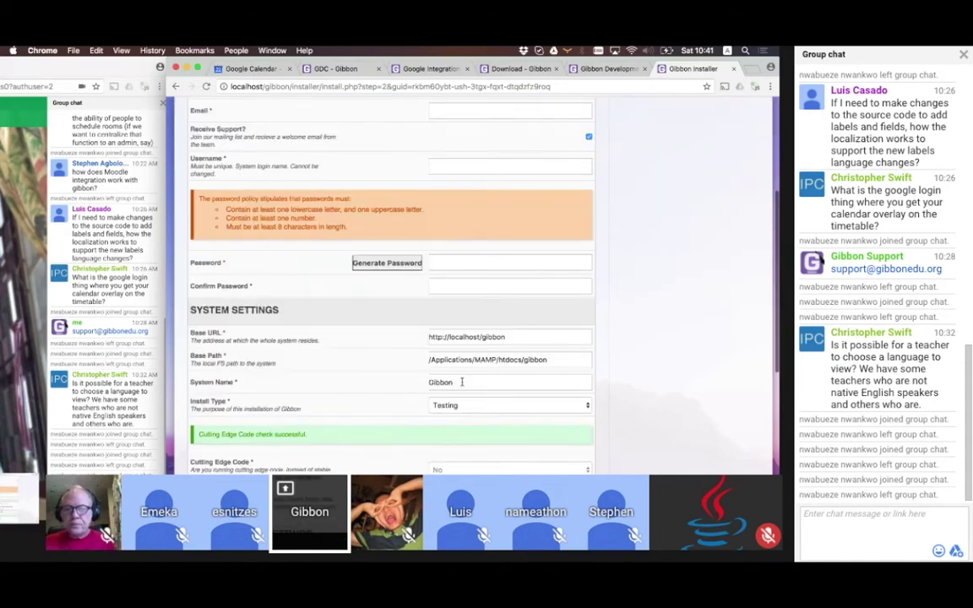
scroll(462, 382, "up", 5)
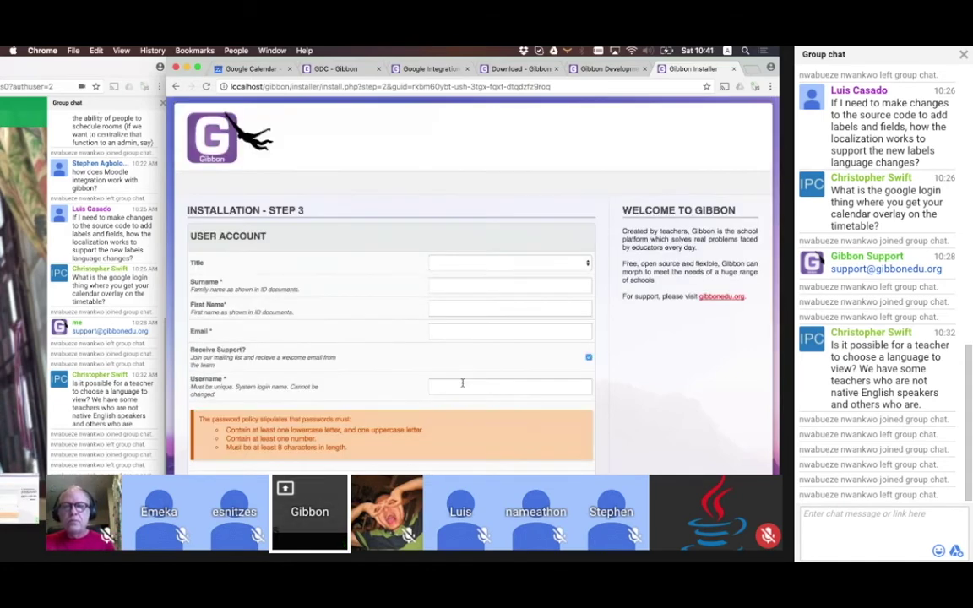
Step: Enter the administrator's surname and first name with no title, and accept the autofilled email
left_click(445, 287)
type("Parker")
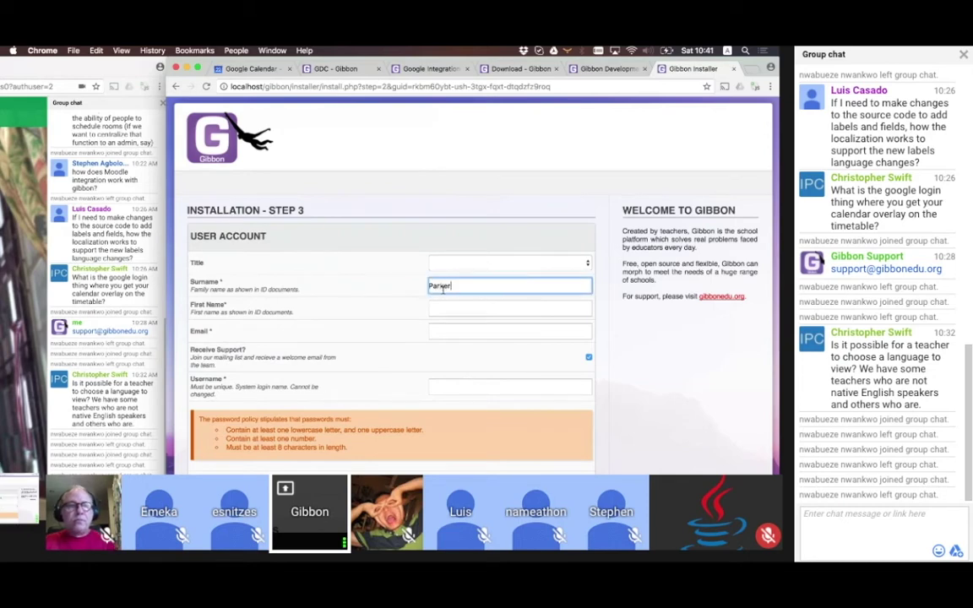
left_click(461, 264)
left_click(439, 307)
type("Ross")
left_click(448, 330)
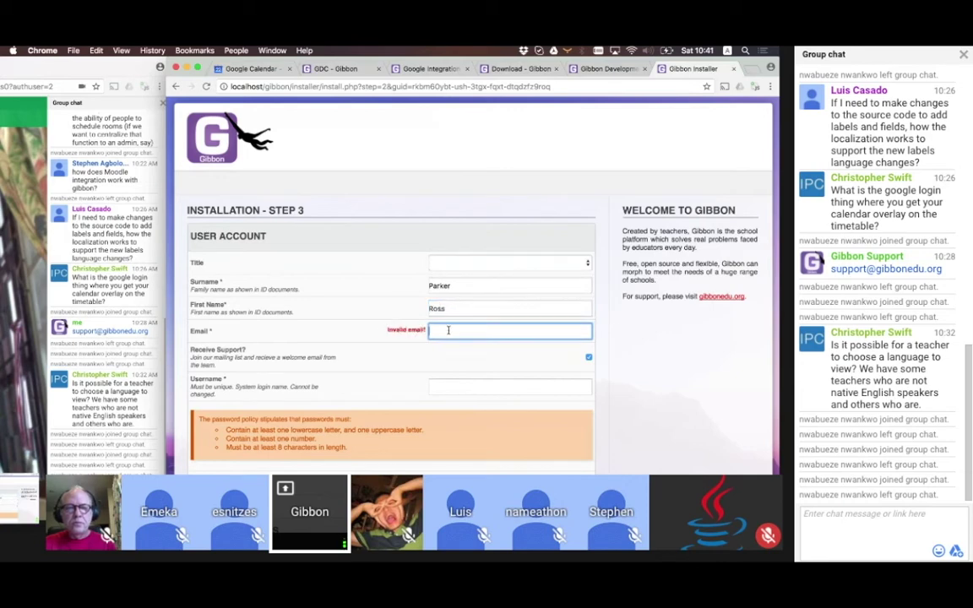
scroll(449, 331, "down", 1)
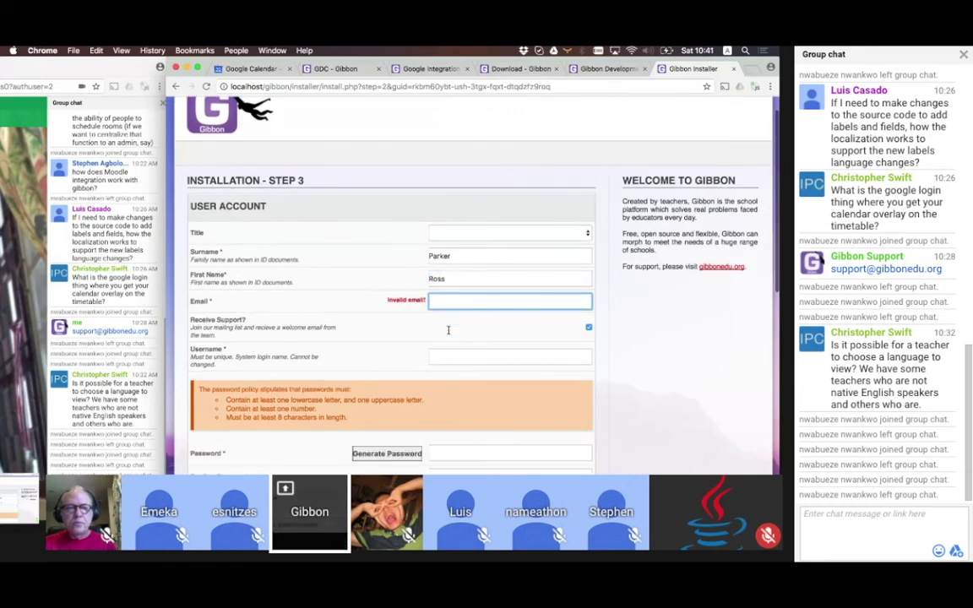
key("Down")
key("Return")
scroll(449, 330, "down", 1)
Step: Opt out of Receive Support, set username admin, and enter and confirm the password
left_click_drag(190, 290, 335, 308)
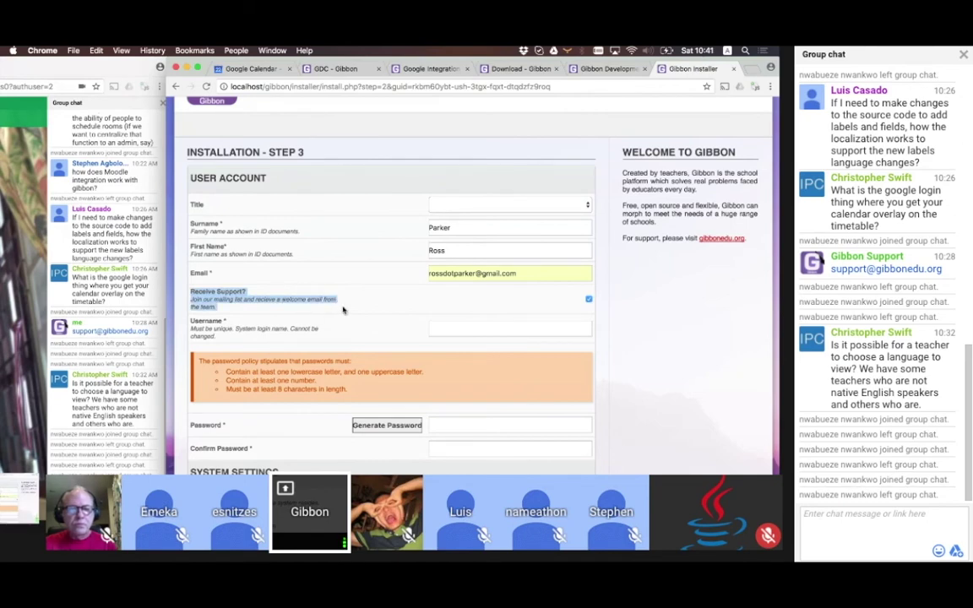
left_click(589, 299)
left_click(462, 326)
scroll(462, 325, "down", 1)
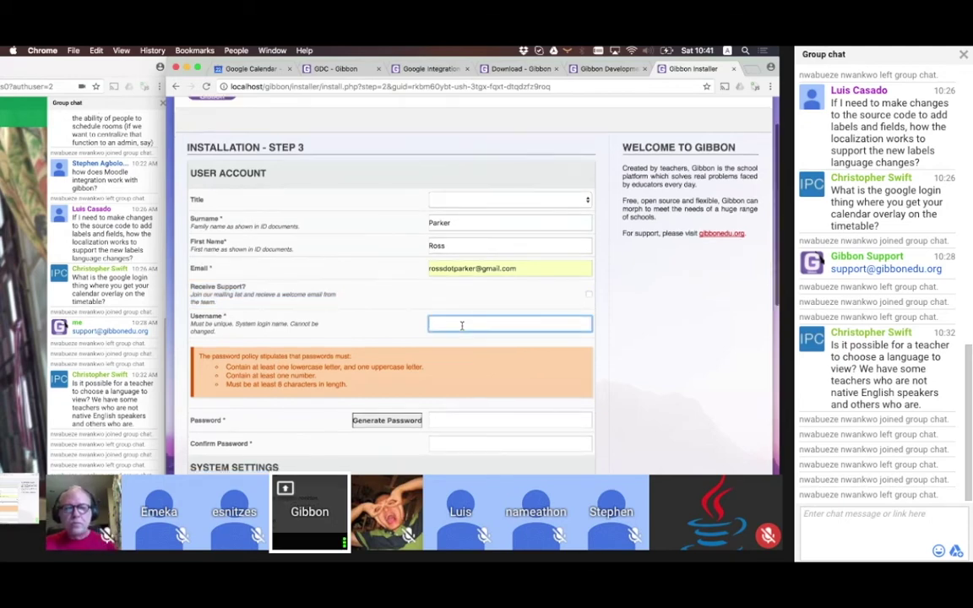
type("admin")
key("Tab")
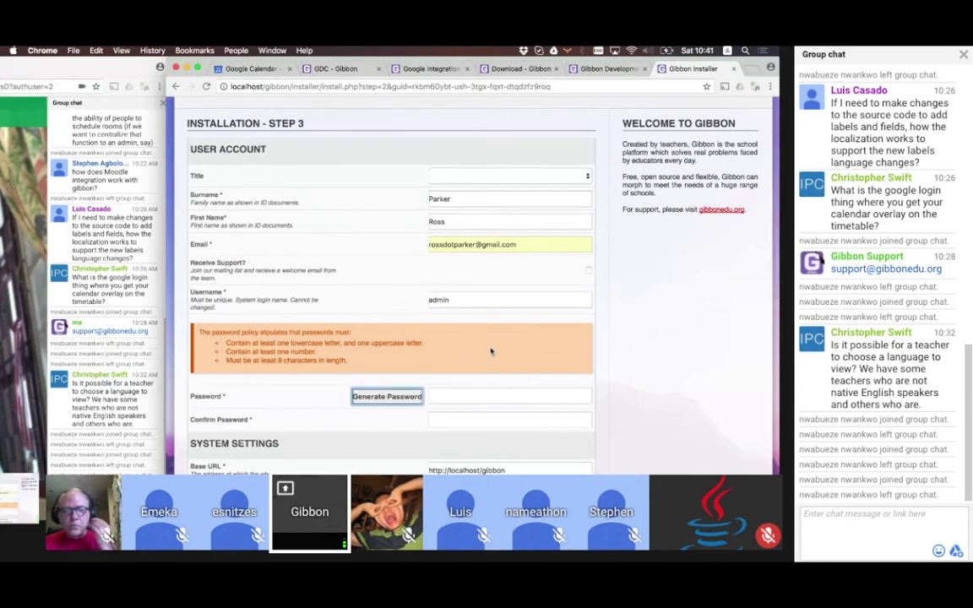
key("Tab")
type("••••••••••")
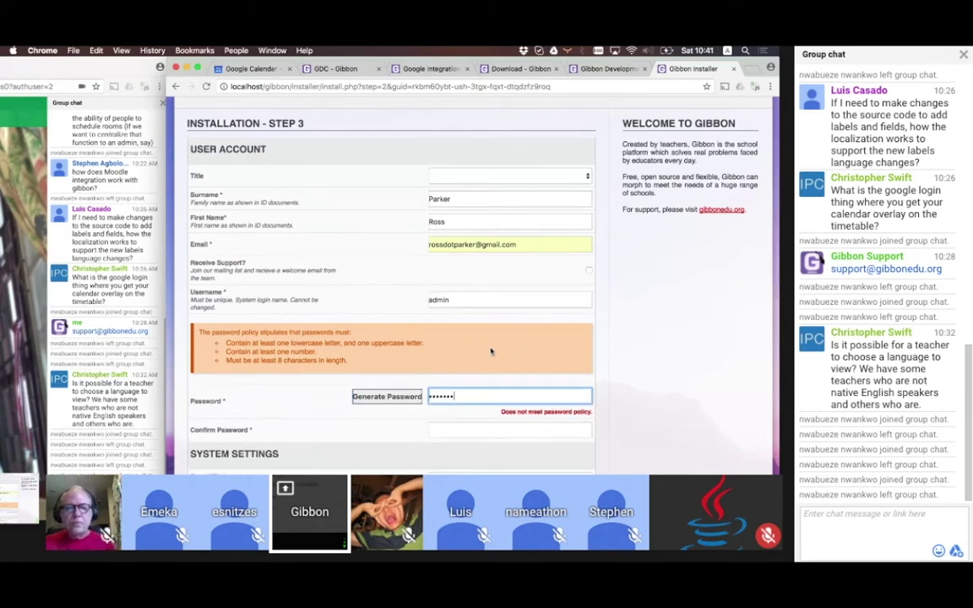
key("Tab")
type("••••••••••")
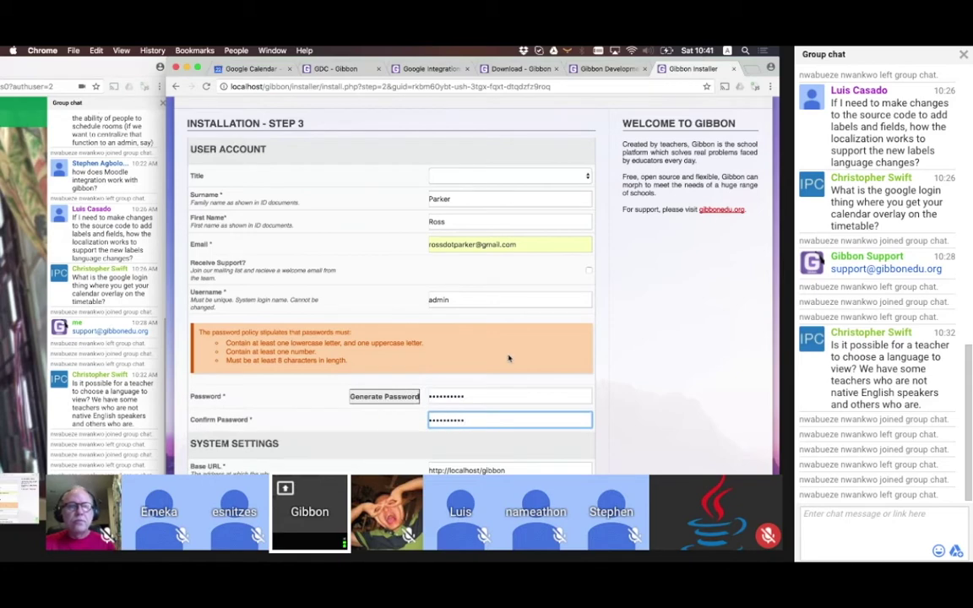
scroll(509, 357, "down", 3)
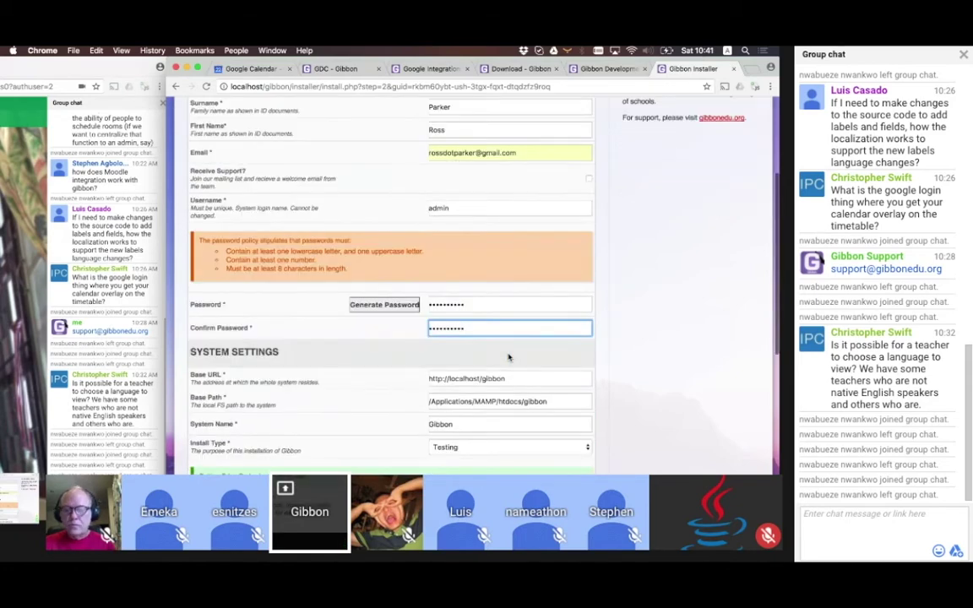
scroll(509, 358, "down", 2)
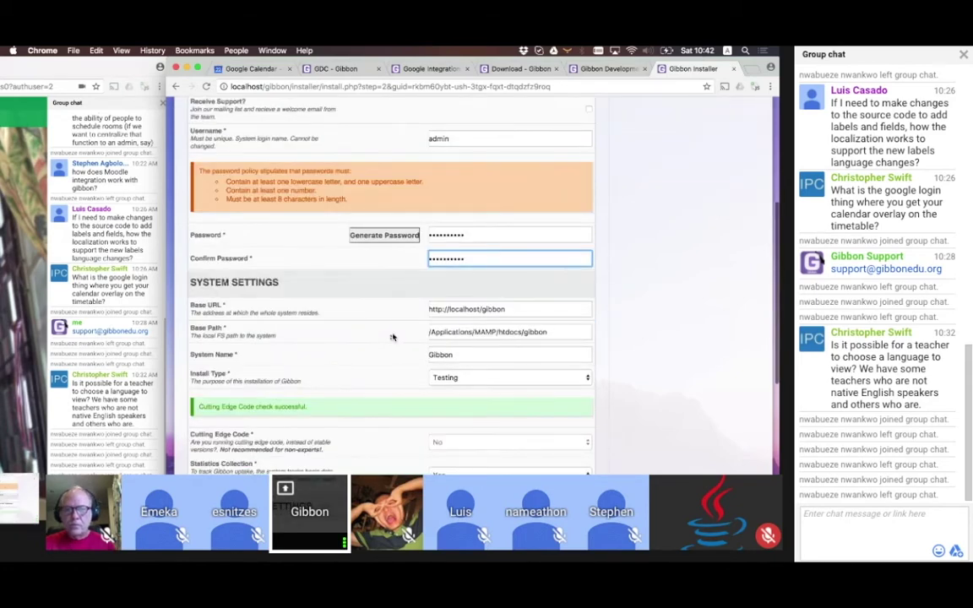
triple_click(452, 309)
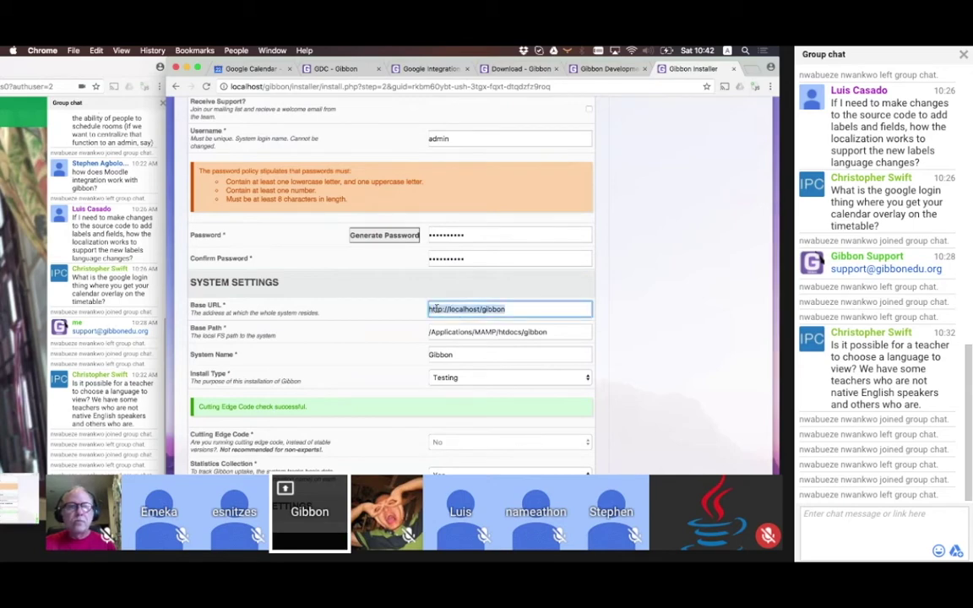
left_click(458, 309)
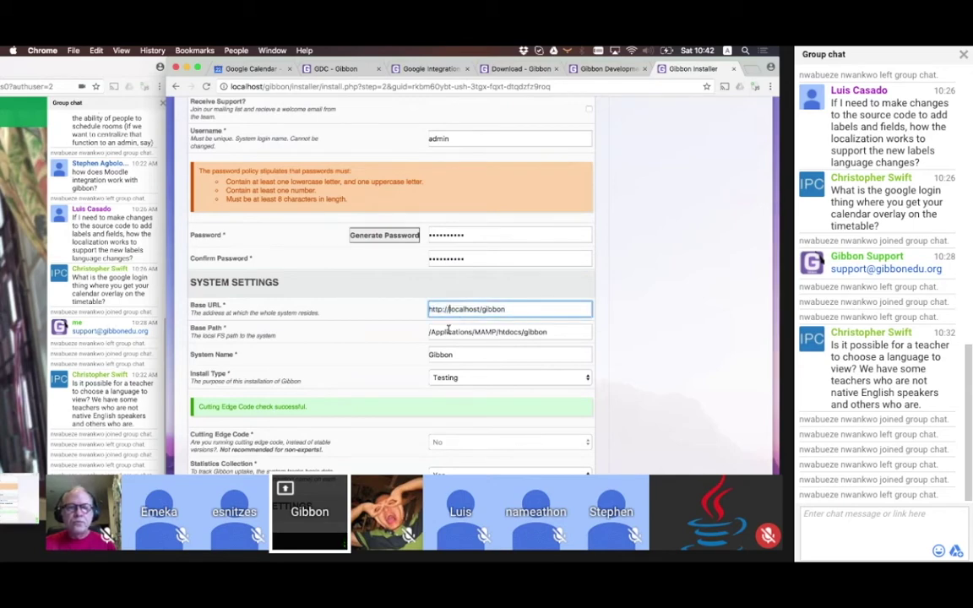
double_click(459, 310)
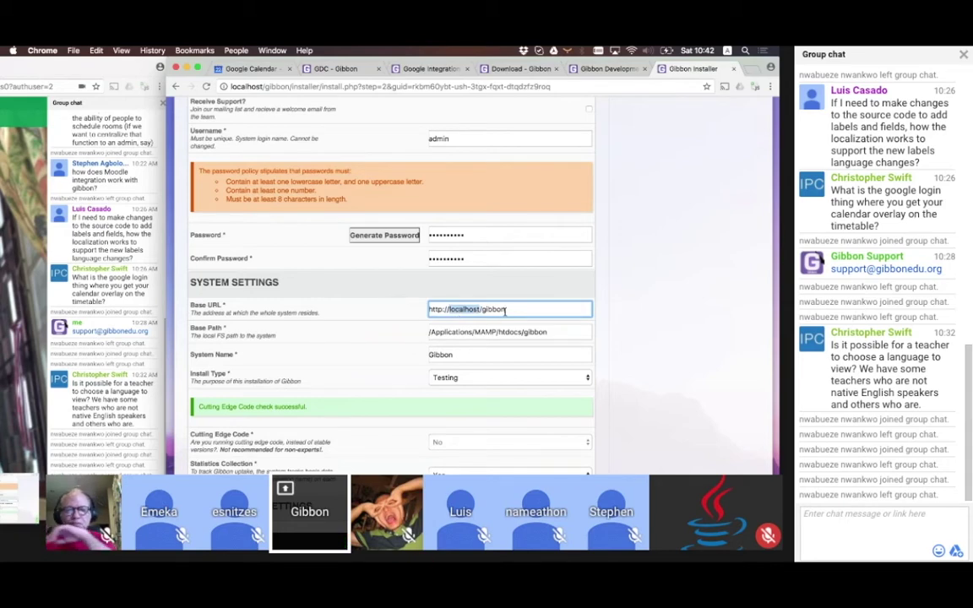
scroll(505, 311, "down", 1)
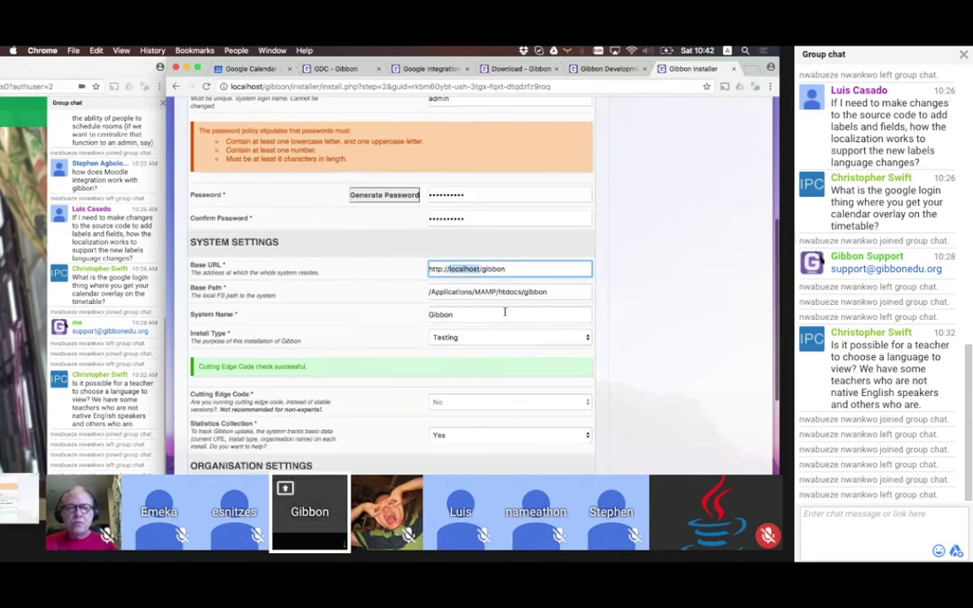
scroll(505, 312, "down", 1)
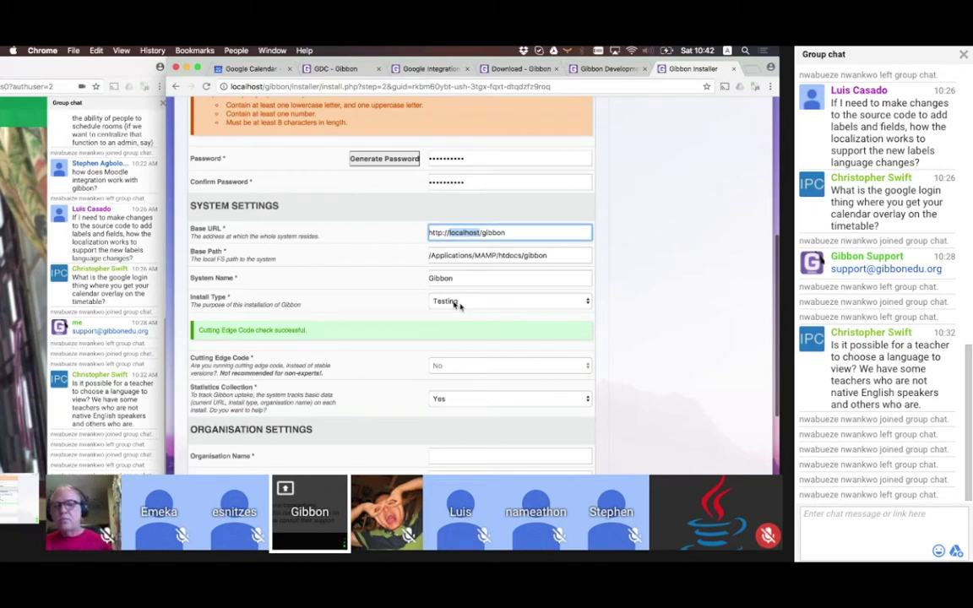
left_click(456, 302)
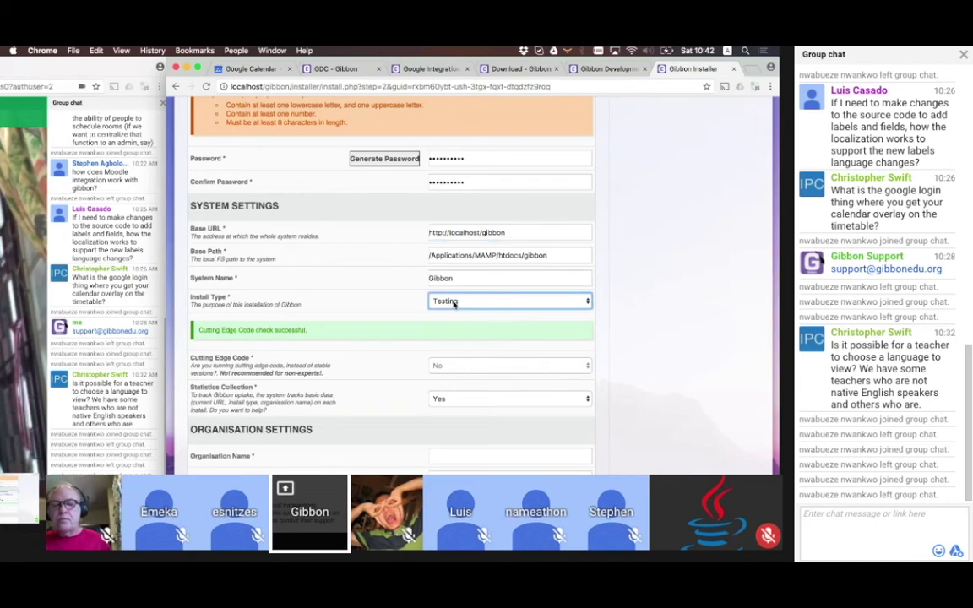
scroll(453, 306, "down", 1)
left_click_drag(448, 358, 441, 380)
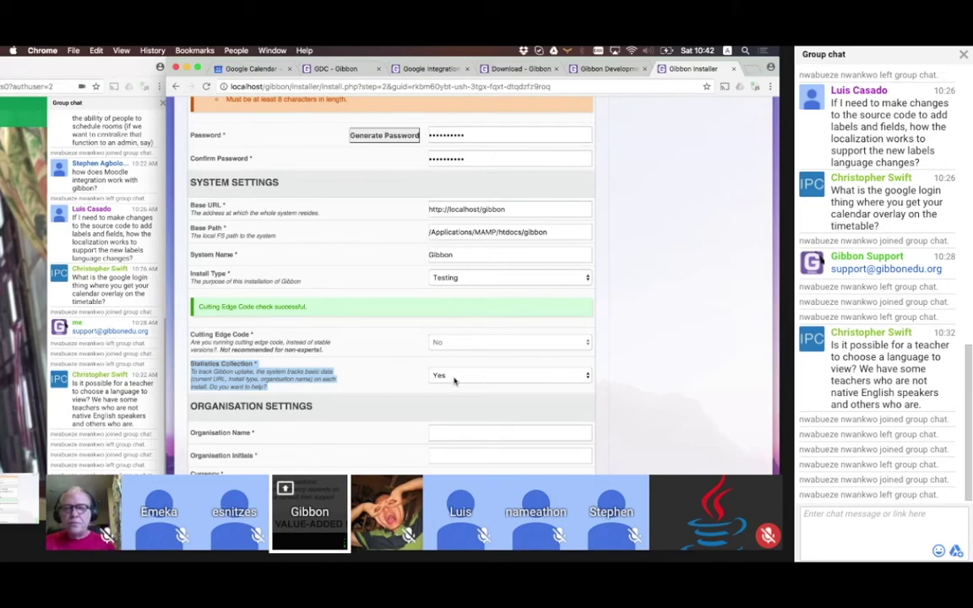
scroll(397, 350, "down", 1)
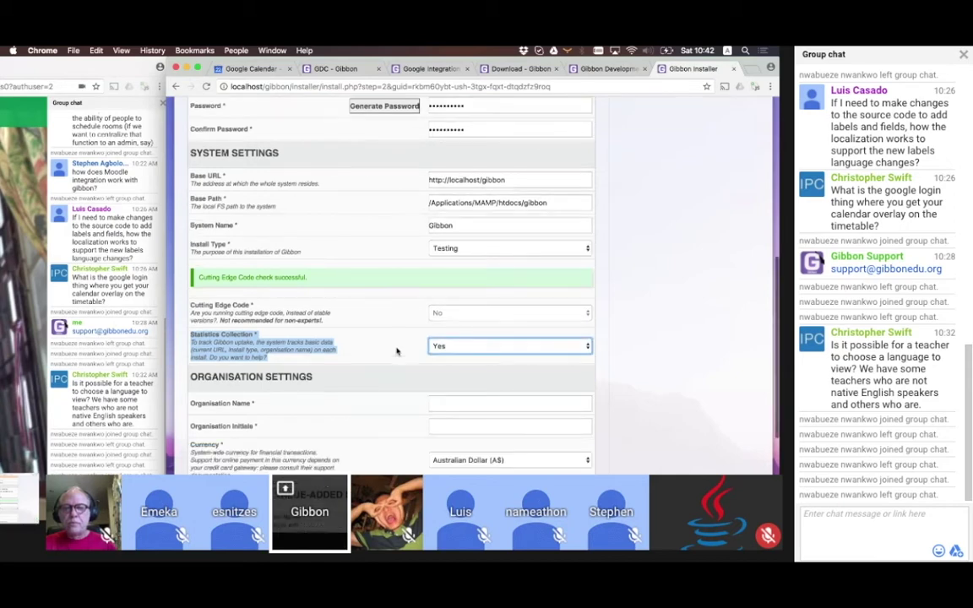
left_click(203, 306)
left_click_drag(203, 305, 326, 319)
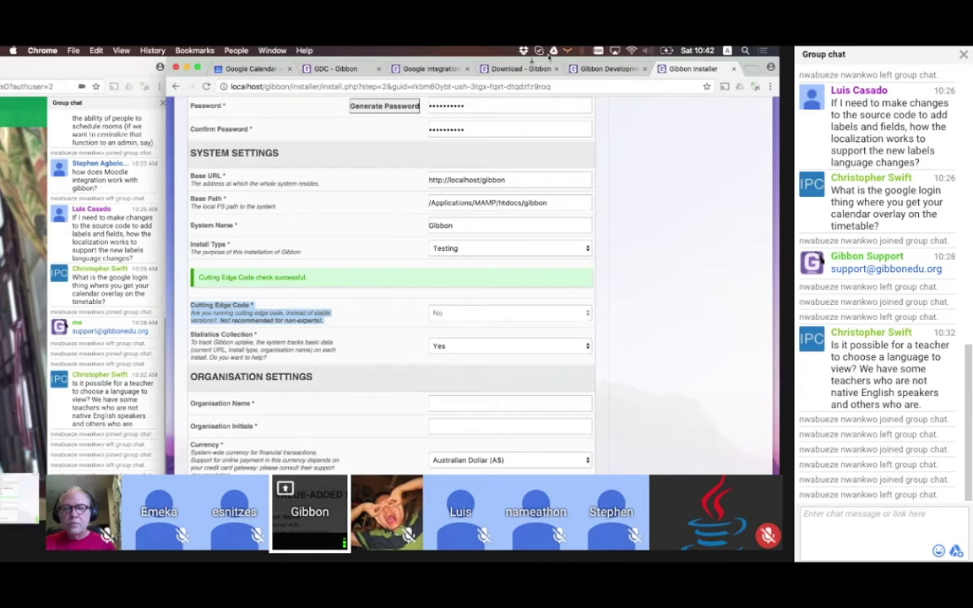
Step: Glance at the Gibbon download page, then go to github.com in a new tab
left_click(520, 67)
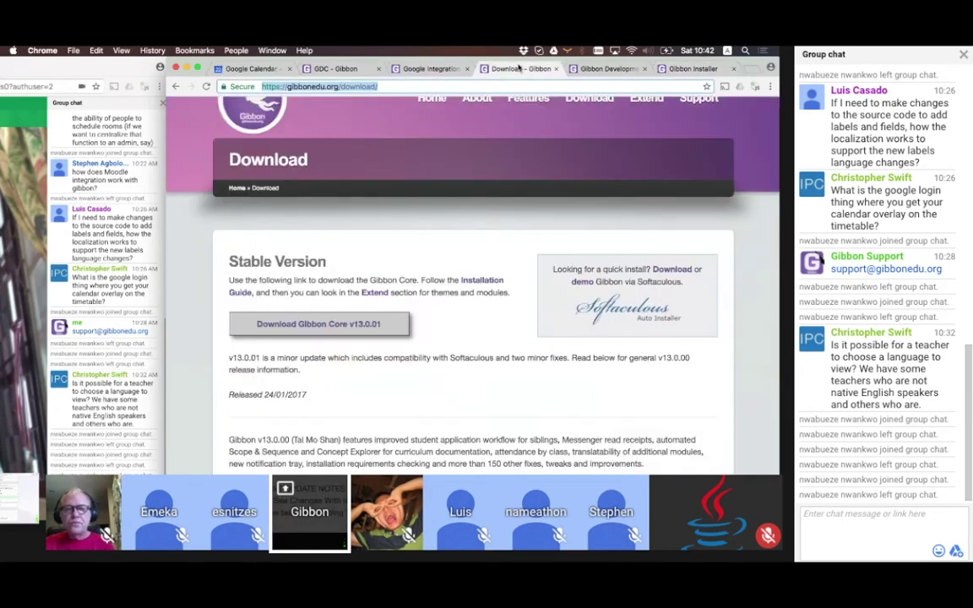
left_click(669, 70)
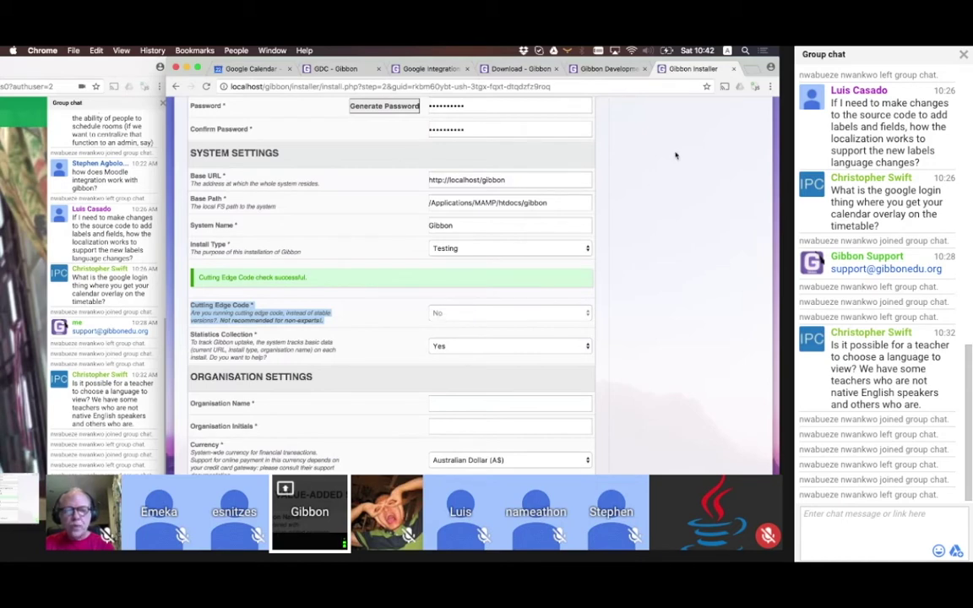
left_click(747, 69)
type("github.com")
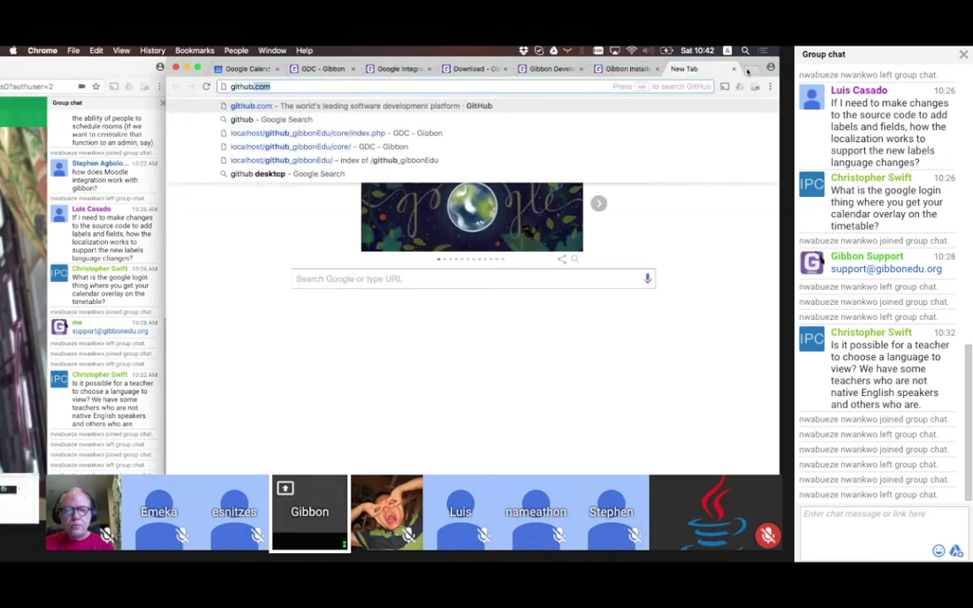
key("Return")
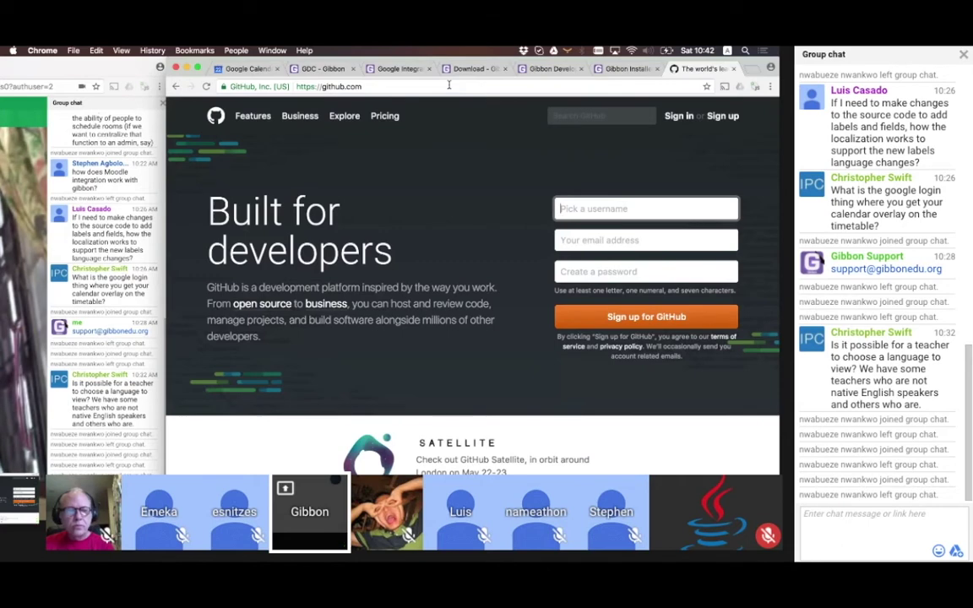
Step: Search GitHub for 'gibbonedu'
left_click(591, 116)
type("gibbonedu")
key("Return")
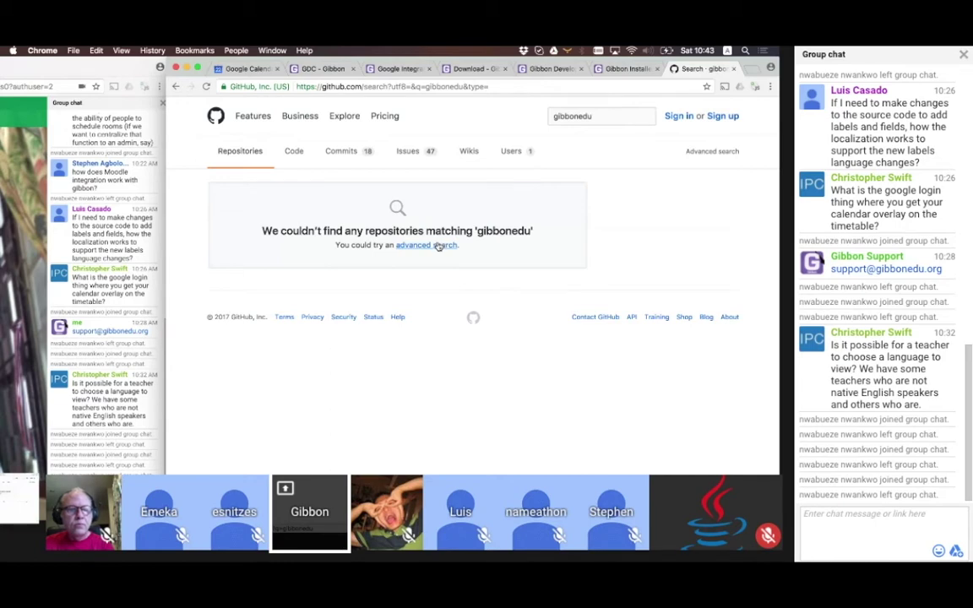
Step: Try GitHub's advanced search, then return to the gibbonedu results
left_click(438, 245)
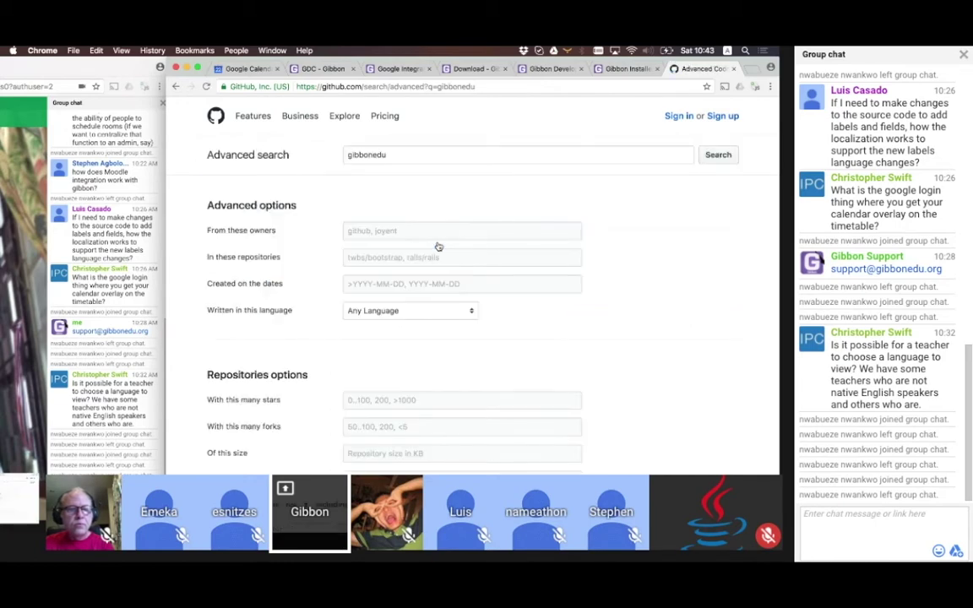
left_click(176, 86)
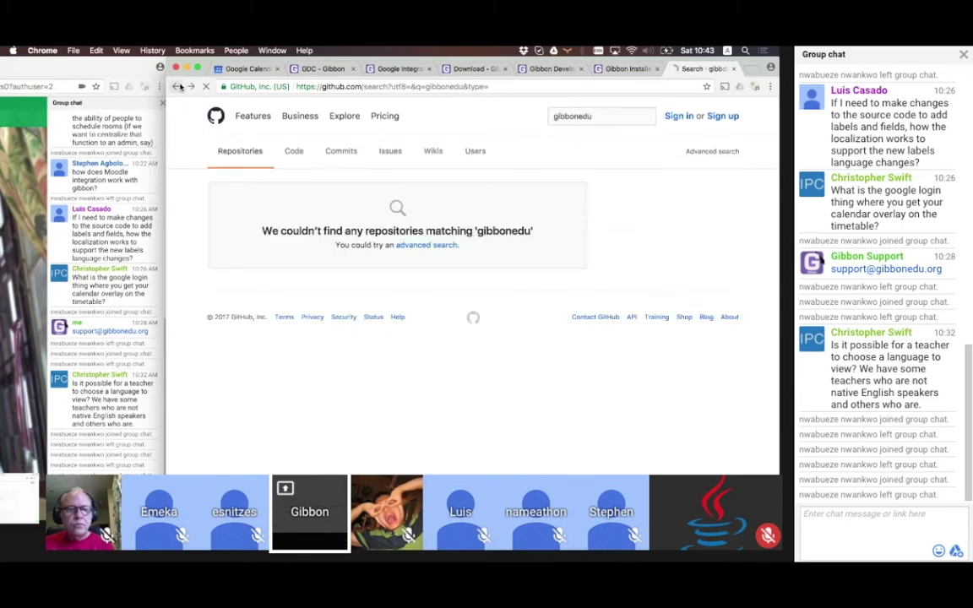
left_click(578, 119)
double_click(578, 118)
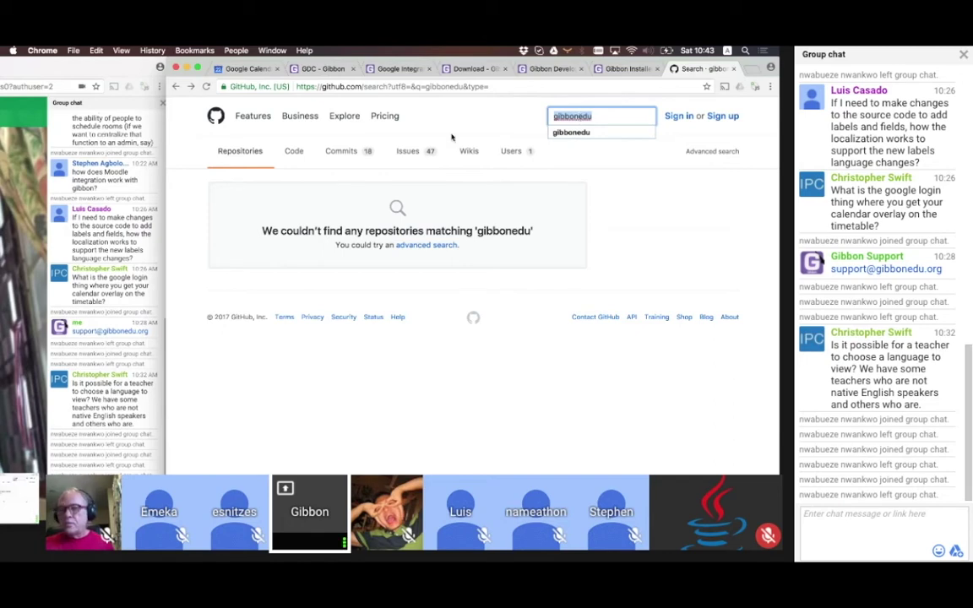
Step: Filter the results to Users and open the GibbonEdu organisation page
left_click(511, 152)
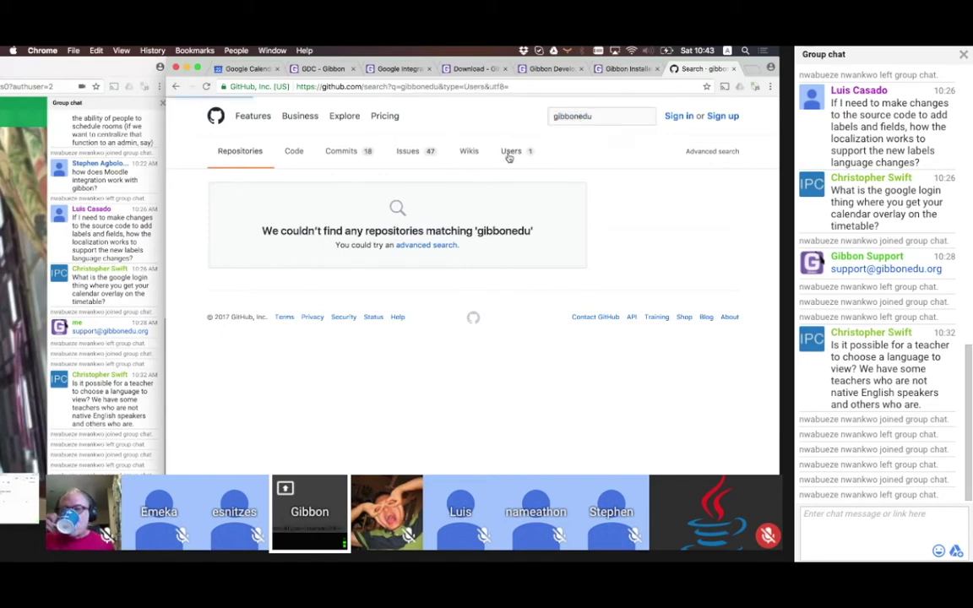
left_click(257, 201)
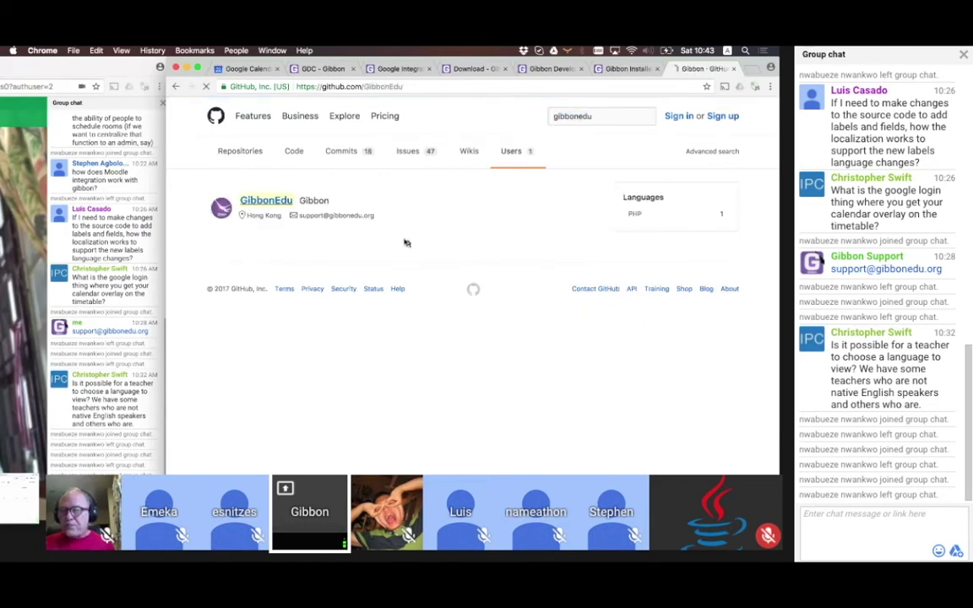
scroll(341, 303, "down", 1)
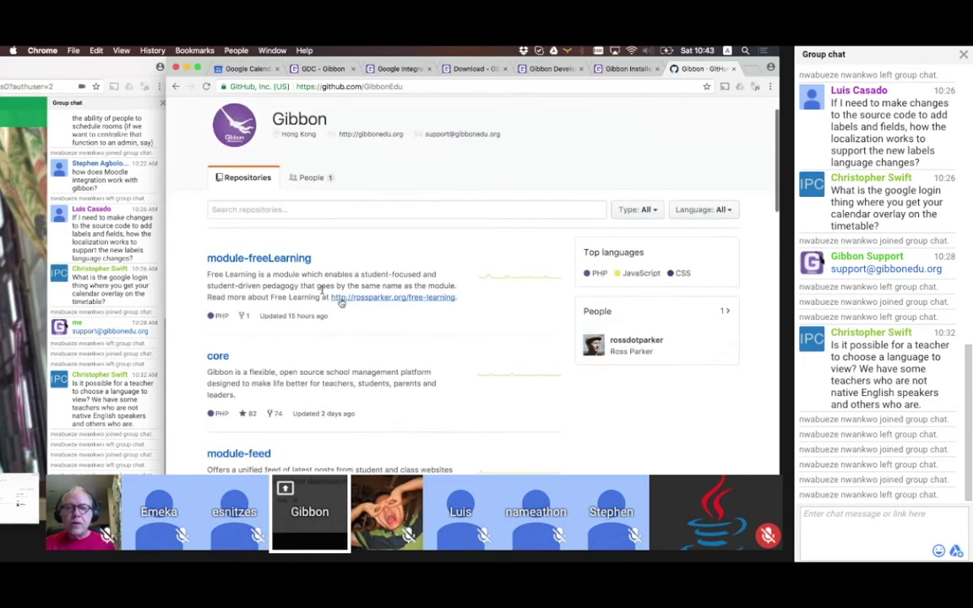
scroll(321, 287, "down", 3)
scroll(286, 275, "up", 2)
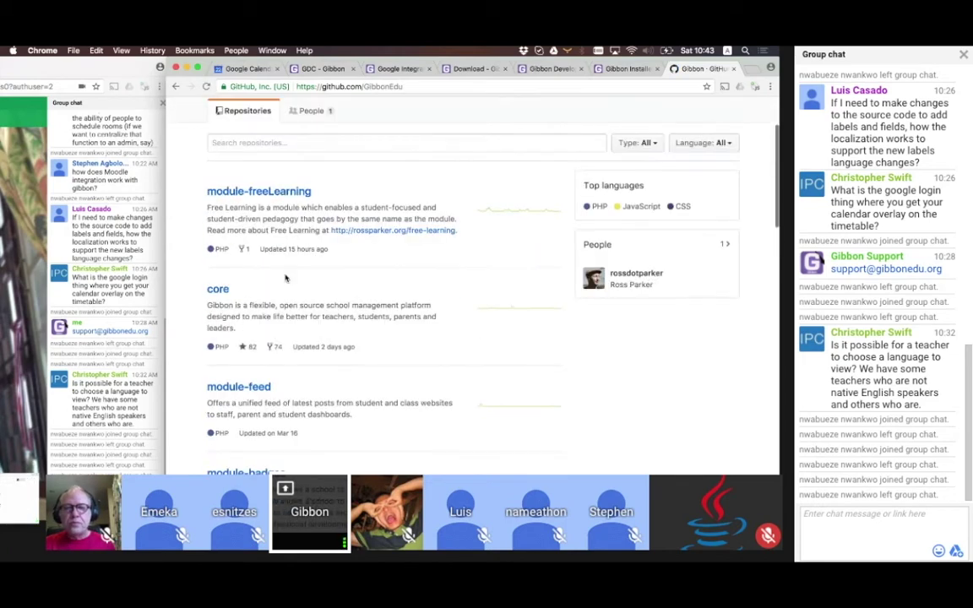
Step: Open the GibbonEdu core repository, switch to branch v14.0.00, and check the Clone or download options
left_click(218, 323)
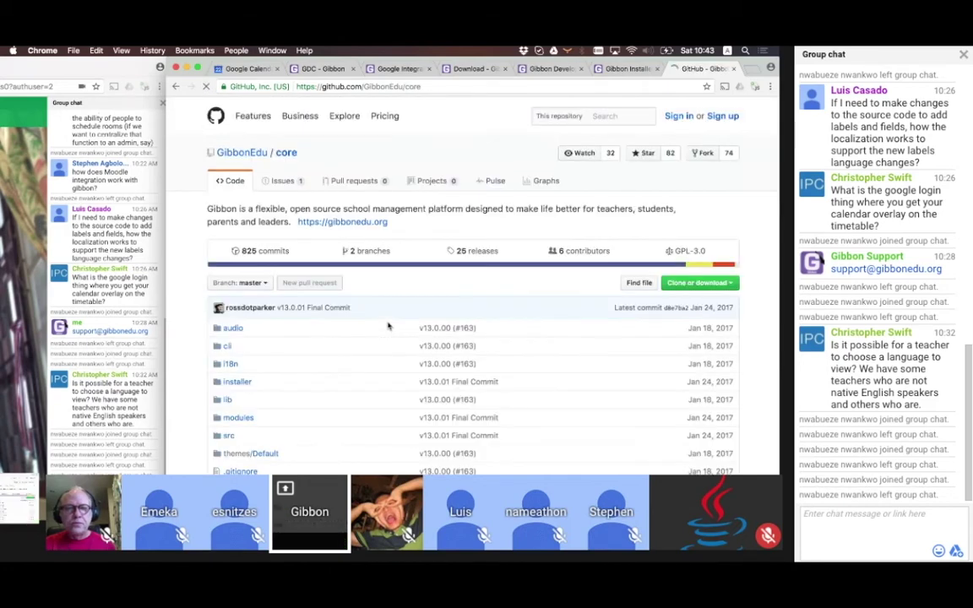
scroll(245, 235, "down", 1)
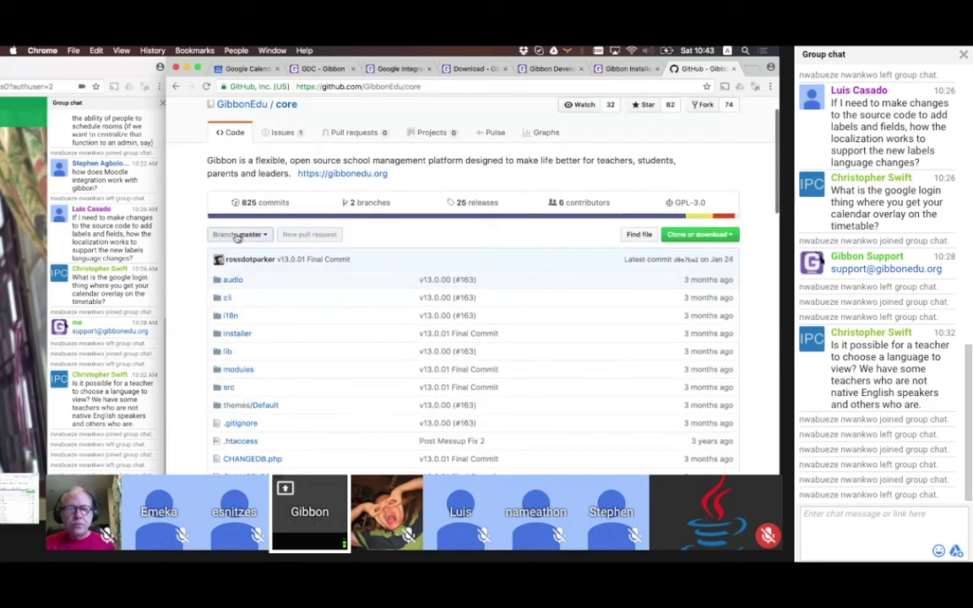
left_click(237, 235)
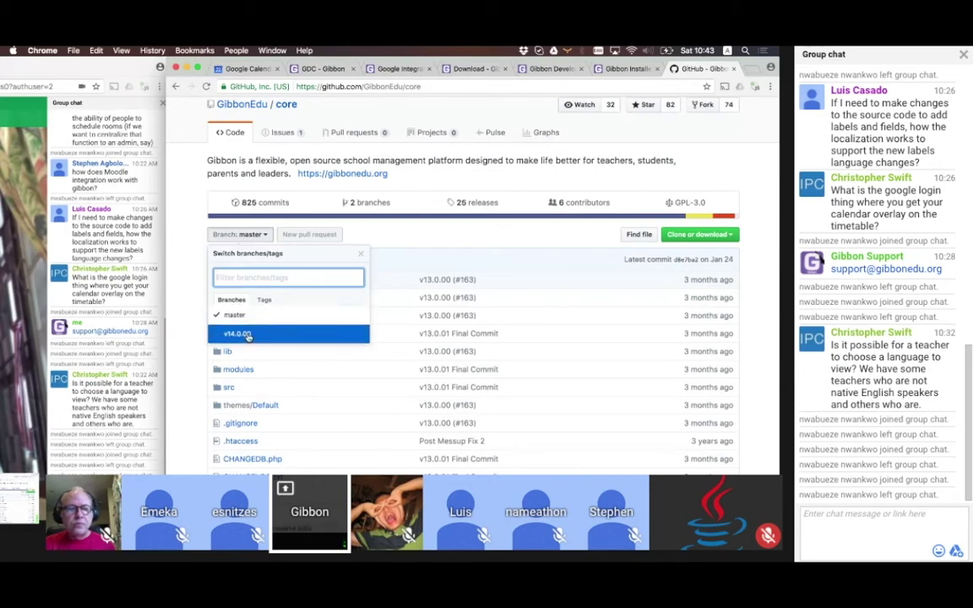
left_click(267, 335)
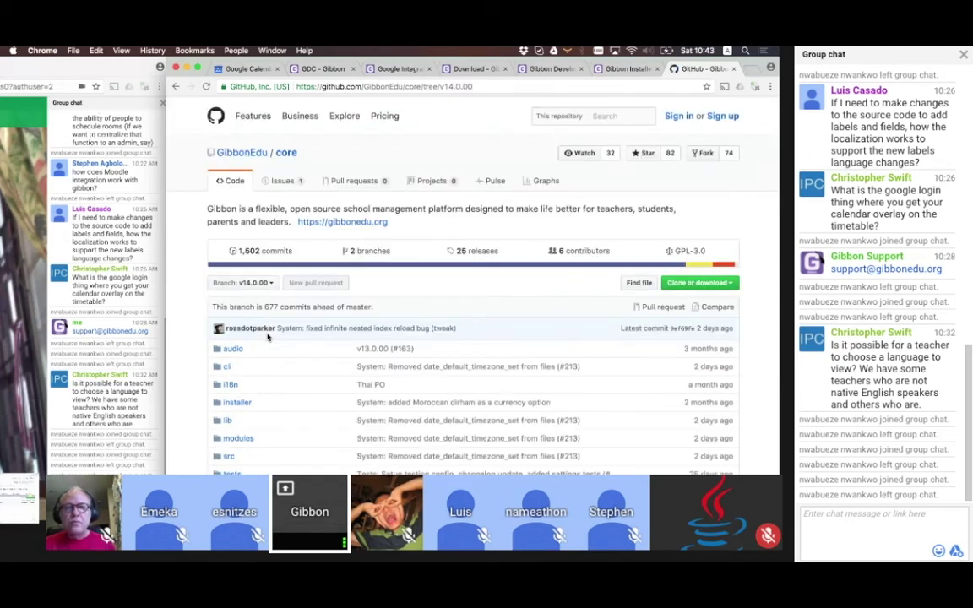
left_click(700, 282)
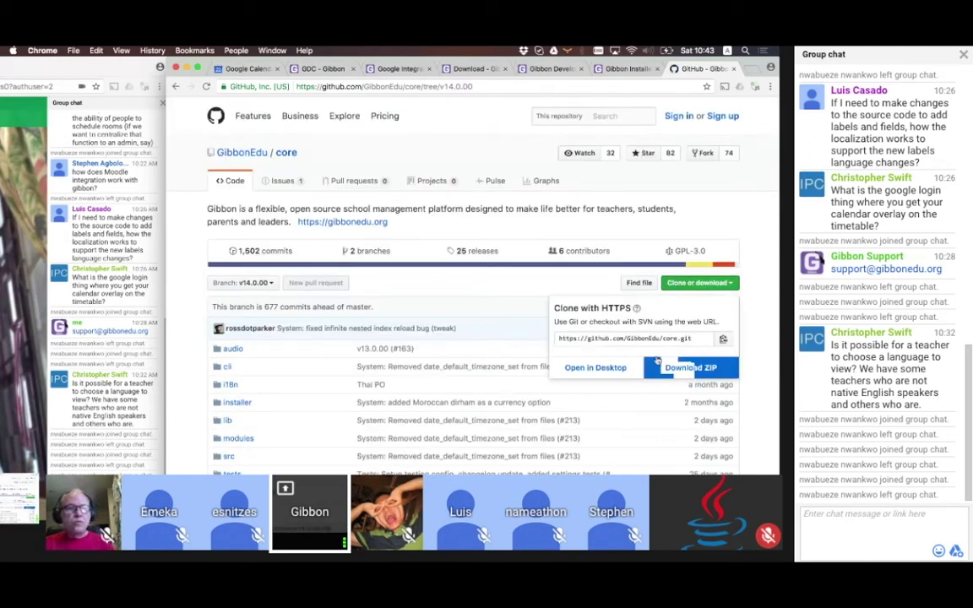
left_click(466, 283)
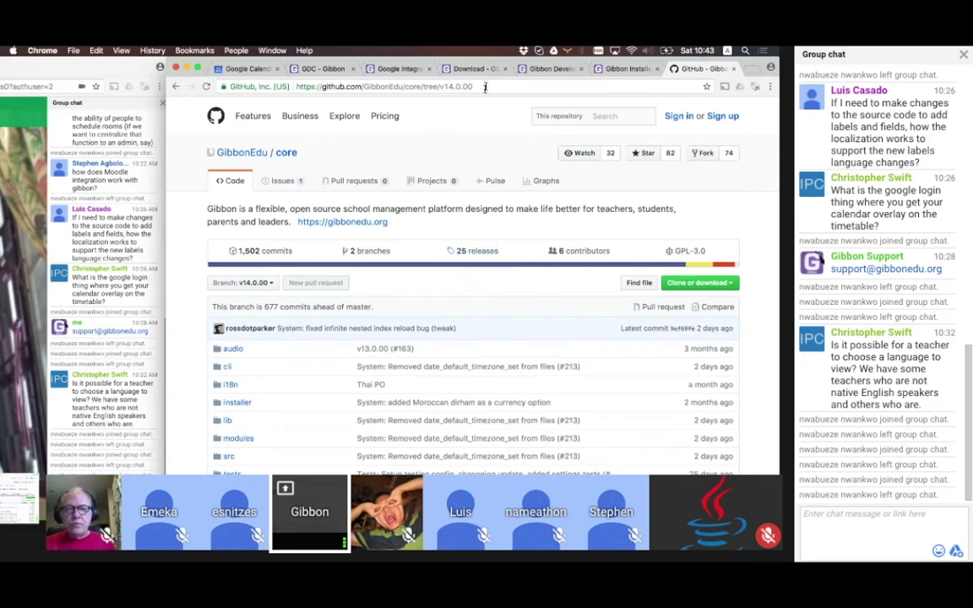
Step: Check the local Gibbon dashboard and the Development Road Map, then return to the installer tab
left_click(332, 75)
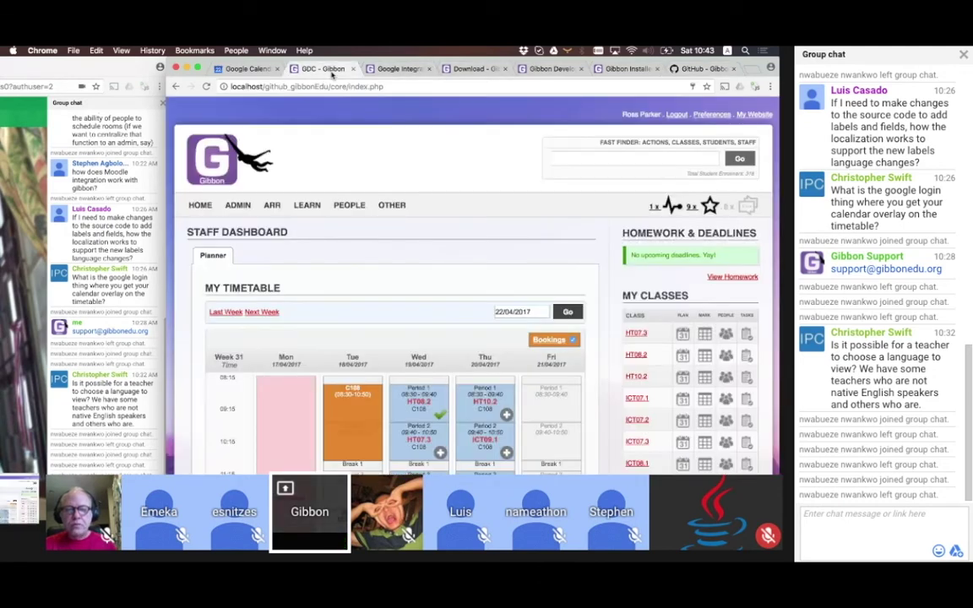
left_click(547, 70)
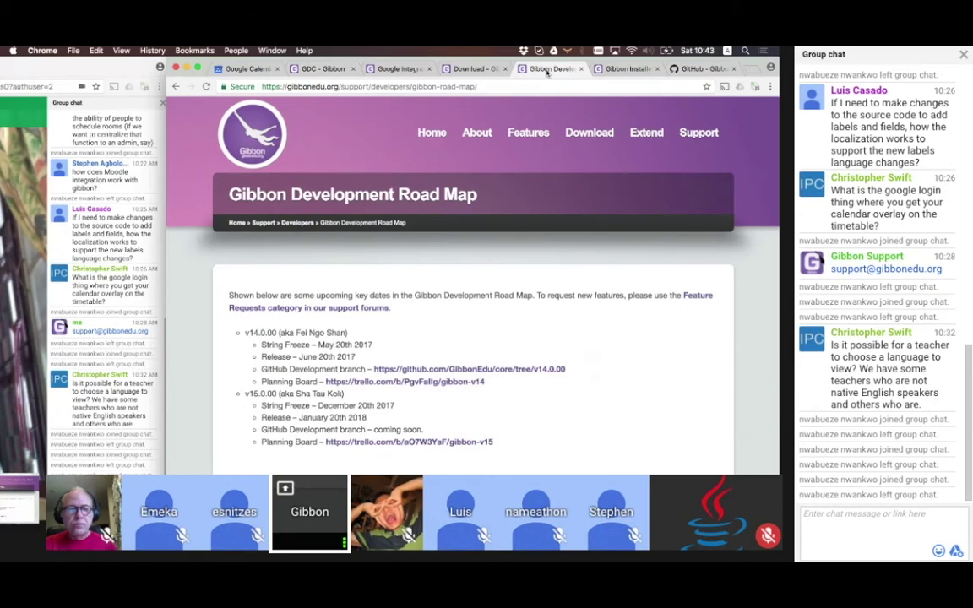
left_click(625, 69)
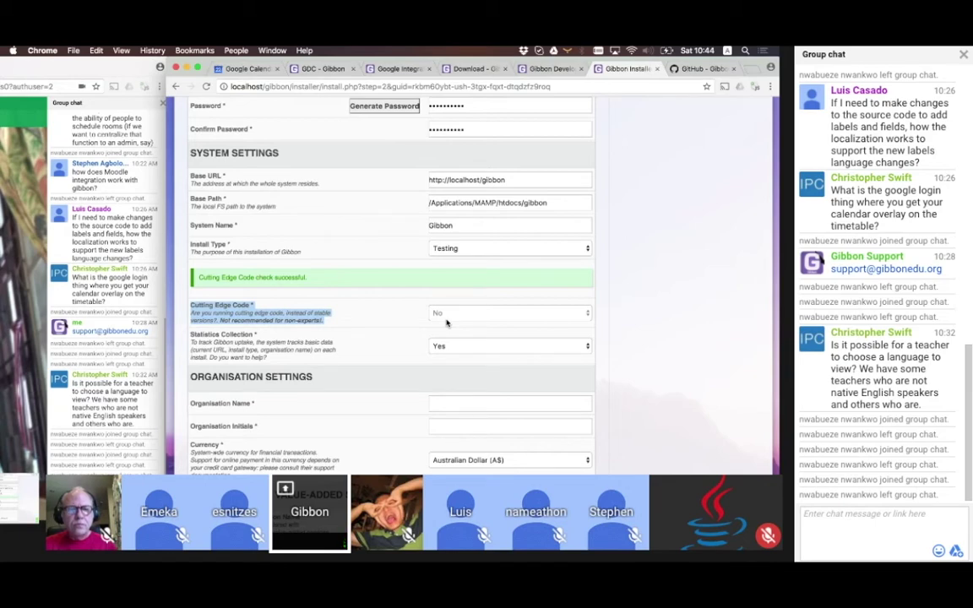
scroll(447, 322, "down", 1)
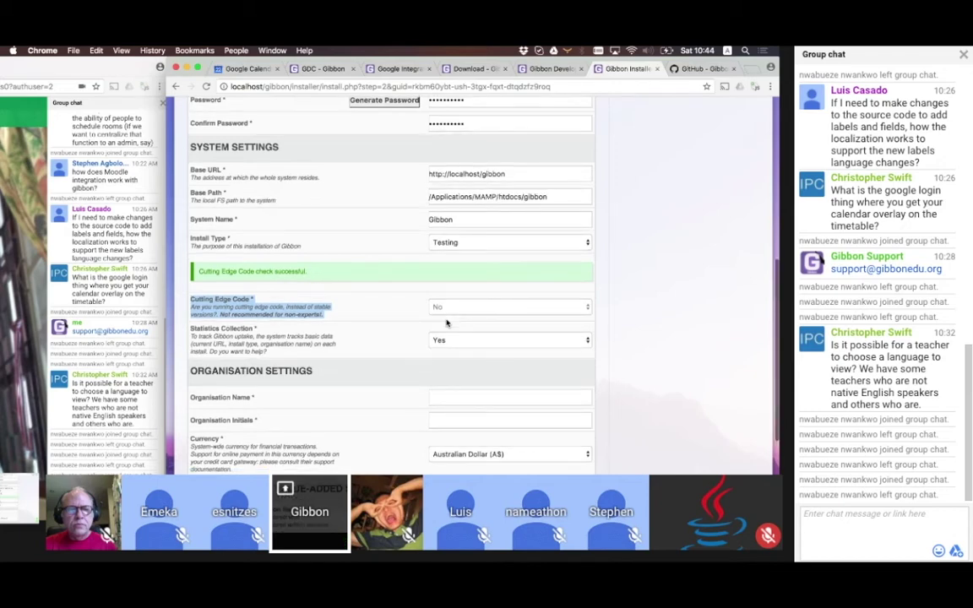
scroll(447, 321, "down", 2)
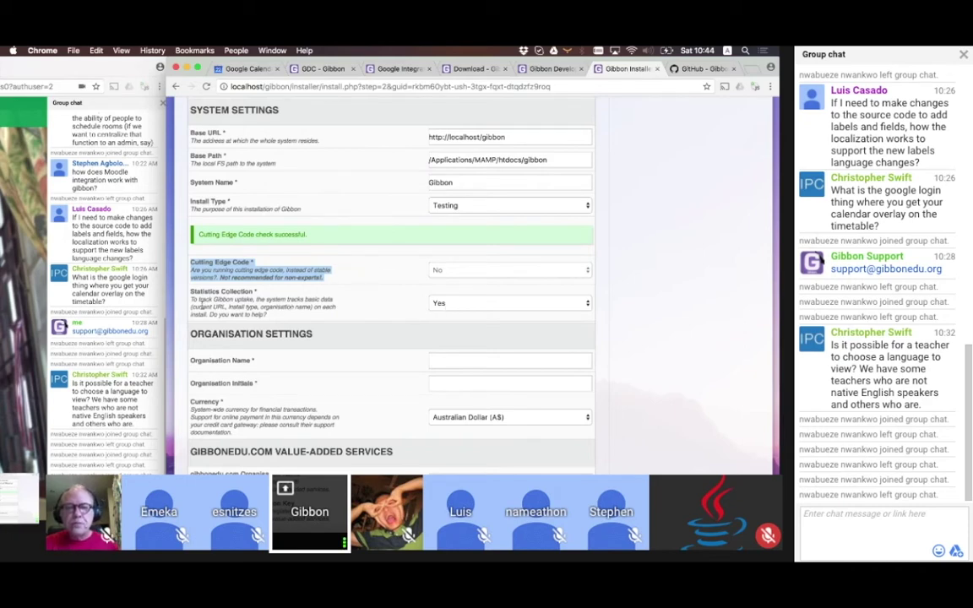
left_click(200, 305)
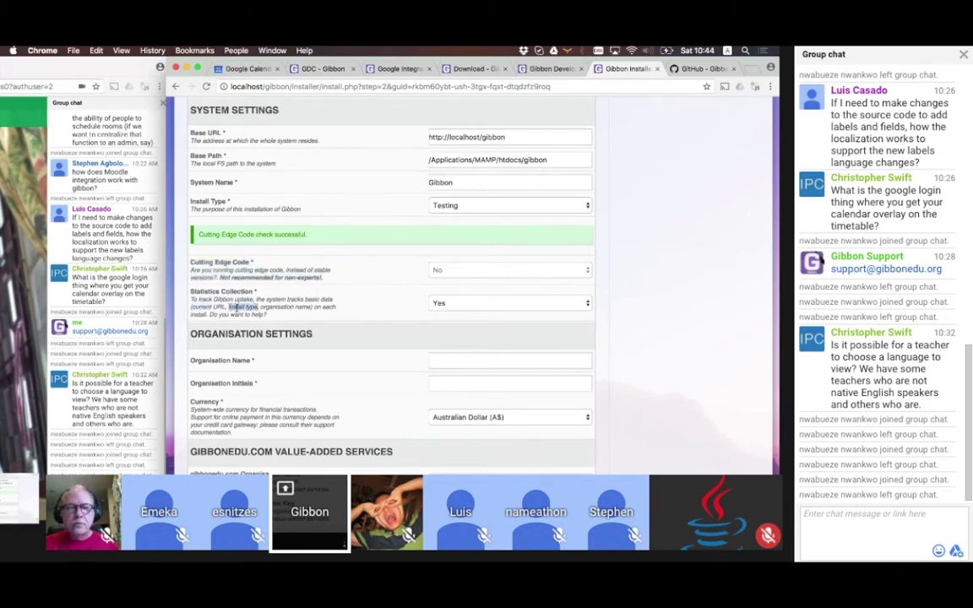
left_click_drag(201, 307, 270, 316)
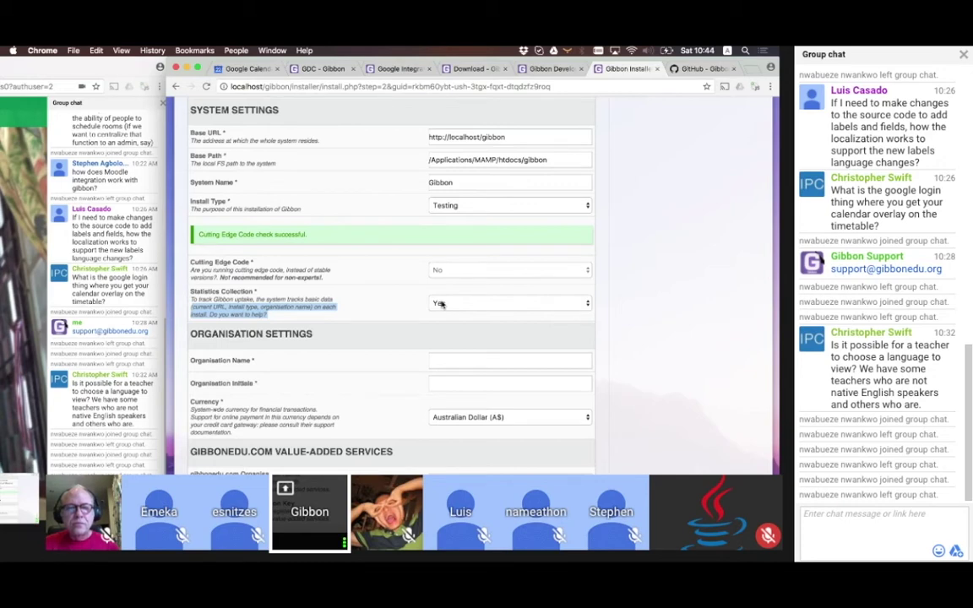
scroll(441, 304, "down", 1)
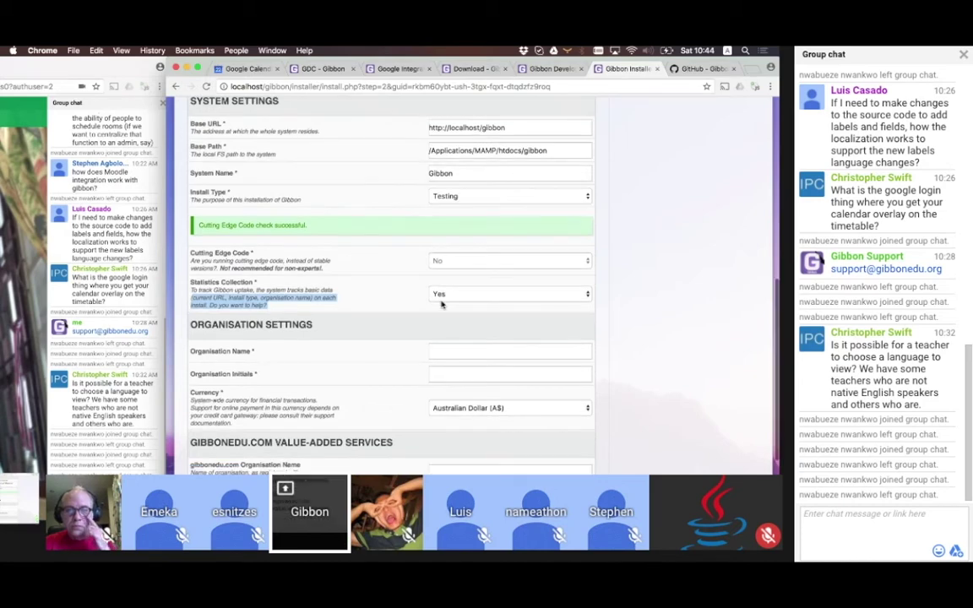
scroll(448, 303, "down", 1)
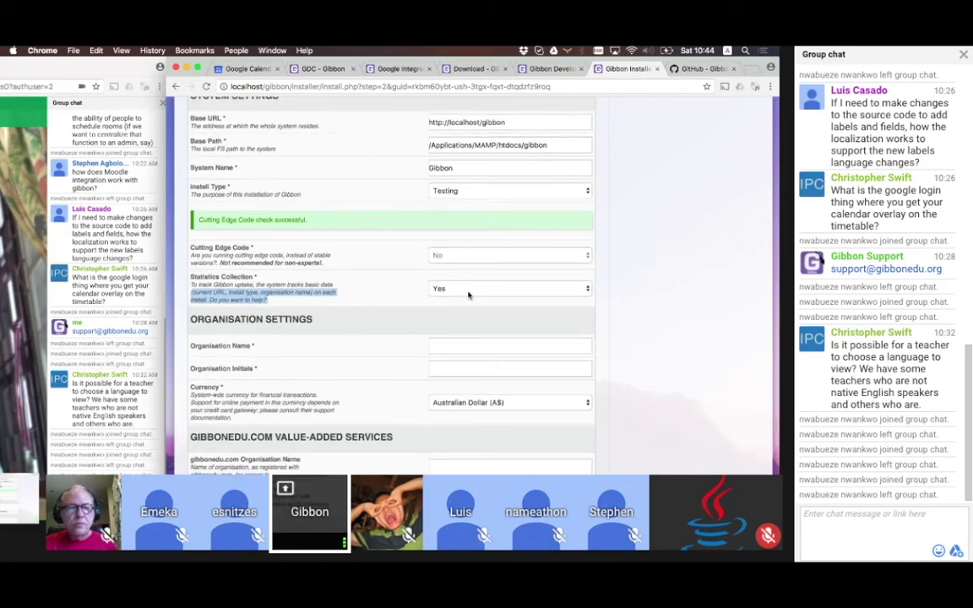
left_click_drag(190, 276, 283, 299)
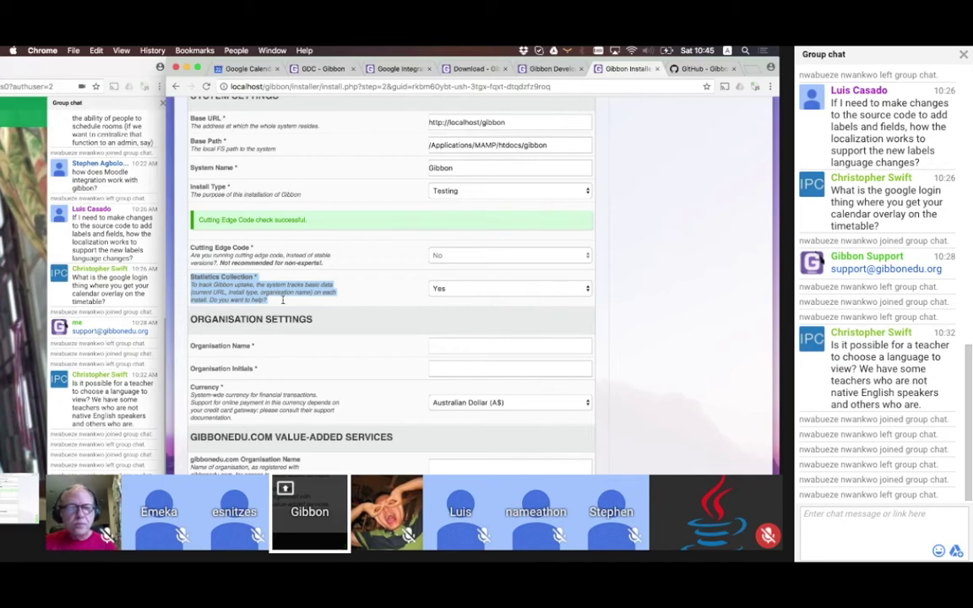
Step: Set Organisation Name to 'Testing School' and initials to 'TS', then dismiss the calendar alert
scroll(282, 299, "down", 1)
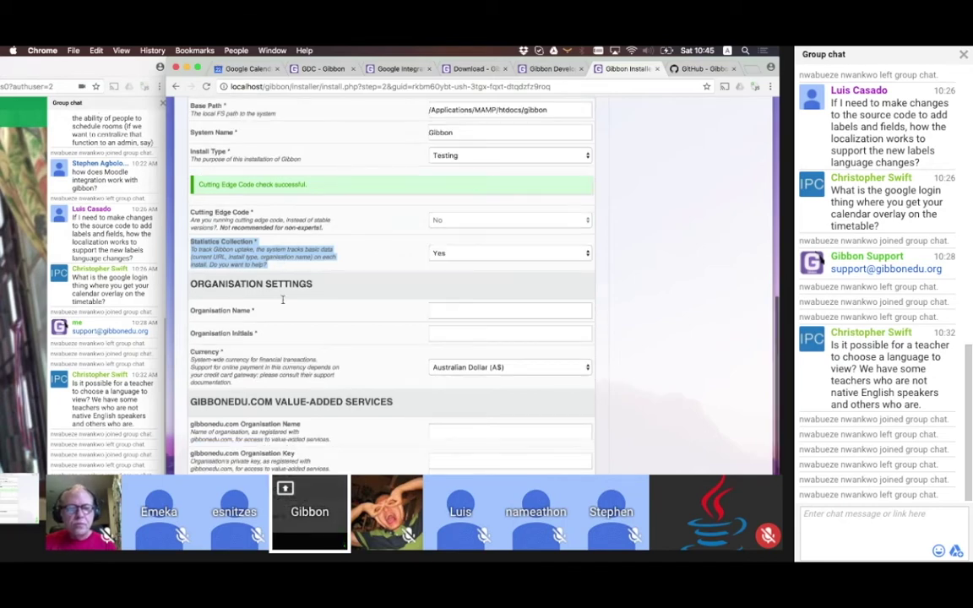
left_click(518, 309)
type("Tes")
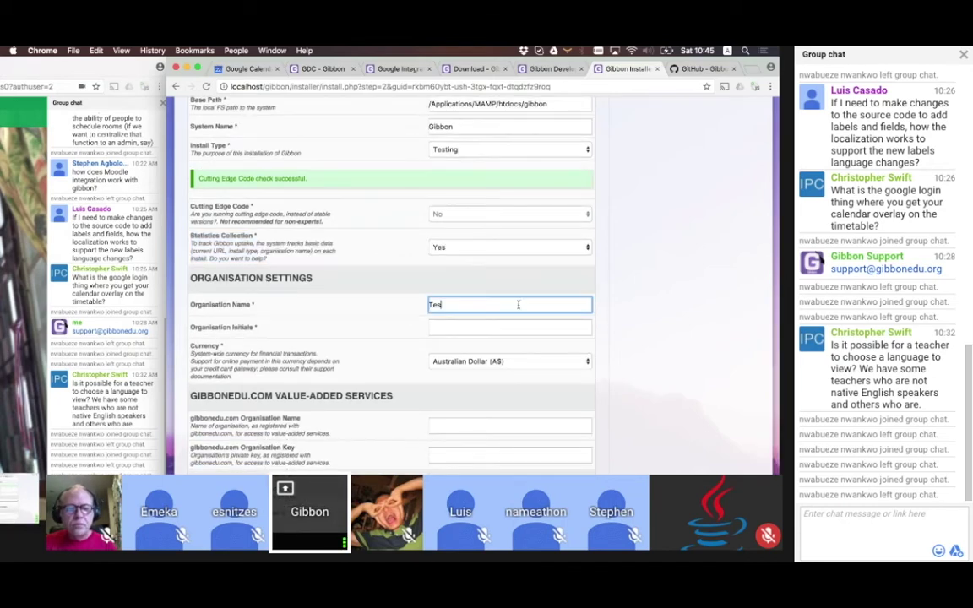
type("ting School")
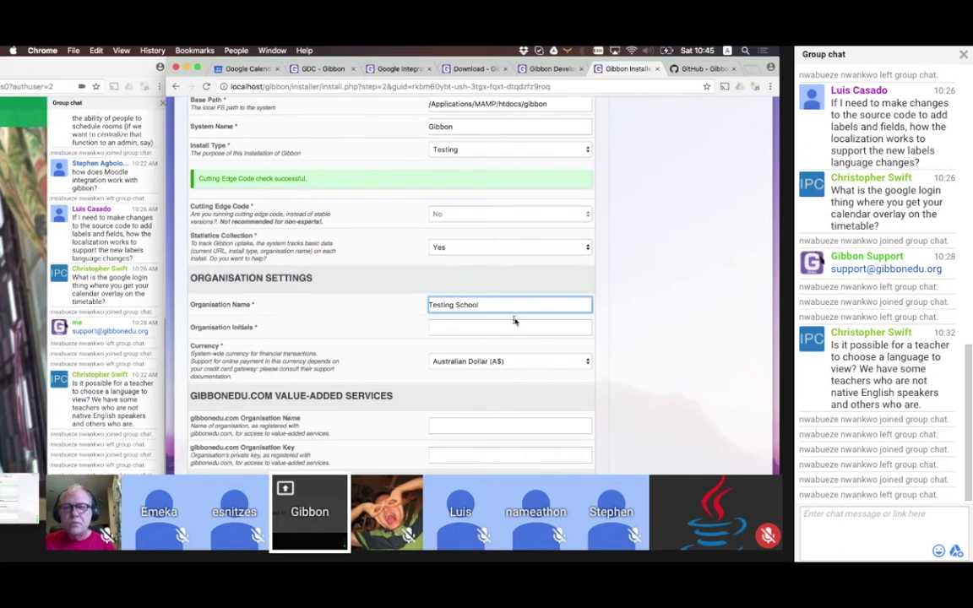
left_click(511, 322)
type("TS")
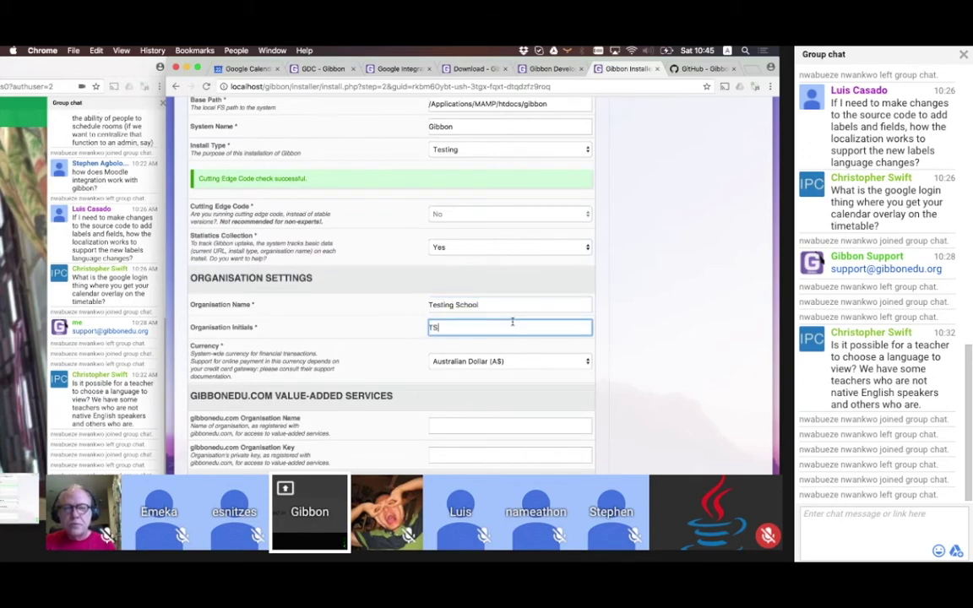
scroll(512, 326, "down", 2)
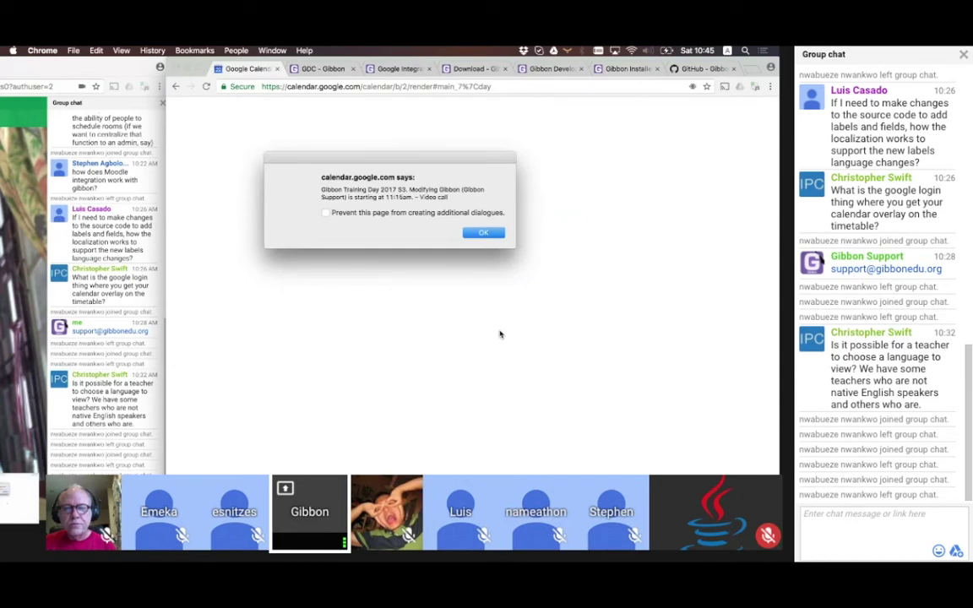
left_click(483, 232)
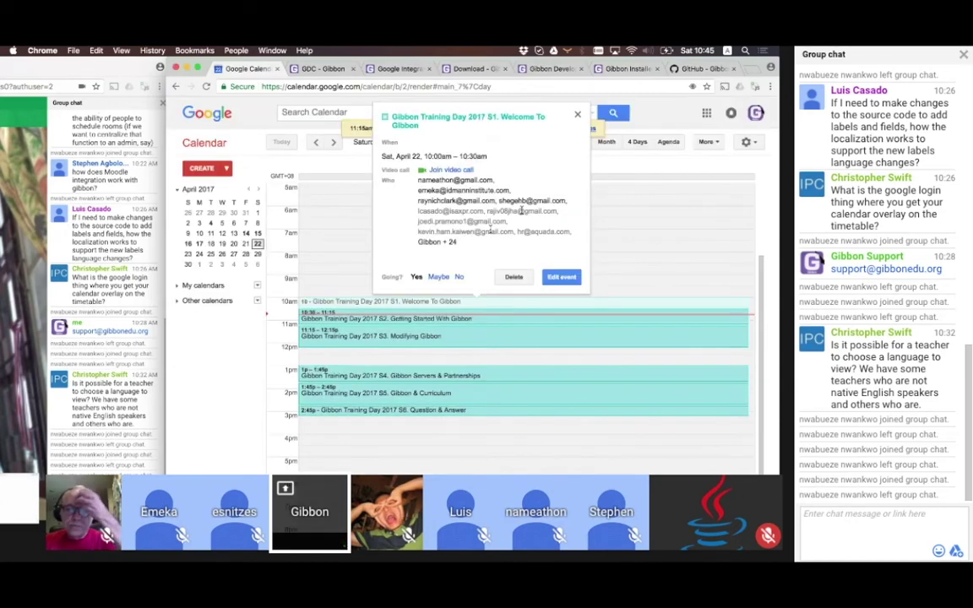
Step: Return to the installer form and open the Currency choices
left_click(625, 69)
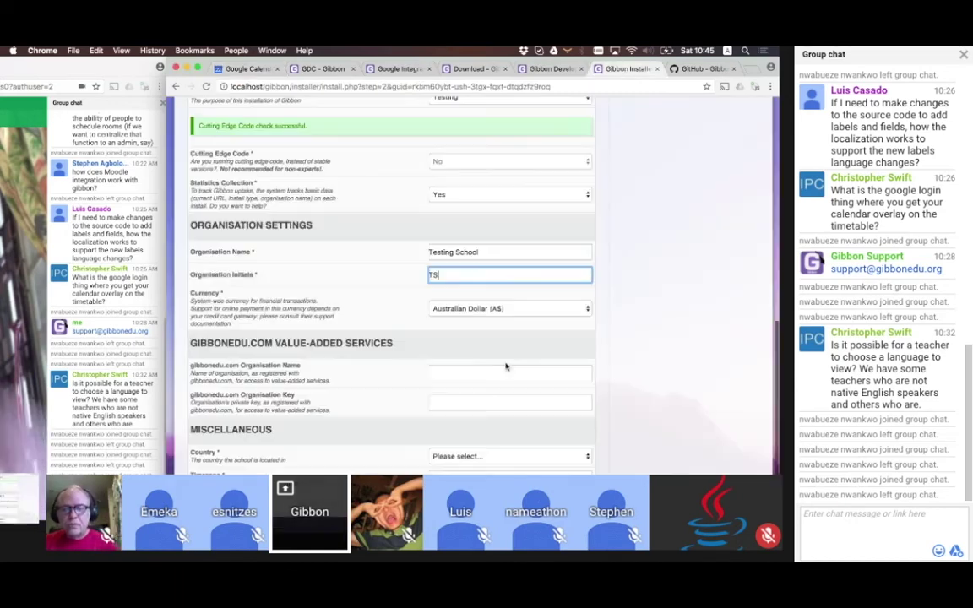
left_click(464, 369)
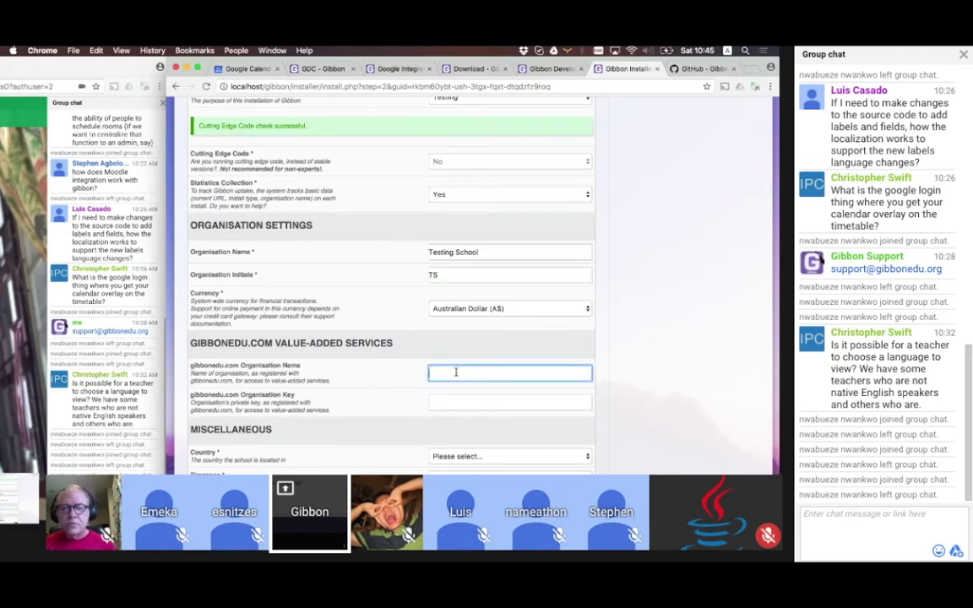
left_click(459, 311)
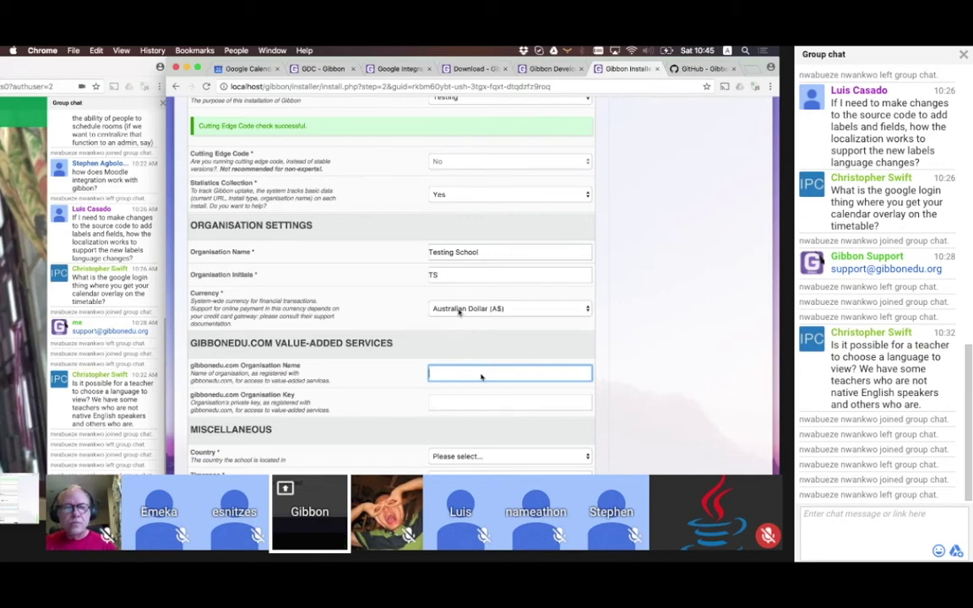
Step: Set the school's currency to Hong Kong Dollar
left_click(480, 378)
scroll(480, 377, "down", 2)
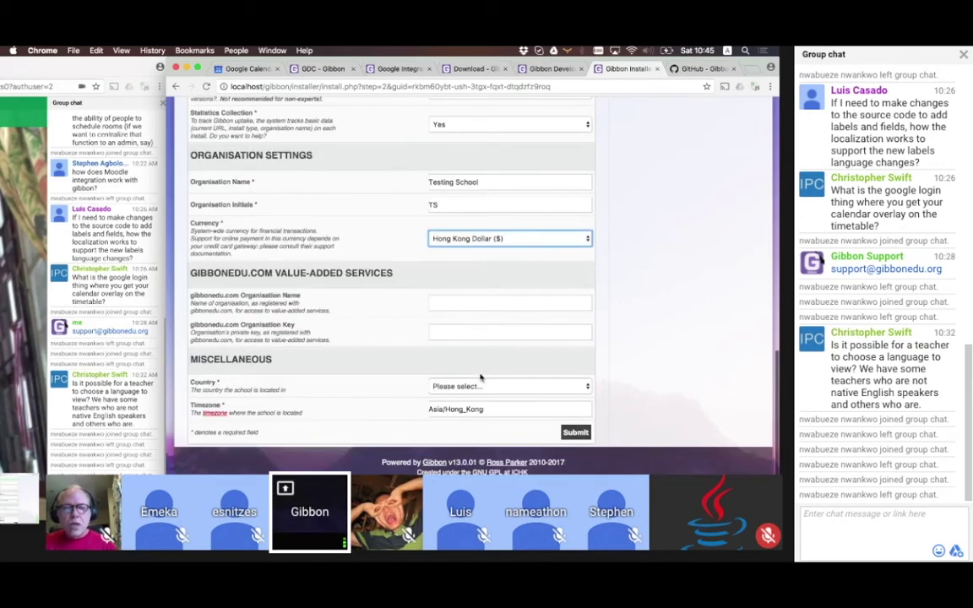
left_click_drag(188, 273, 385, 282)
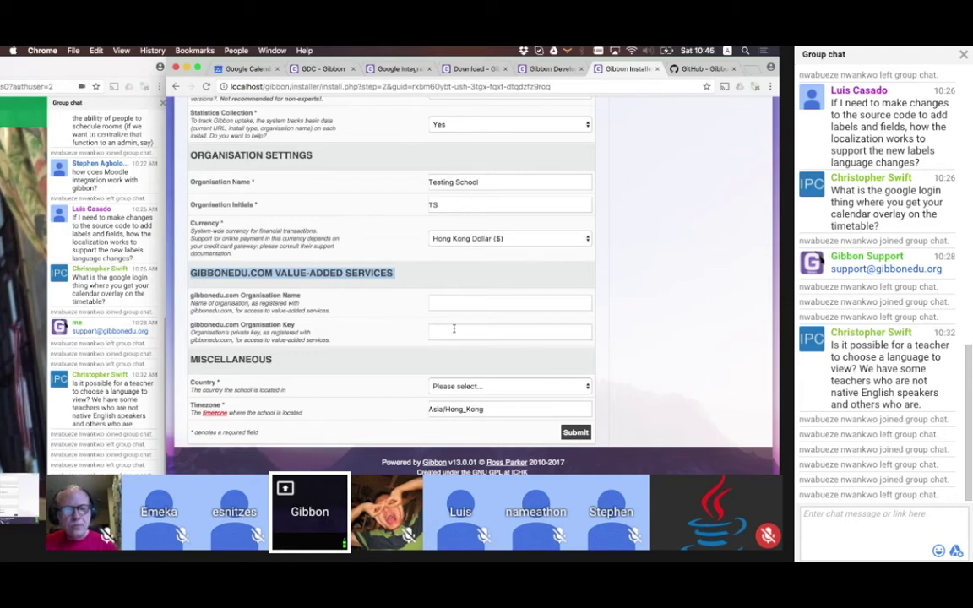
Step: Set country to Hong Kong, confirm the Asia/Hong_Kong timezone, and submit to finish installation
scroll(392, 361, "down", 1)
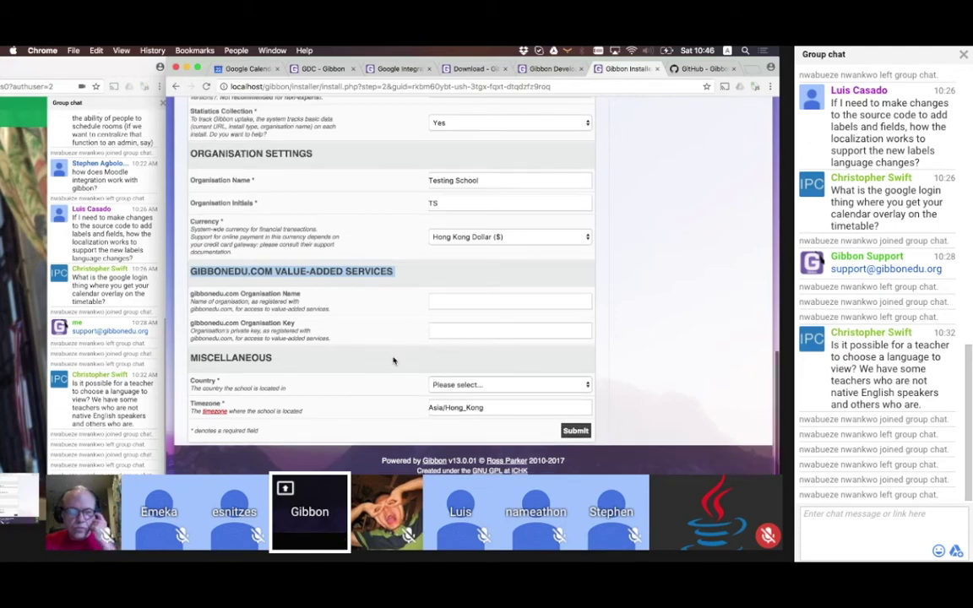
left_click(441, 385)
left_click(448, 424)
left_click(451, 411)
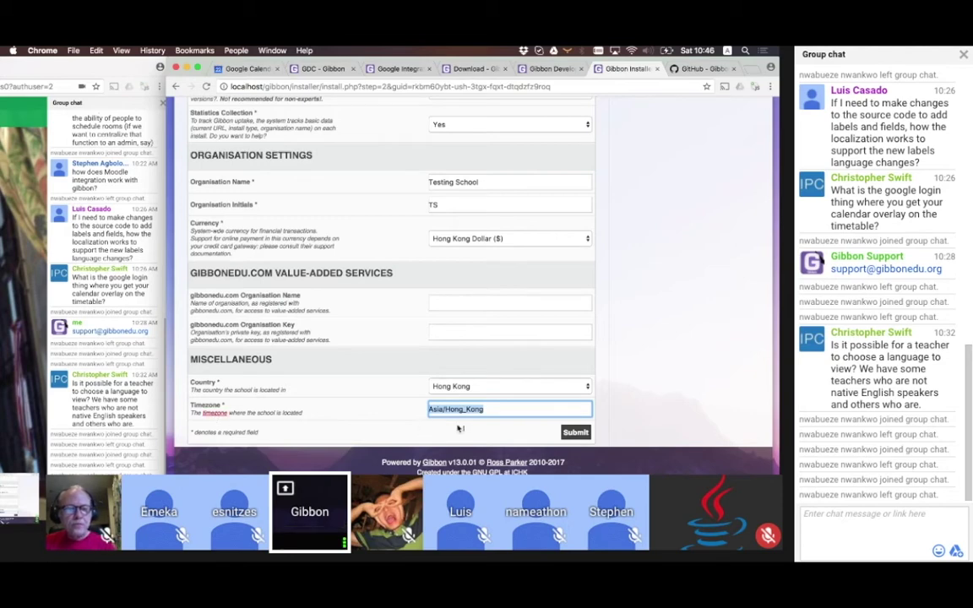
left_click(576, 432)
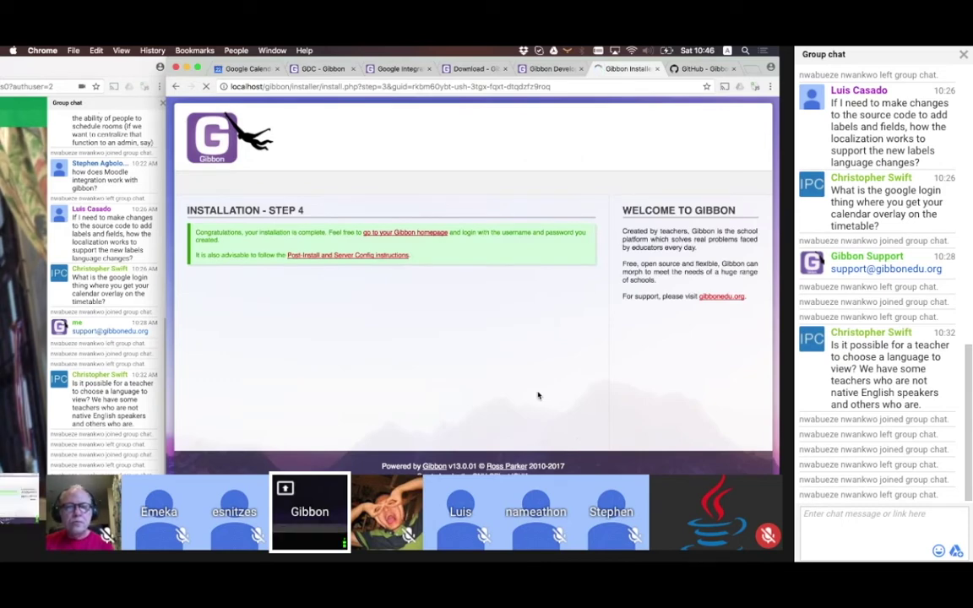
Step: Go to the new Gibbon homepage and log in as admin with the password
left_click(394, 236)
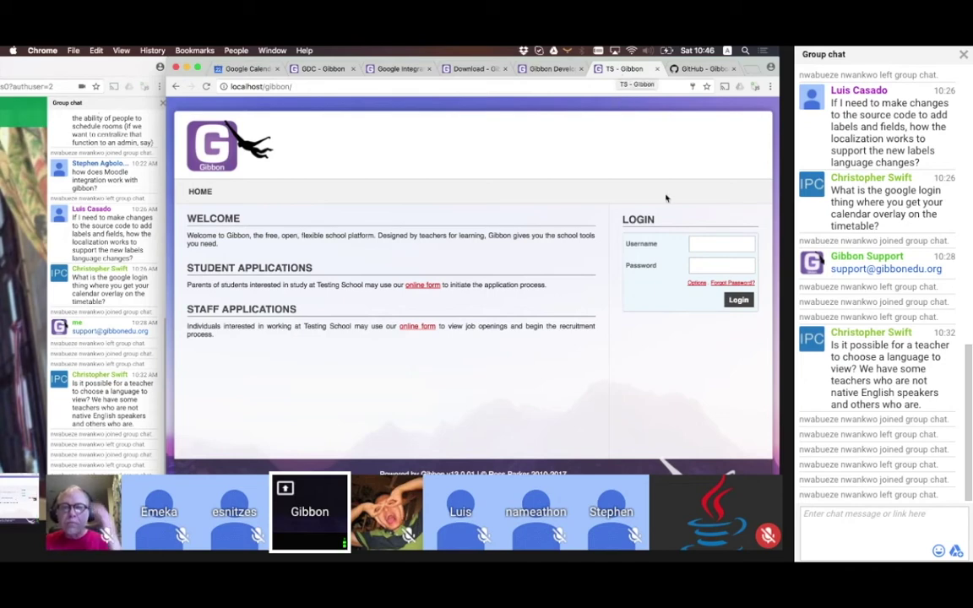
left_click_drag(185, 256, 248, 332)
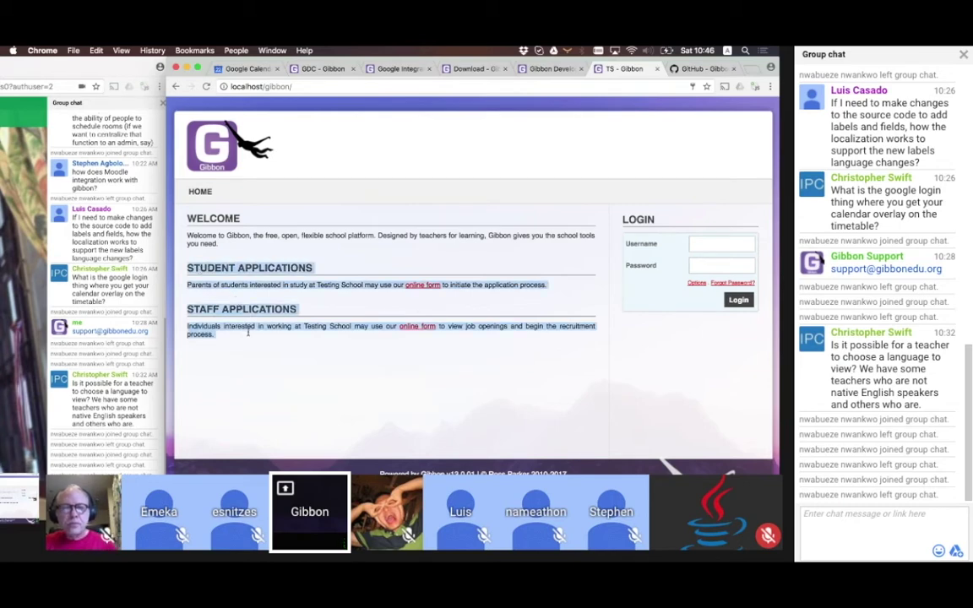
left_click(708, 244)
type("admin")
key("Tab")
type("••••••••••")
key("Return")
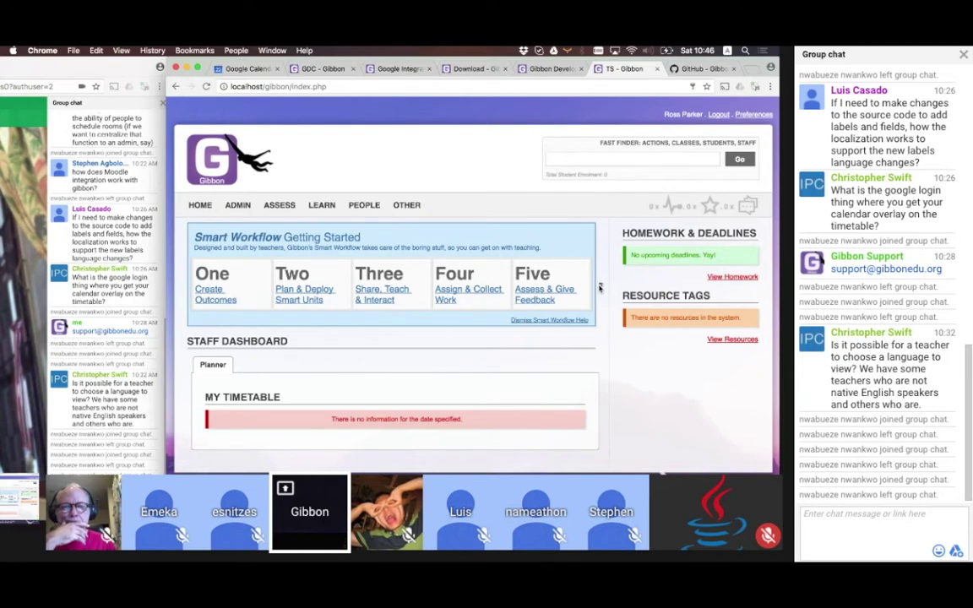
Step: On gibbonedu.org, open Support > Administrators, briefly checking the other tabs before returning
left_click(554, 69)
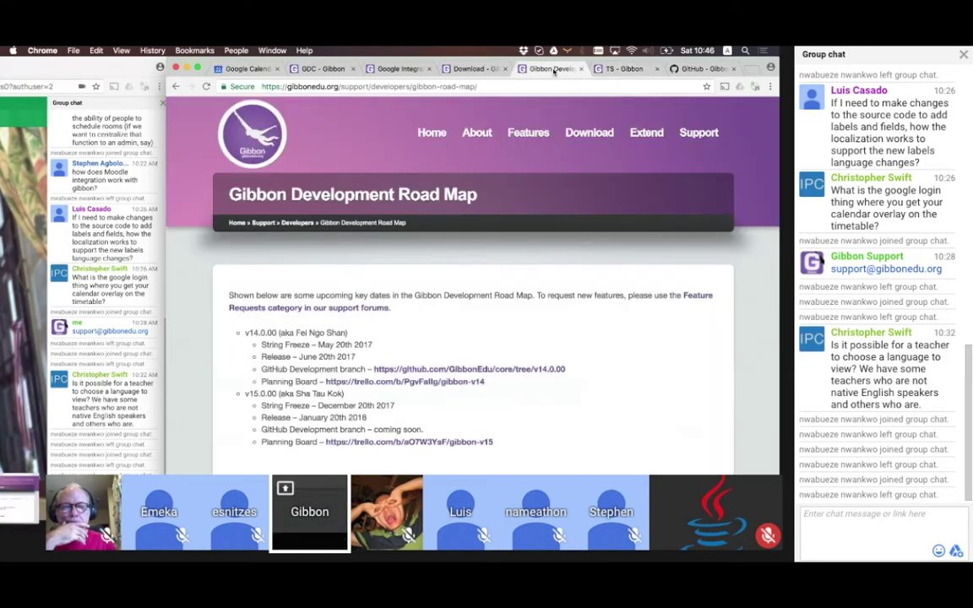
mouse_move(698, 137)
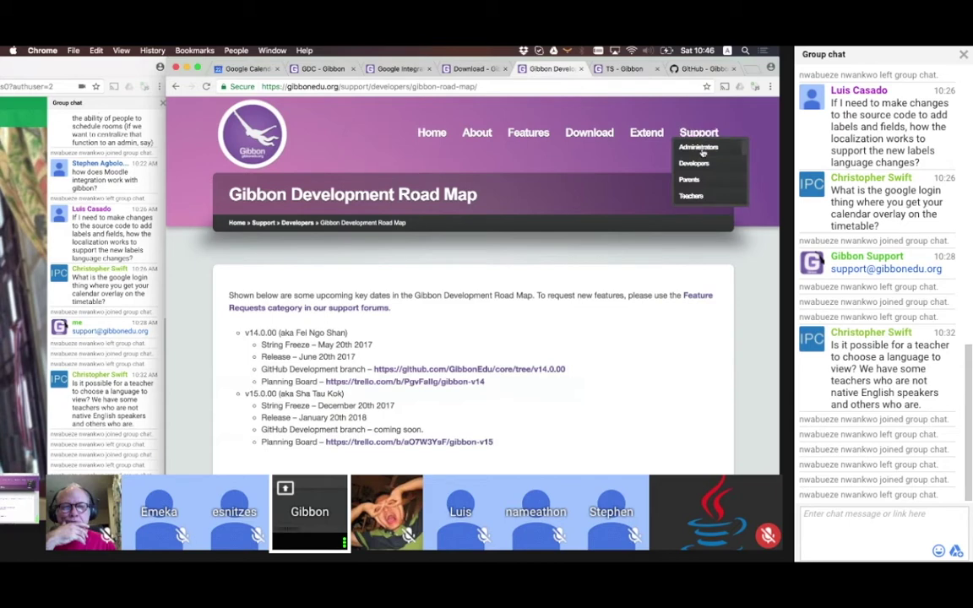
left_click(700, 149)
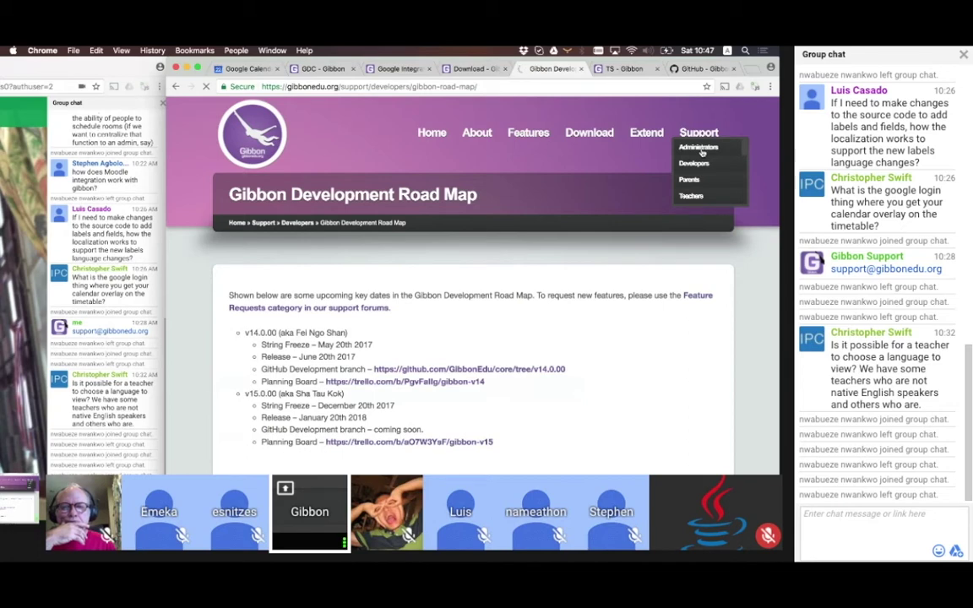
left_click(478, 70)
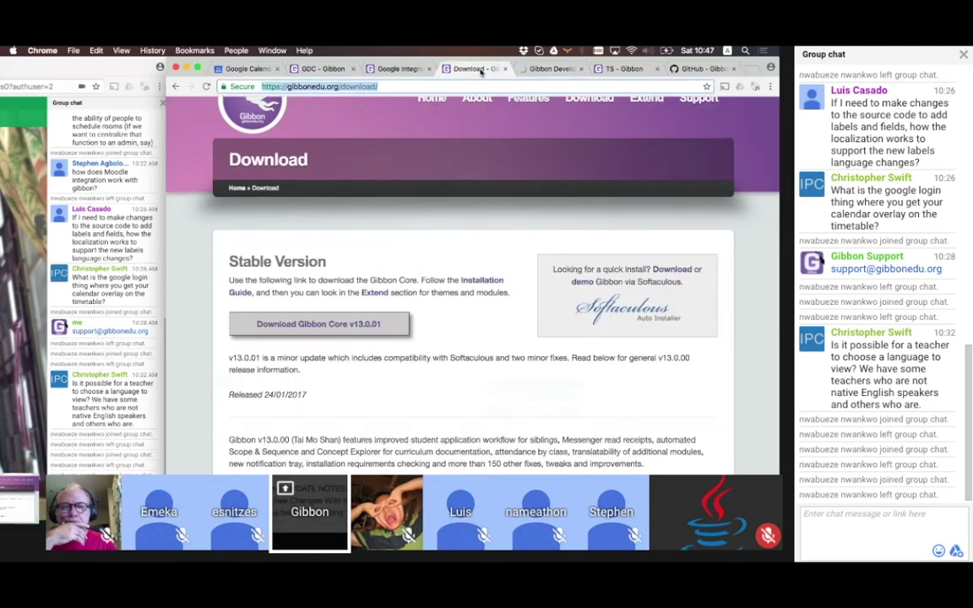
left_click(625, 69)
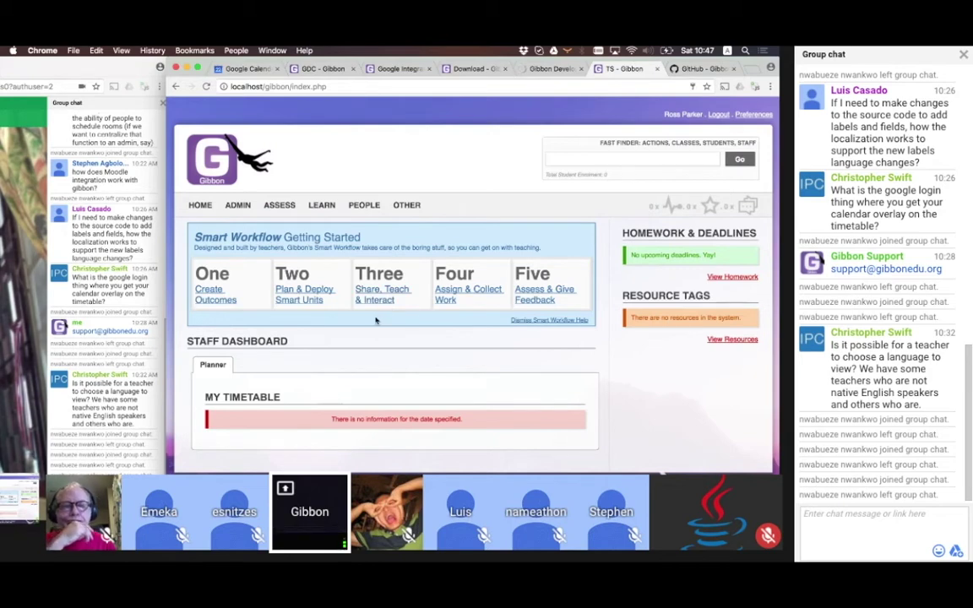
left_click(551, 69)
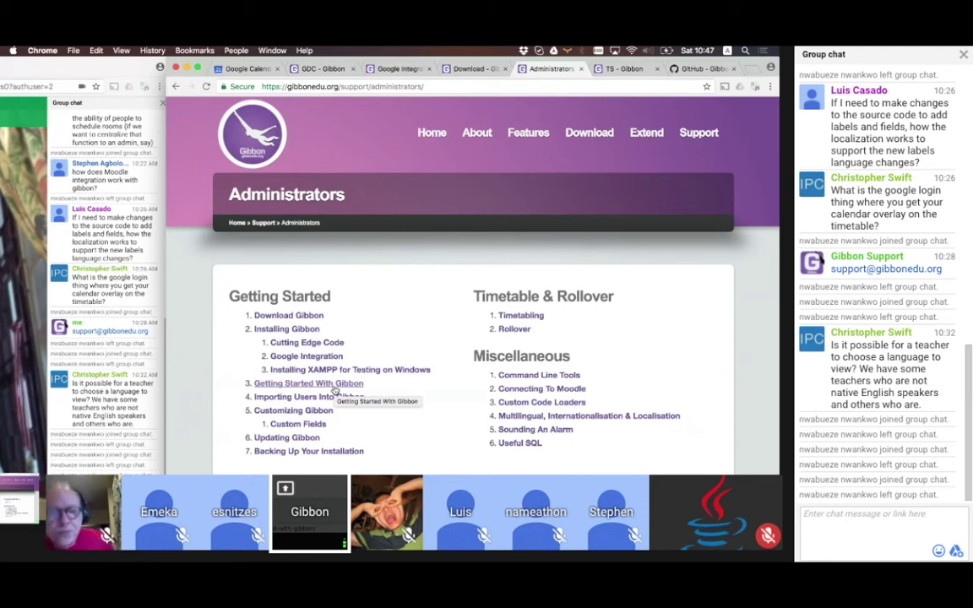
Step: Open the 'Getting Started With Gibbon' guide from the Administrators page
left_click(337, 385)
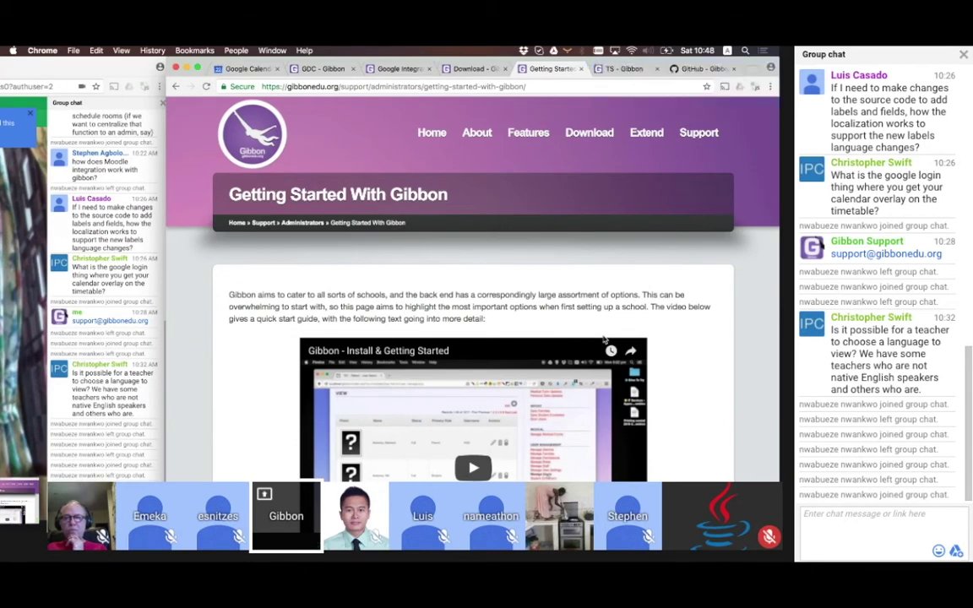
Step: Read the Getting Started guide's School Structure steps on School Years and Terms, then return to Gibbon
scroll(594, 376, "down", 5)
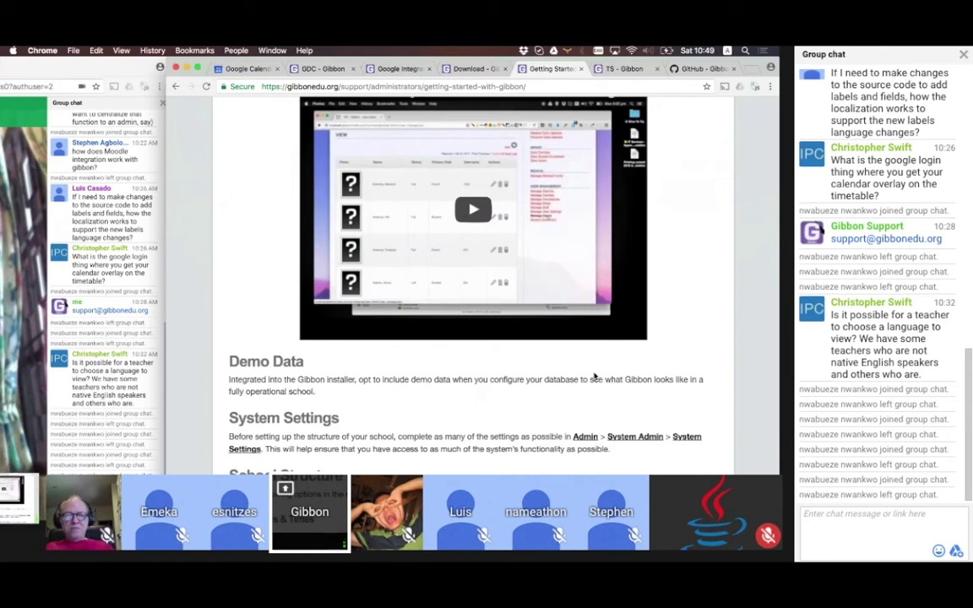
scroll(594, 377, "down", 2)
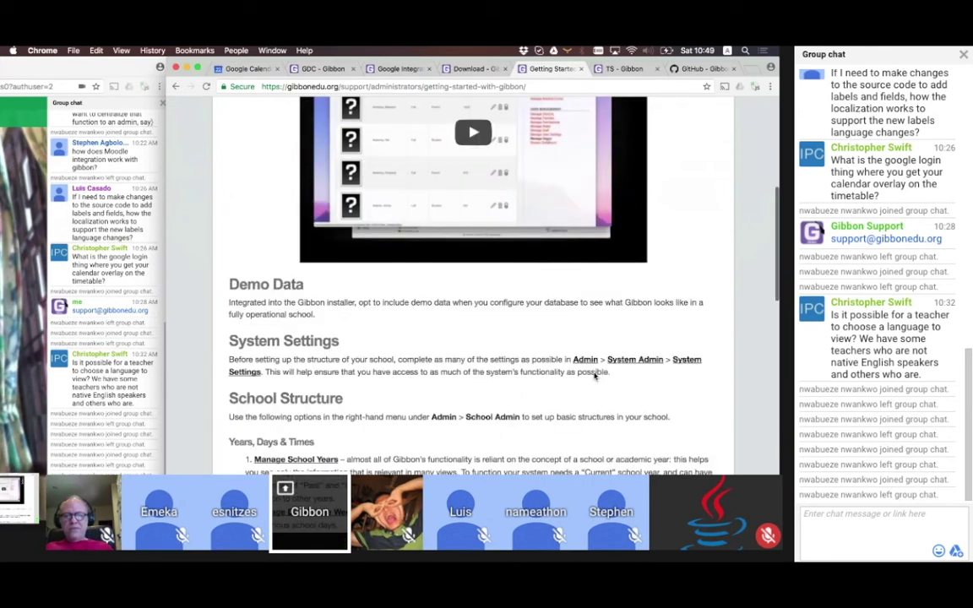
scroll(594, 377, "up", 5)
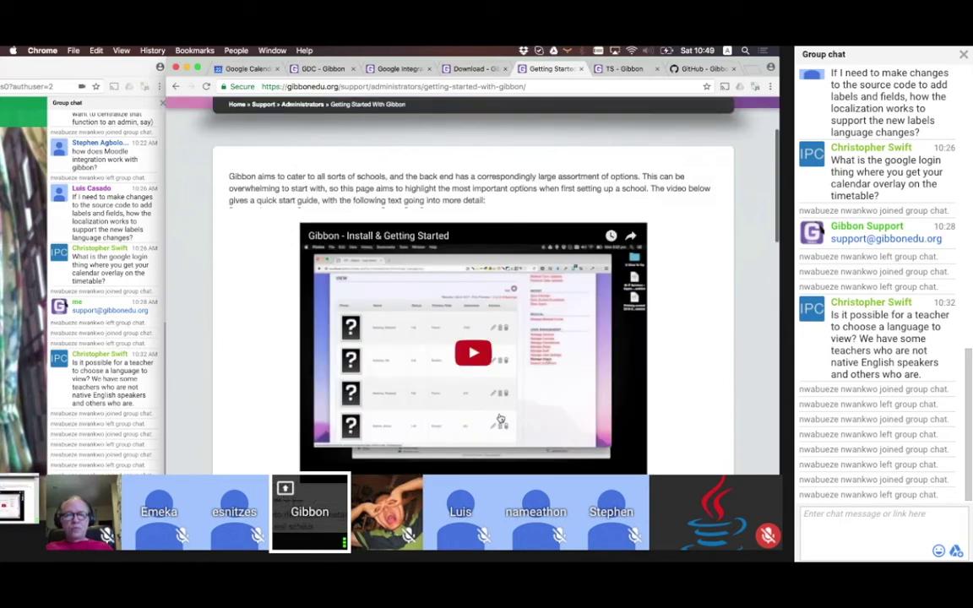
scroll(500, 420, "down", 5)
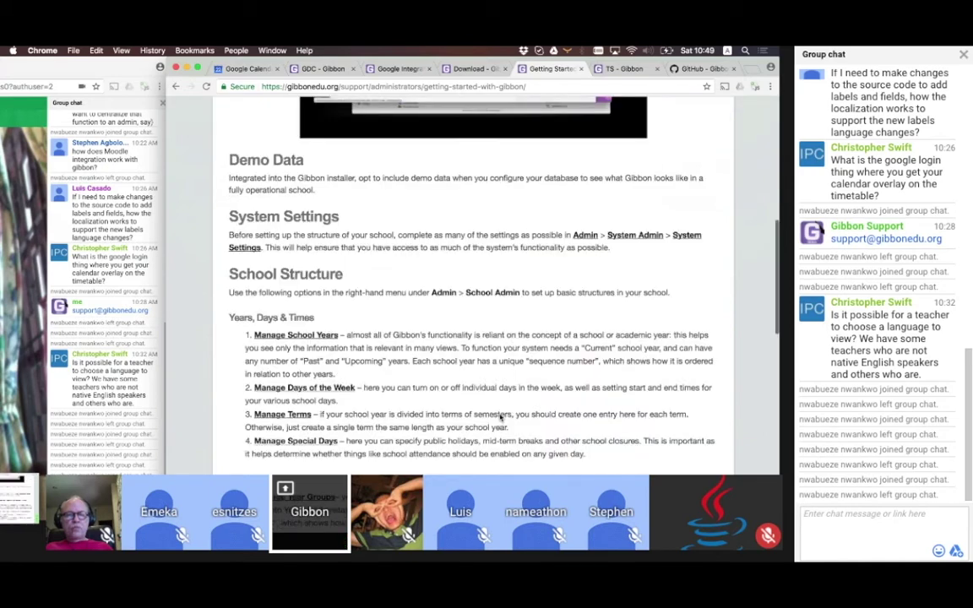
scroll(353, 319, "down", 1)
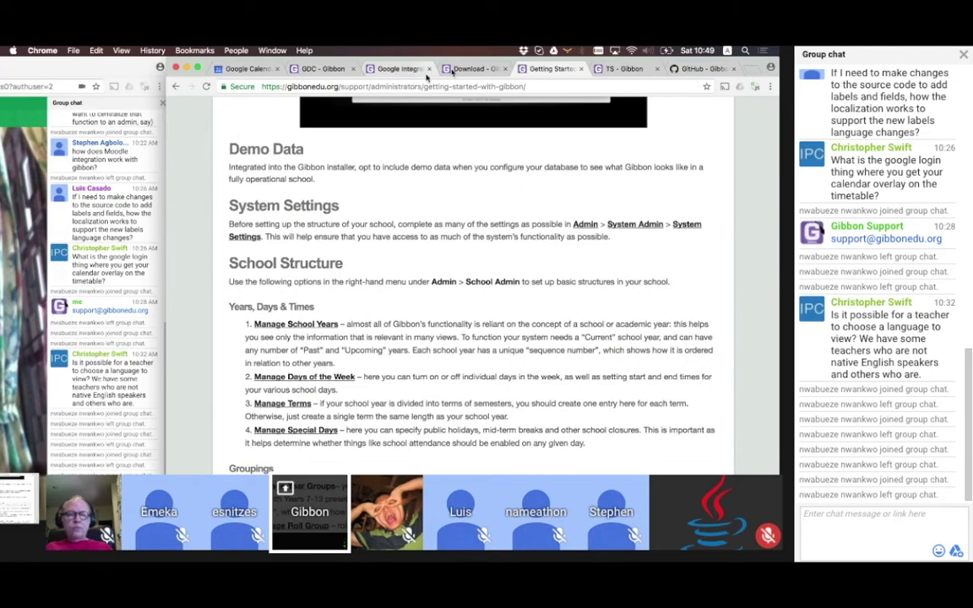
left_click(625, 68)
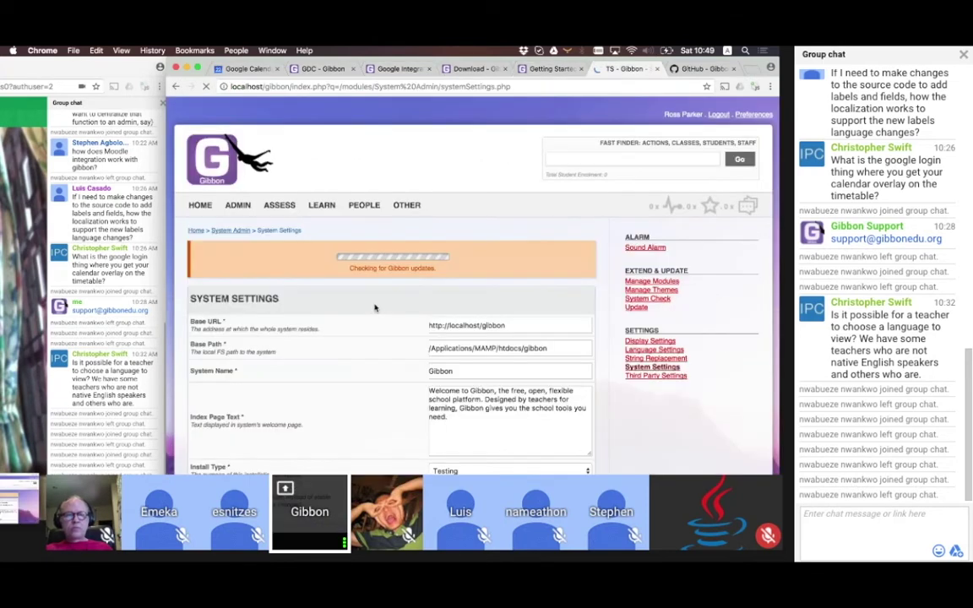
scroll(375, 308, "down", 3)
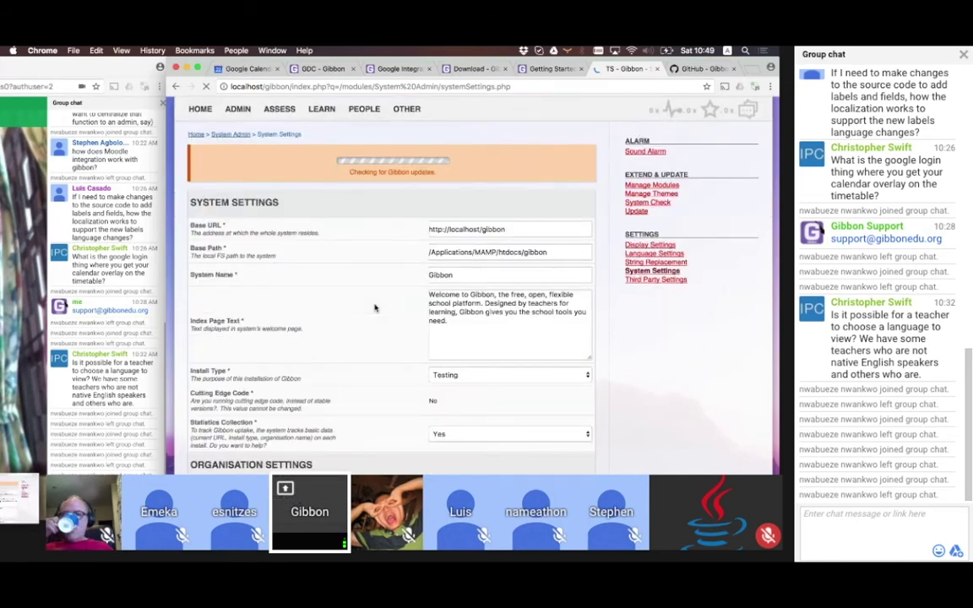
scroll(375, 308, "down", 2)
scroll(375, 308, "down", 7)
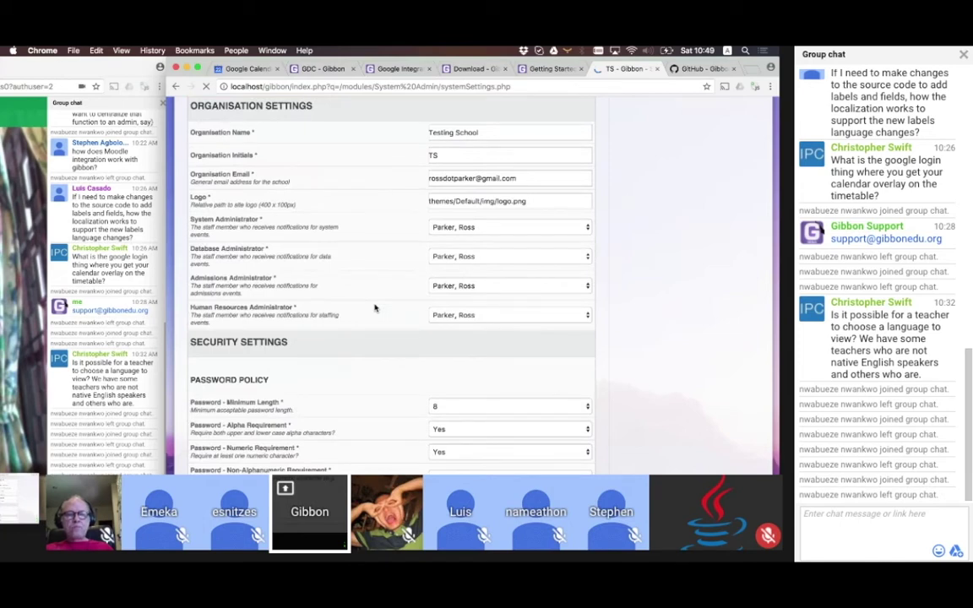
scroll(375, 308, "down", 3)
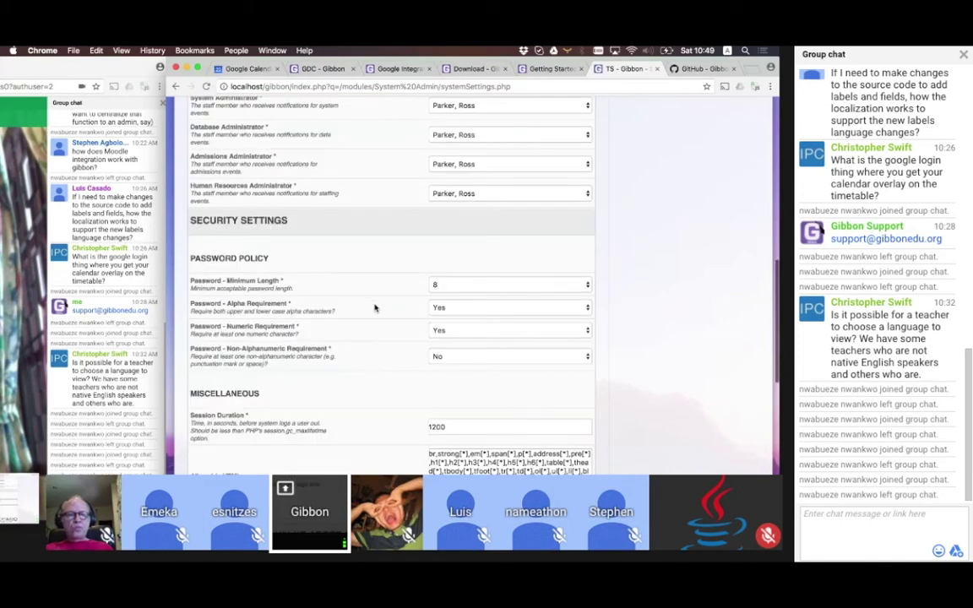
scroll(375, 307, "down", 3)
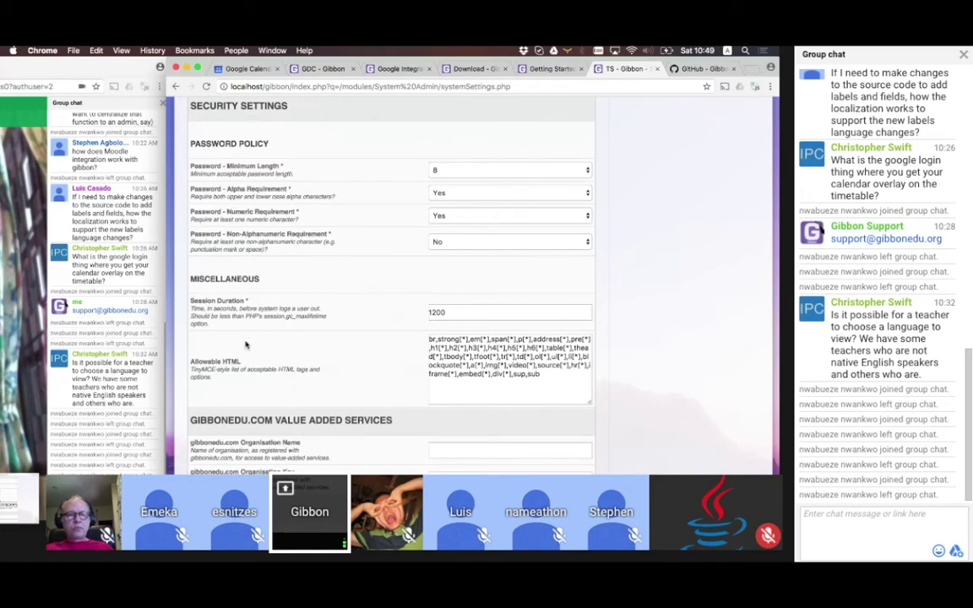
scroll(245, 343, "down", 1)
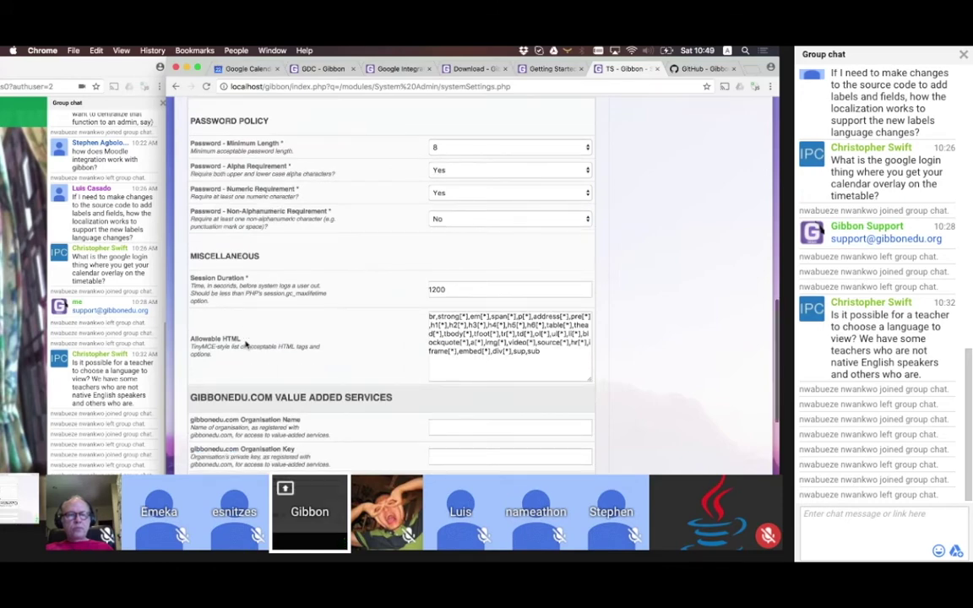
scroll(246, 342, "down", 3)
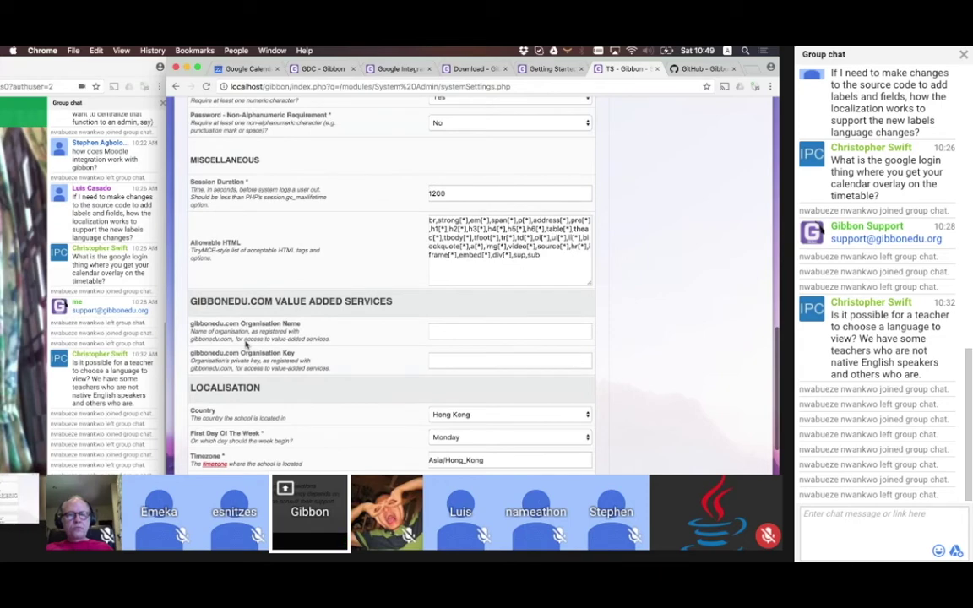
scroll(246, 344, "down", 8)
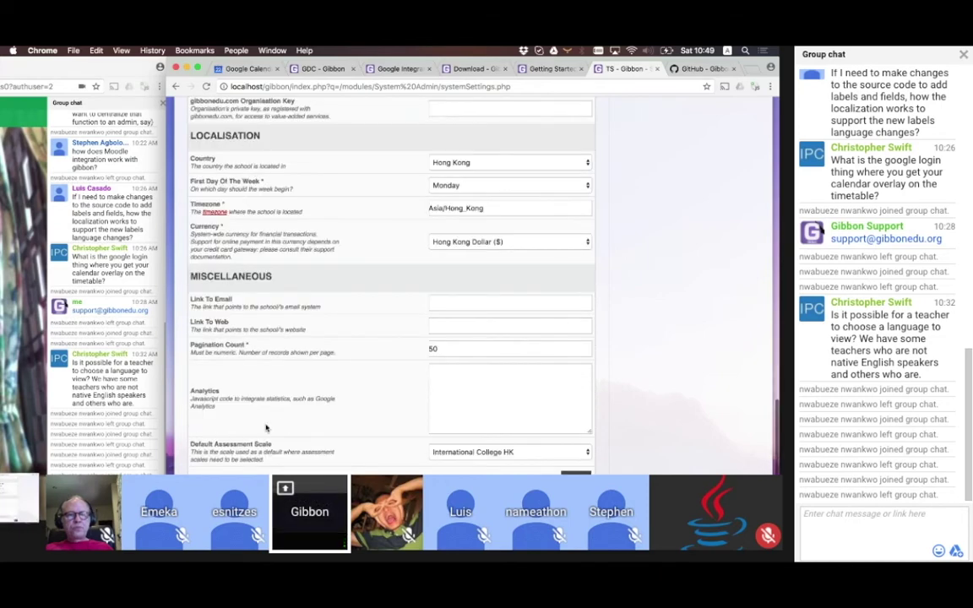
scroll(266, 429, "up", 4)
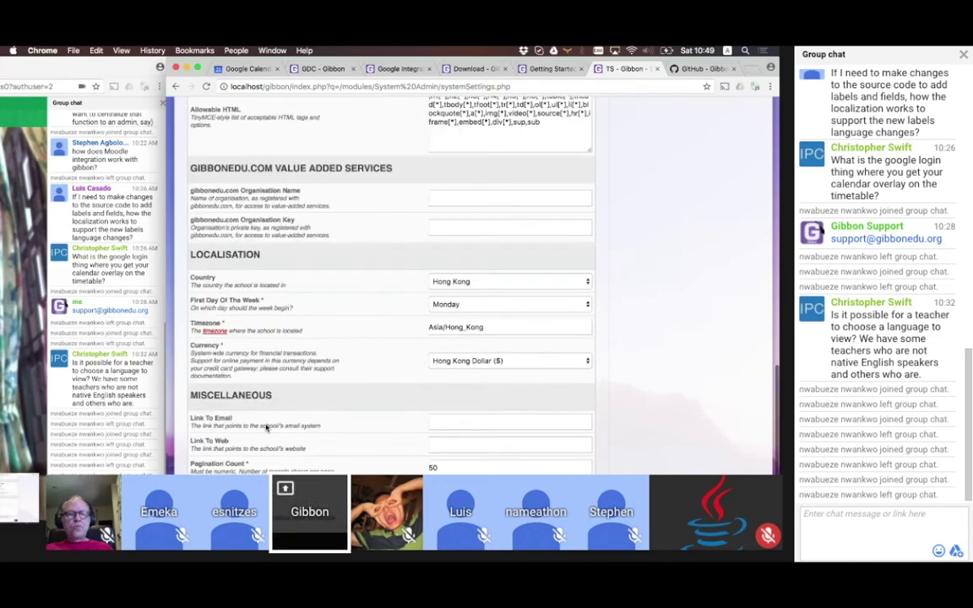
scroll(321, 335, "up", 15)
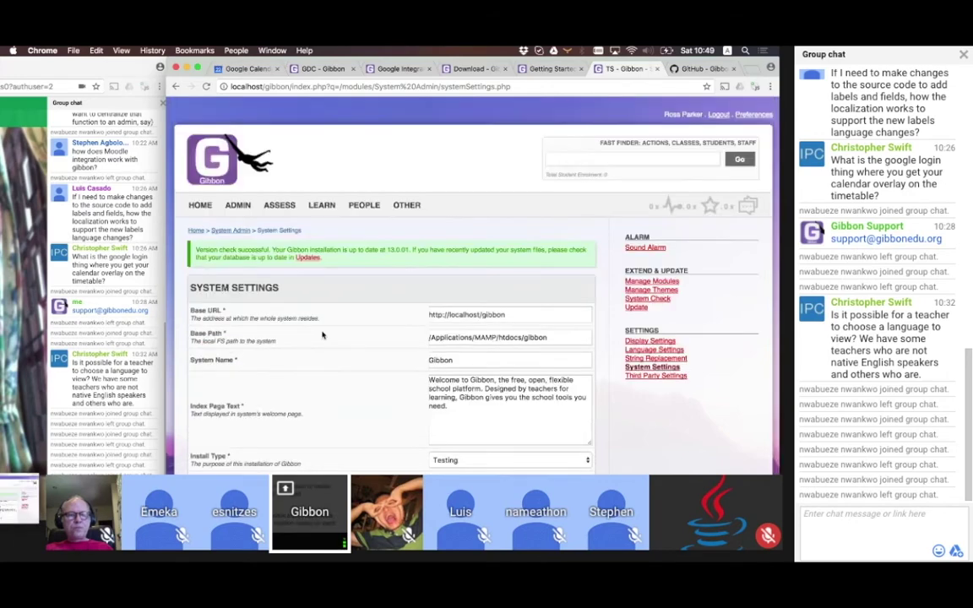
Step: Back in the Getting Started guide, find and mark the Years, Days & Times heading
left_click(553, 68)
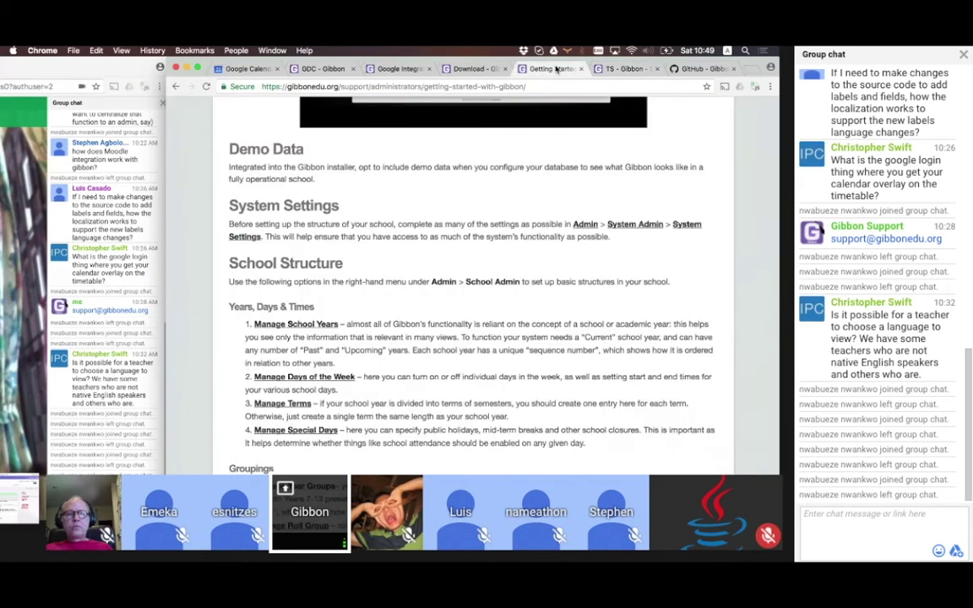
scroll(429, 231, "down", 2)
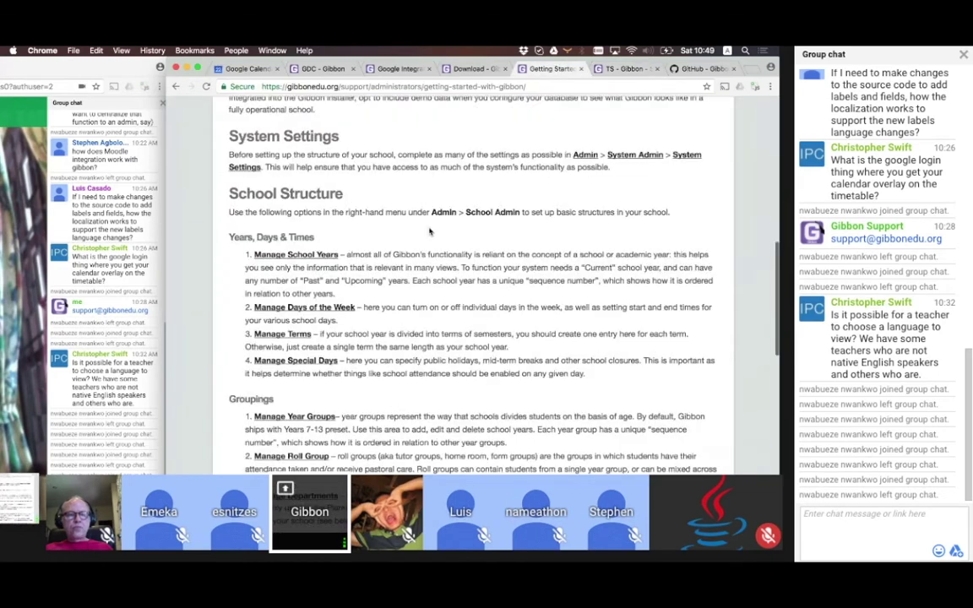
scroll(355, 240, "down", 1)
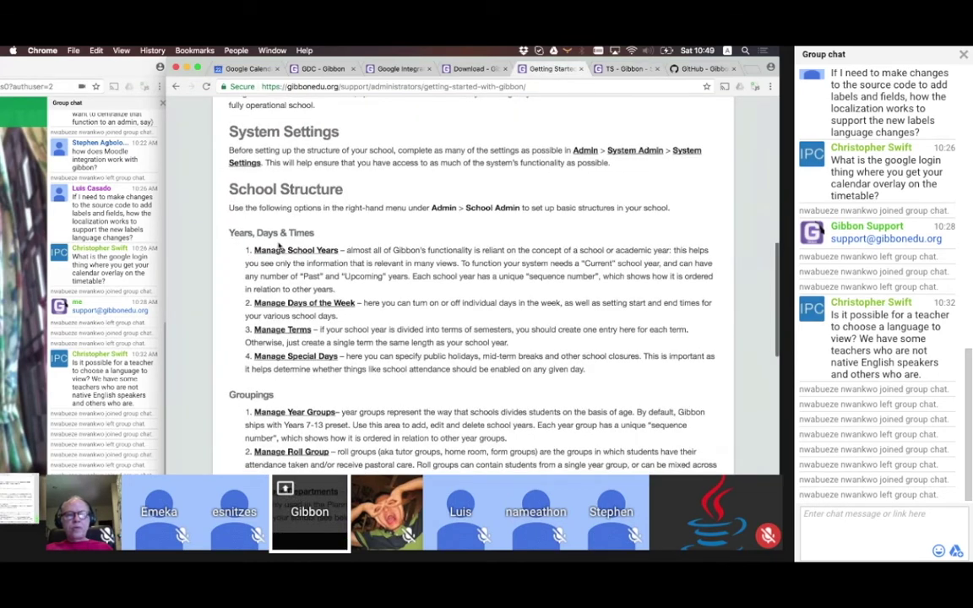
scroll(281, 246, "down", 1)
triple_click(306, 225)
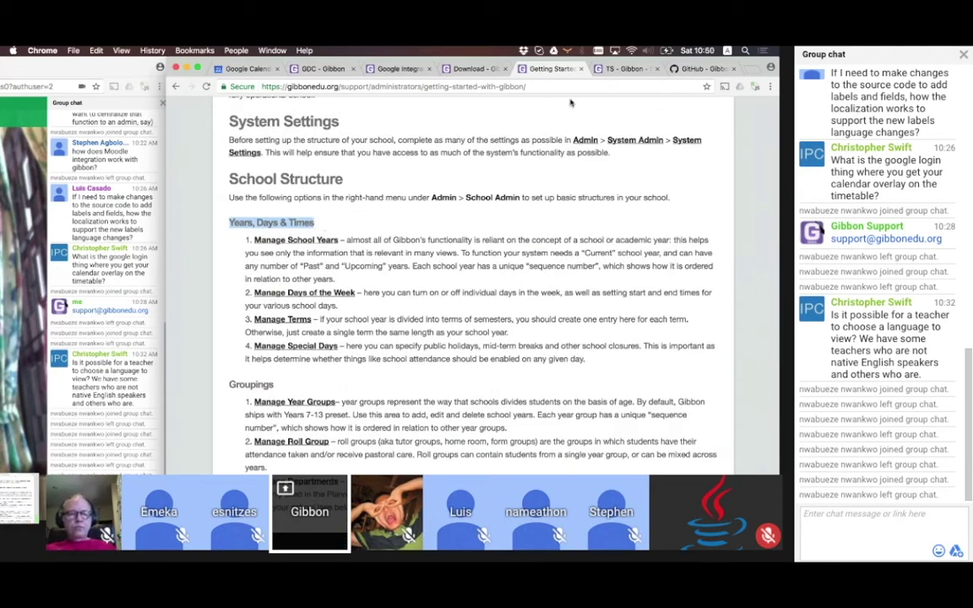
Step: Open Manage School Years and review the years 2013-2014 through the current 2016-2017
left_click(615, 69)
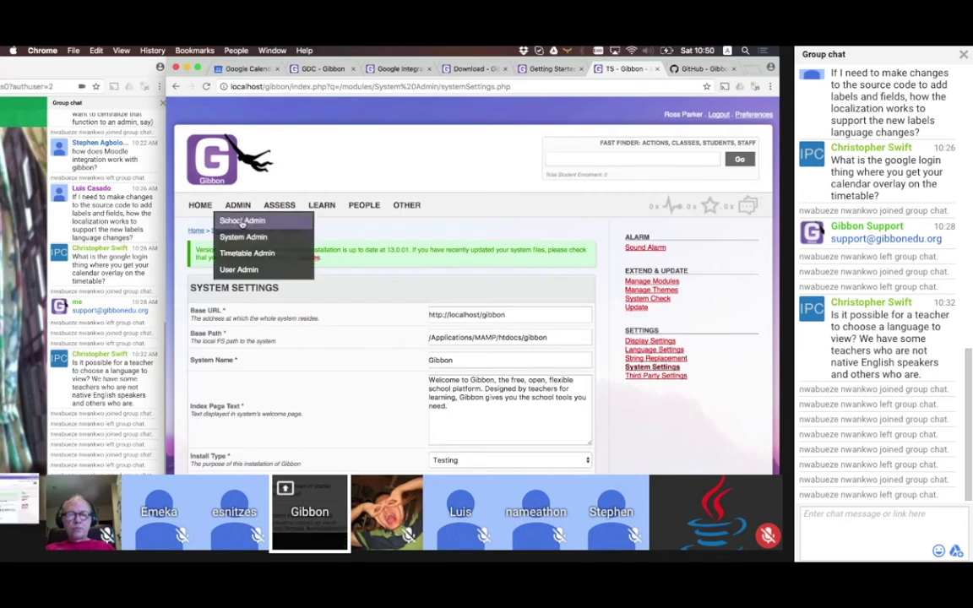
left_click(243, 221)
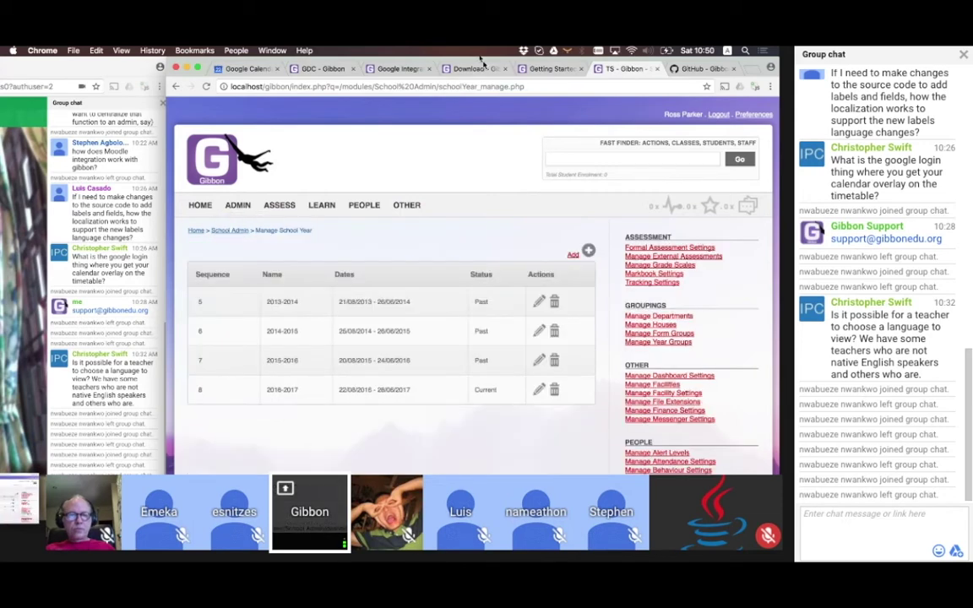
scroll(577, 399, "down", 5)
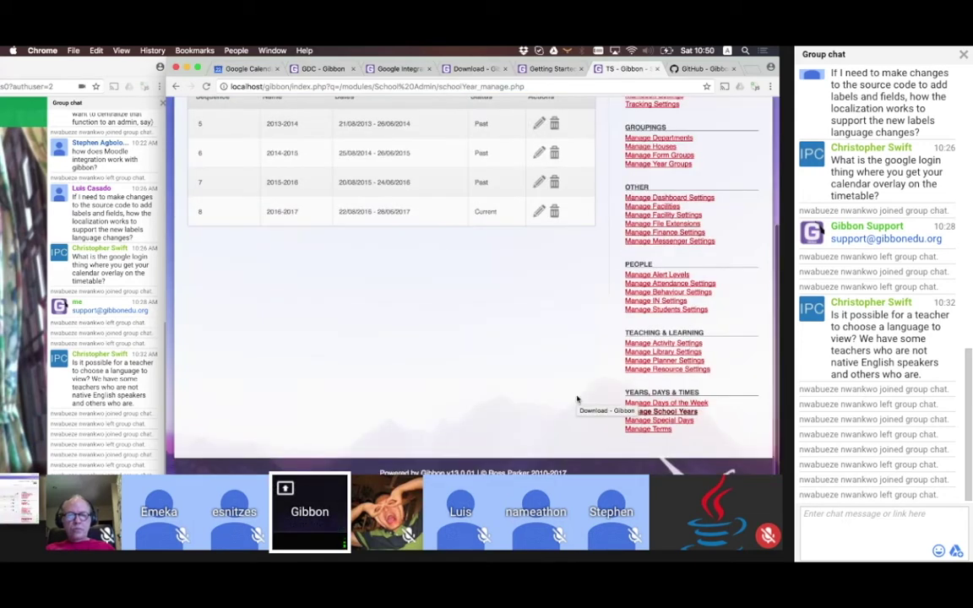
scroll(455, 341, "up", 3)
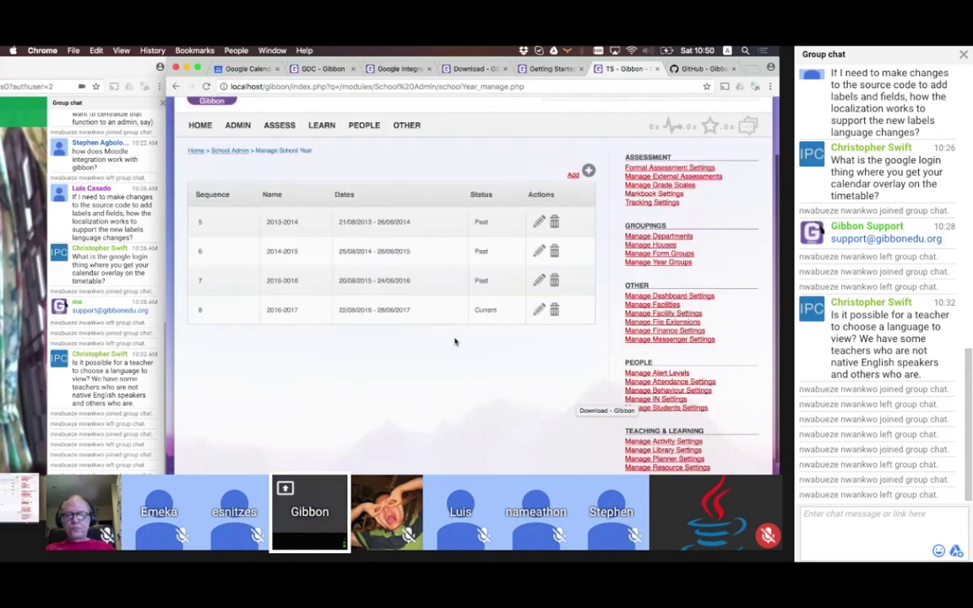
scroll(455, 341, "up", 1)
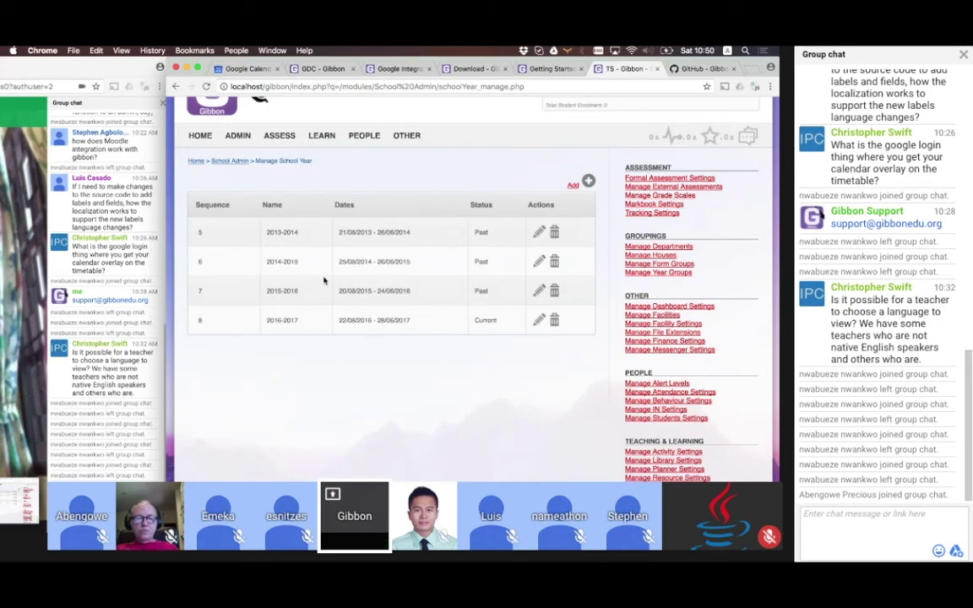
triple_click(286, 230)
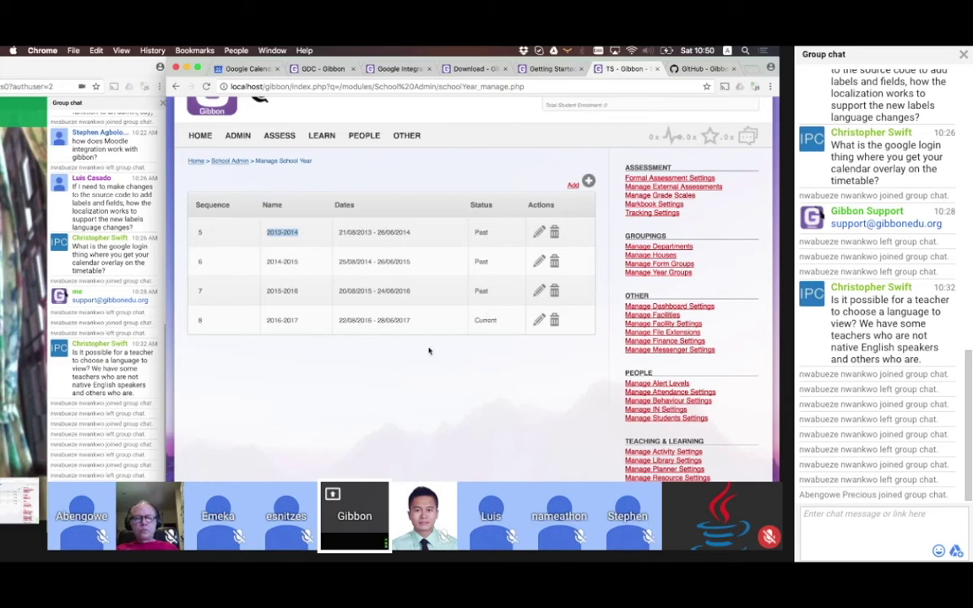
left_click_drag(202, 346, 463, 353)
left_click(492, 317)
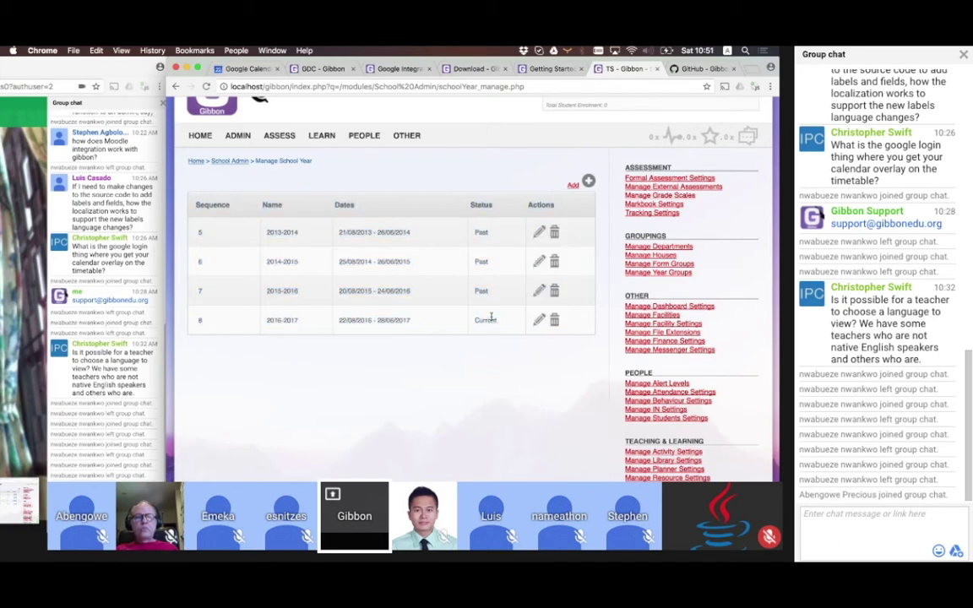
Step: Begin an Add School Year form named 2017-18, then back out to the school years list
left_click(574, 186)
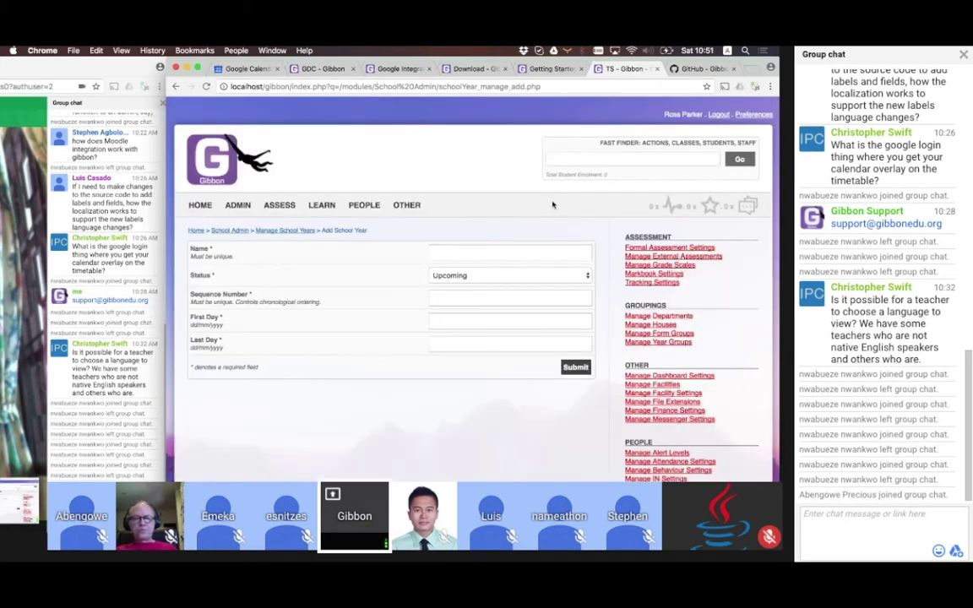
left_click(474, 251)
type("2017-18")
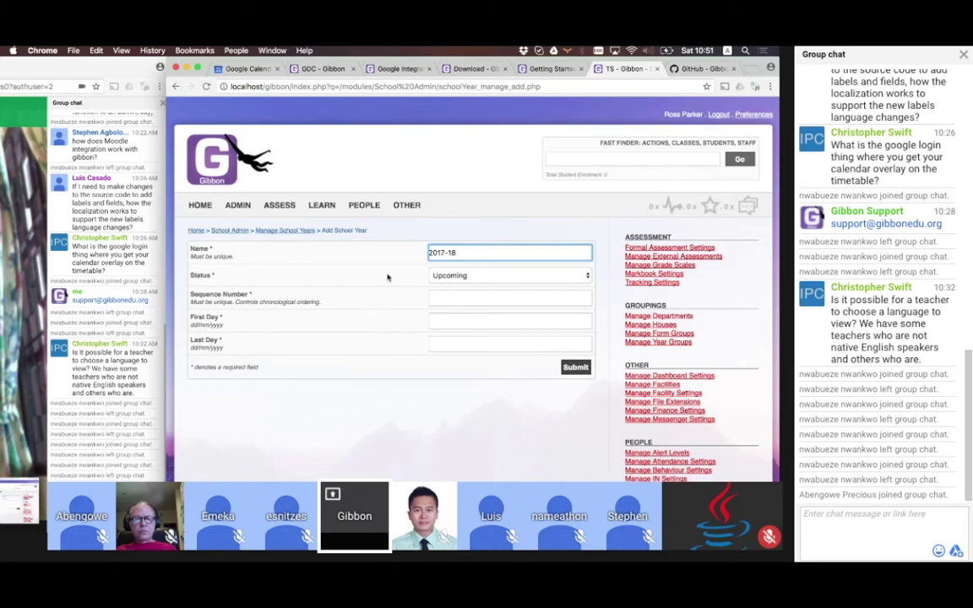
left_click(288, 233)
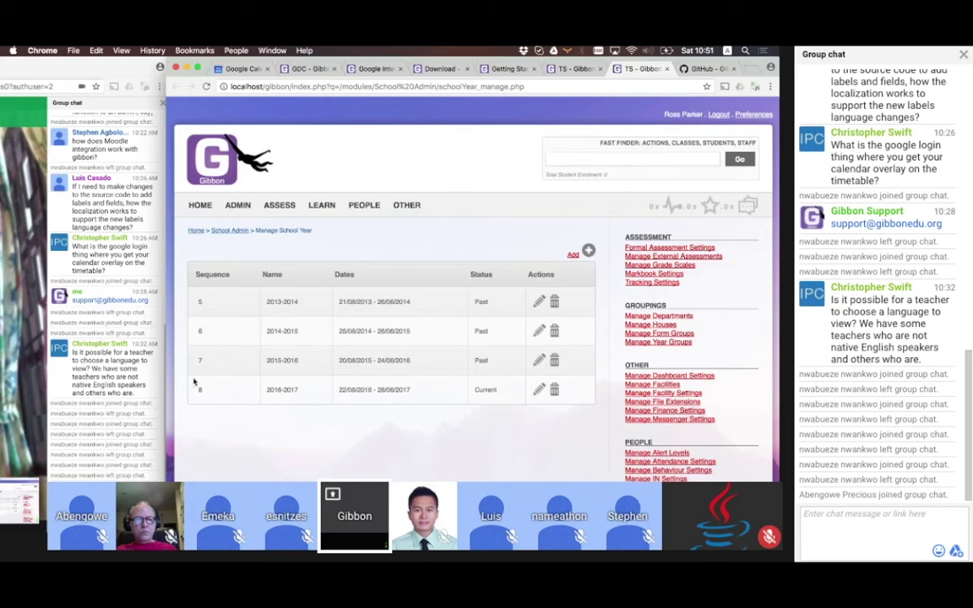
Step: Add school year 2017-18, sequence 9, from 30/08/2017 to 30/06/2018, and return to the list
left_click(573, 254)
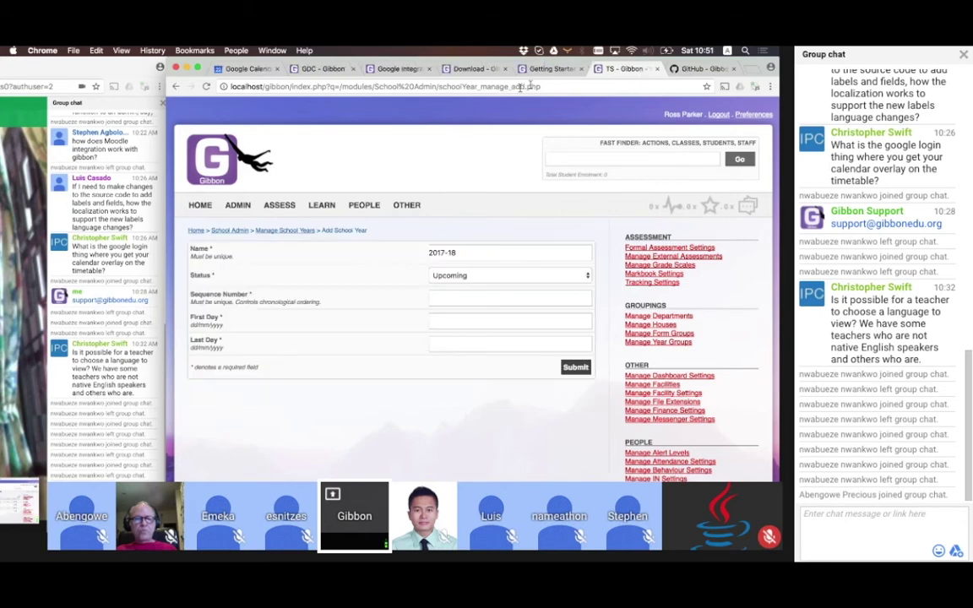
left_click(469, 301)
type("9")
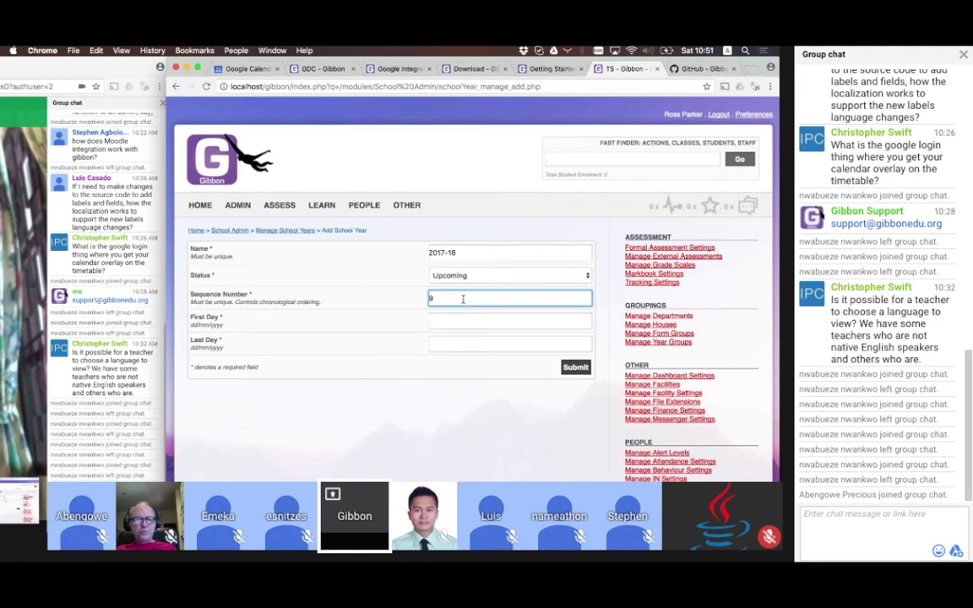
left_click(472, 323)
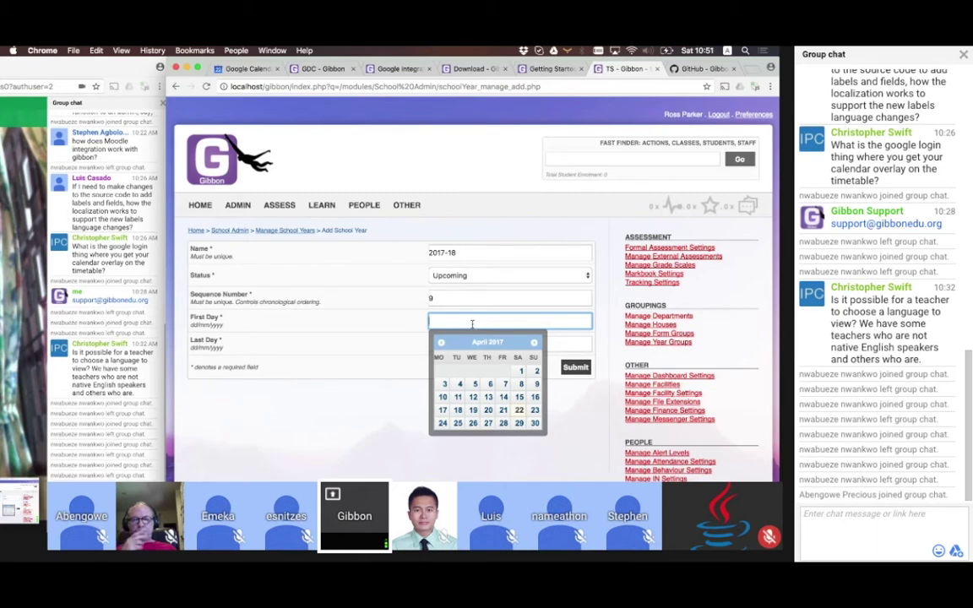
type("30/08/2017")
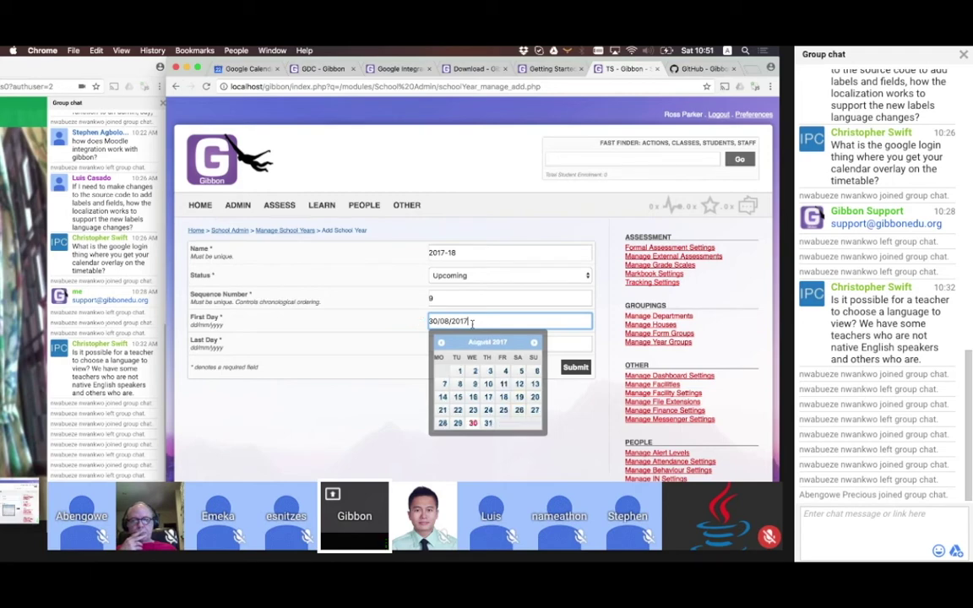
key("Tab")
type("30/06/208")
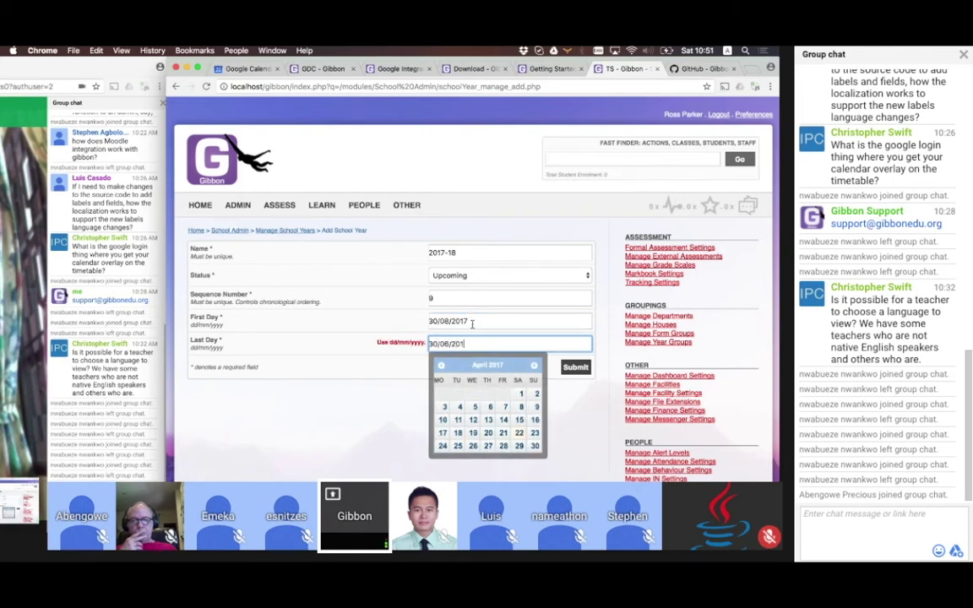
type("8")
key("Return")
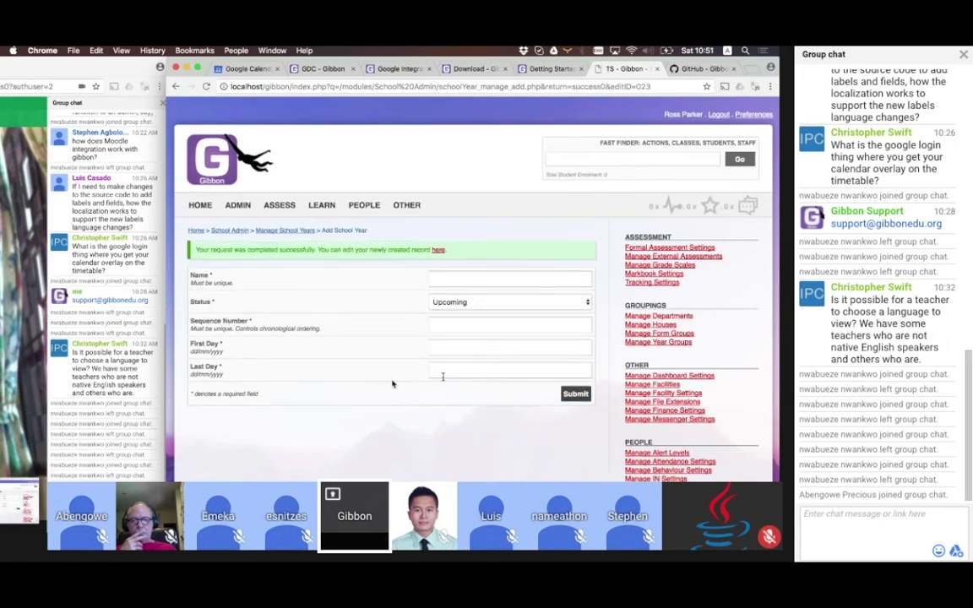
left_click(285, 229)
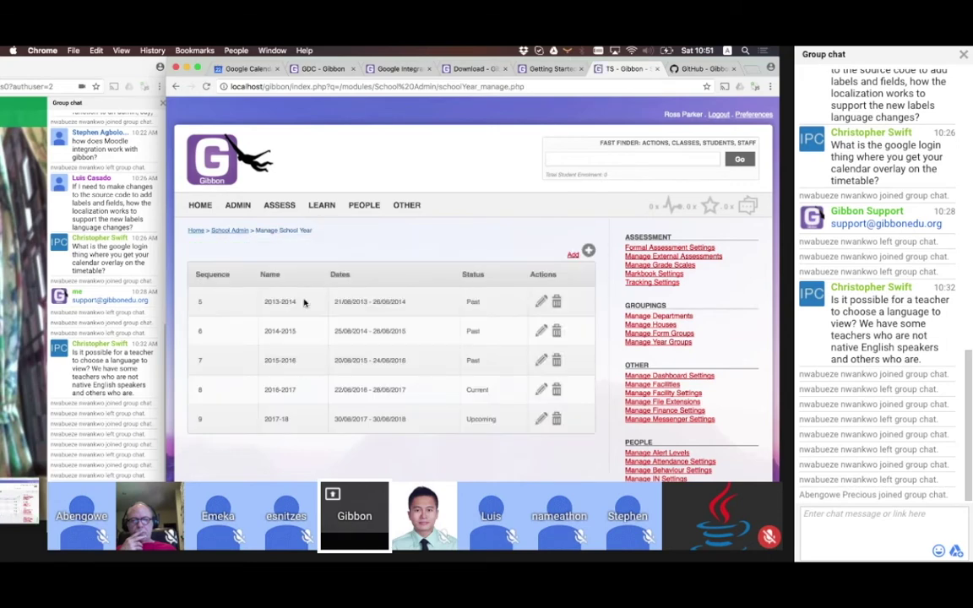
scroll(304, 303, "down", 2)
left_click_drag(263, 382, 558, 383)
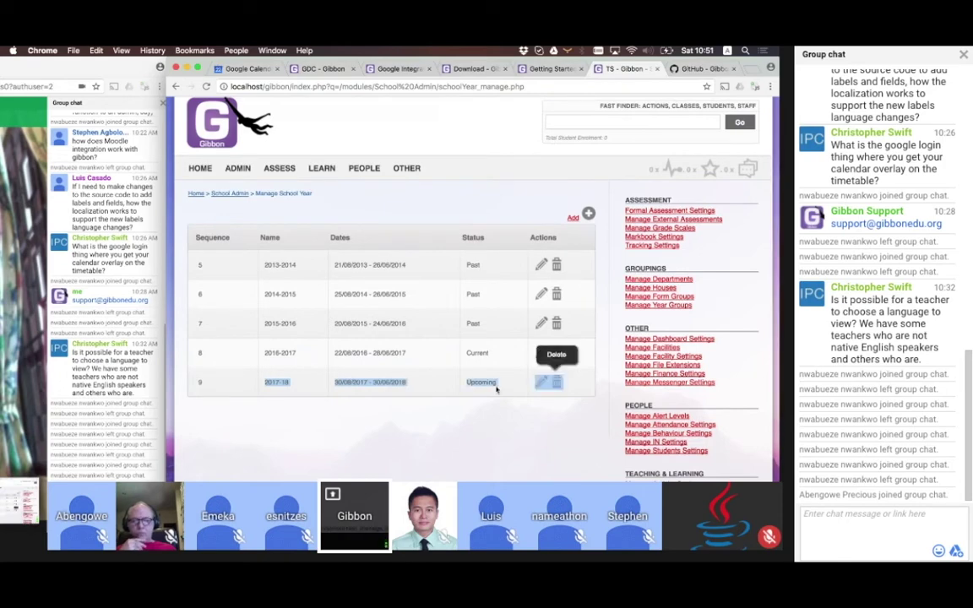
left_click_drag(197, 353, 555, 354)
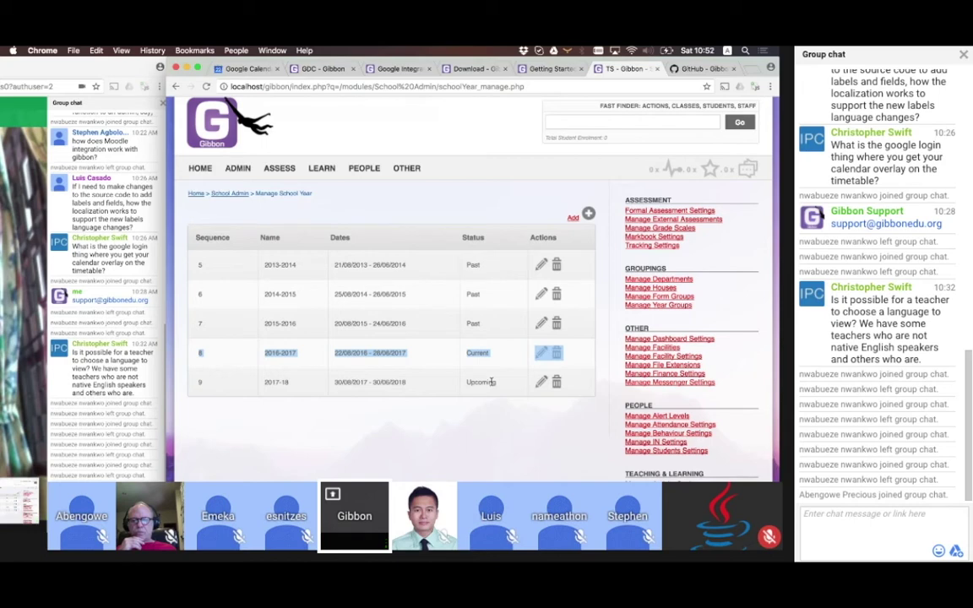
scroll(491, 382, "down", 1)
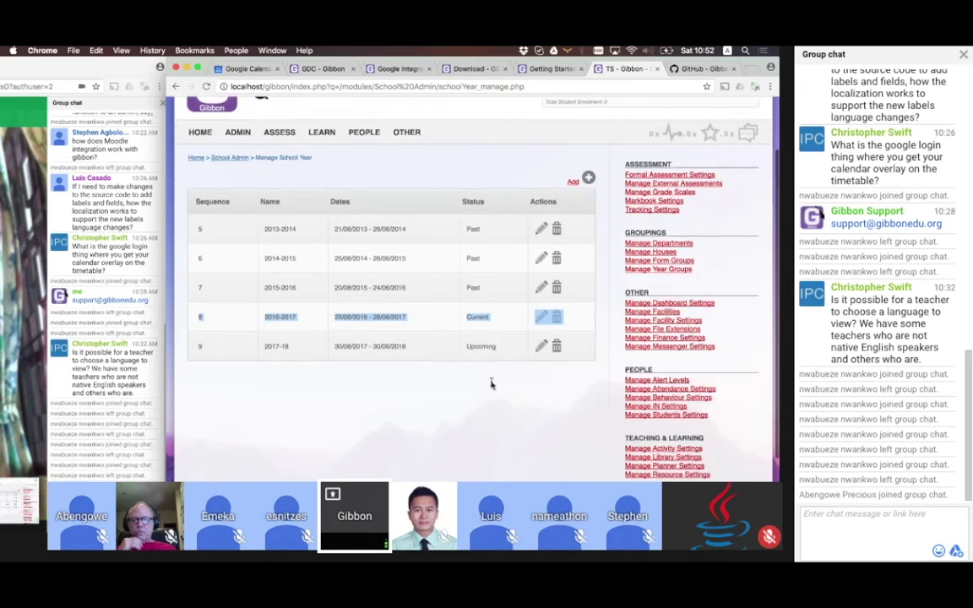
triple_click(558, 352)
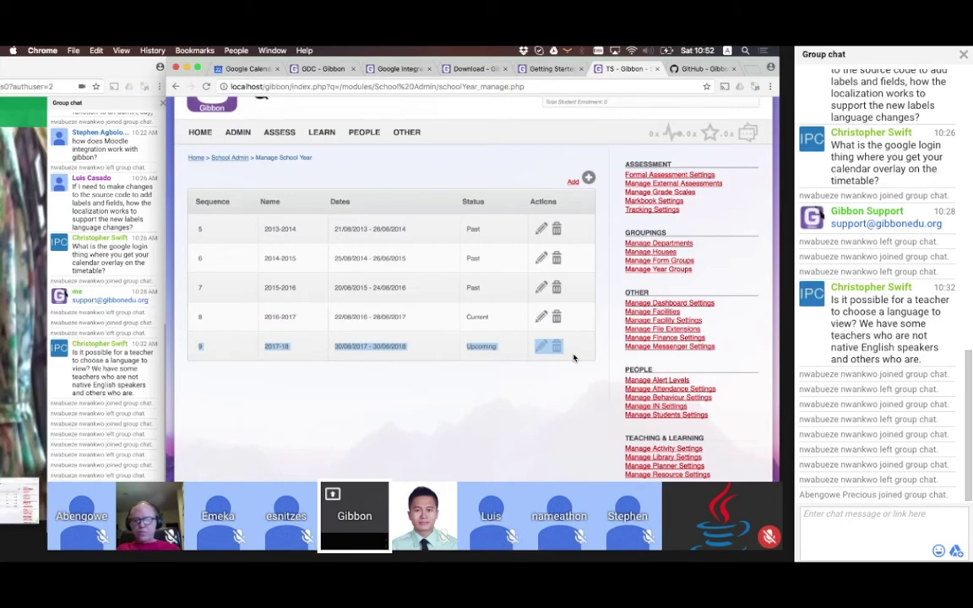
left_click(198, 346)
left_click_drag(199, 346, 550, 358)
scroll(540, 392, "up", 1)
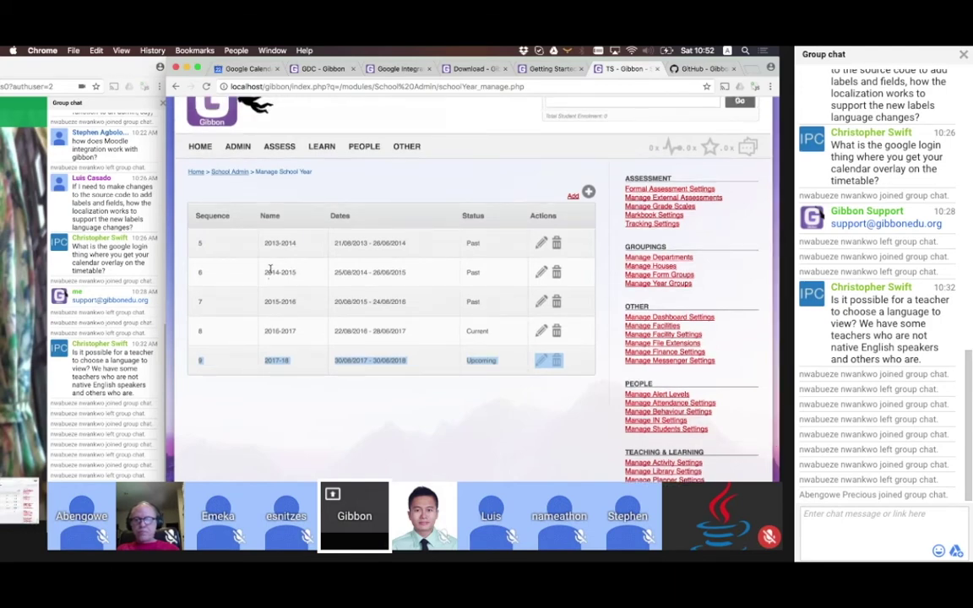
scroll(310, 403, "down", 3)
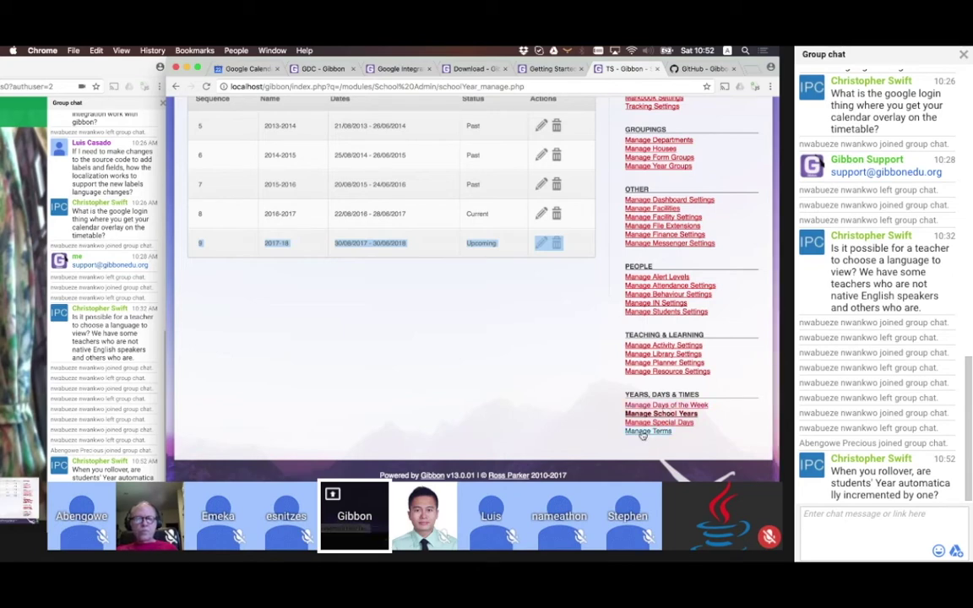
Step: Open Manage Terms and compare it with the guide's four Years, Days & Times steps
left_click(643, 431)
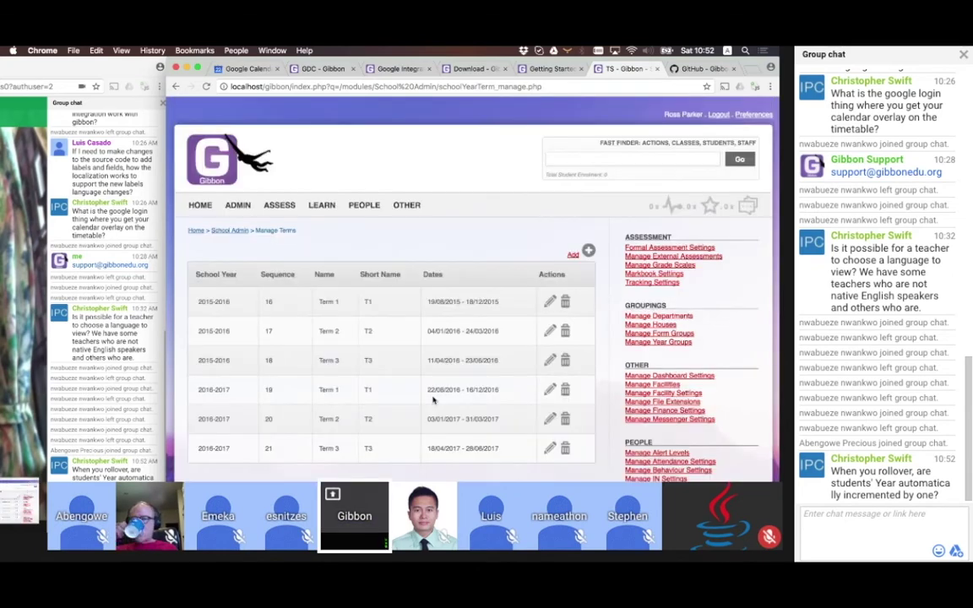
scroll(433, 400, "down", 1)
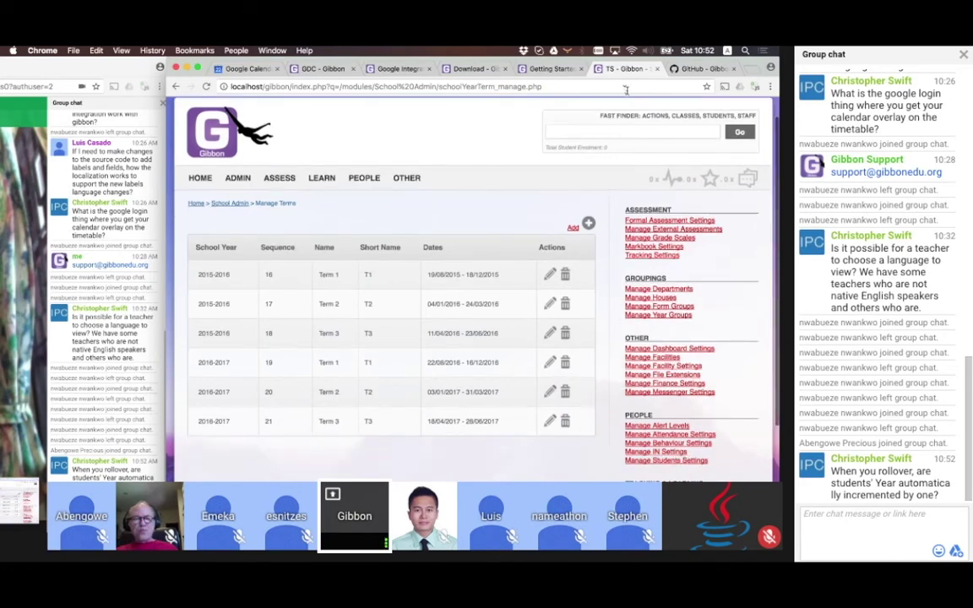
left_click(552, 69)
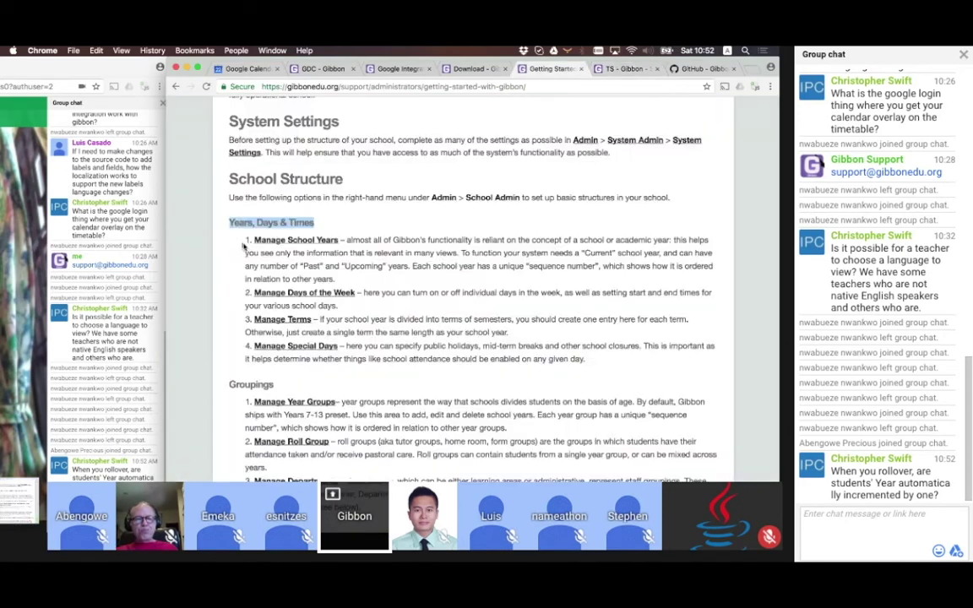
left_click_drag(245, 240, 342, 359)
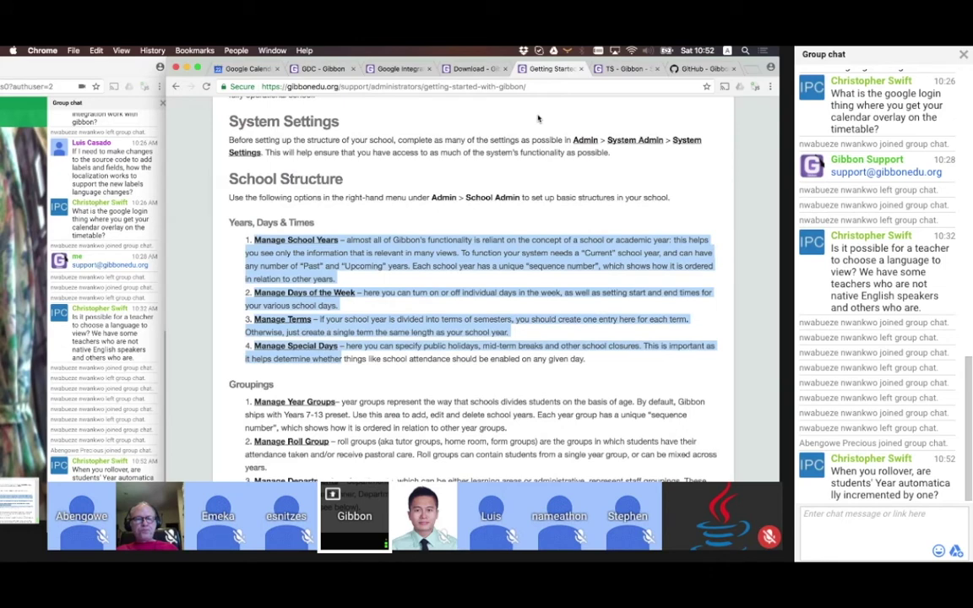
key("ctrl+Tab")
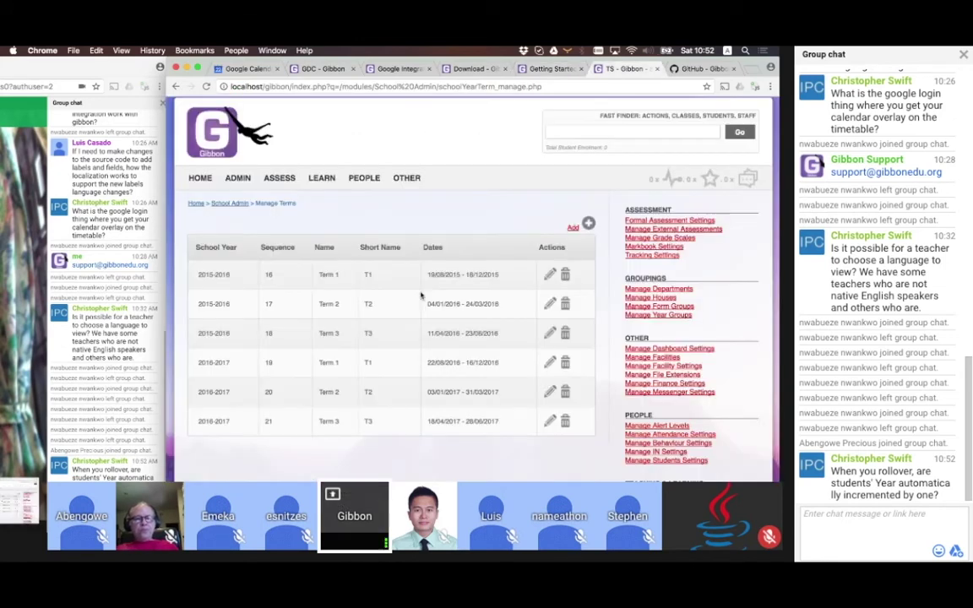
Step: Review the 2015-2016 and 2016-2017 terms, including 2016-2017 Term 1's date range
scroll(219, 261, "down", 1)
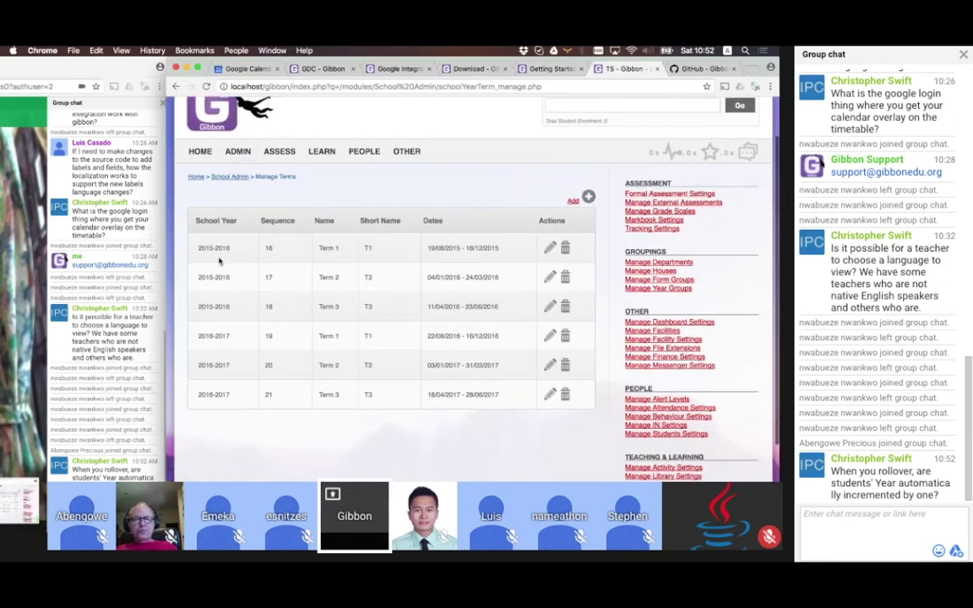
left_click_drag(199, 248, 545, 304)
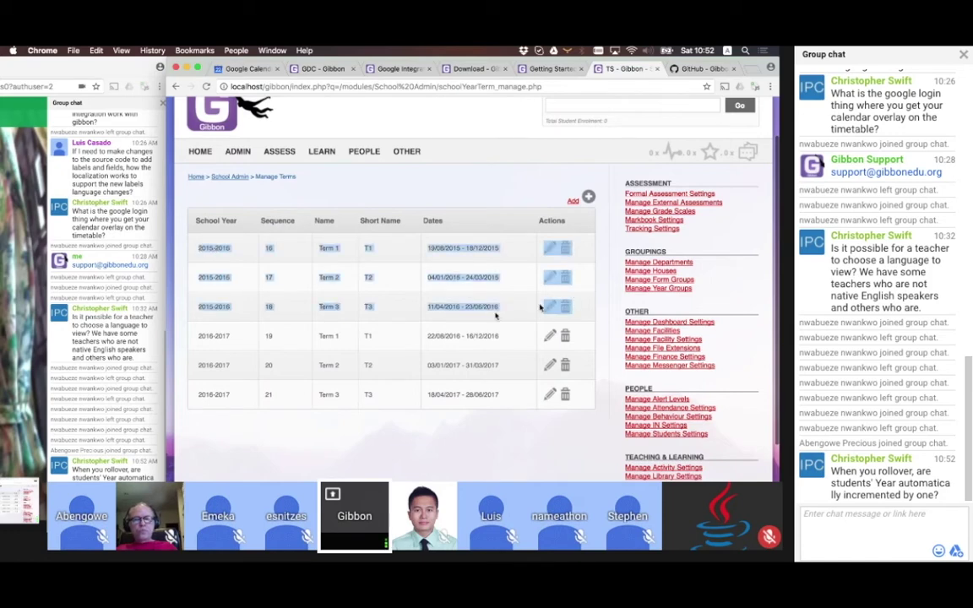
left_click_drag(198, 337, 557, 395)
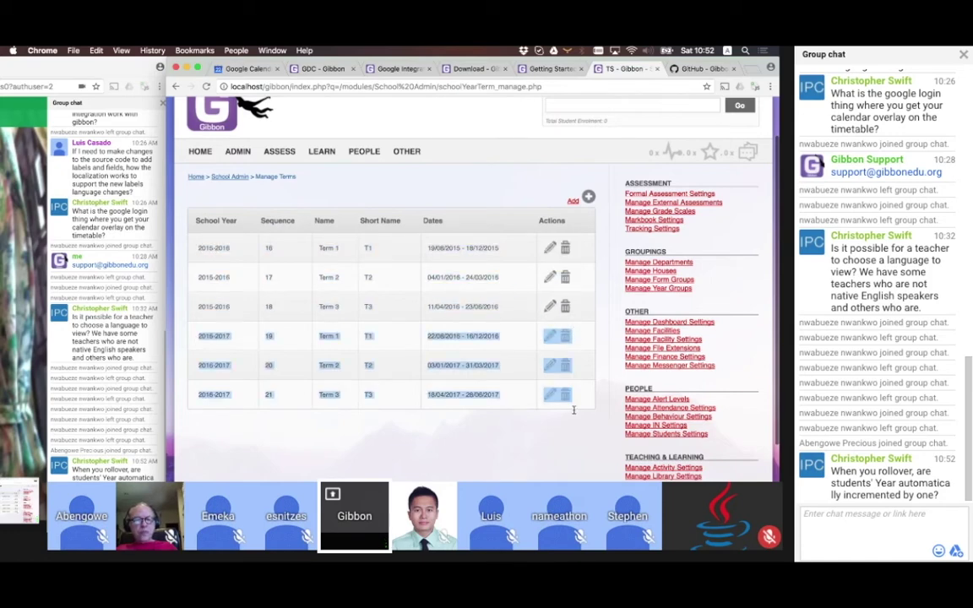
left_click(369, 355)
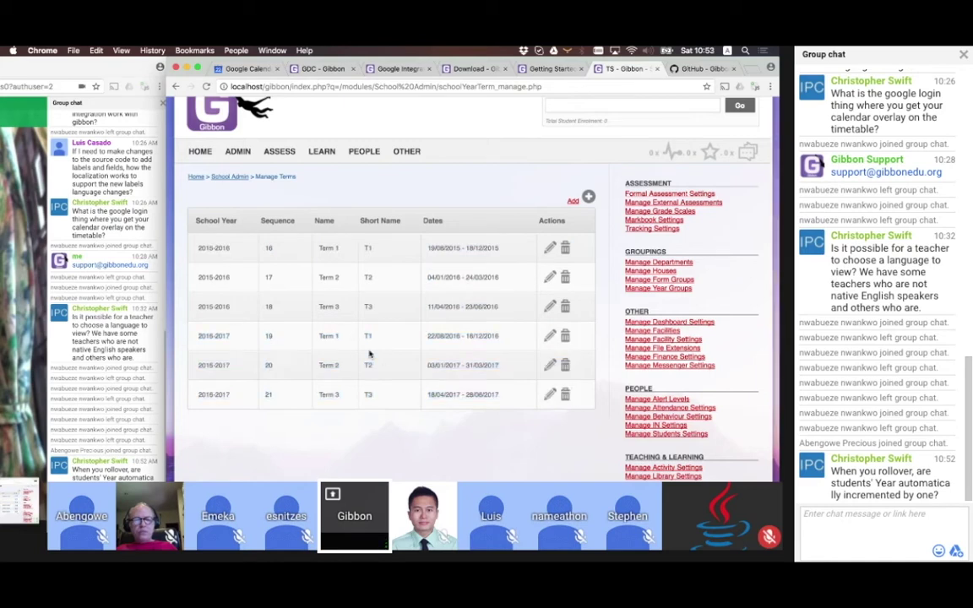
left_click_drag(441, 337, 499, 336)
left_click(431, 336)
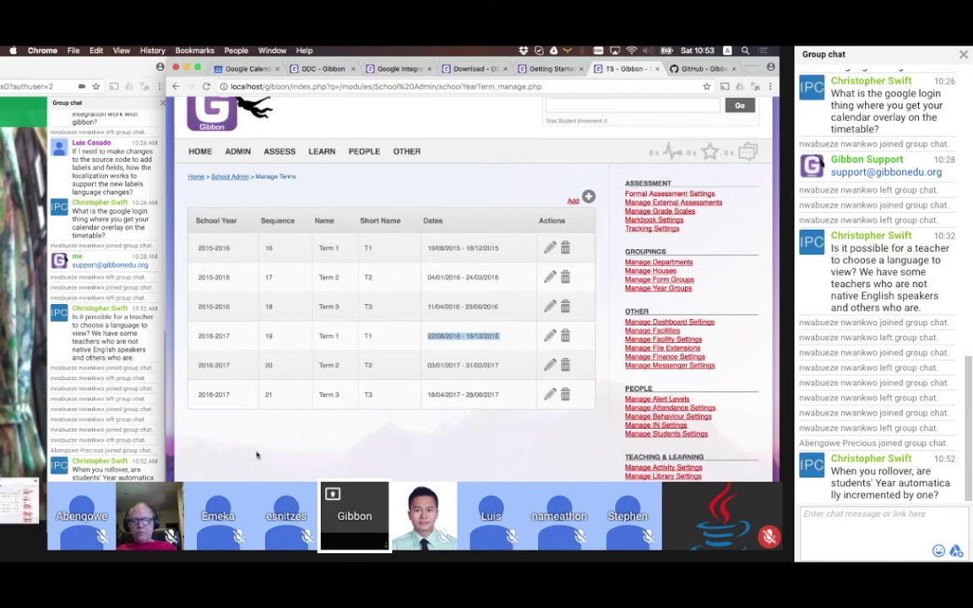
scroll(248, 465, "down", 1)
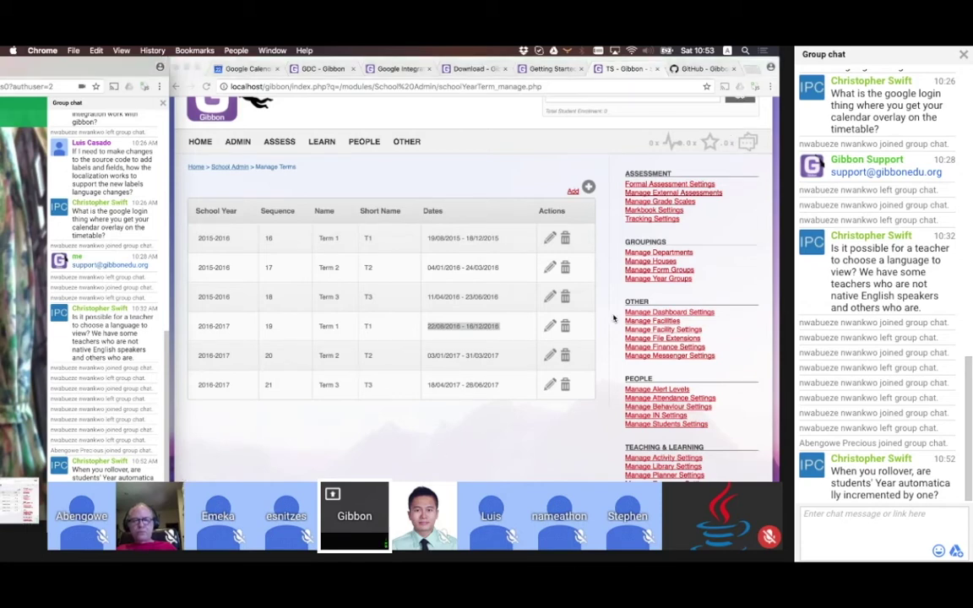
Step: Open Manage Year Groups in a new tab and review Year 7 to Year 13 (Y07–Y13)
left_click(658, 281, "super")
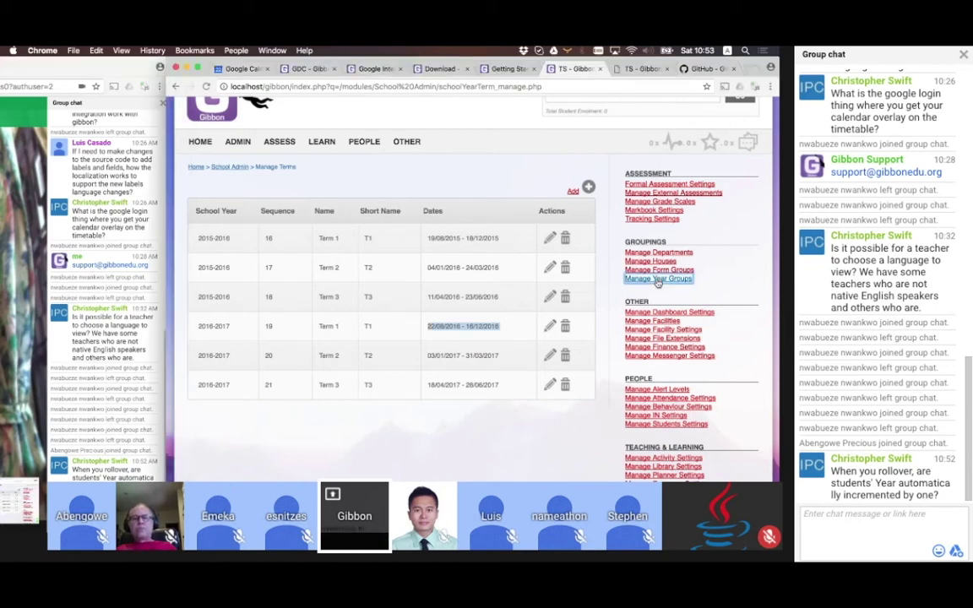
left_click(641, 69)
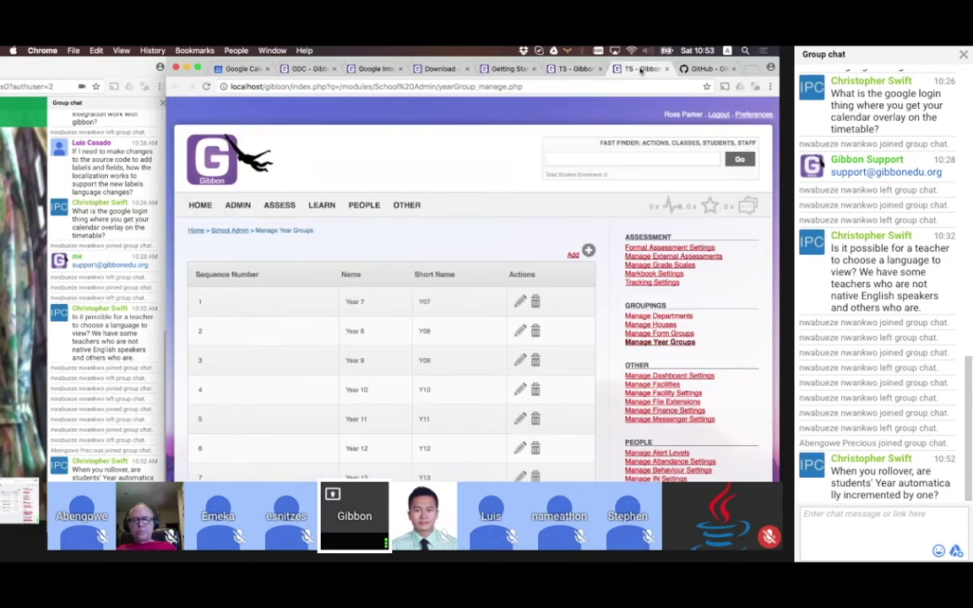
scroll(262, 313, "down", 2)
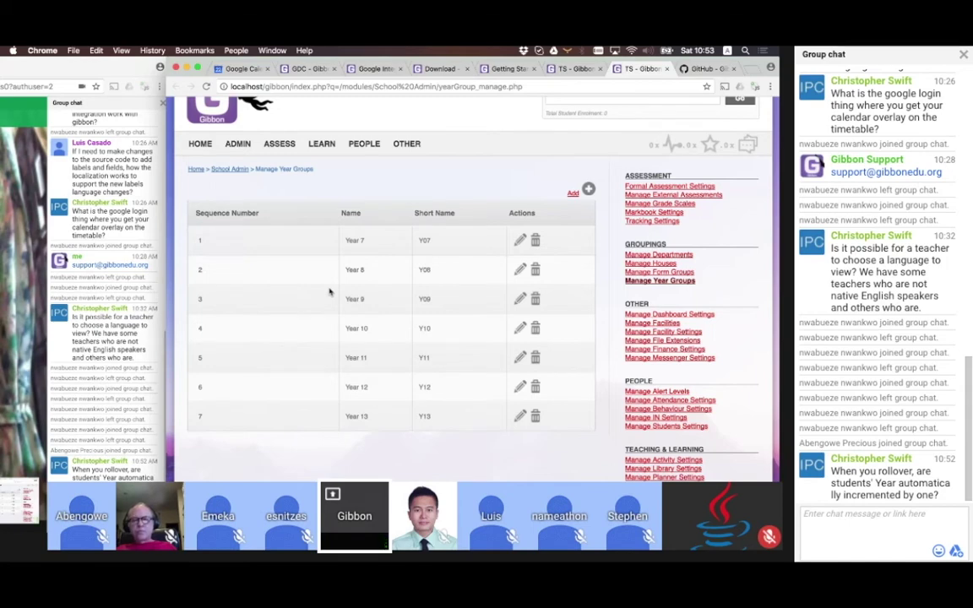
scroll(330, 292, "up", 1)
Step: Open Student Rollover under User Admin and advance to step 2 after reading the backup warning
mouse_move(238, 157)
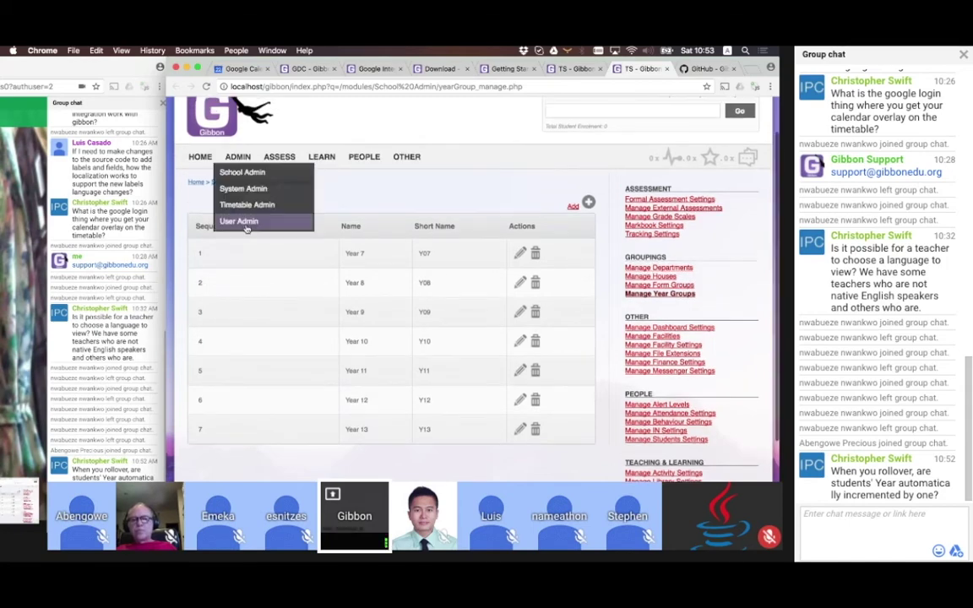
left_click(241, 221)
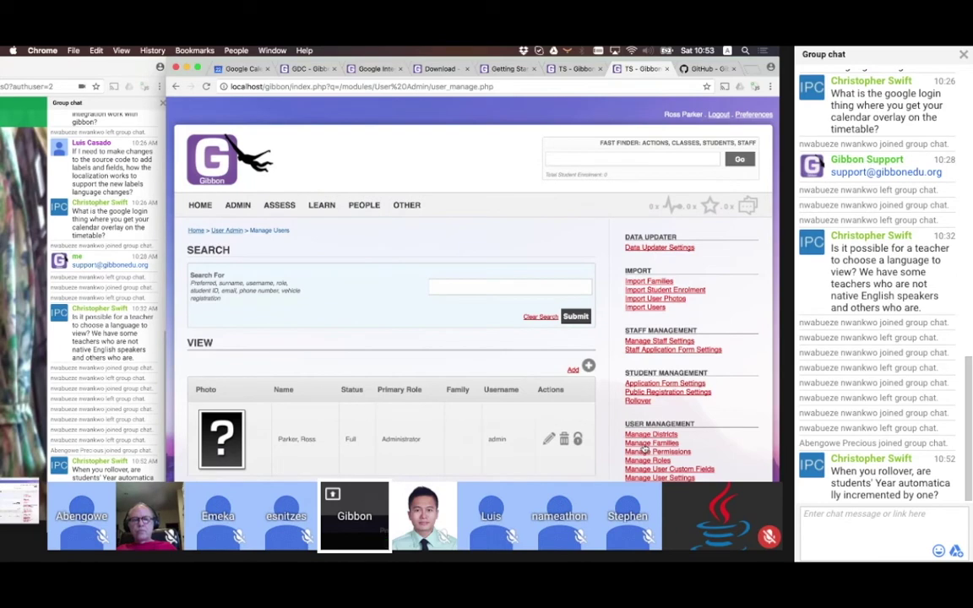
left_click(640, 400)
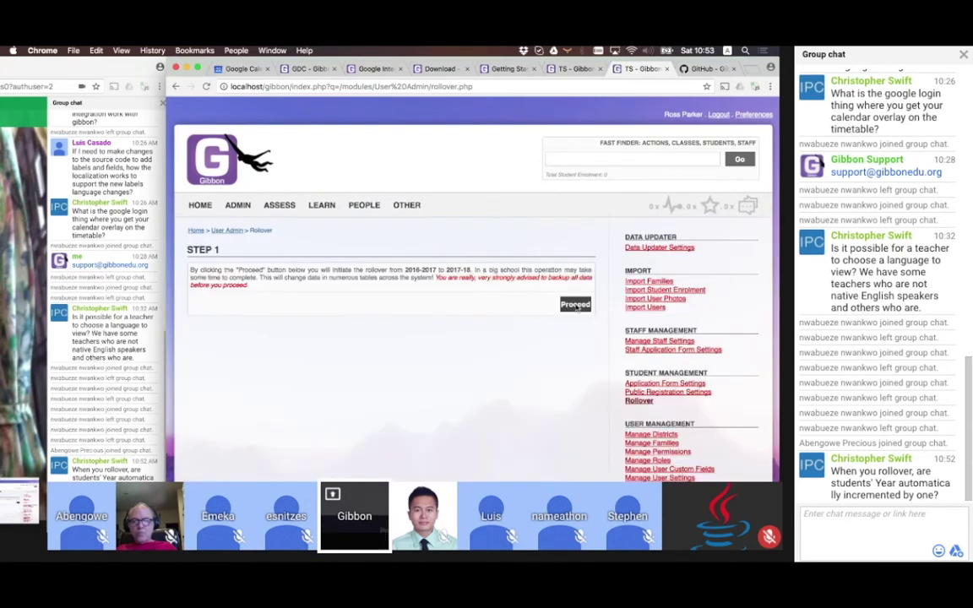
left_click(576, 305)
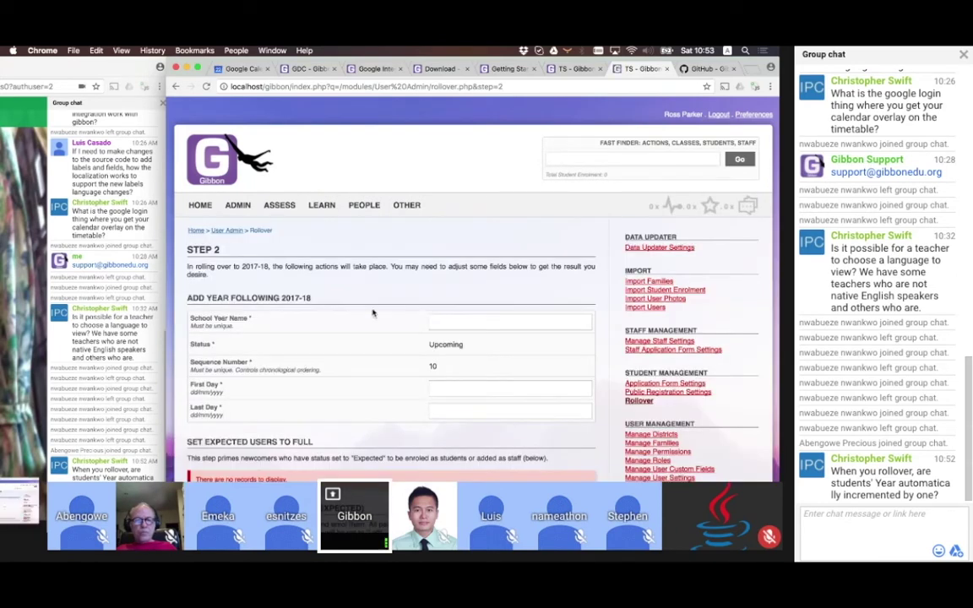
key("super+bracketleft")
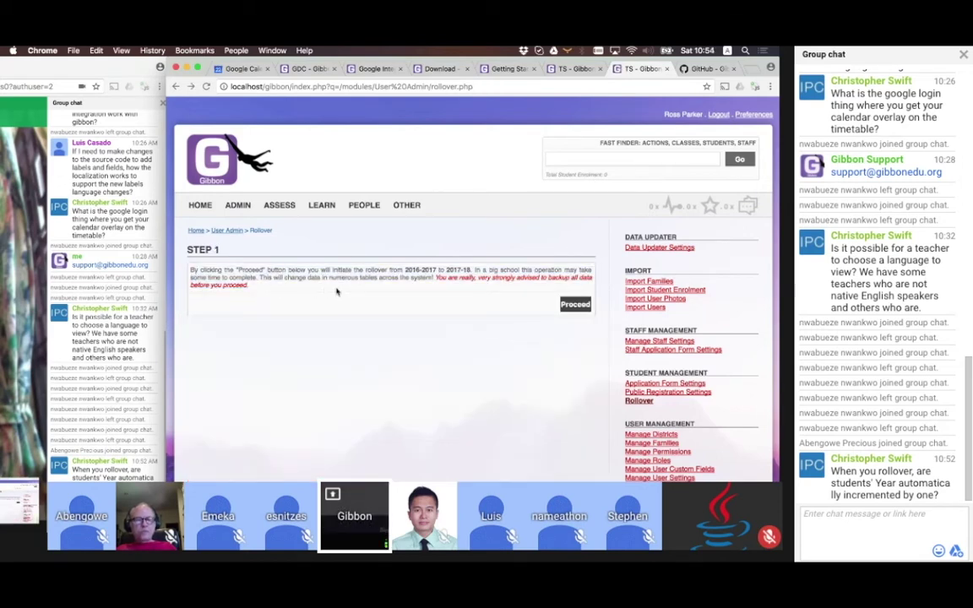
left_click_drag(436, 279, 474, 288)
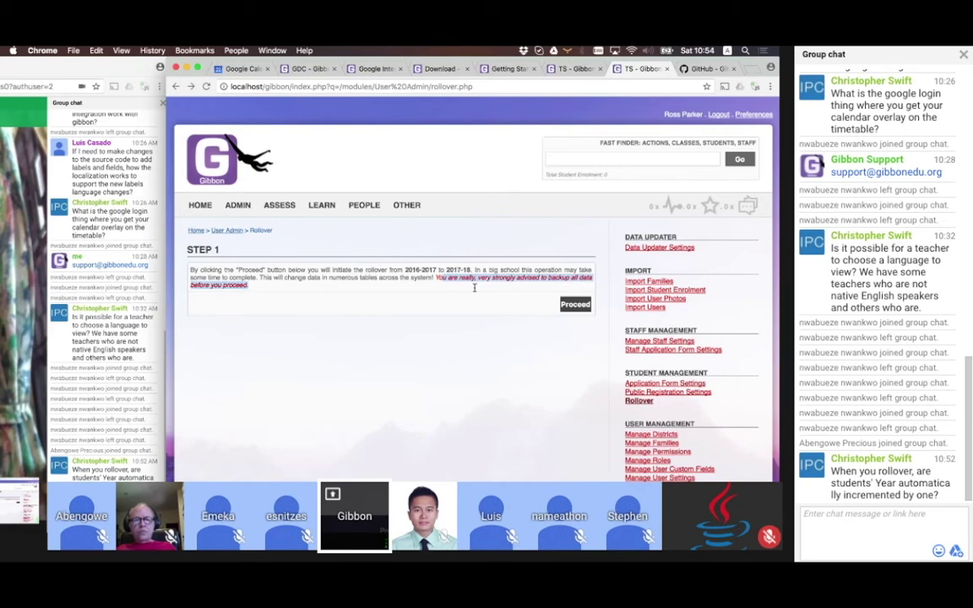
left_click(575, 306)
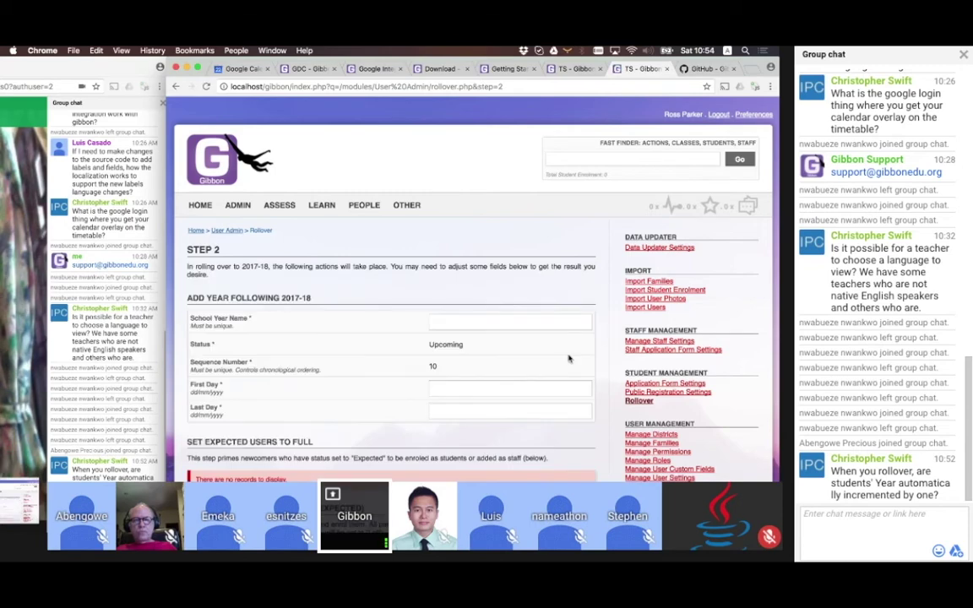
Step: Review the Rollover Step 2 page, then go back to the Manage Terms list
scroll(568, 359, "down", 3)
scroll(568, 359, "down", 5)
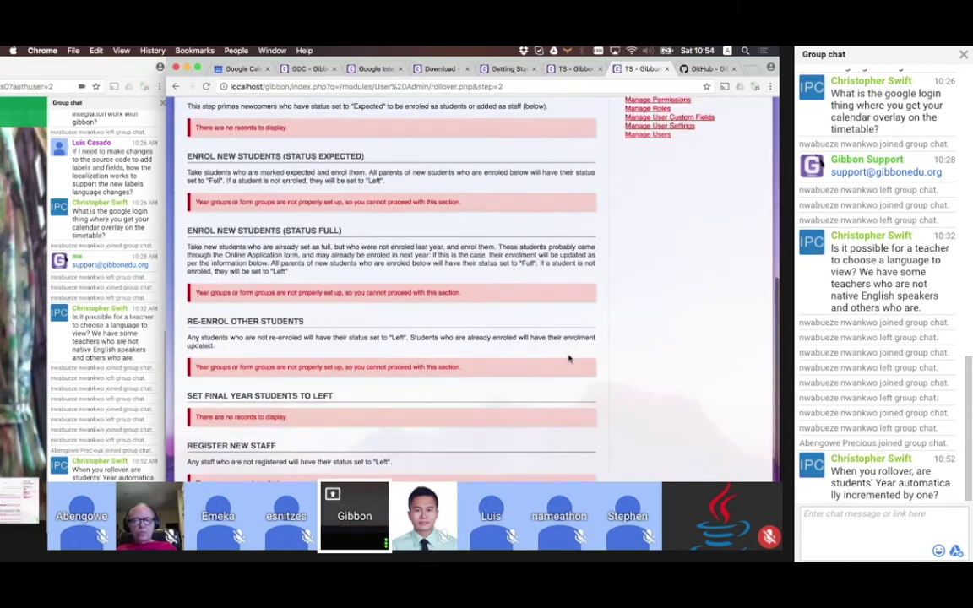
scroll(569, 359, "up", 1)
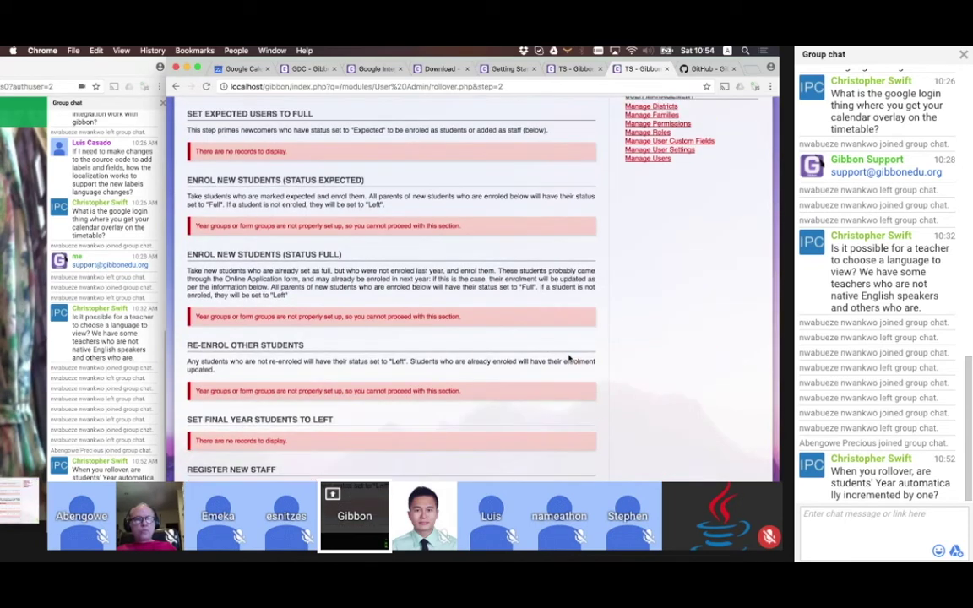
scroll(375, 239, "up", 3)
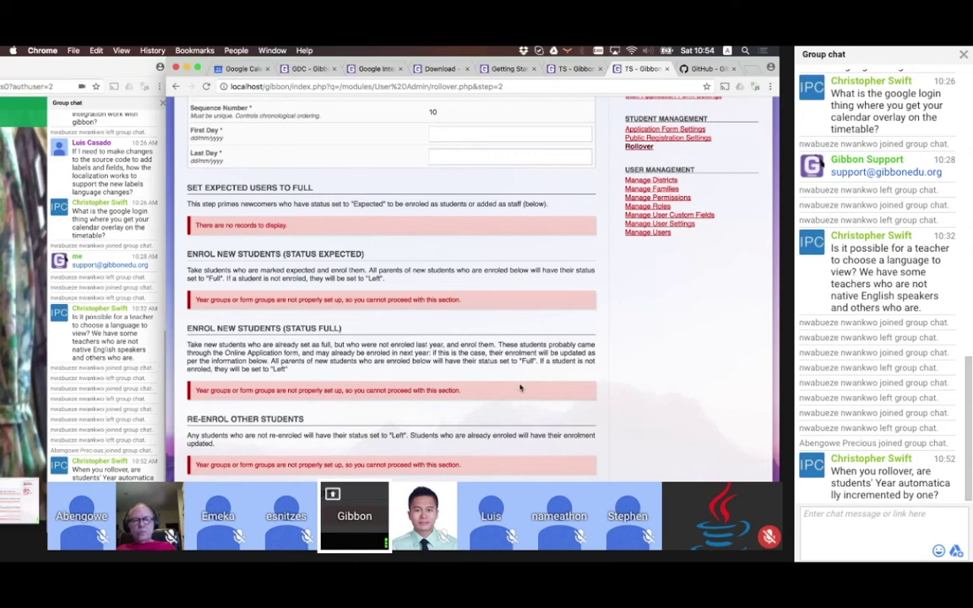
scroll(521, 388, "down", 2)
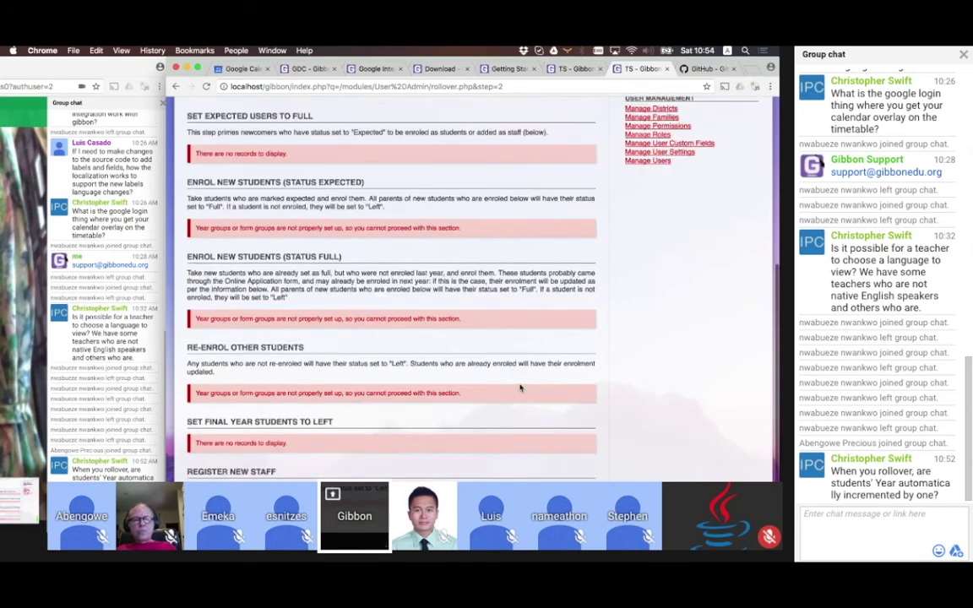
scroll(538, 356, "down", 2)
key("super+Left")
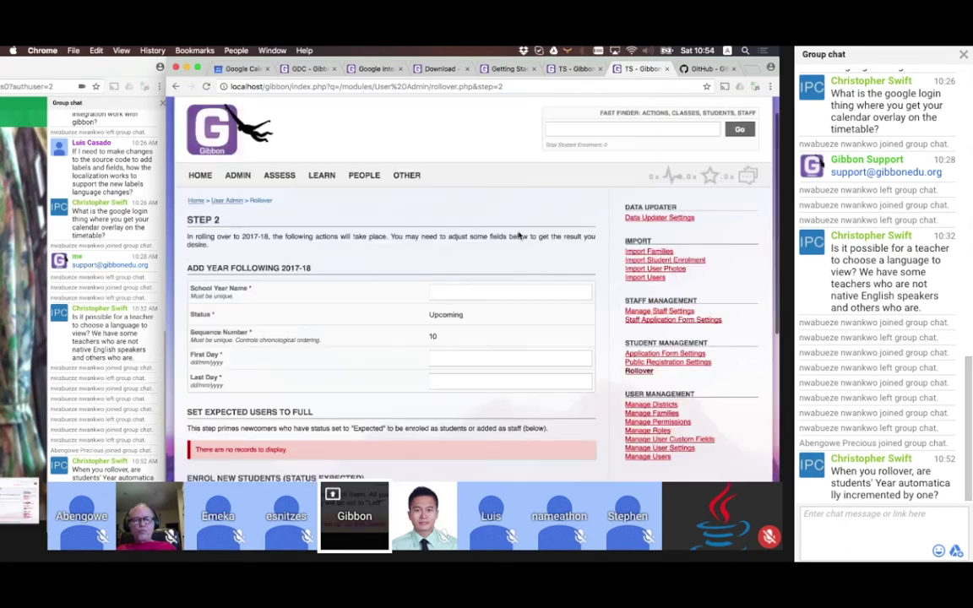
key("super+Left")
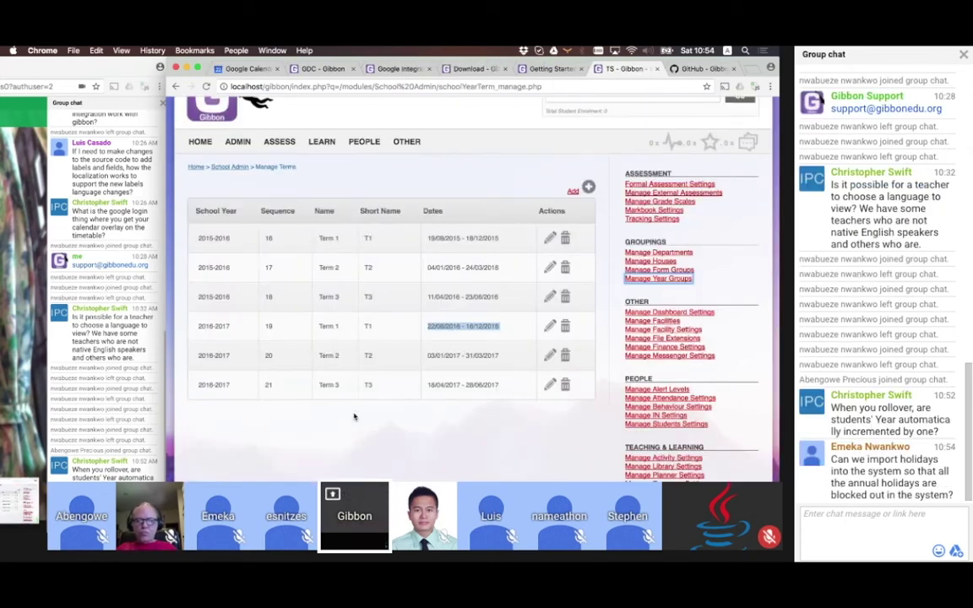
left_click(348, 425)
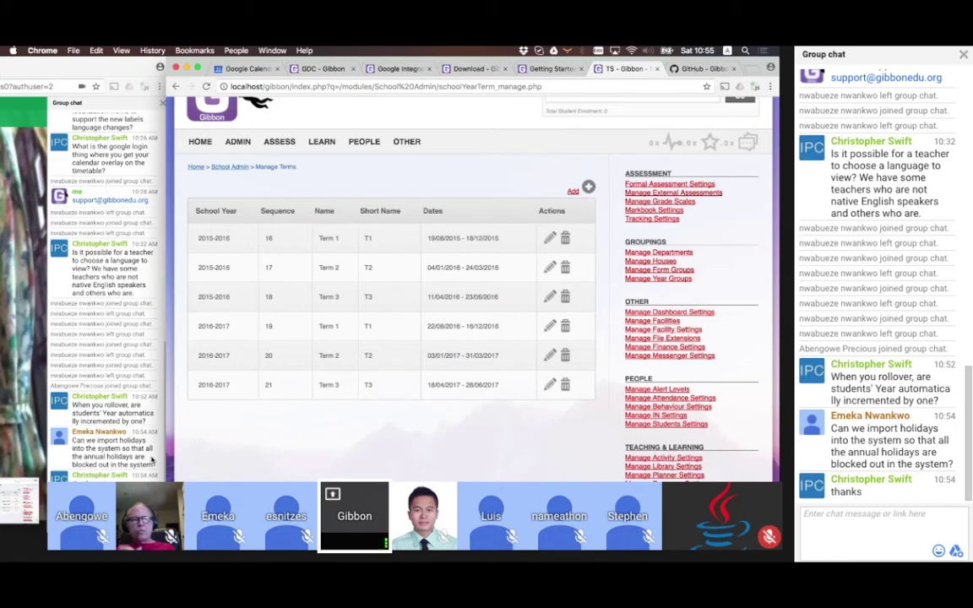
left_click(470, 68)
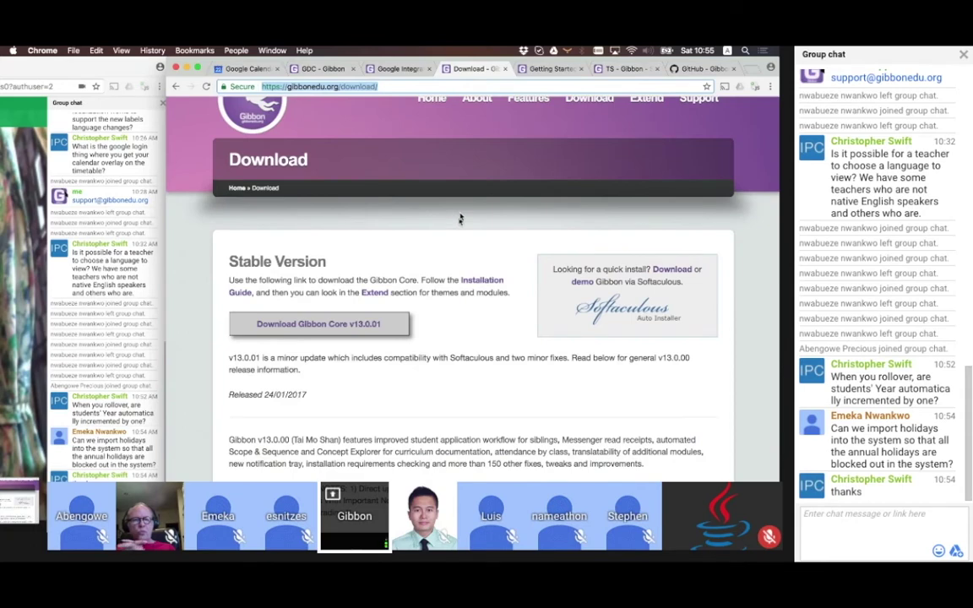
Step: Reload the gibbonedu.org download page, view the Google Integration guide, then return to Gibbon
left_click(572, 139)
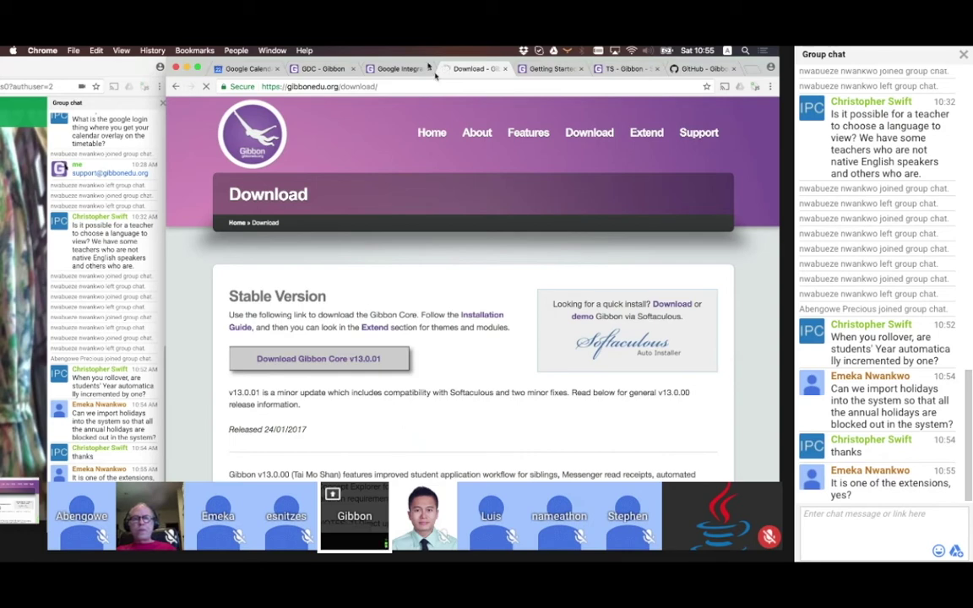
left_click(402, 70)
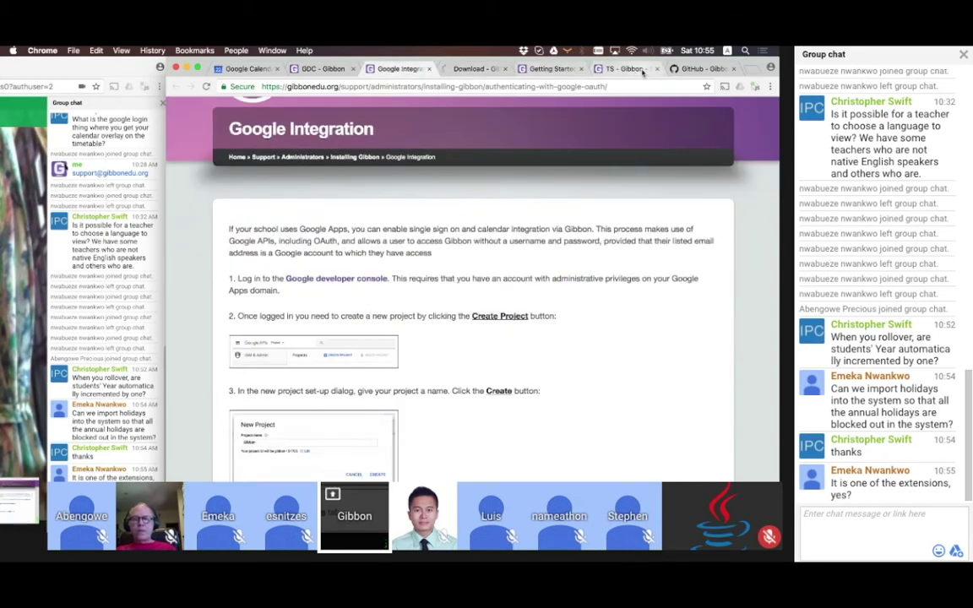
left_click(625, 69)
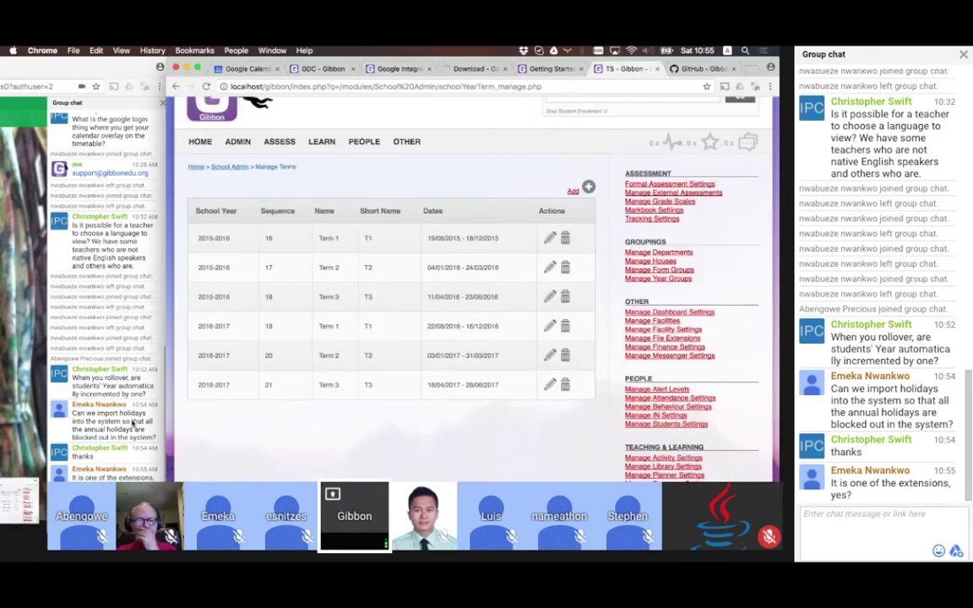
Step: Open Manage Special Days and review the 2016-2017 Term 1 weekday calendar from 22/08/2016
scroll(468, 425, "down", 2)
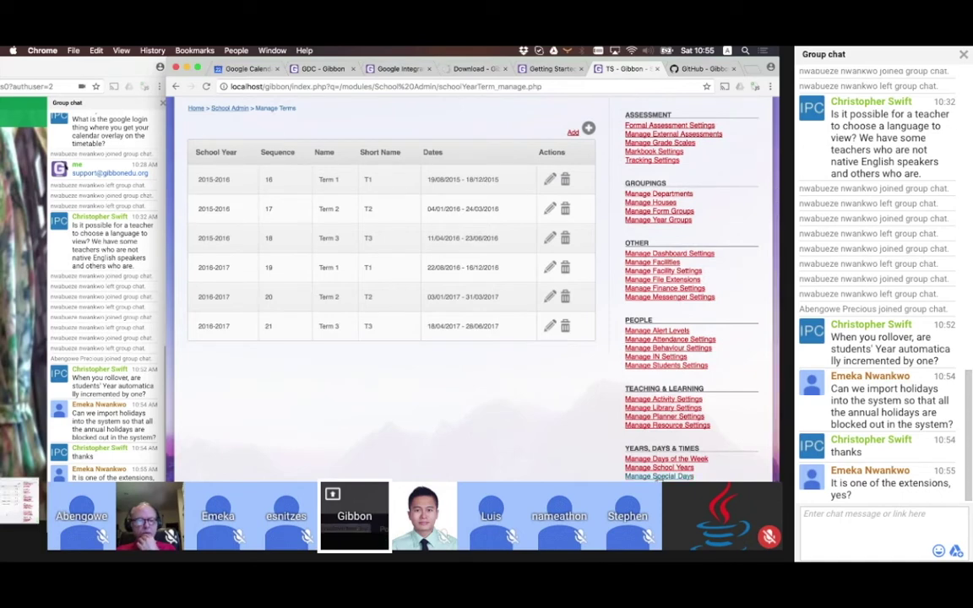
left_click_drag(195, 269, 575, 336)
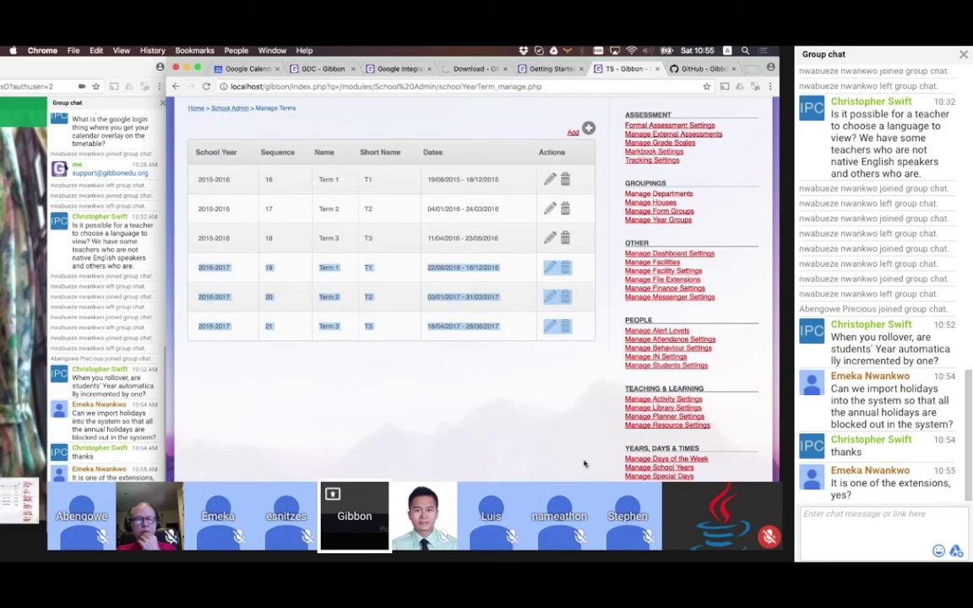
left_click(664, 476)
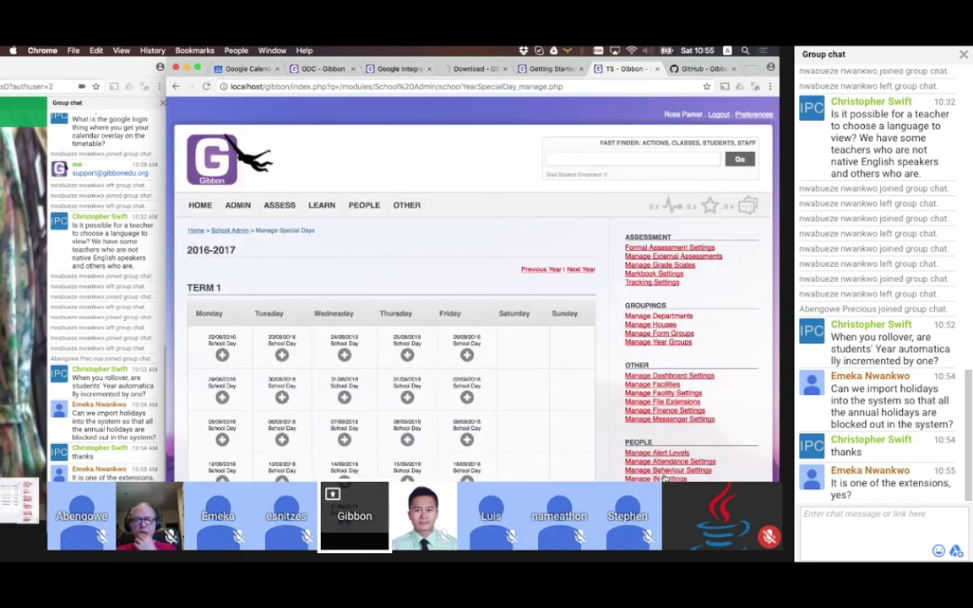
scroll(613, 460, "down", 1)
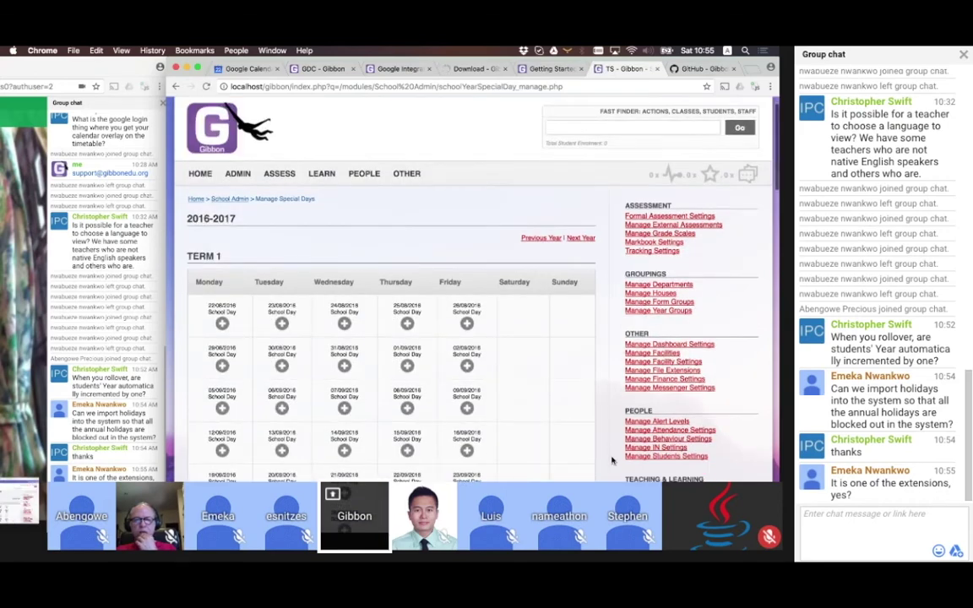
scroll(560, 239, "down", 2)
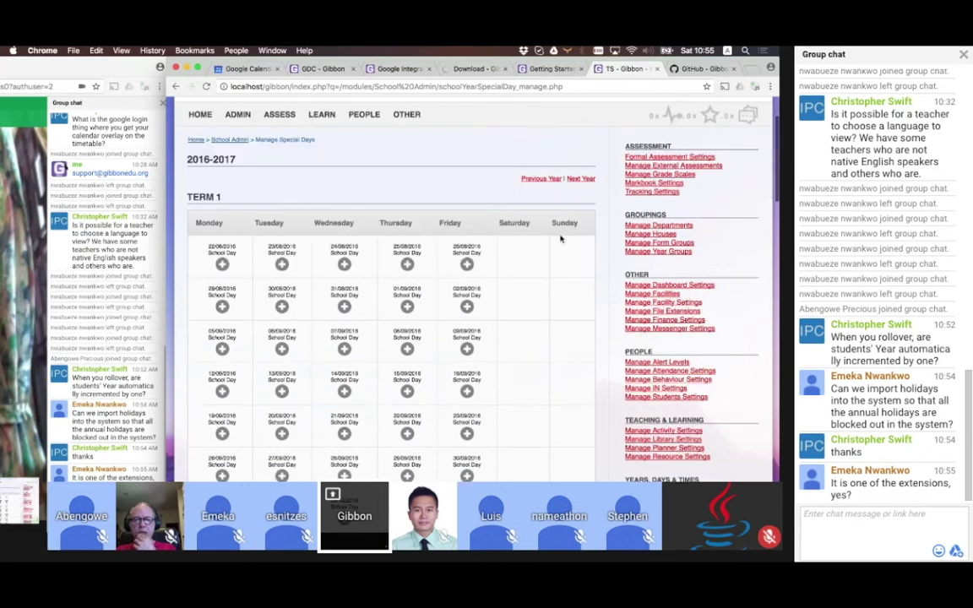
scroll(560, 239, "down", 6)
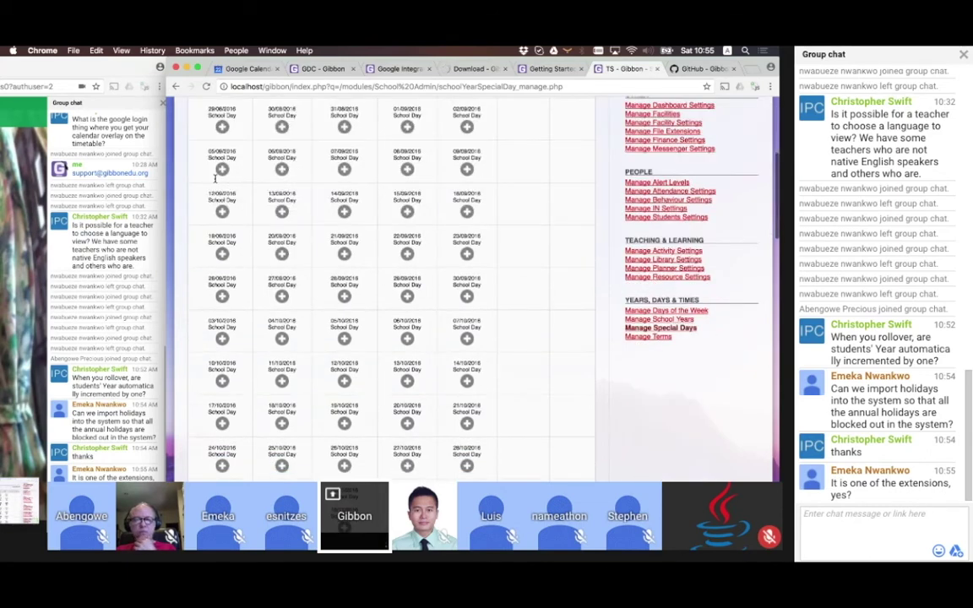
scroll(417, 336, "down", 15)
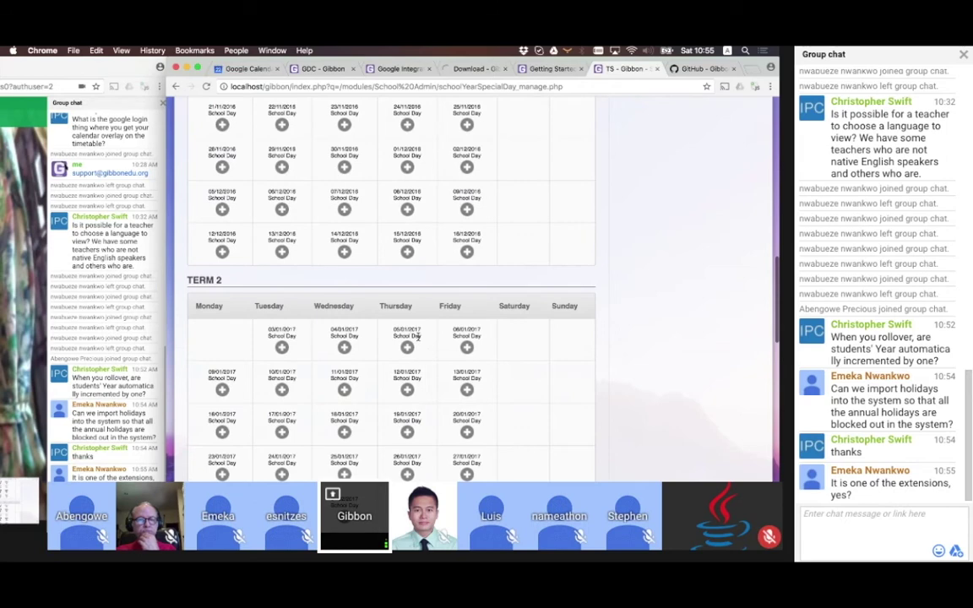
scroll(448, 386, "up", 20)
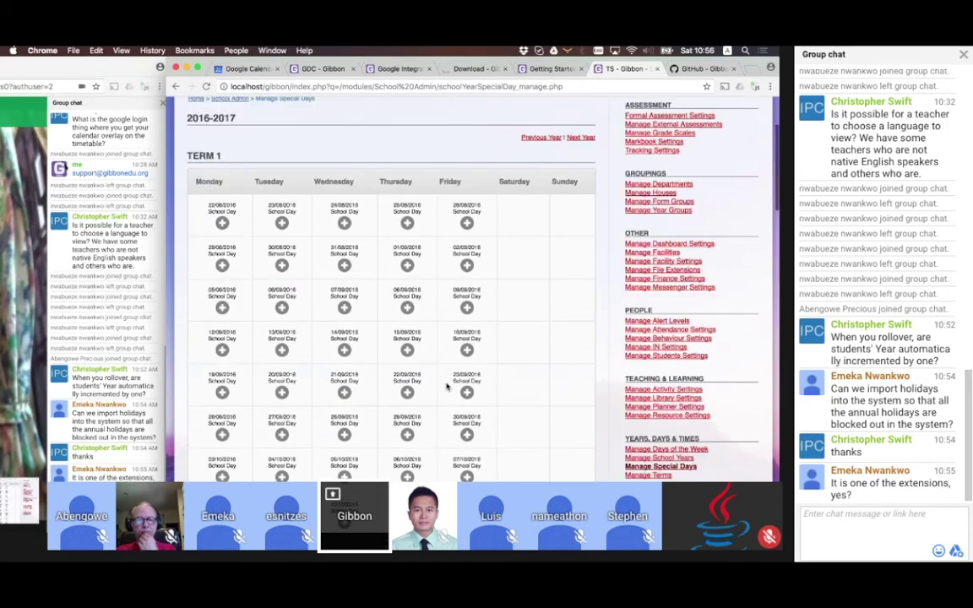
scroll(448, 386, "up", 1)
double_click(209, 208)
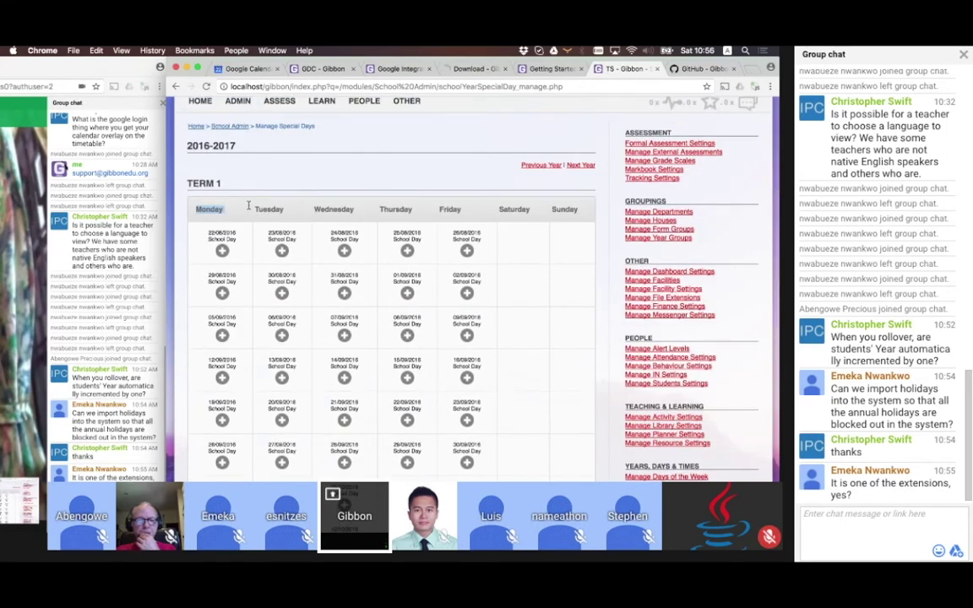
left_click_drag(248, 205, 469, 209)
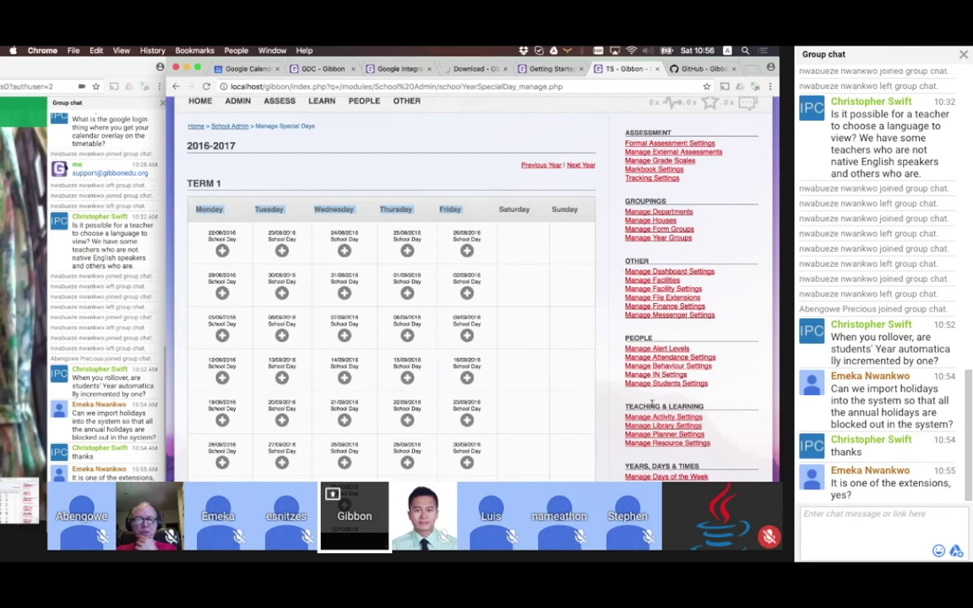
Step: In Manage Days of the Week, make Saturday a school day and save
left_click(666, 477)
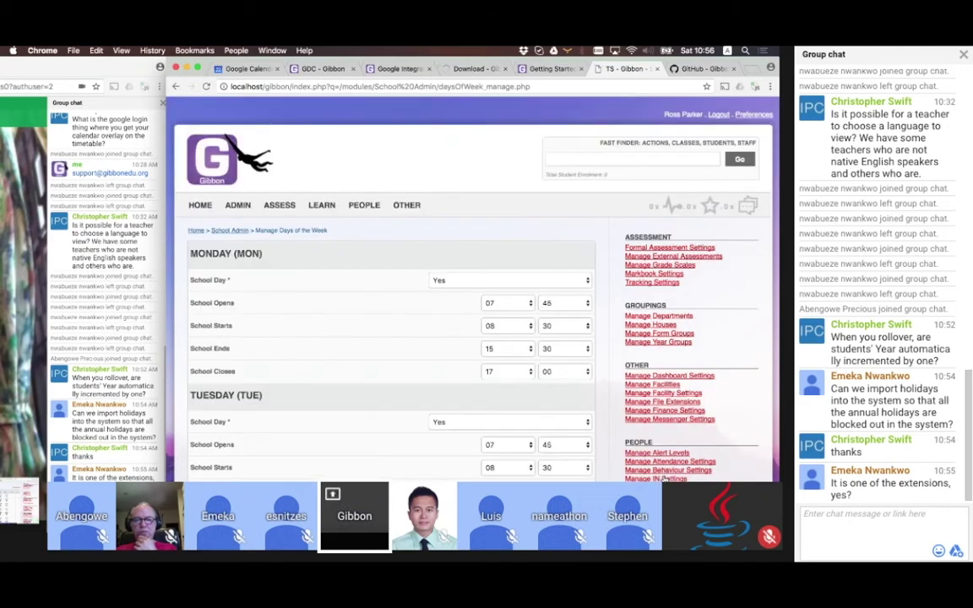
scroll(259, 204, "down", 1)
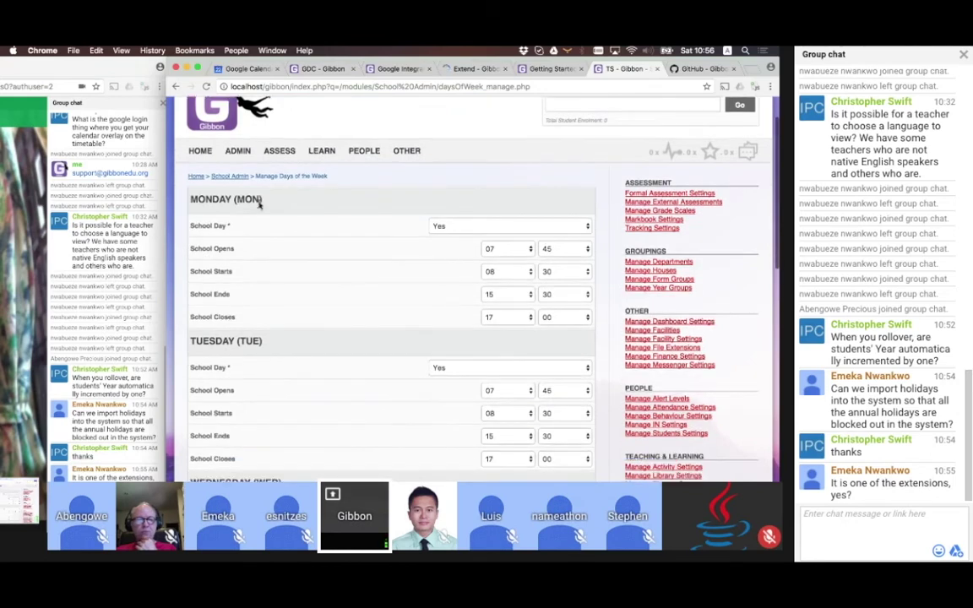
scroll(264, 254, "down", 5)
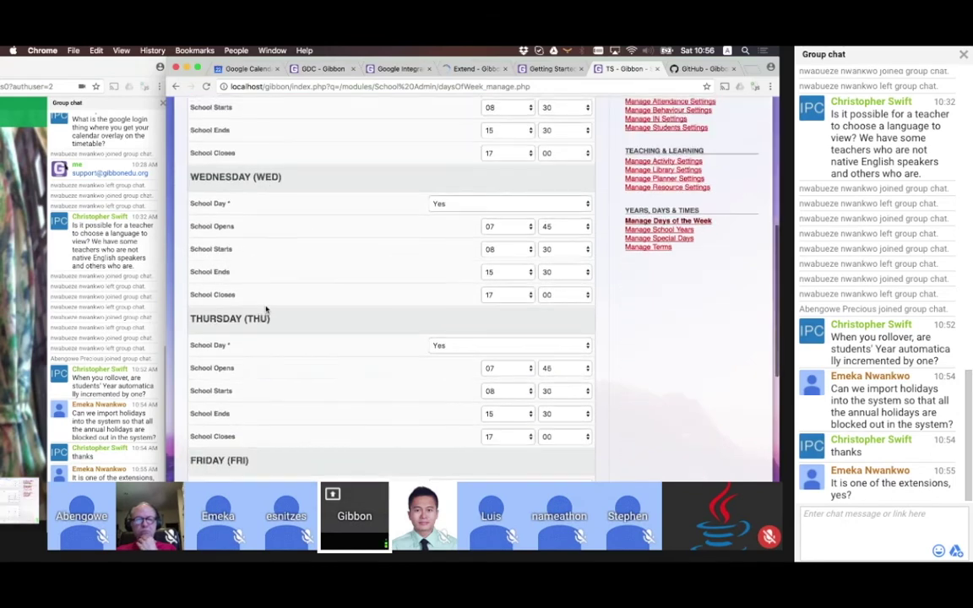
scroll(265, 309, "up", 10)
scroll(266, 310, "down", 1)
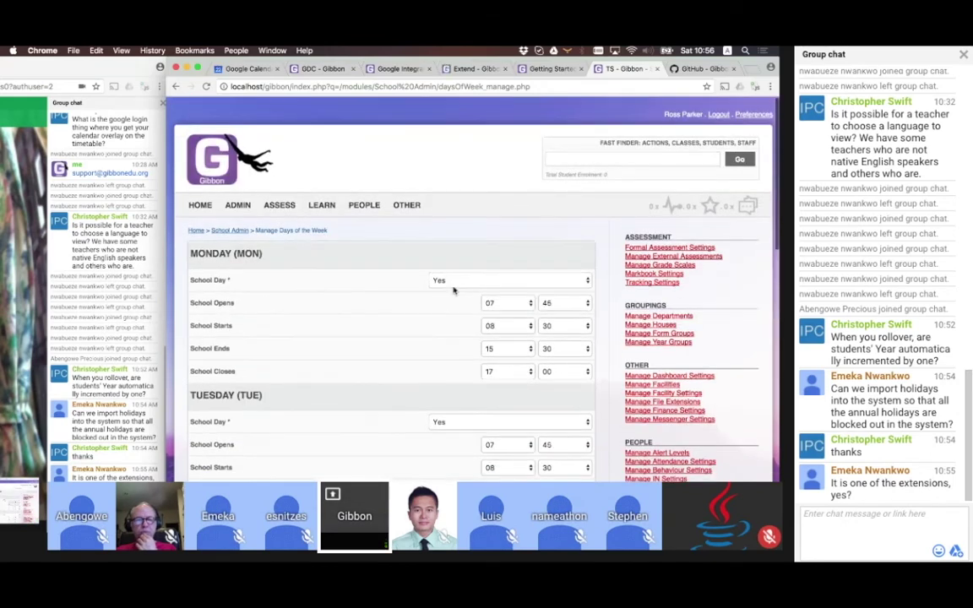
key("Tab")
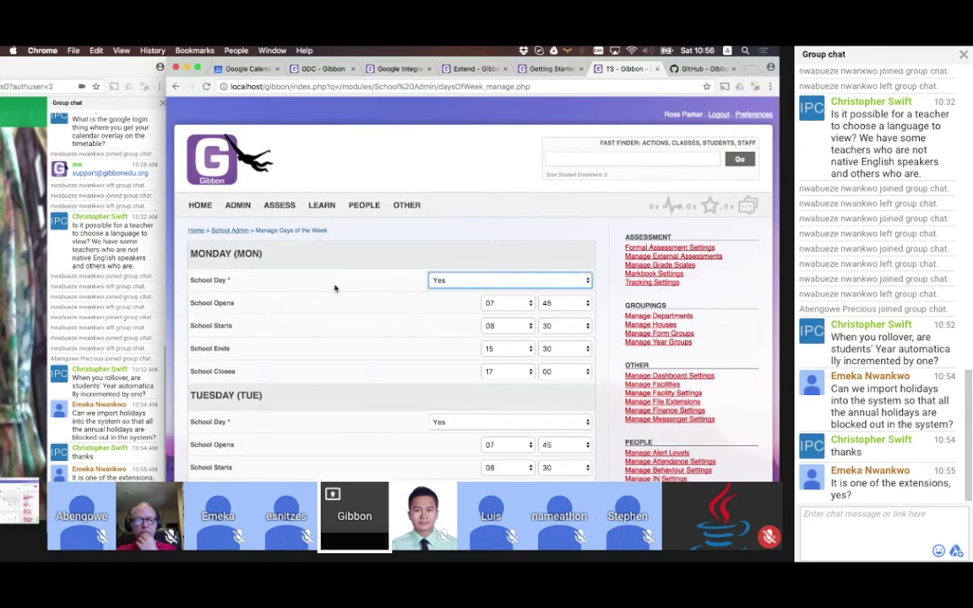
scroll(335, 288, "down", 10)
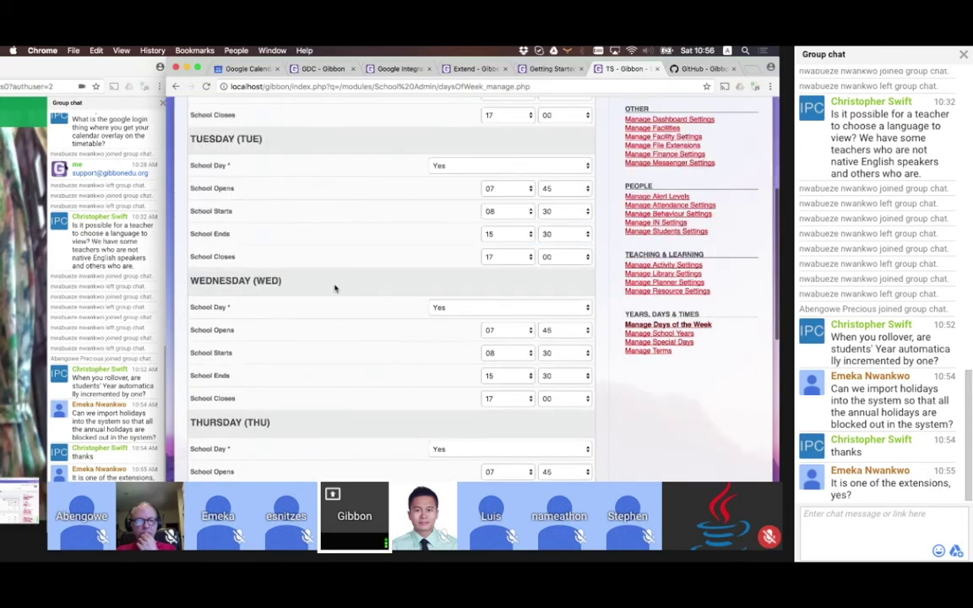
left_click(472, 191)
left_click(576, 446)
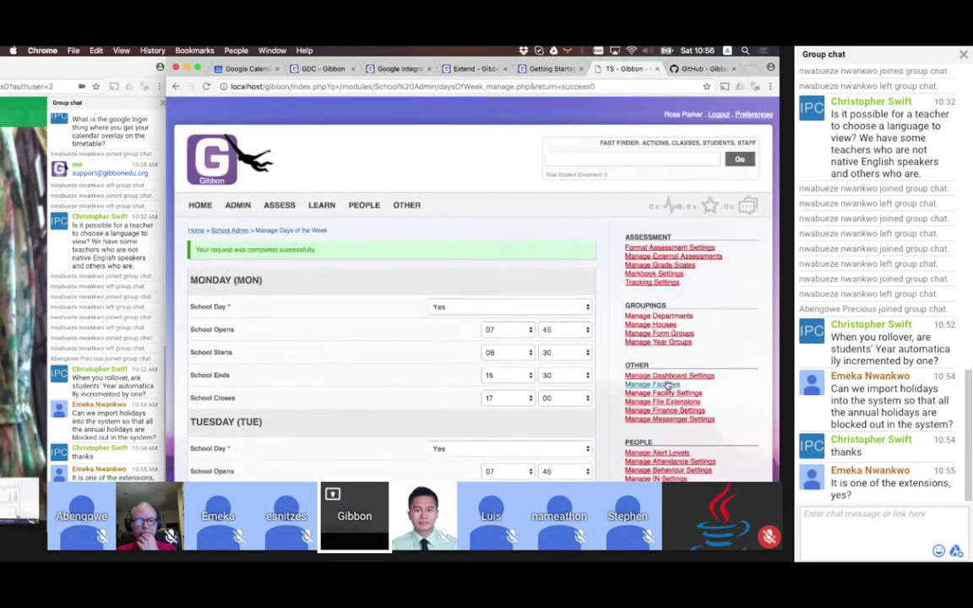
Step: Check the special days calendar, then return to Manage Days of the Week
scroll(576, 429, "down", 2)
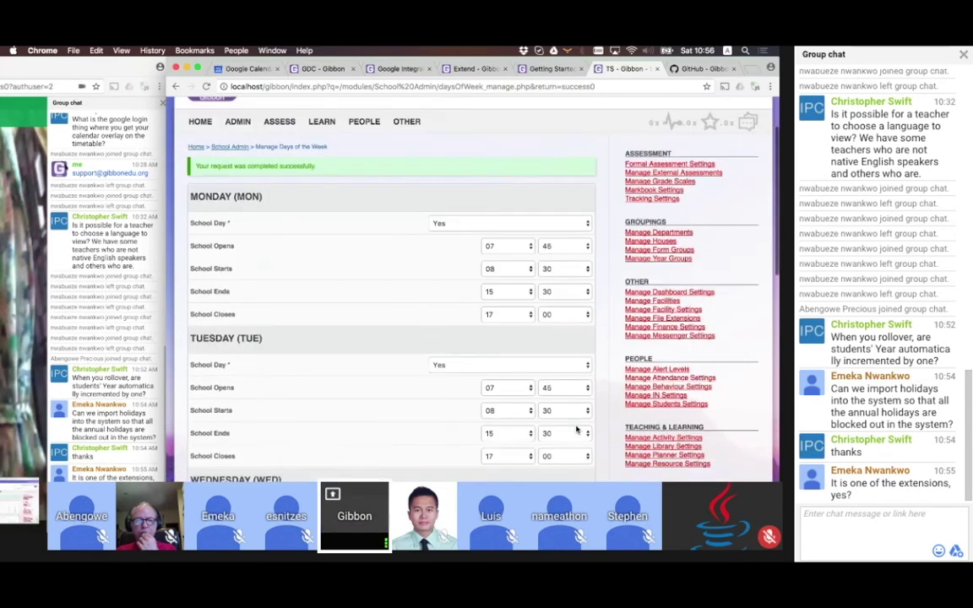
scroll(592, 426, "down", 3)
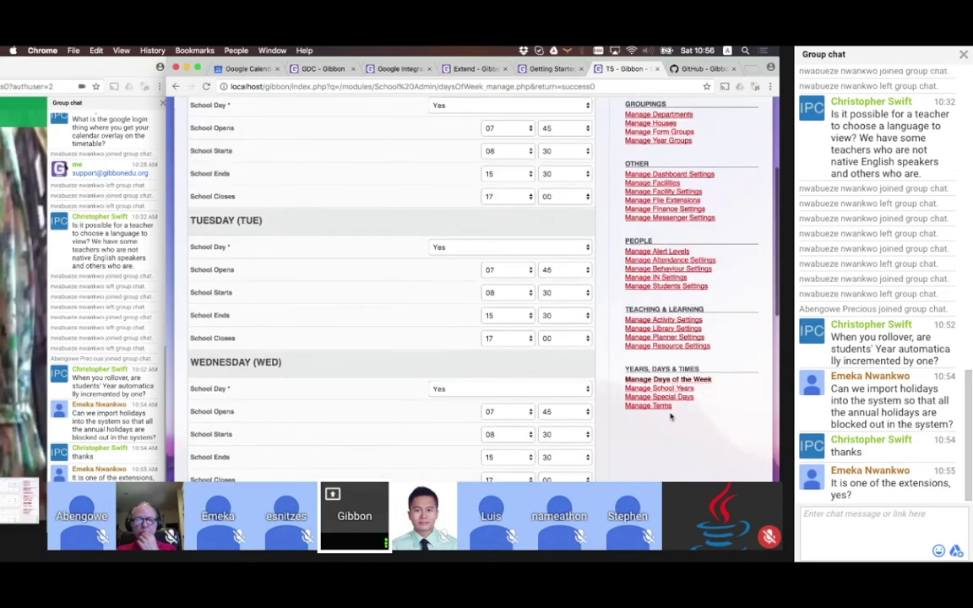
left_click(660, 397)
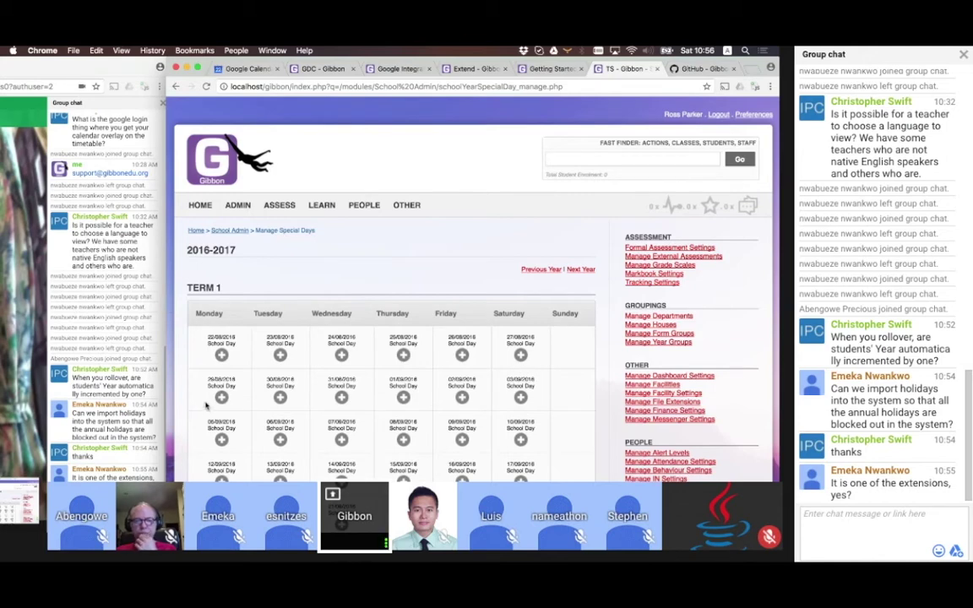
scroll(727, 321, "down", 3)
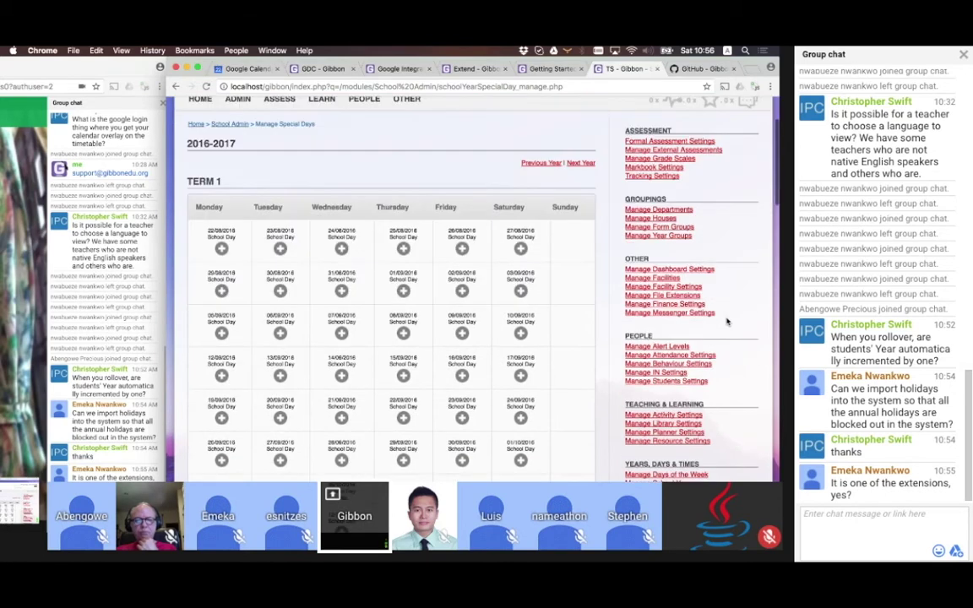
left_click(667, 475)
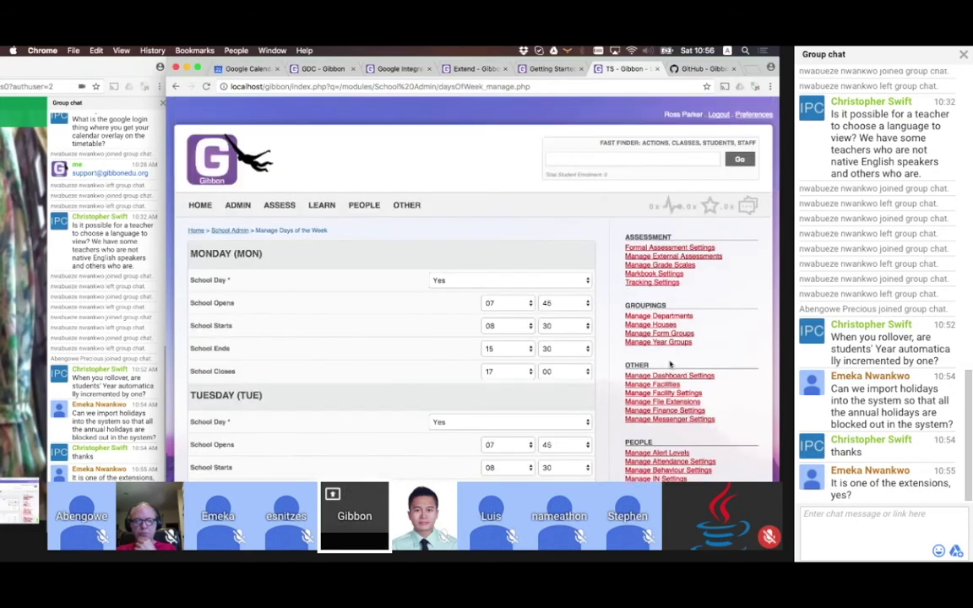
scroll(514, 311, "down", 10)
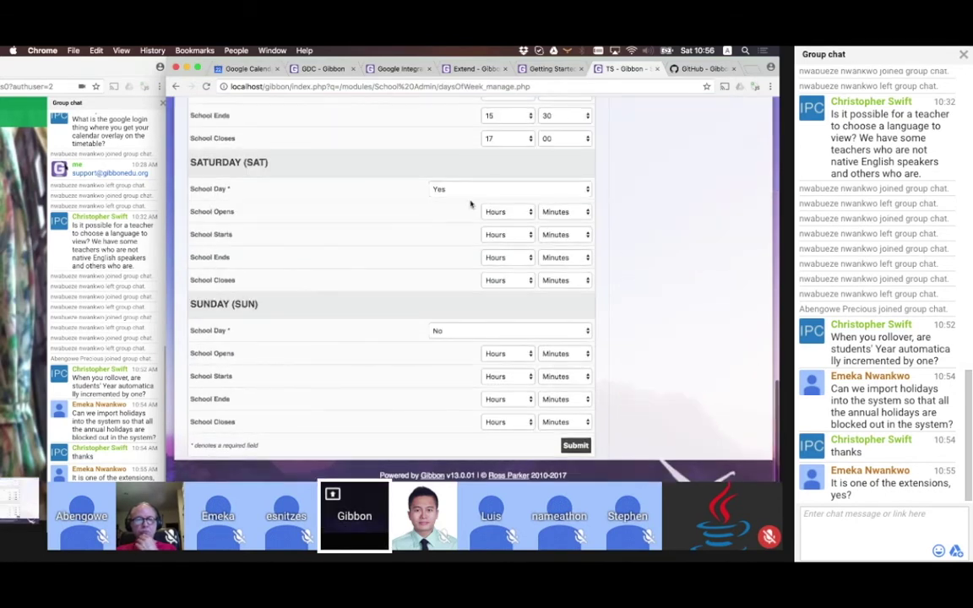
scroll(470, 204, "up", 10)
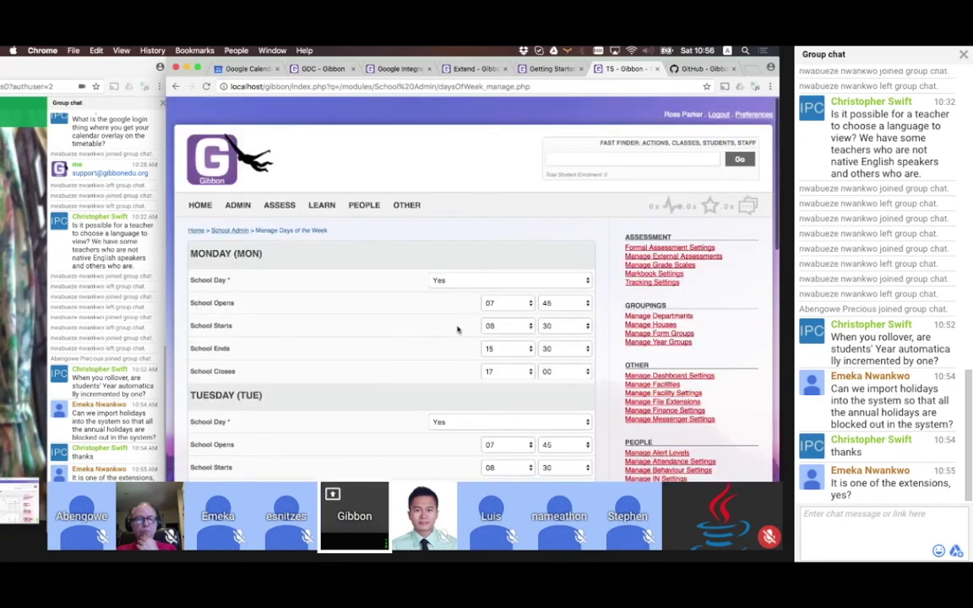
left_click_drag(191, 303, 238, 305)
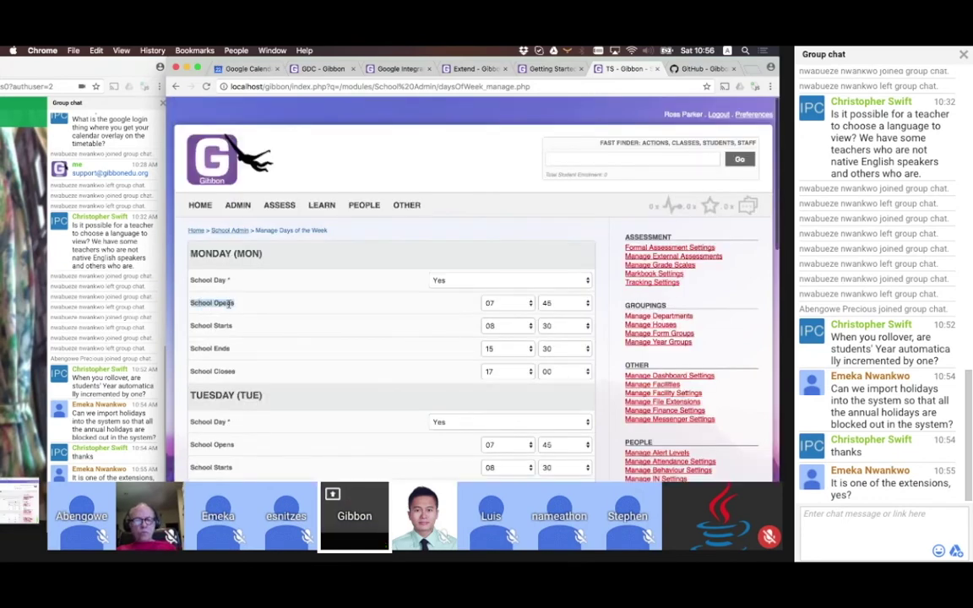
left_click(240, 309)
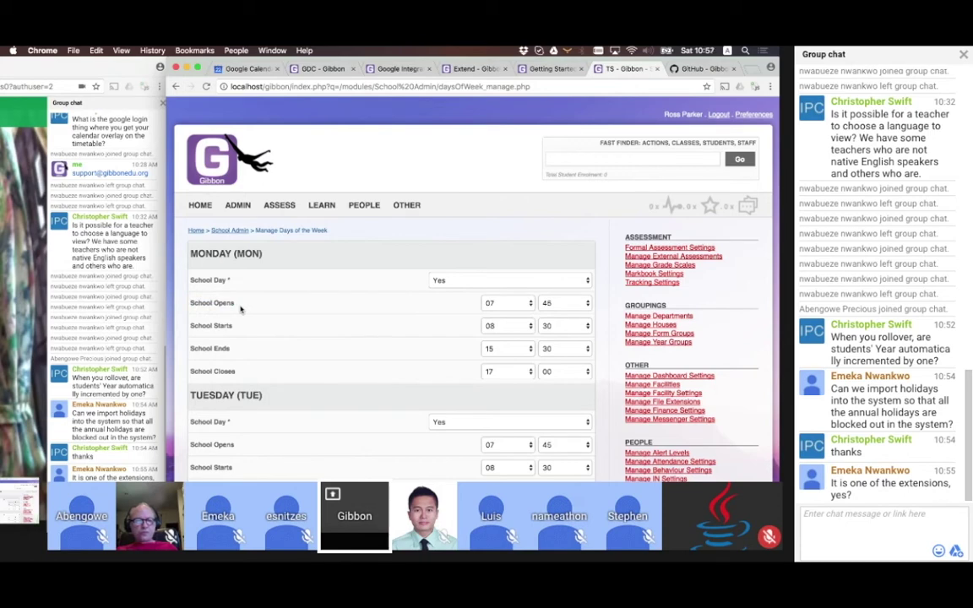
triple_click(220, 305)
triple_click(217, 326)
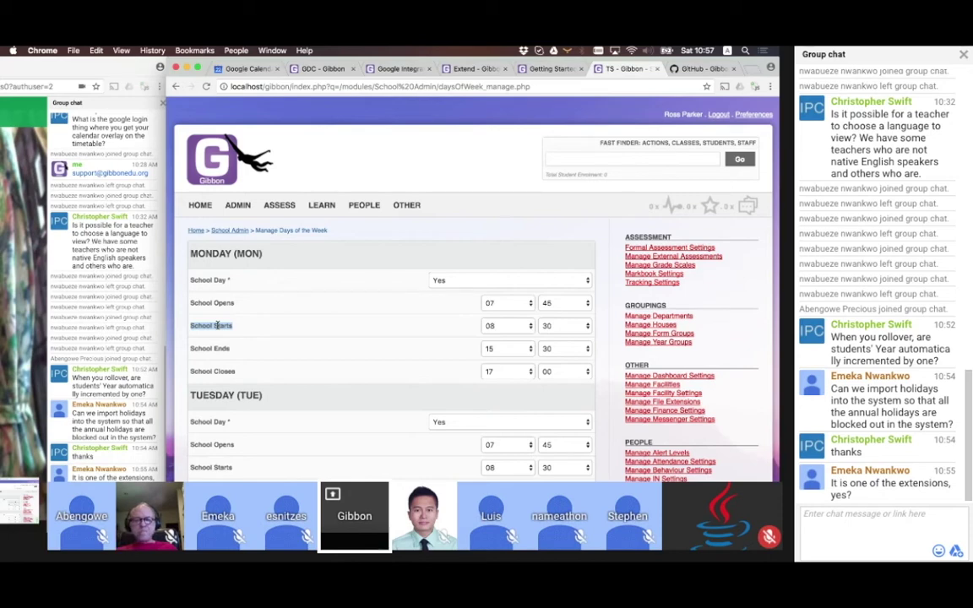
left_click_drag(190, 348, 229, 348)
left_click_drag(209, 371, 218, 372)
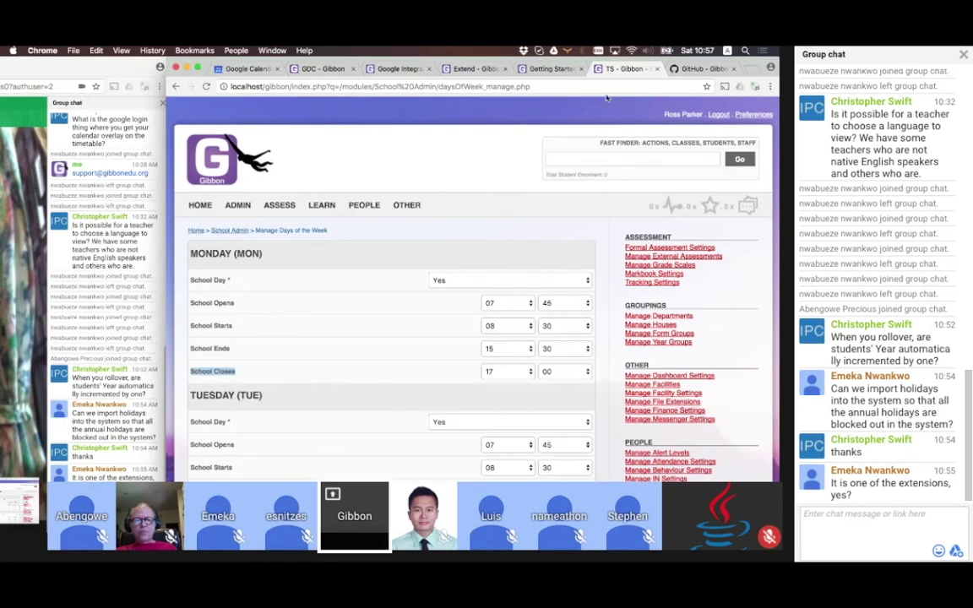
left_click(658, 70)
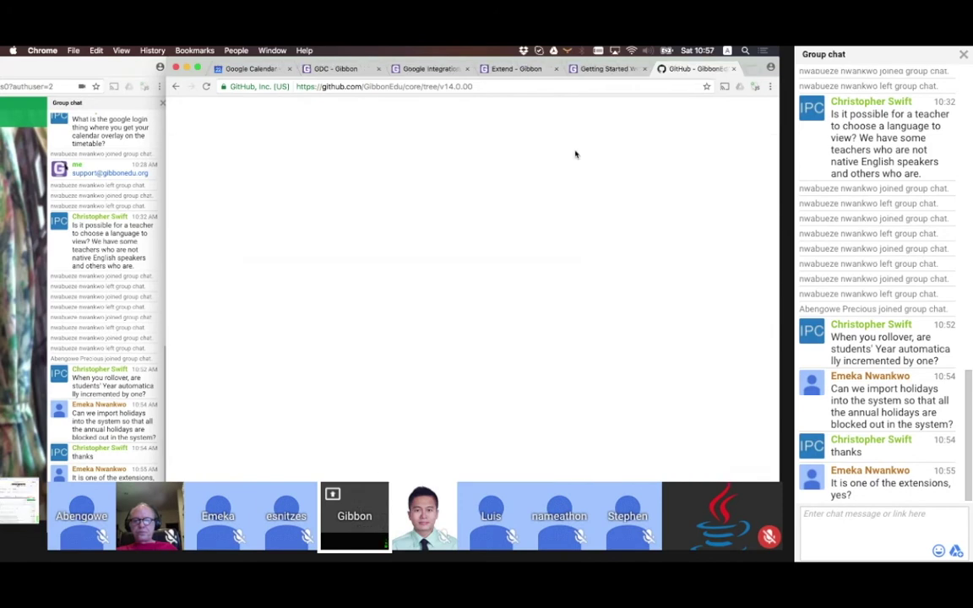
key("super+shift+t")
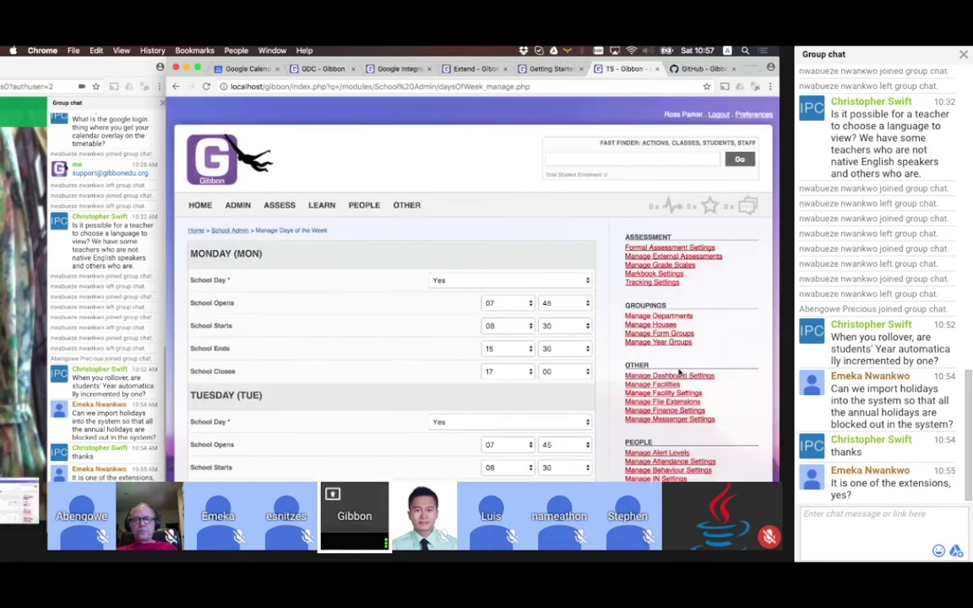
scroll(679, 371, "down", 5)
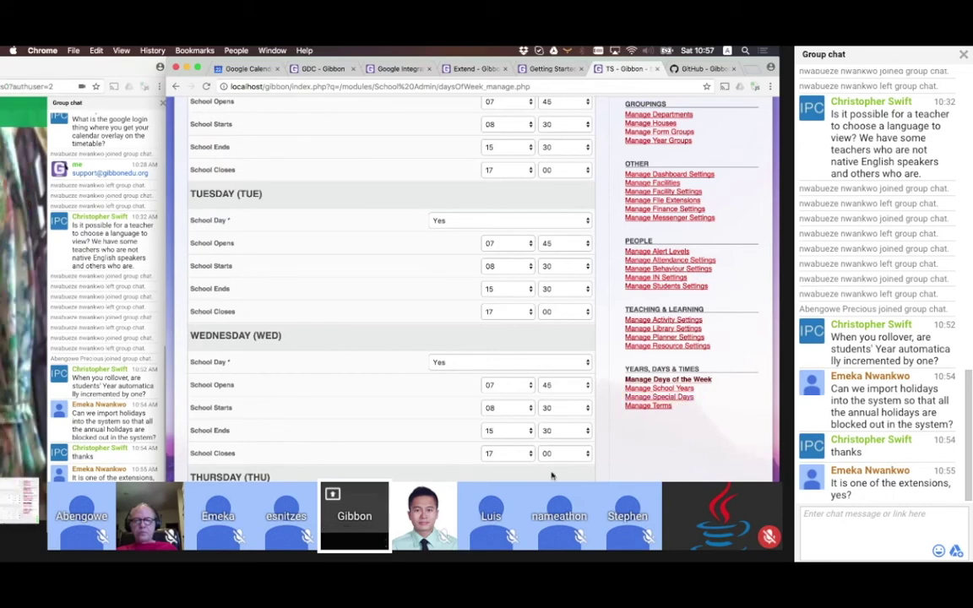
Step: Mark Tuesday 23/08/2016 as a School Closure named 'Student Rest Day' in Manage Special Days
left_click(665, 397)
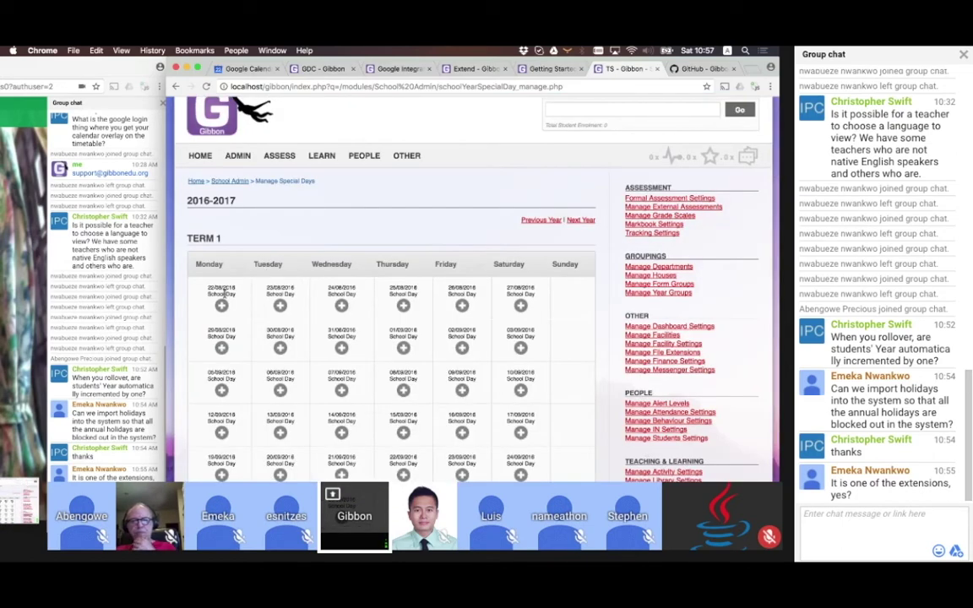
left_click(280, 306)
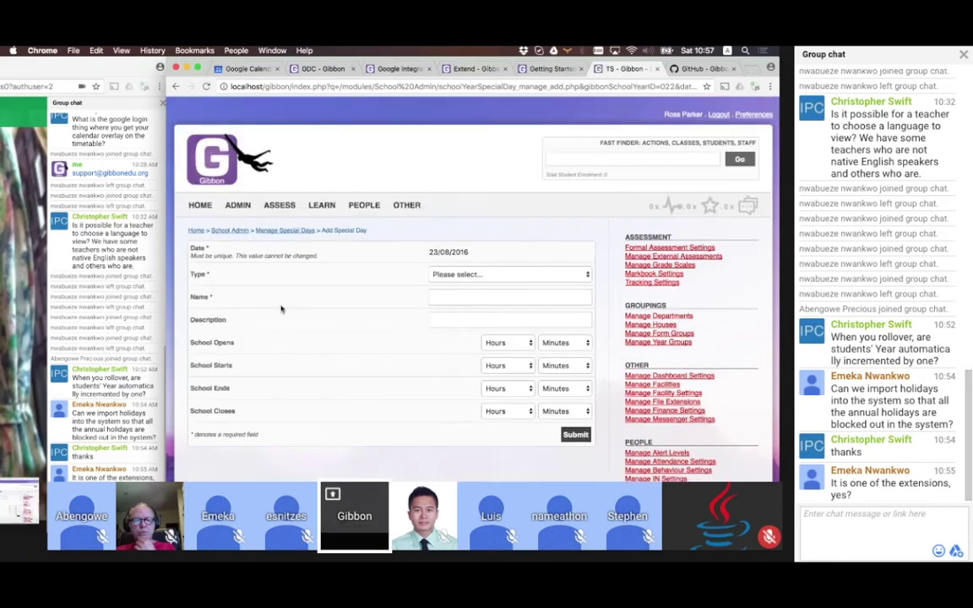
left_click(461, 279)
left_click(443, 297)
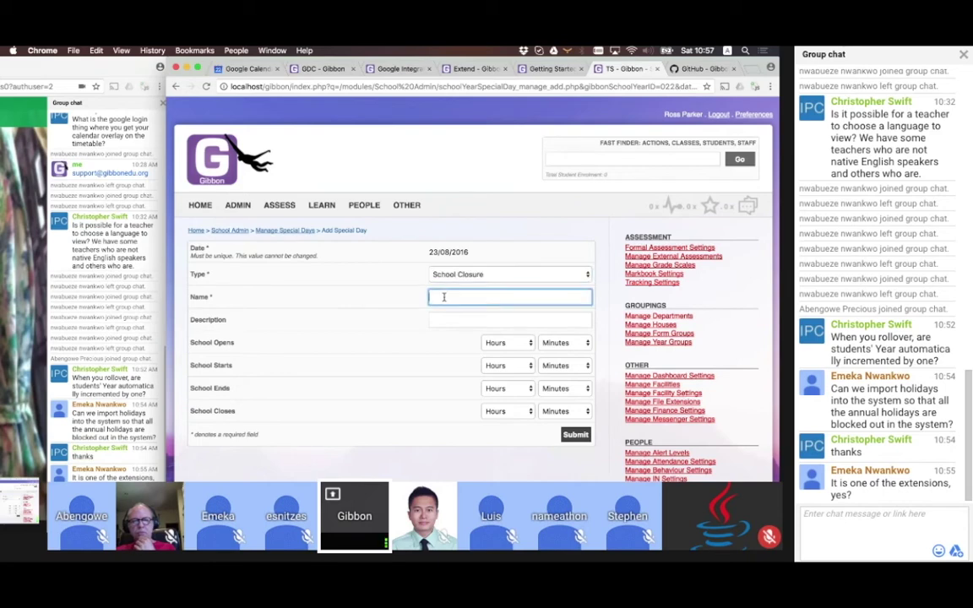
type("Student Rest Day")
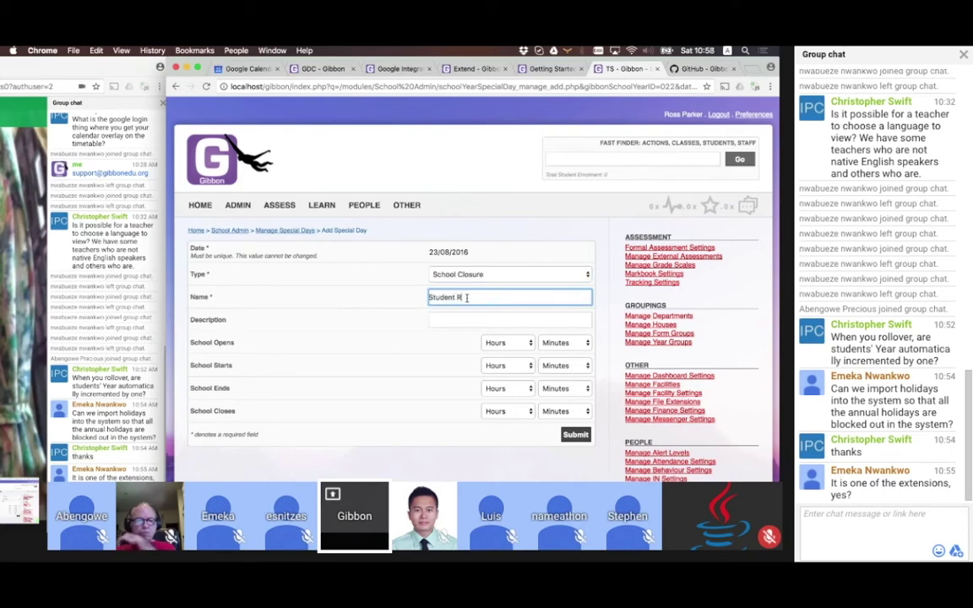
left_click(574, 434)
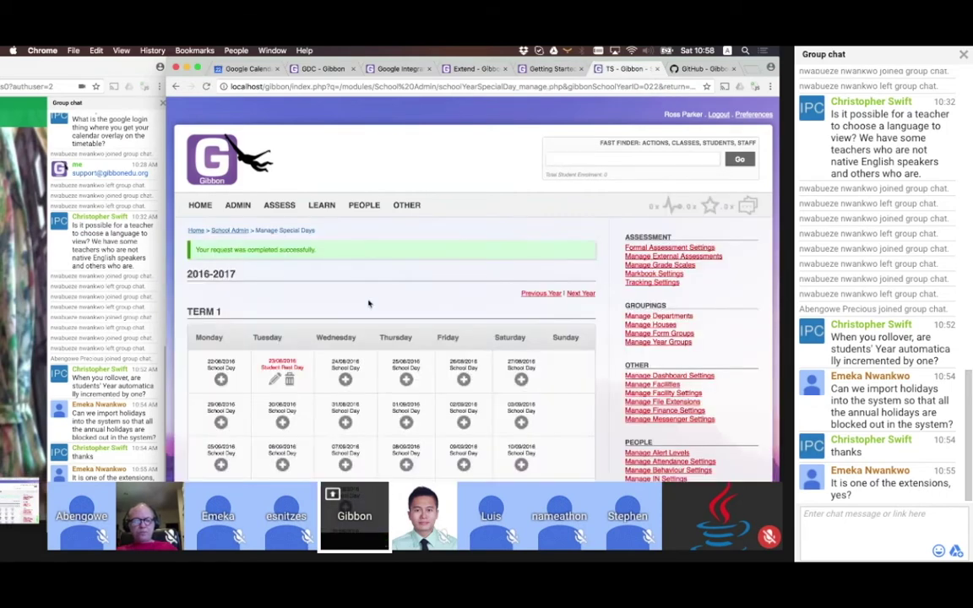
scroll(368, 303, "down", 2)
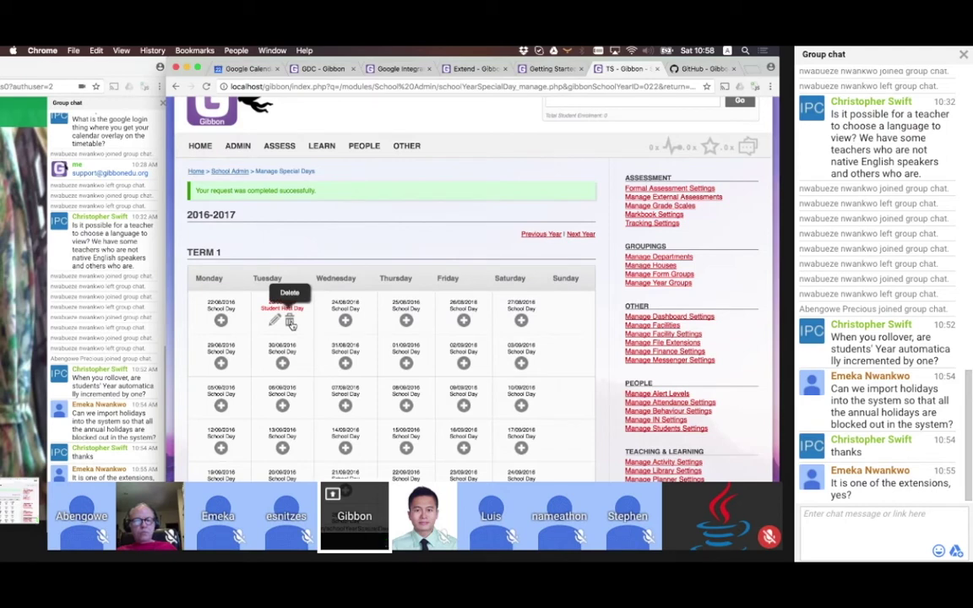
left_click(346, 322)
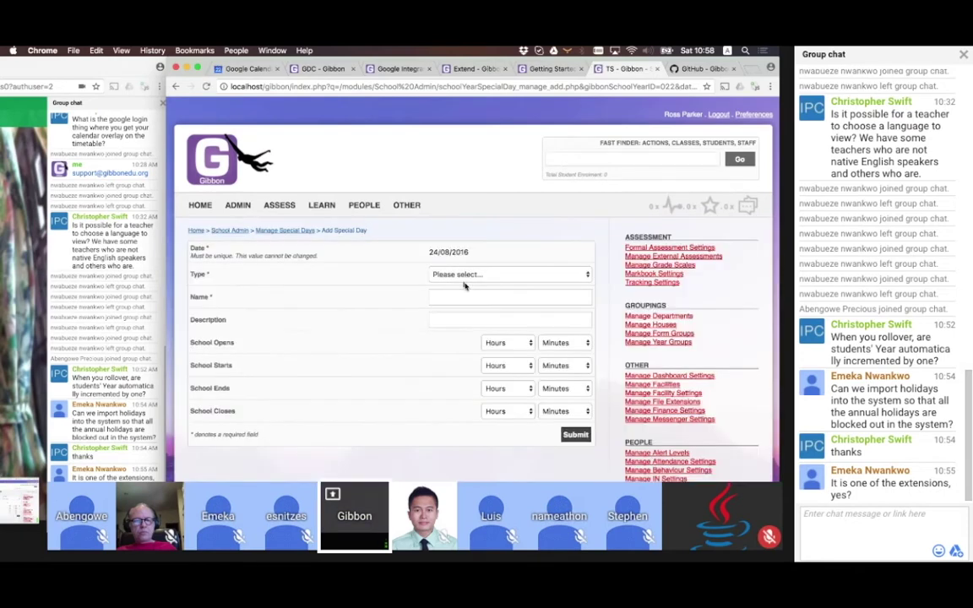
left_click(459, 294)
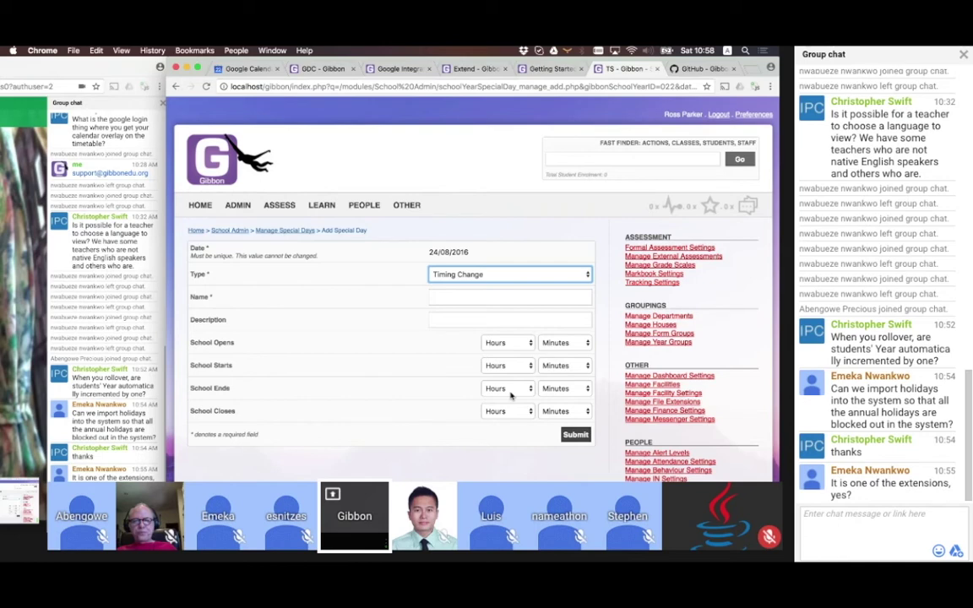
left_click(287, 232)
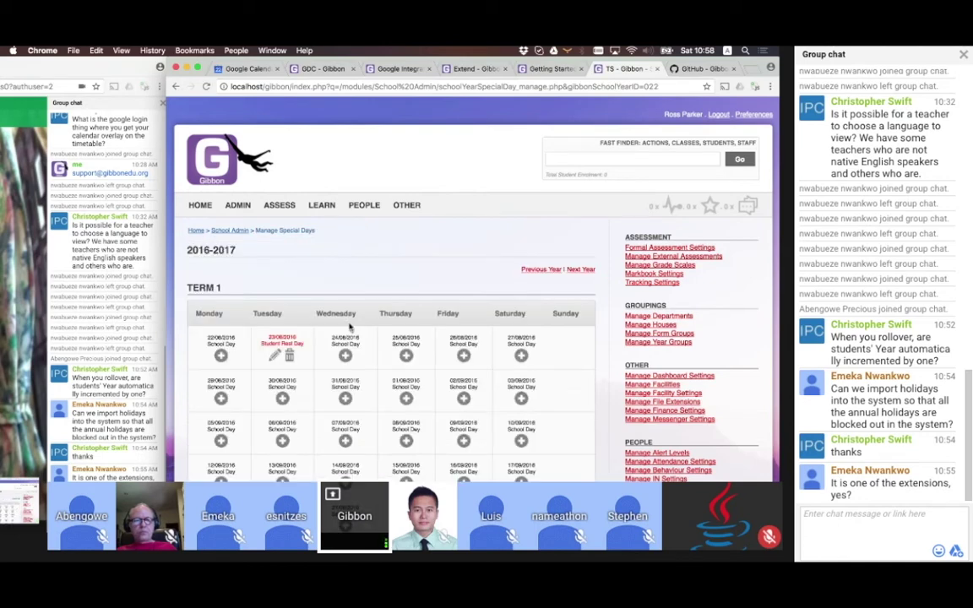
Step: Scroll through the special days calendar, then go back to the Getting Started guide tab
scroll(349, 327, "down", 1)
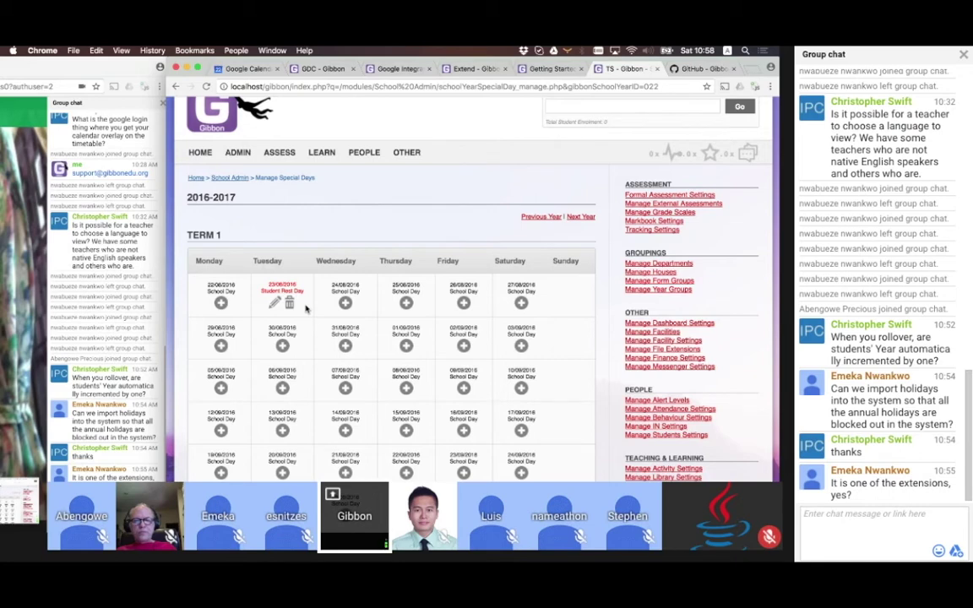
scroll(306, 309, "down", 2)
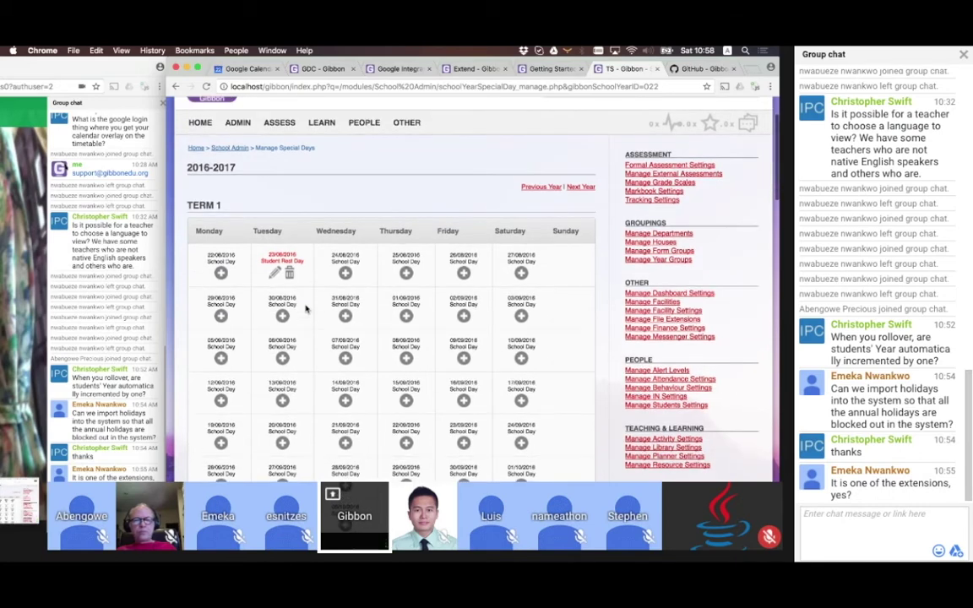
scroll(306, 309, "down", 2)
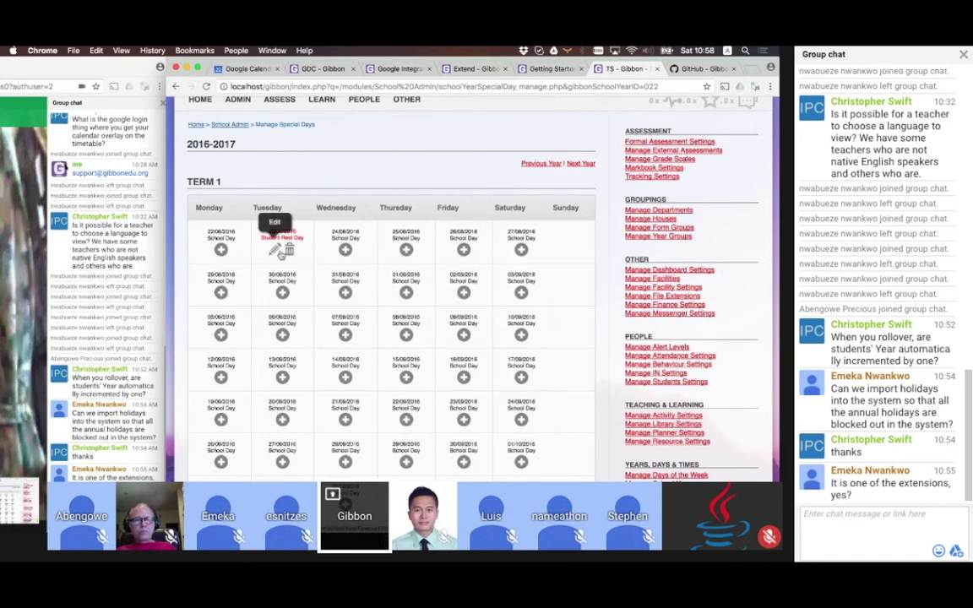
scroll(282, 254, "up", 1)
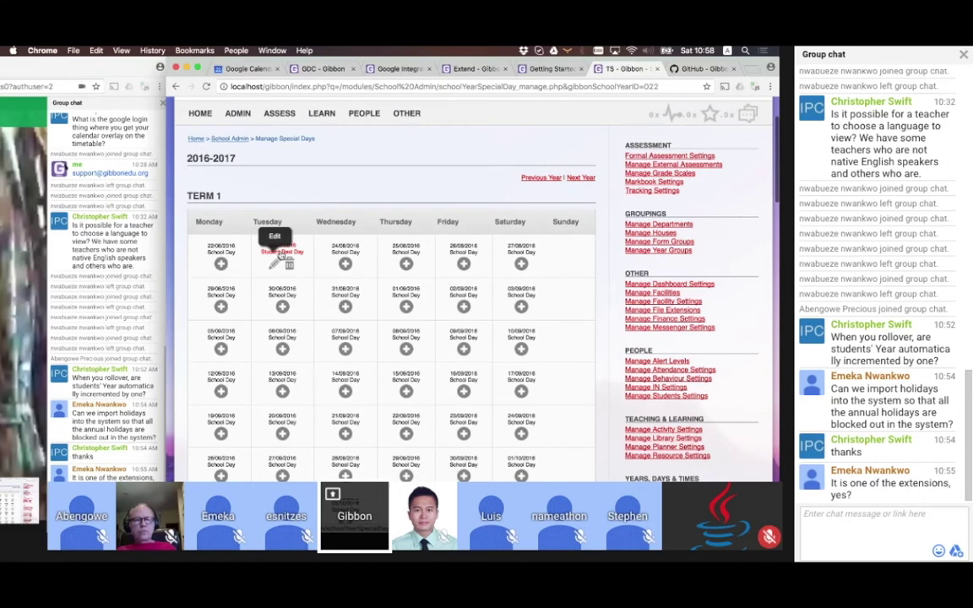
scroll(281, 254, "up", 4)
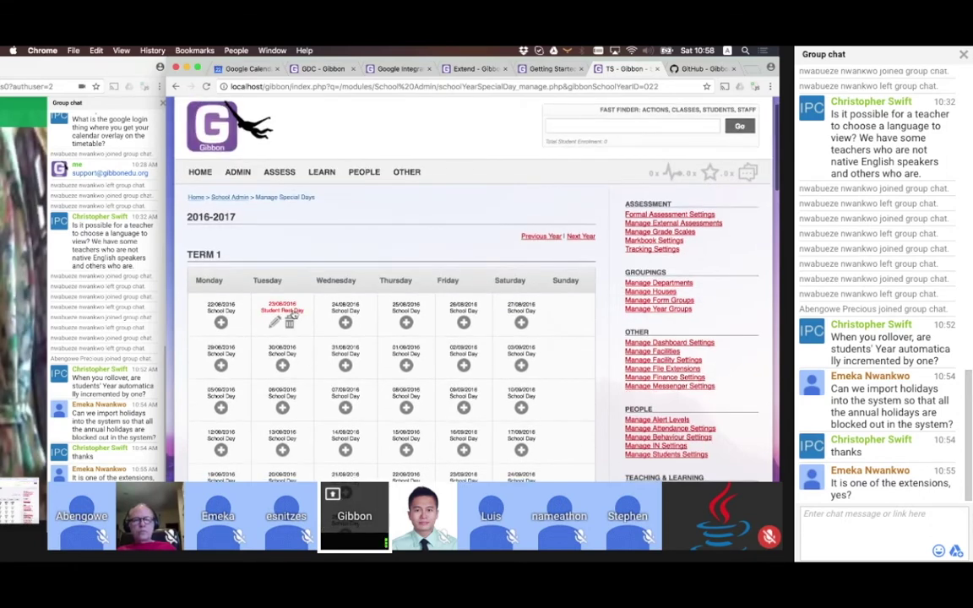
key("ctrl+shift+Tab")
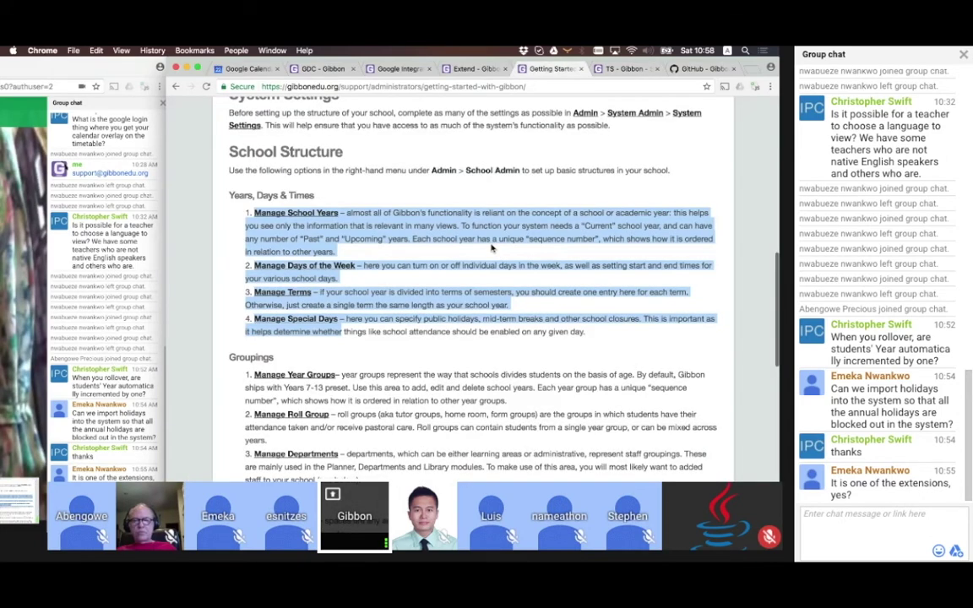
Step: Highlight guide passages up to the Manage Year Groups heading, then return to the Gibbon tab
scroll(431, 287, "down", 1)
left_click(365, 323, "shift")
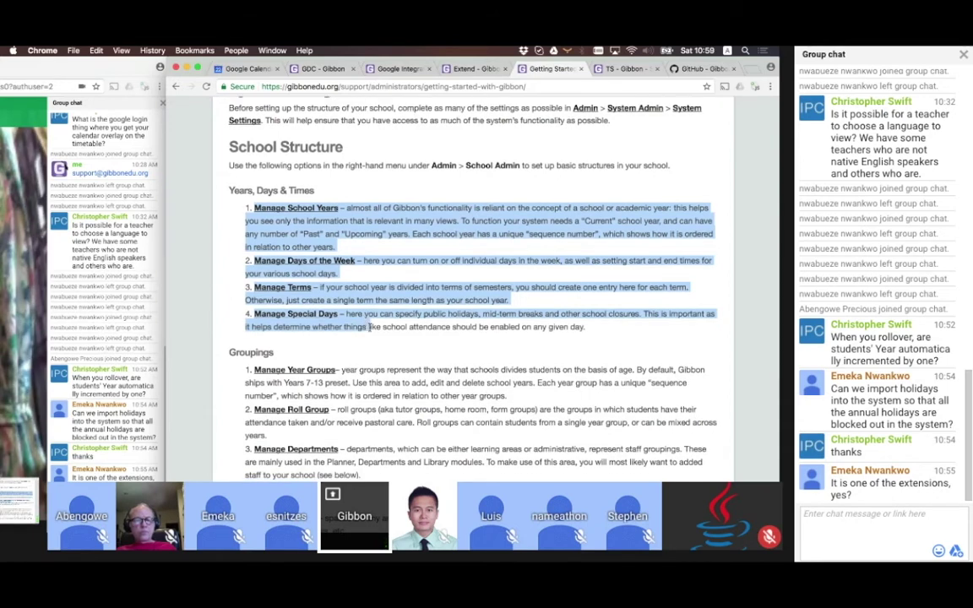
scroll(315, 353, "down", 2)
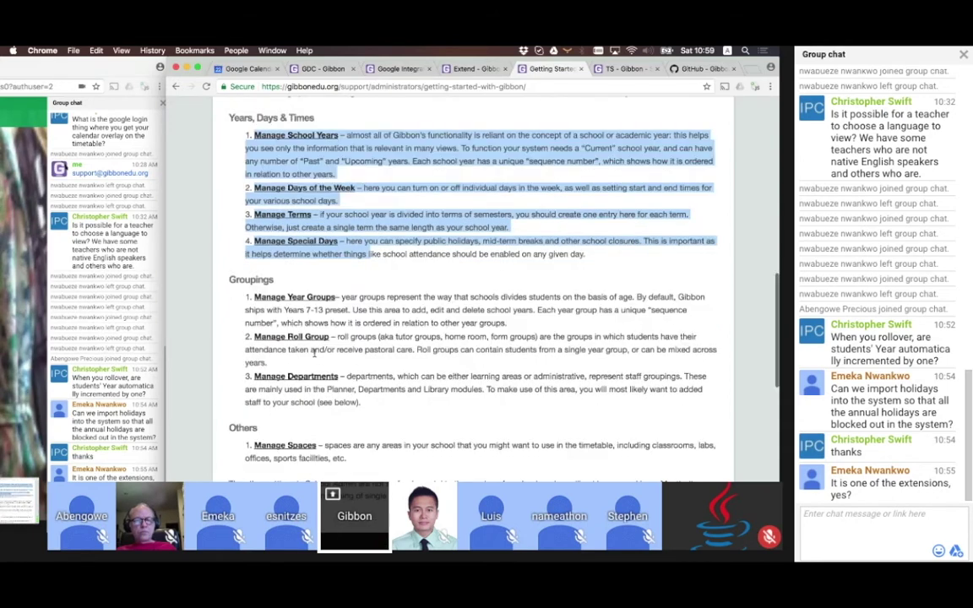
left_click_drag(274, 297, 323, 310)
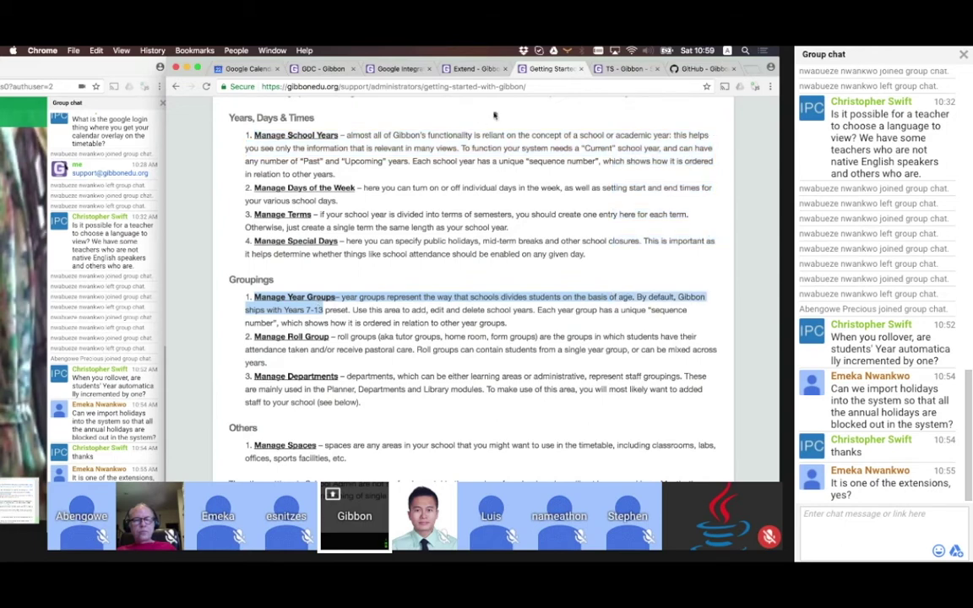
left_click(603, 71)
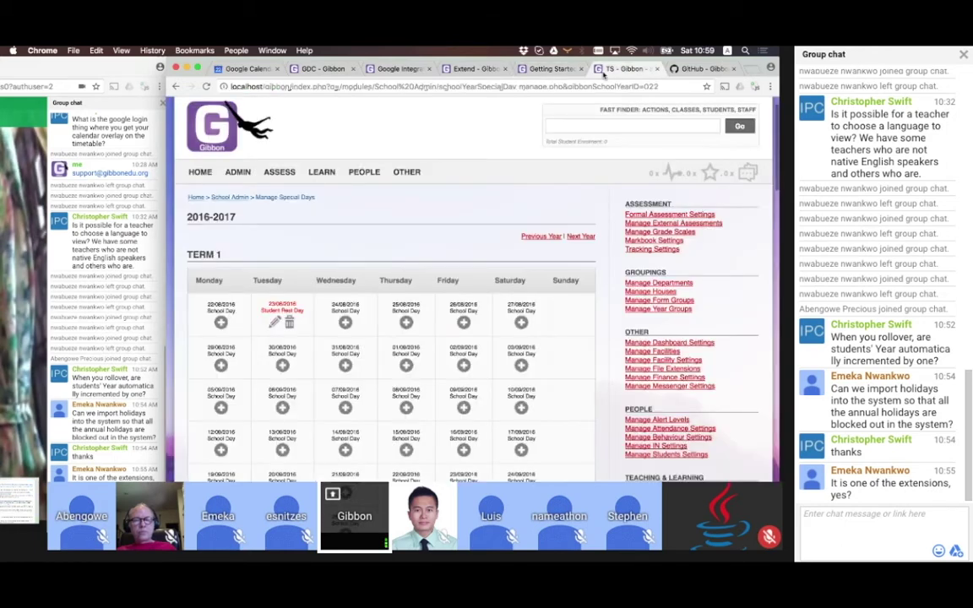
Step: Open Manage Year Groups, highlight the first preset year groups, then switch to the GitHub tab
left_click(658, 308)
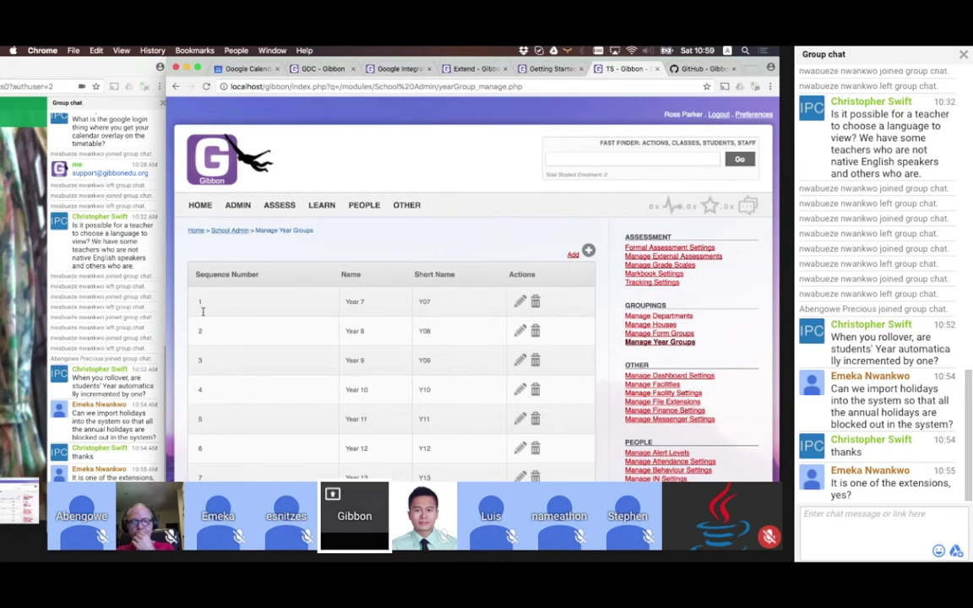
left_click_drag(182, 277, 211, 471)
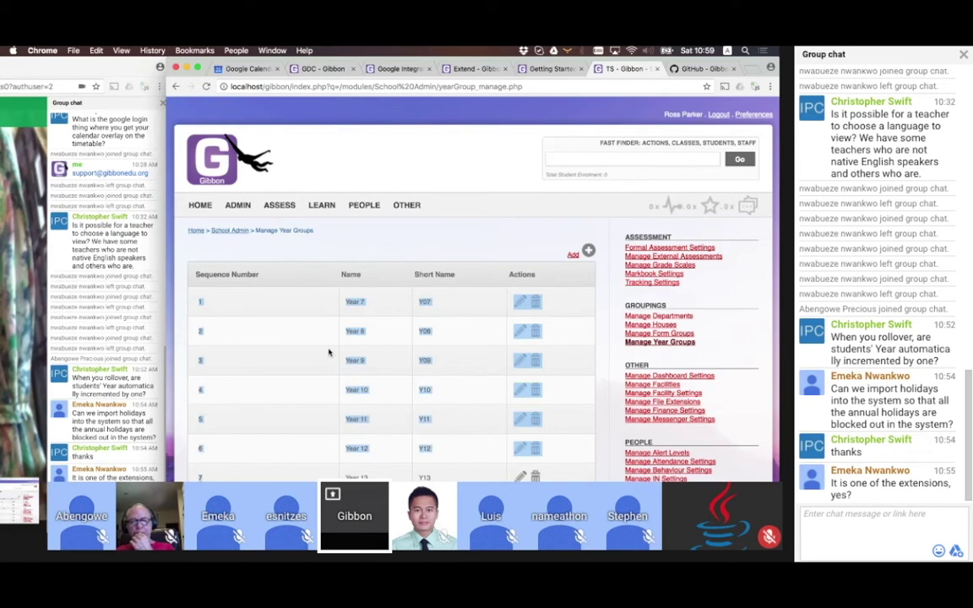
left_click(689, 69)
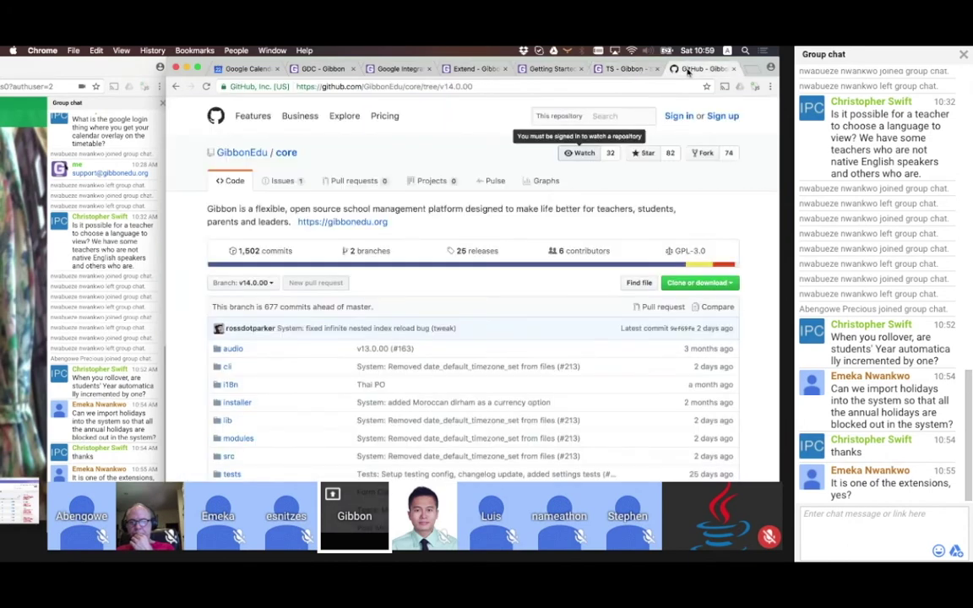
Step: In the guide's Groupings section, highlight the Manage Roll Group heading and its description
left_click(550, 68)
key("alt+shift+Right")
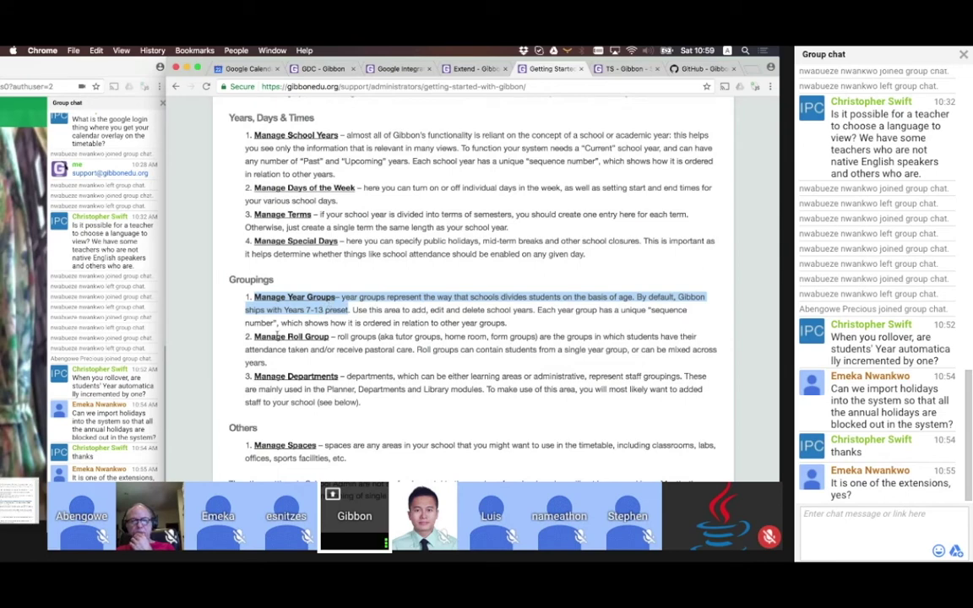
left_click_drag(589, 297, 705, 298)
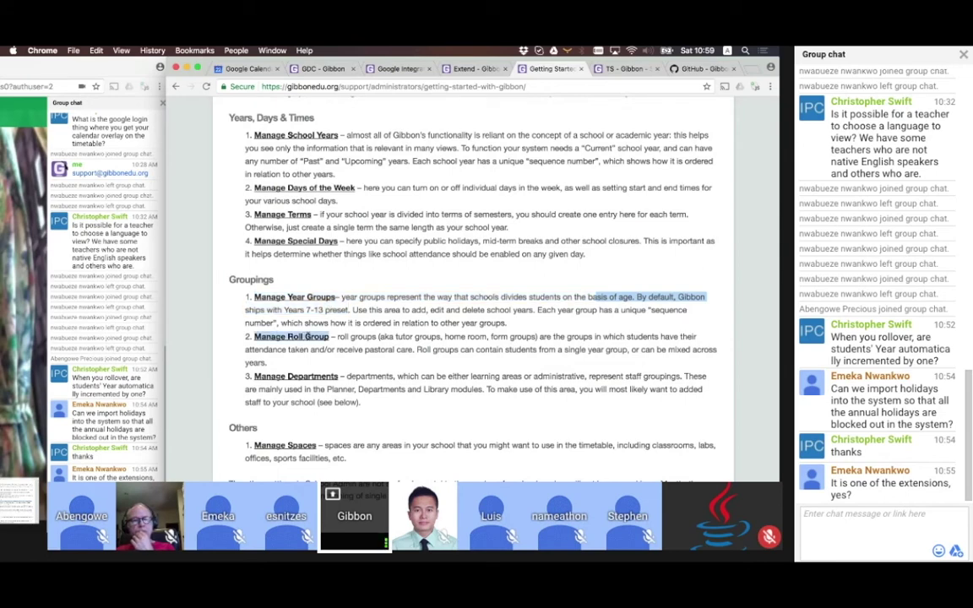
left_click_drag(255, 336, 330, 337)
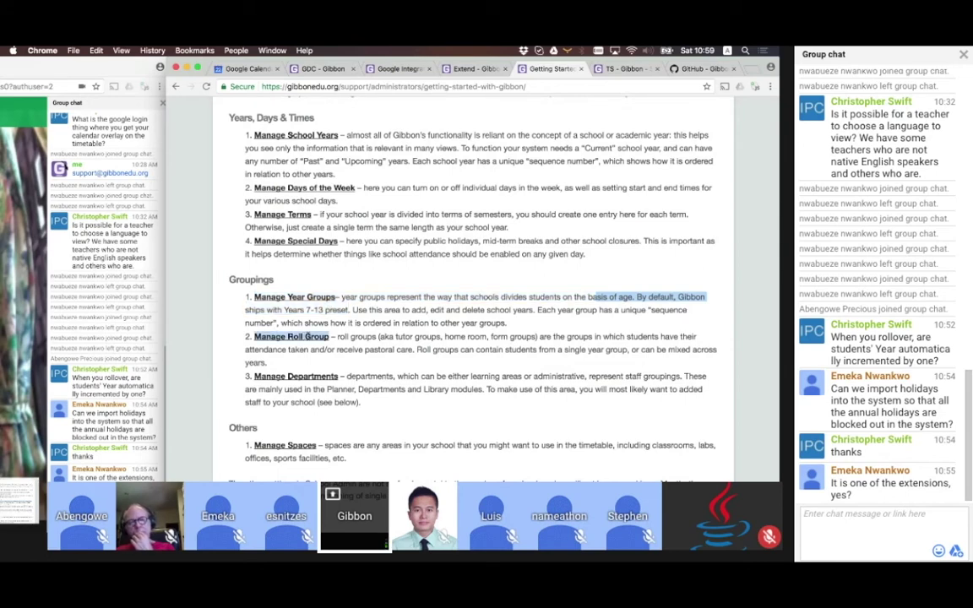
left_click_drag(396, 337, 440, 337)
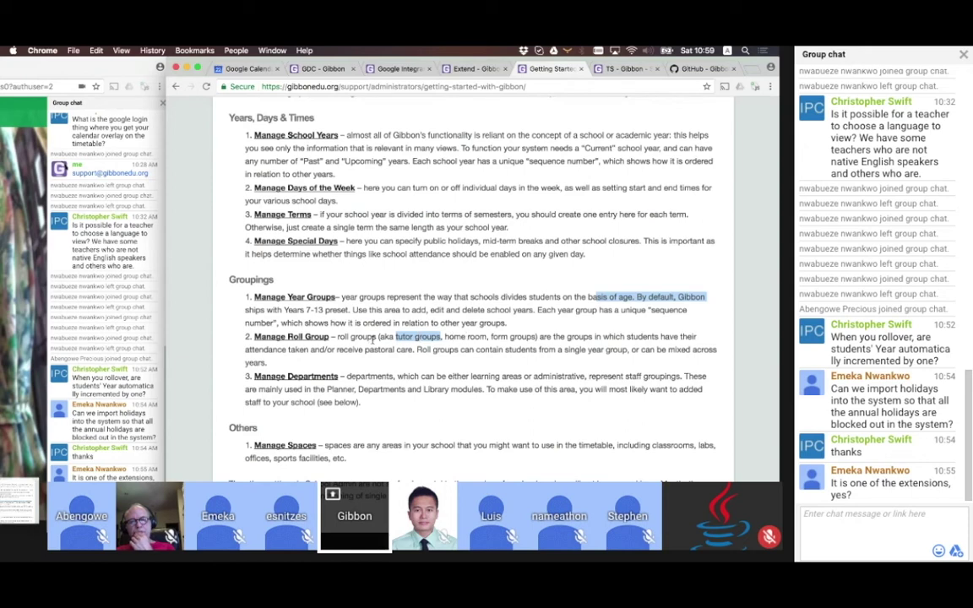
left_click(300, 336)
left_click_drag(300, 336, 329, 336)
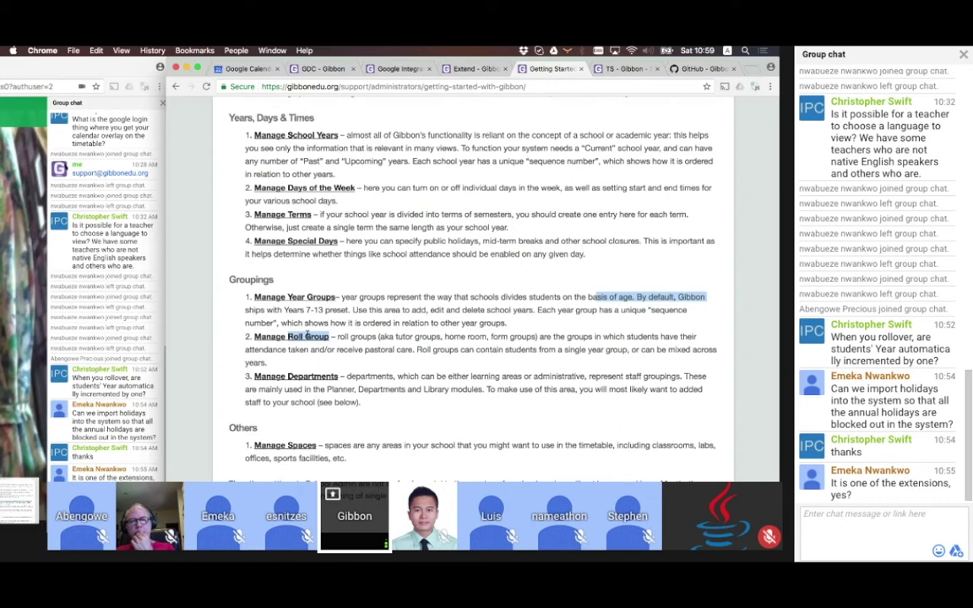
left_click(478, 96)
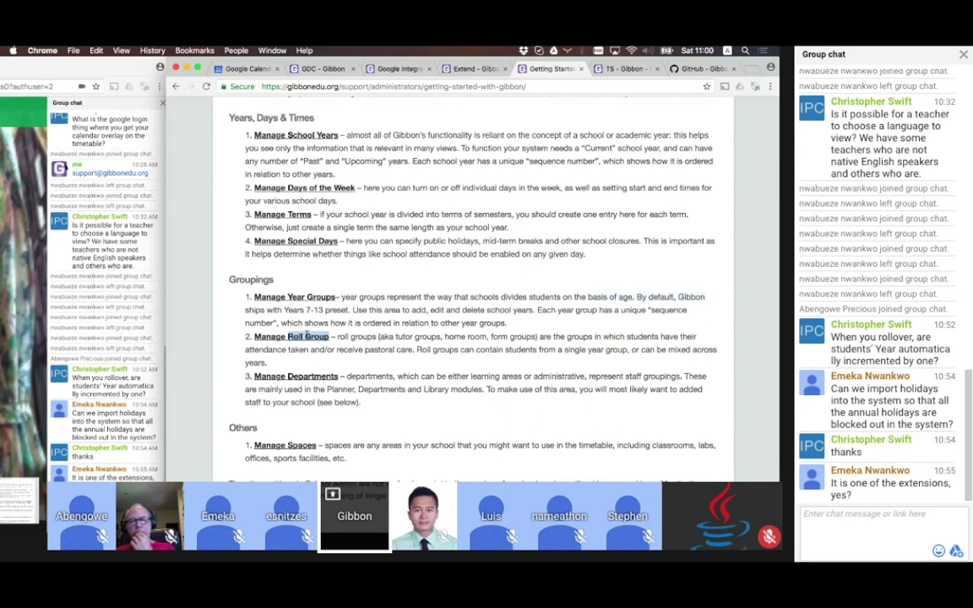
Step: Add the 2016-2017 form group Year 7.1 with name 'Year 7' and short name 7.1
left_click(610, 68)
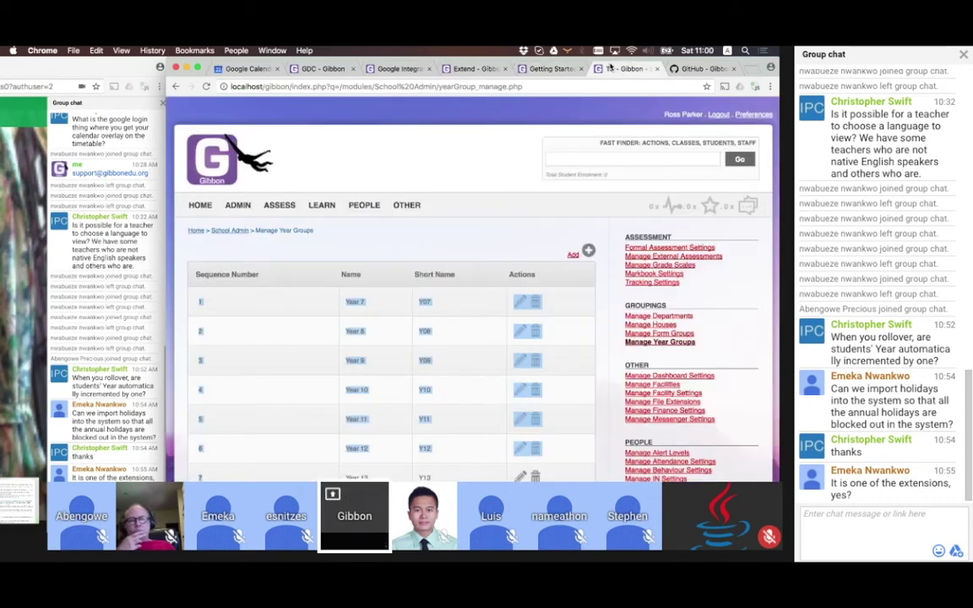
left_click(473, 351)
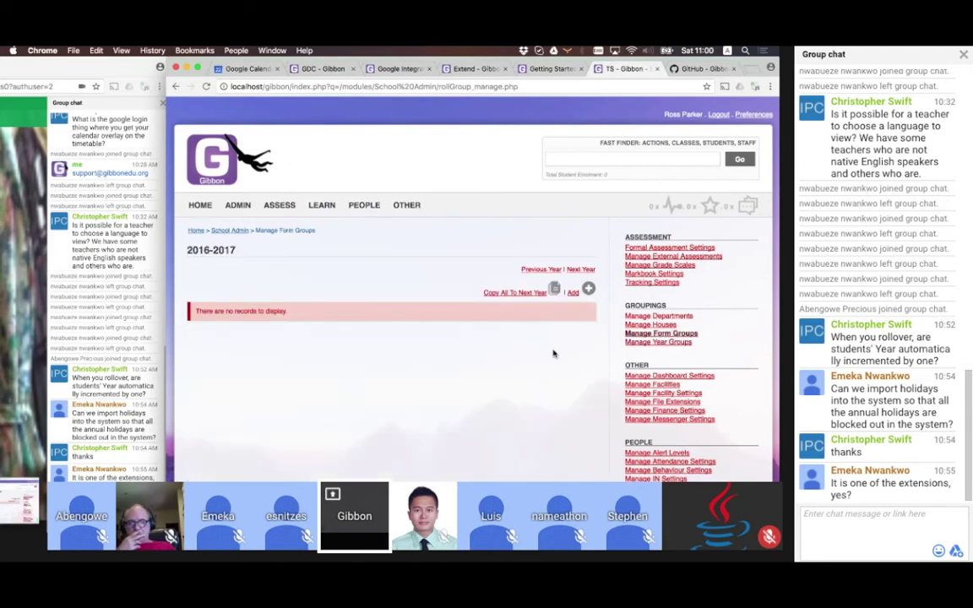
left_click(574, 291)
left_click(452, 276)
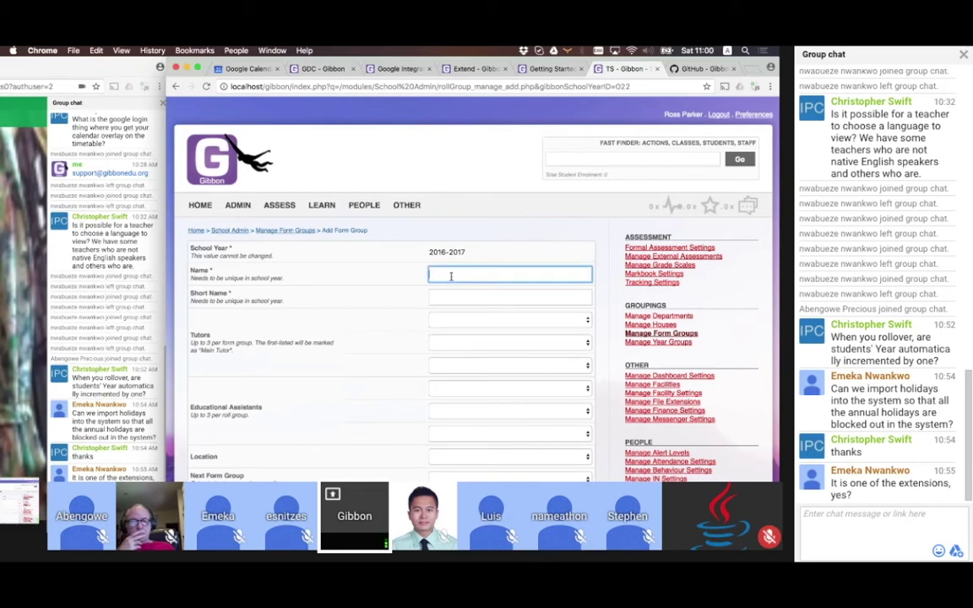
type("Year 7H")
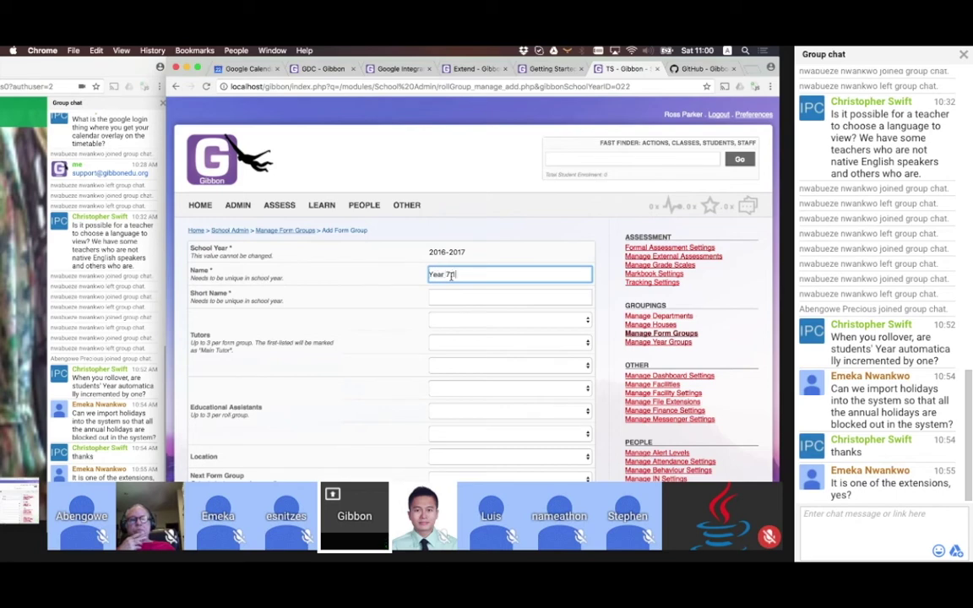
key("Tab")
type("7.1")
scroll(423, 307, "down", 1)
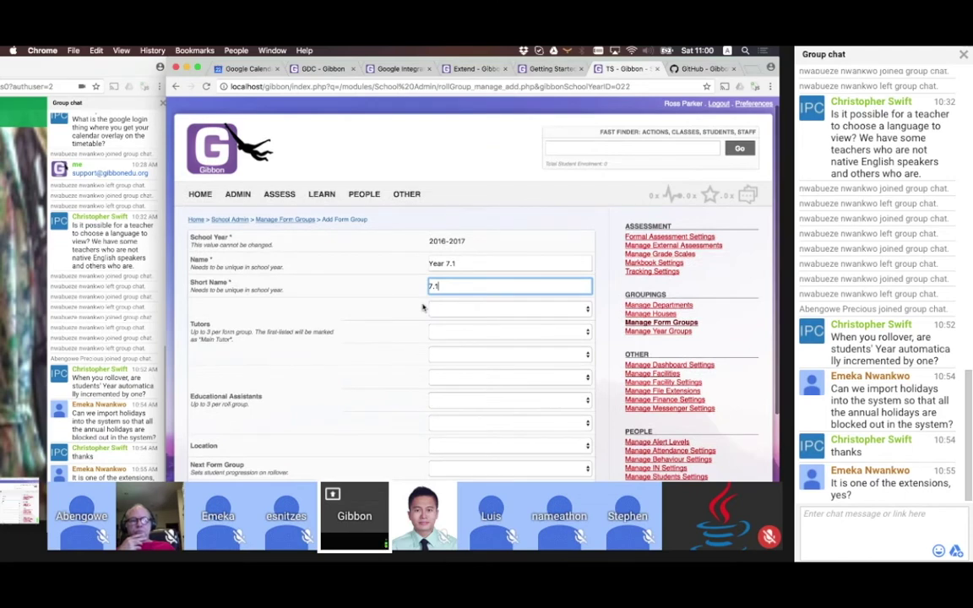
scroll(435, 292, "down", 3)
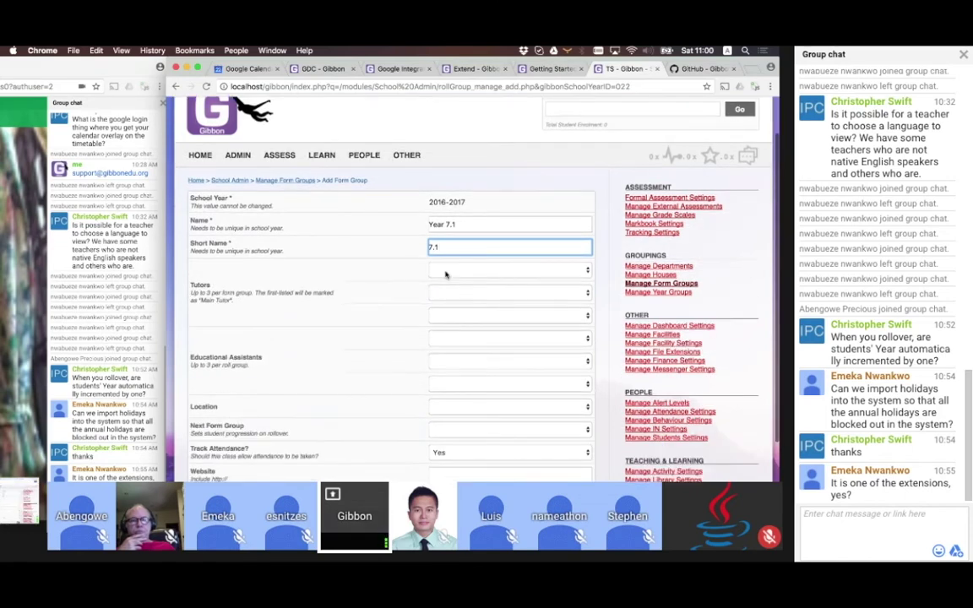
scroll(430, 319, "down", 5)
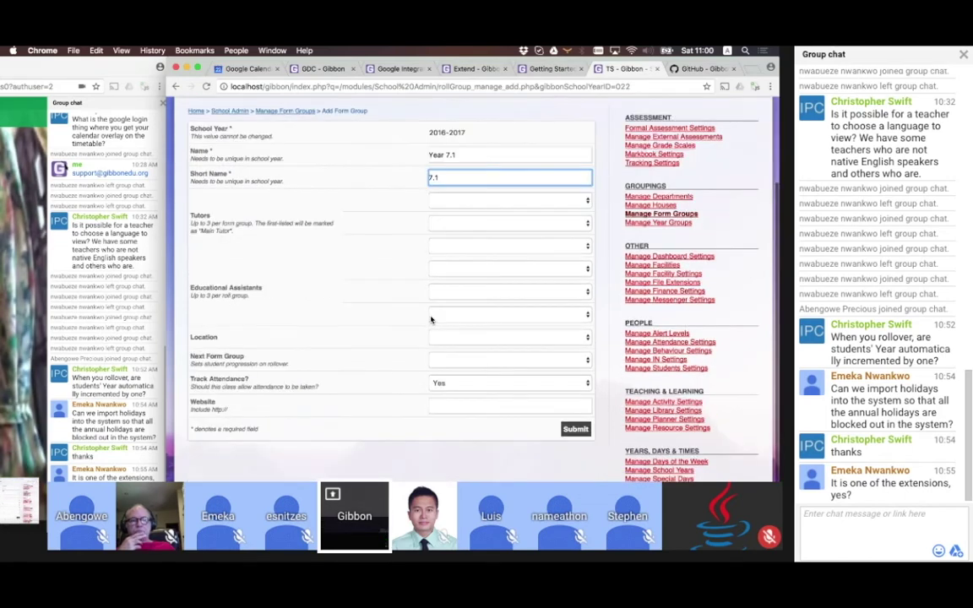
key("Return")
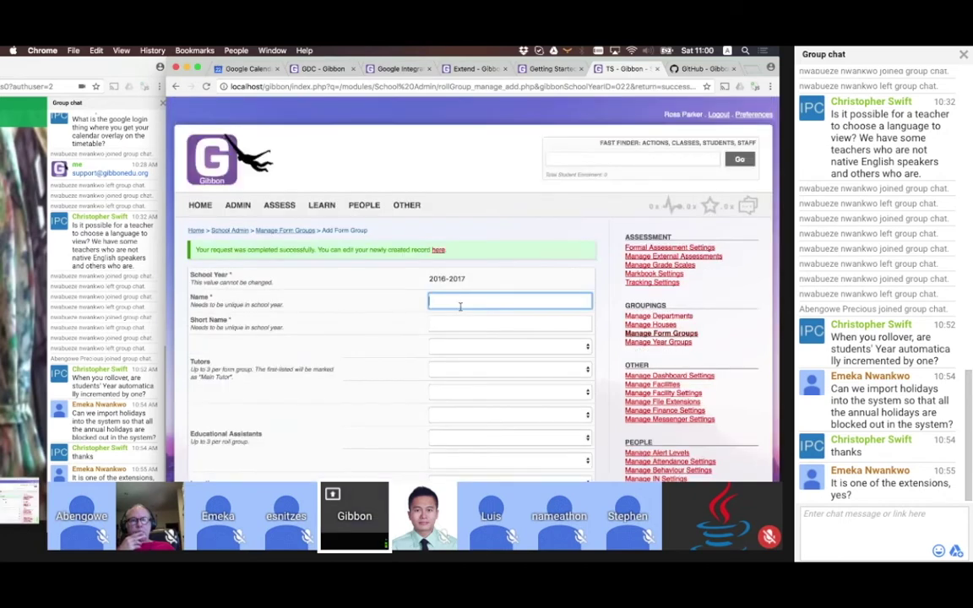
Step: Add form groups Year 7.2 and Year 7.3, then return to the form groups list
type("Year")
type(" 1G")
left_click(456, 328)
type("Y1G")
key("Return")
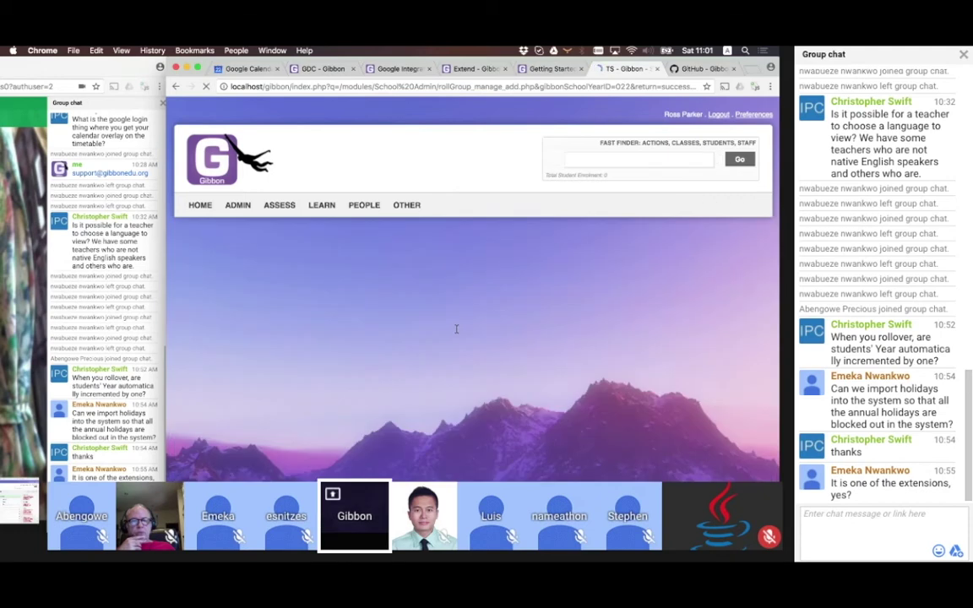
type("Year 7")
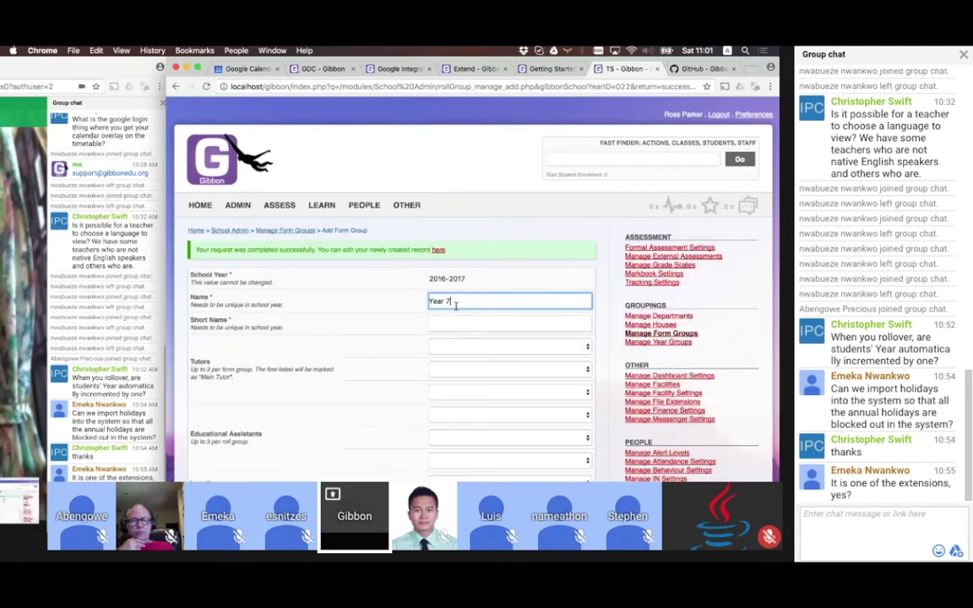
left_click(457, 322)
type("Y7.")
key("Return")
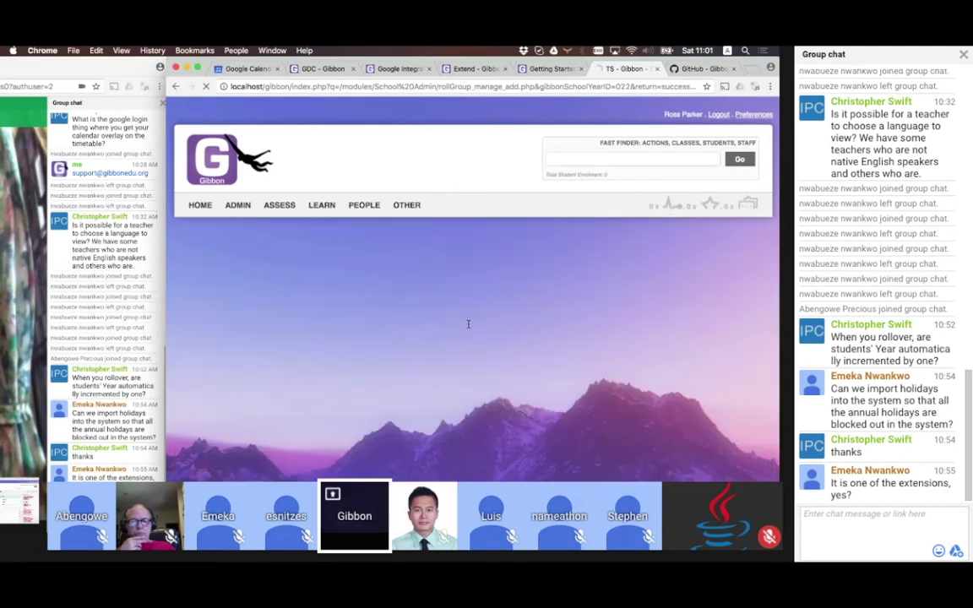
left_click(306, 233)
scroll(357, 343, "down", 1)
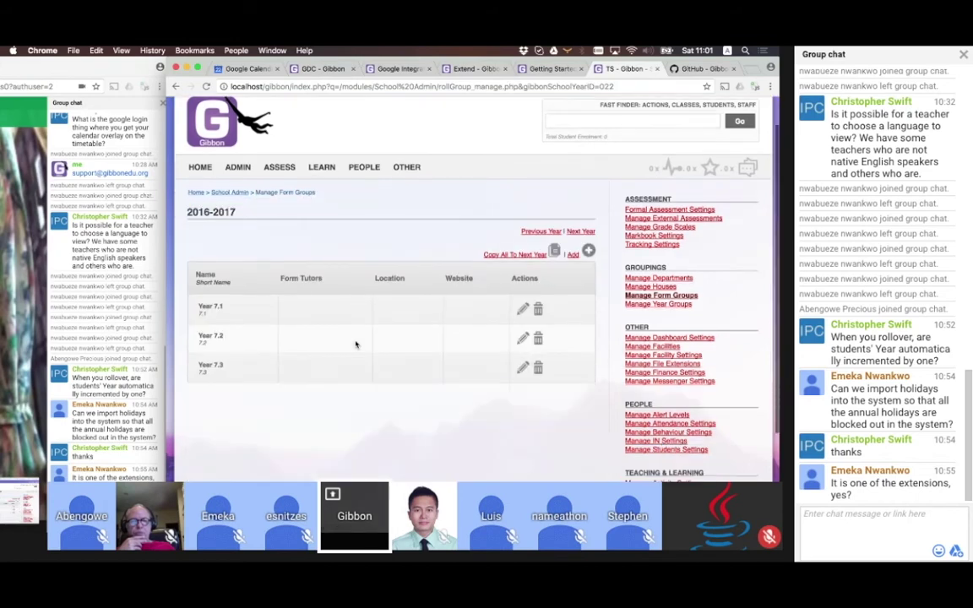
scroll(200, 267, "down", 1)
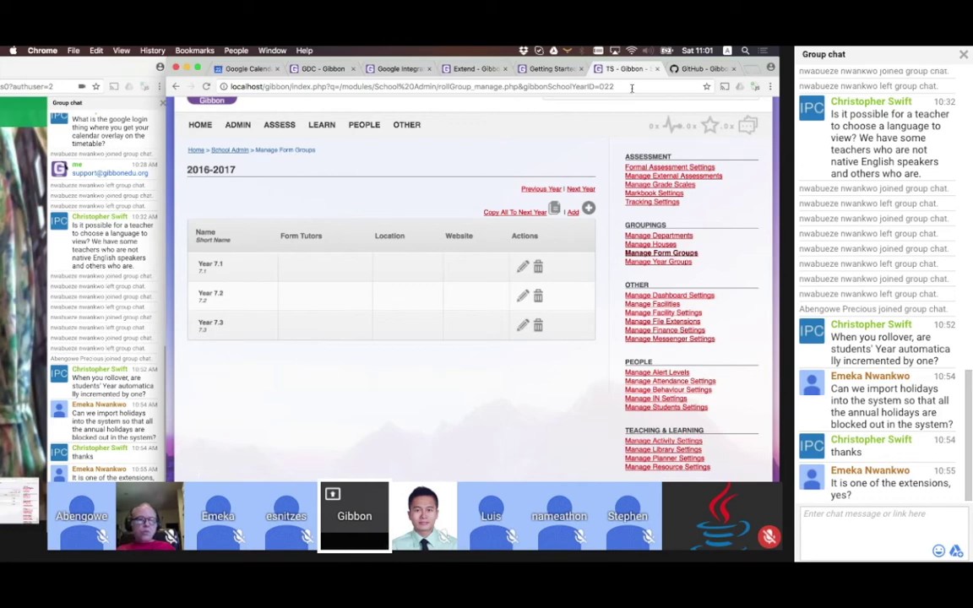
left_click(554, 69)
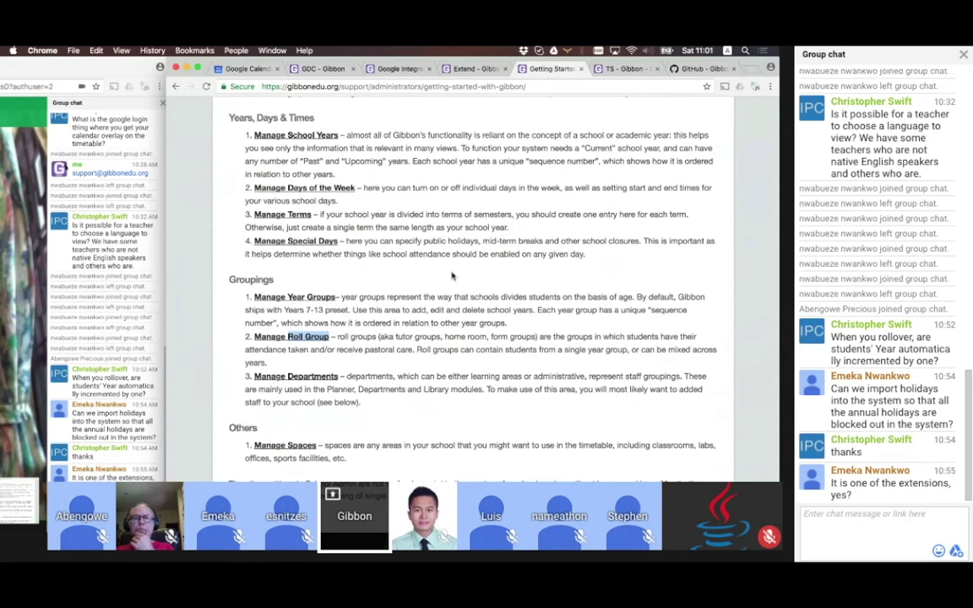
scroll(452, 276, "down", 1)
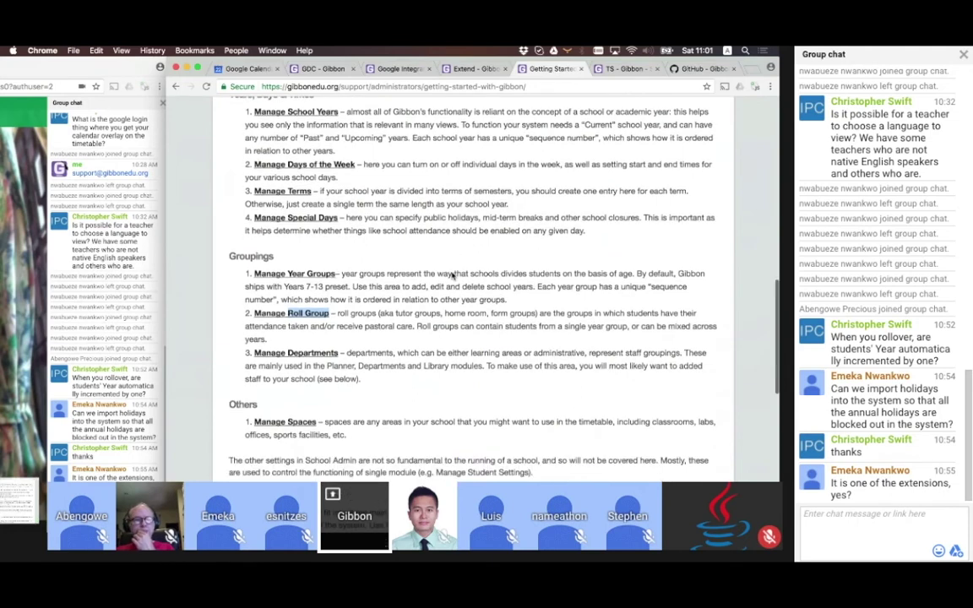
scroll(452, 276, "down", 2)
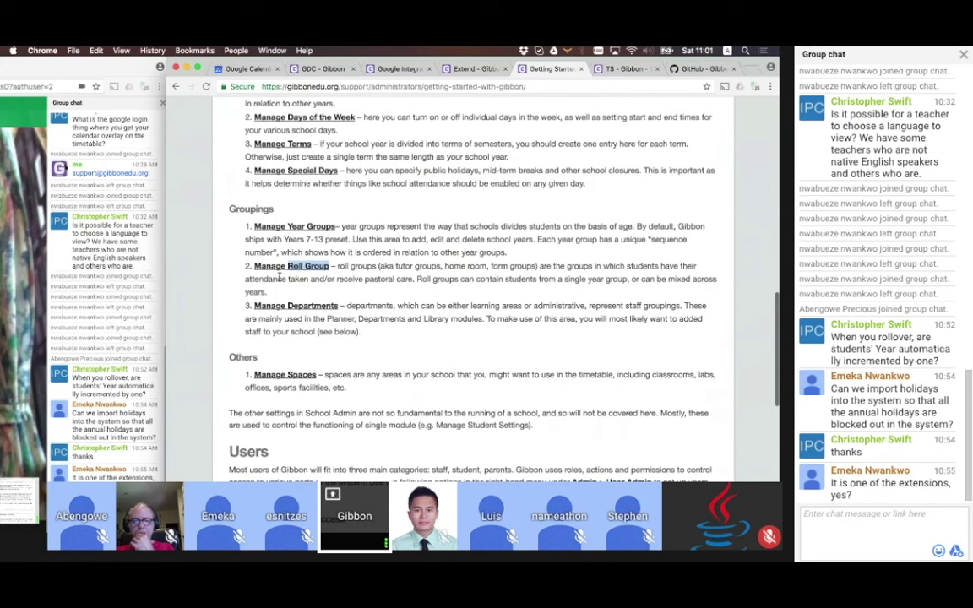
left_click_drag(279, 277, 253, 266)
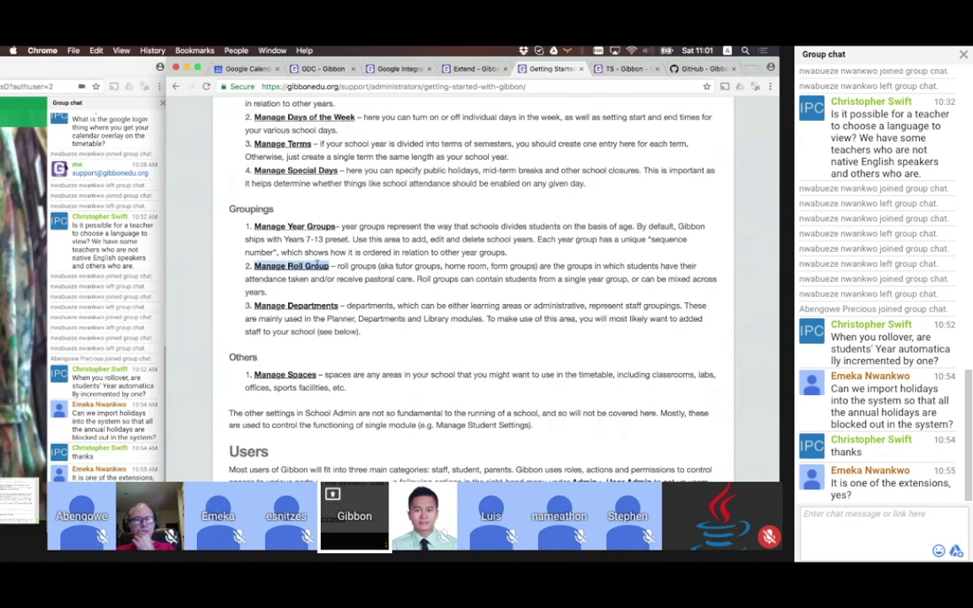
scroll(318, 264, "down", 1)
left_click_drag(337, 289, 293, 287)
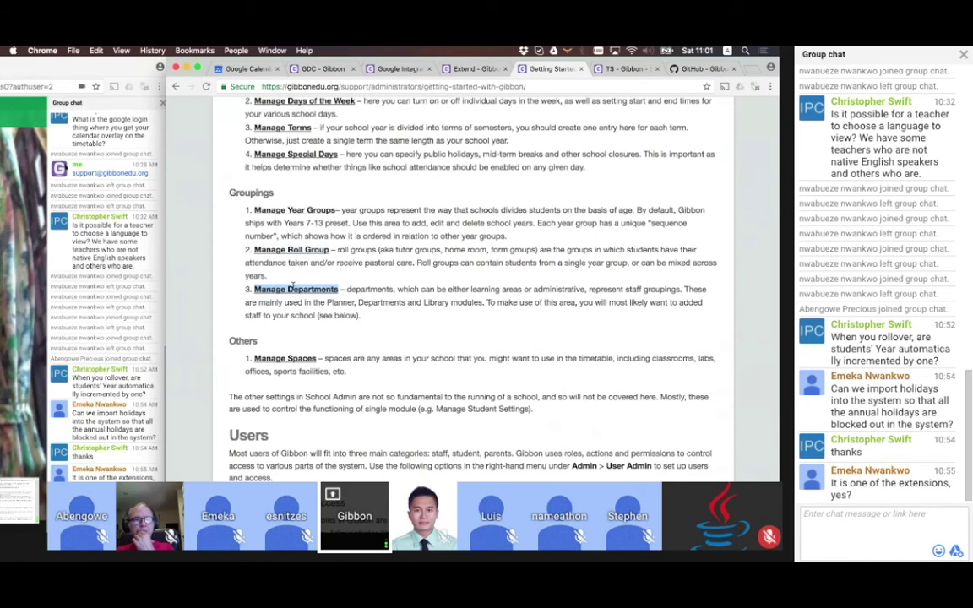
left_click(623, 69)
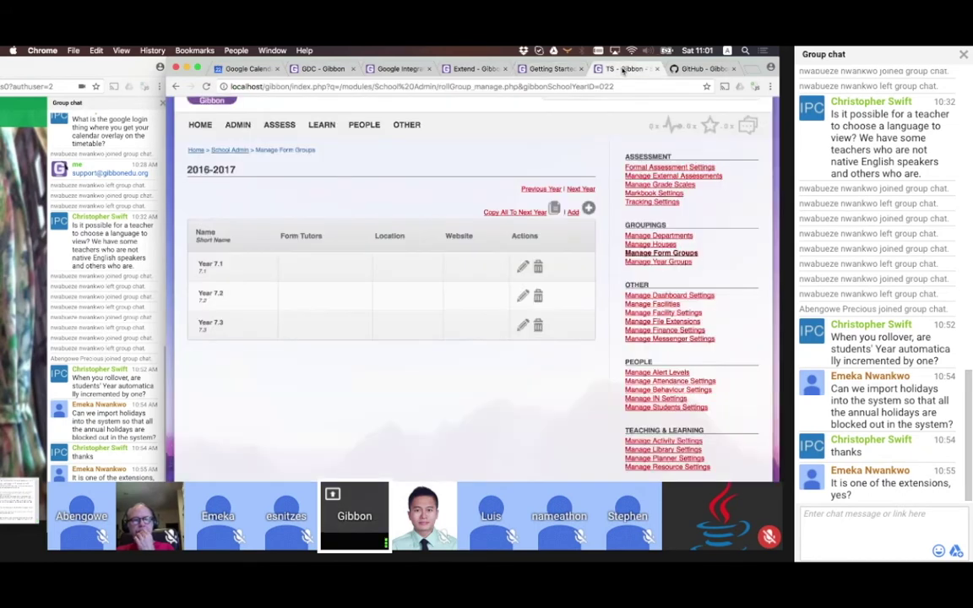
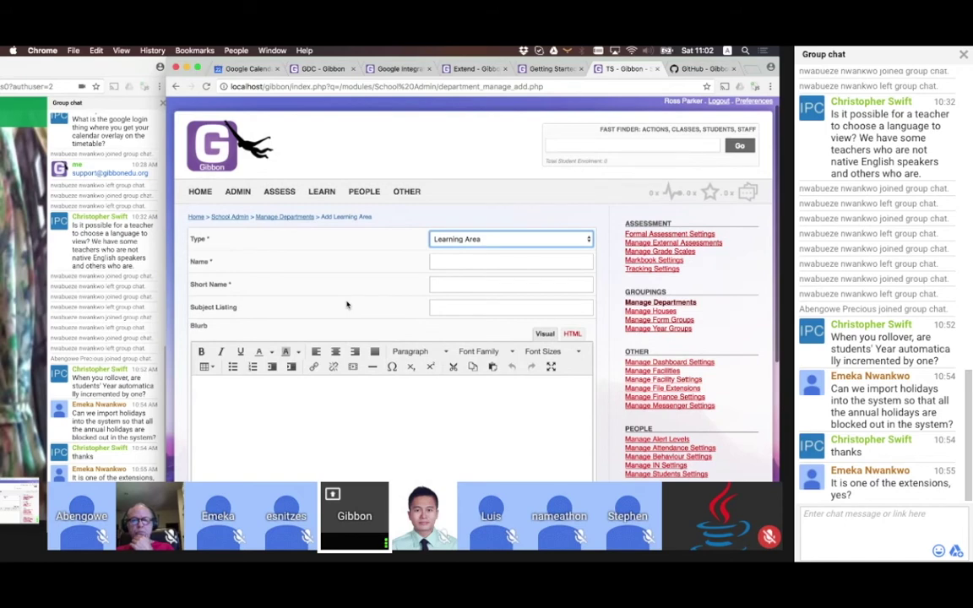
scroll(350, 313, "down", 3)
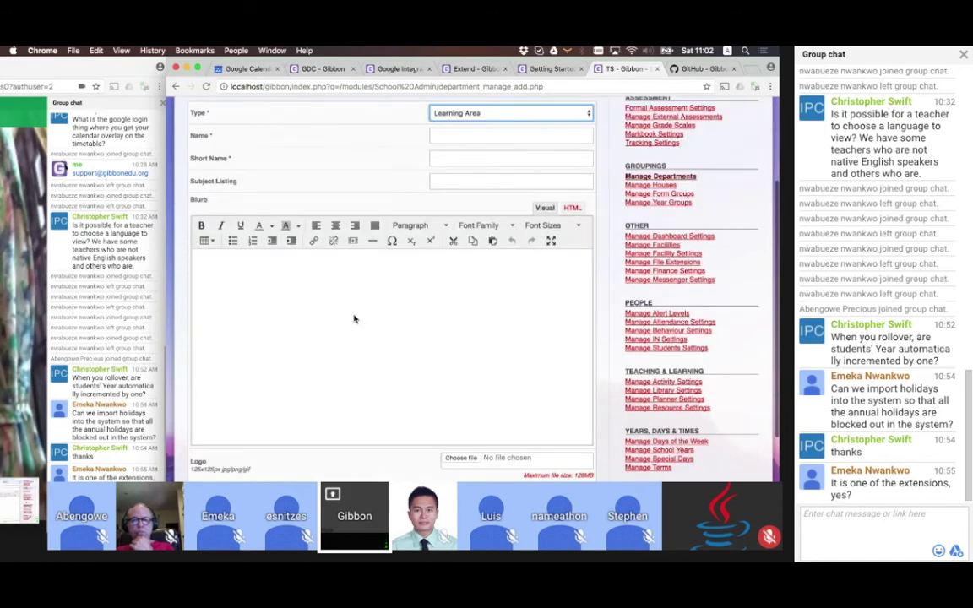
scroll(354, 318, "down", 3)
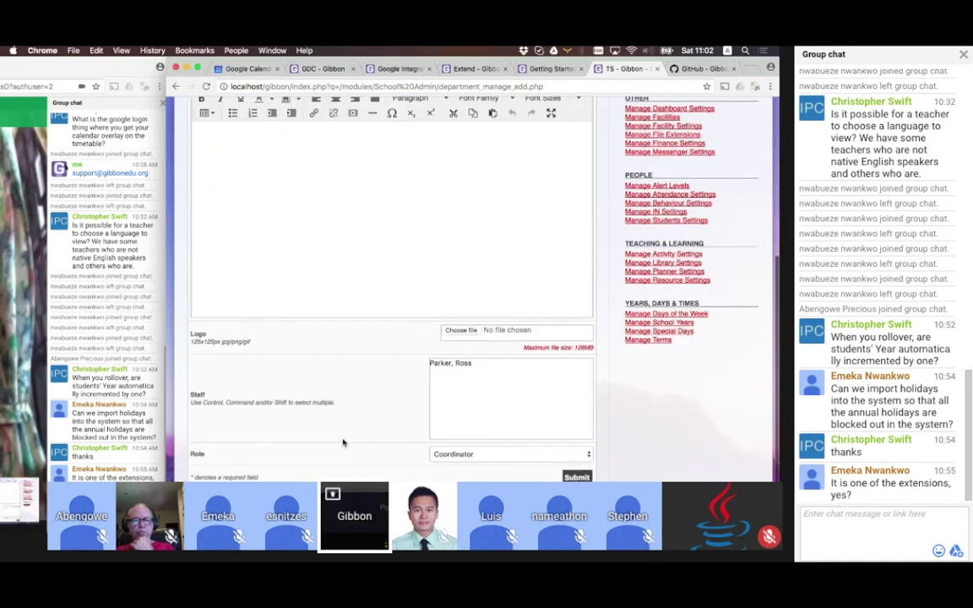
scroll(343, 441, "up", 3)
scroll(367, 265, "up", 4)
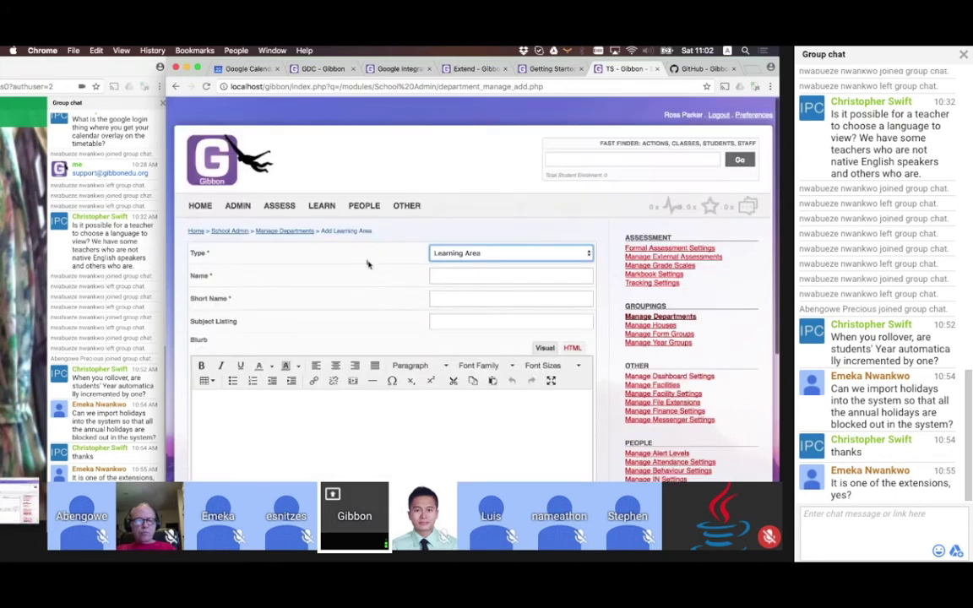
mouse_move(324, 207)
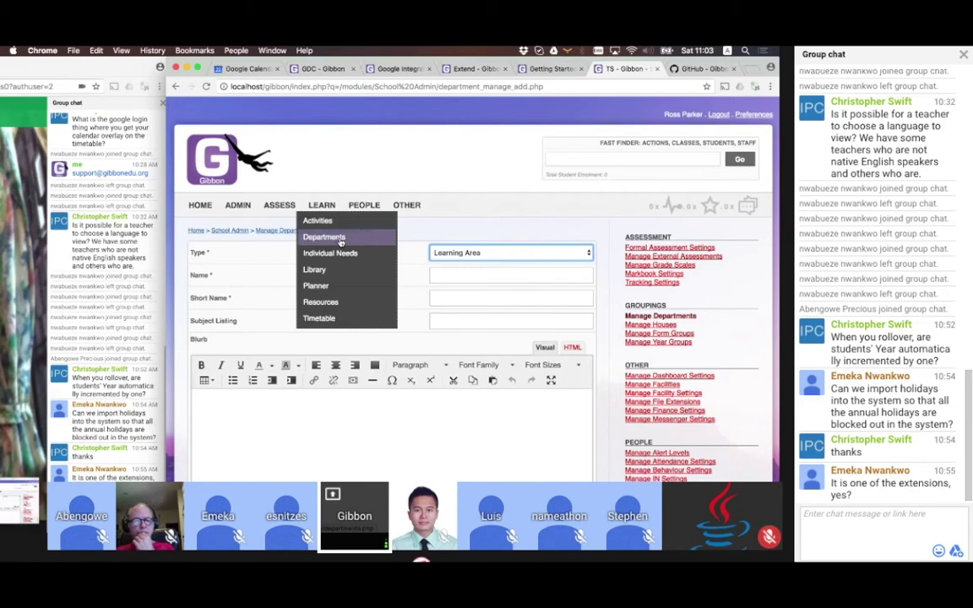
left_click(466, 212)
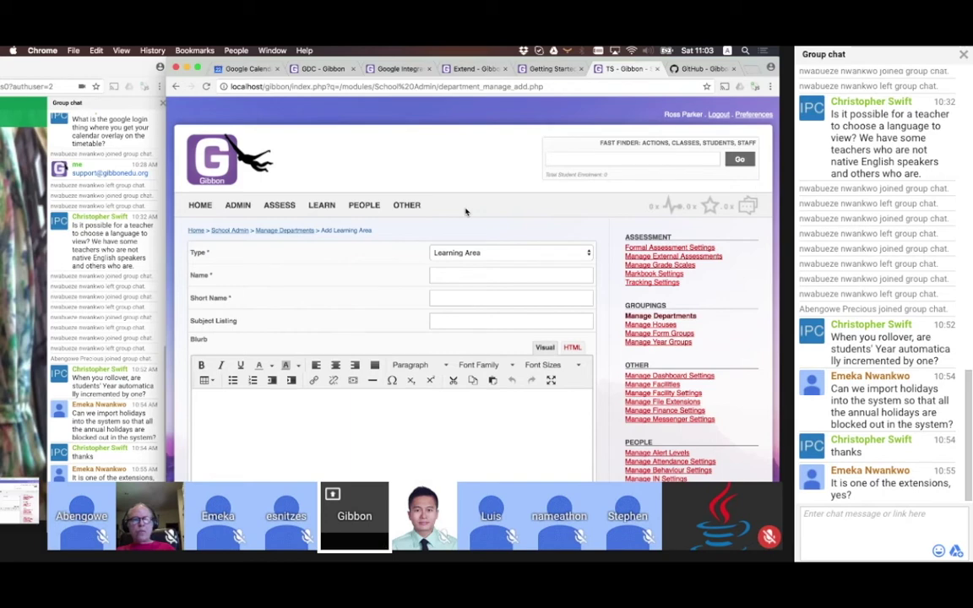
left_click(547, 69)
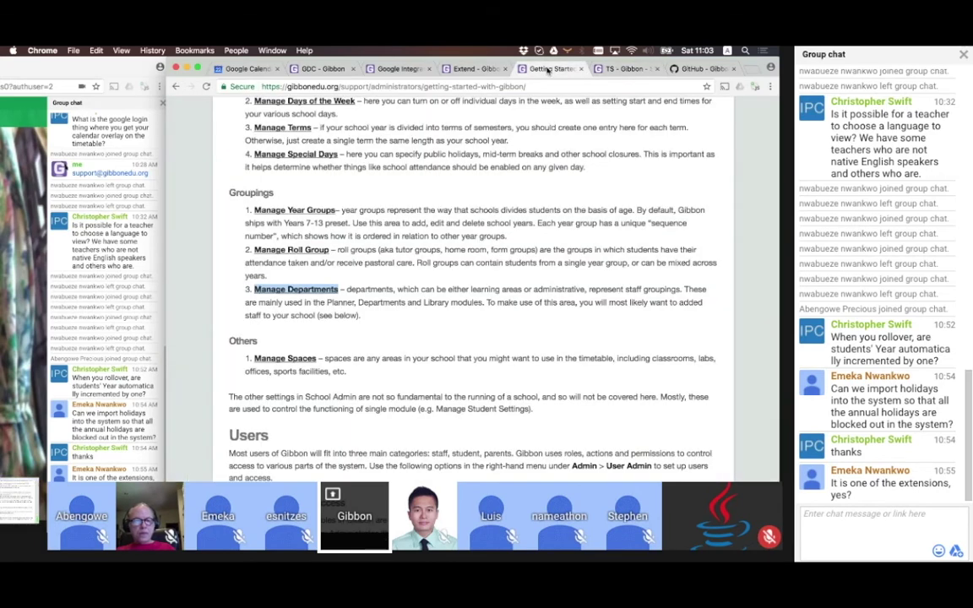
scroll(471, 200, "down", 1)
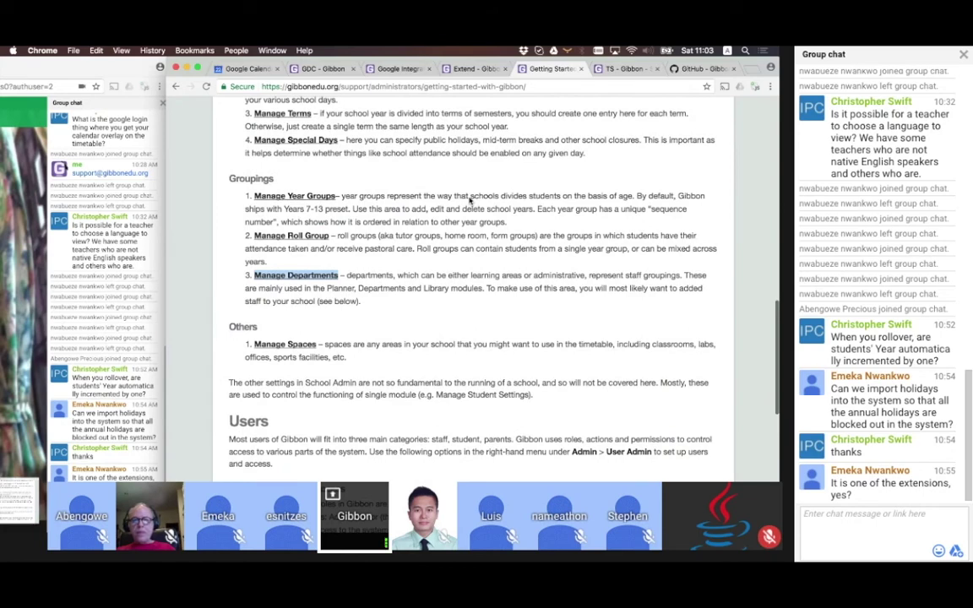
scroll(470, 200, "down", 3)
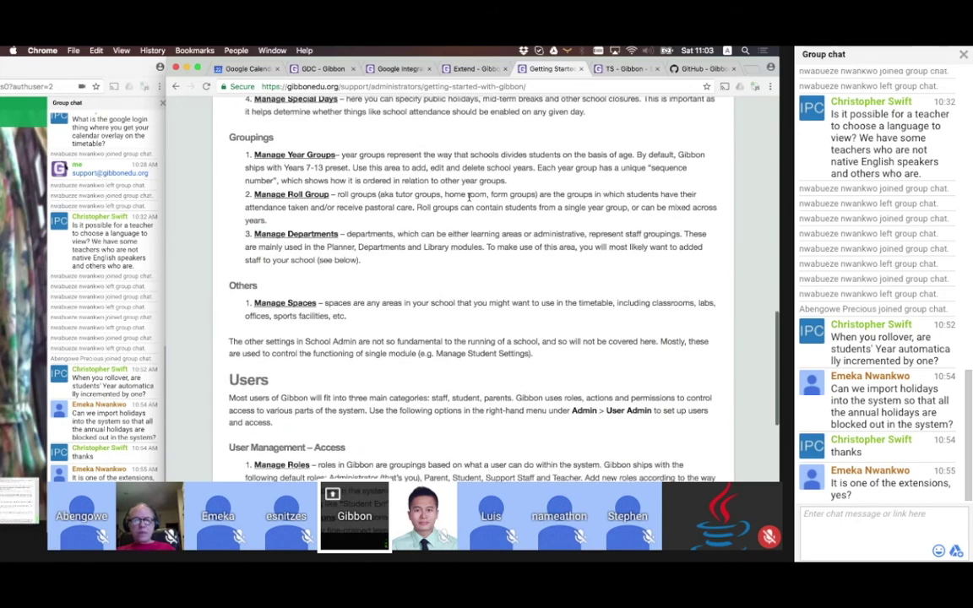
scroll(468, 197, "up", 6)
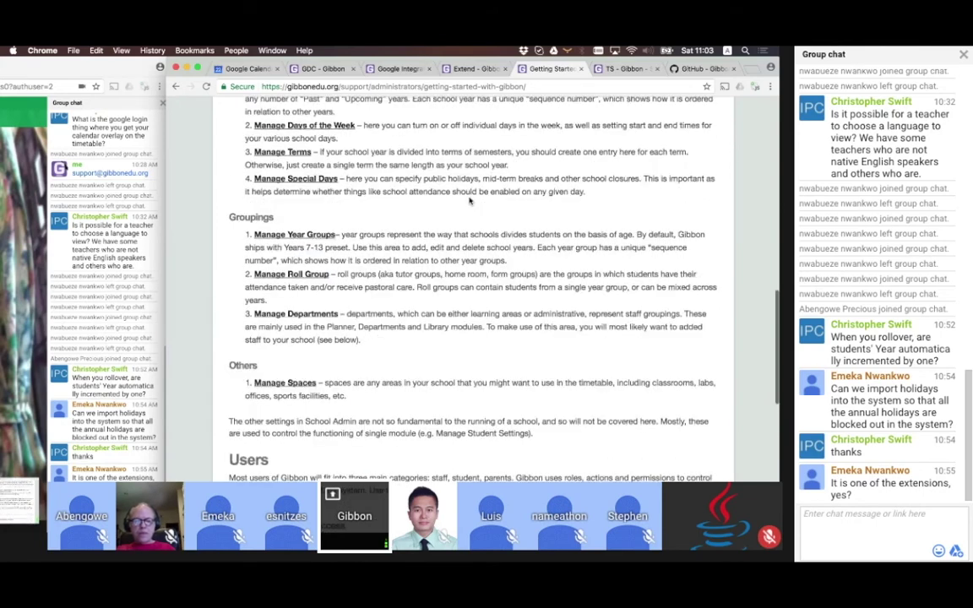
scroll(470, 200, "down", 4)
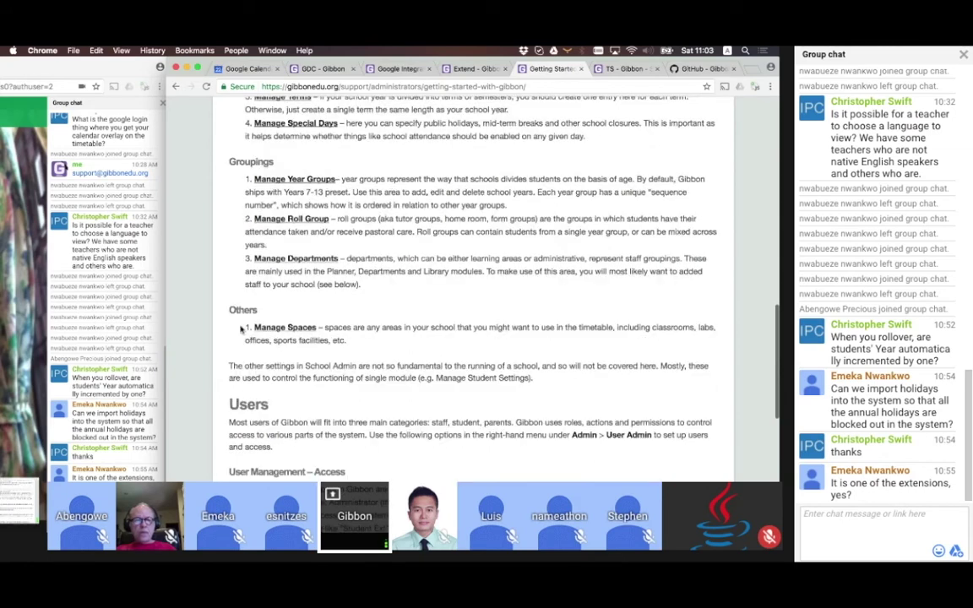
left_click_drag(242, 329, 338, 330)
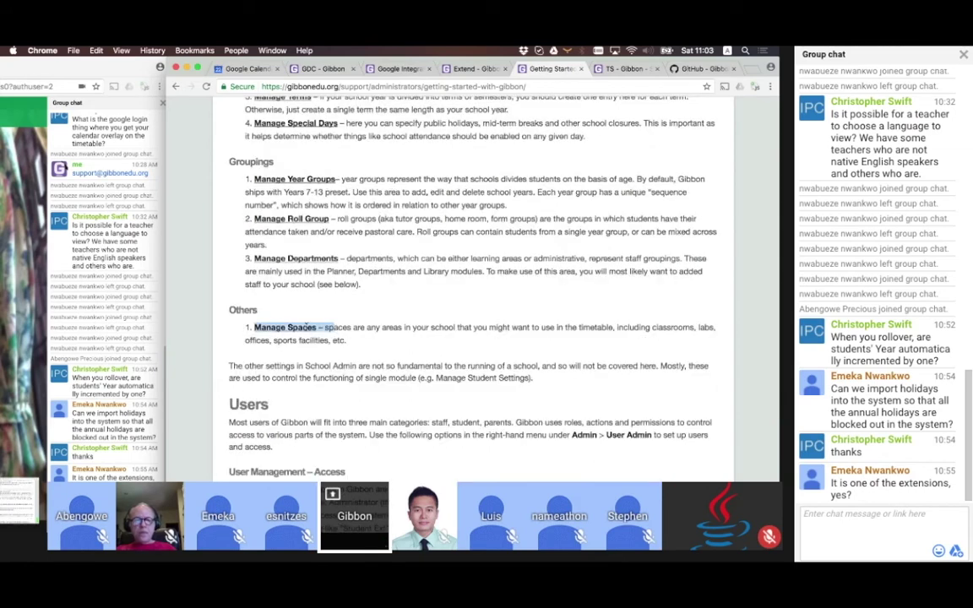
double_click(304, 328)
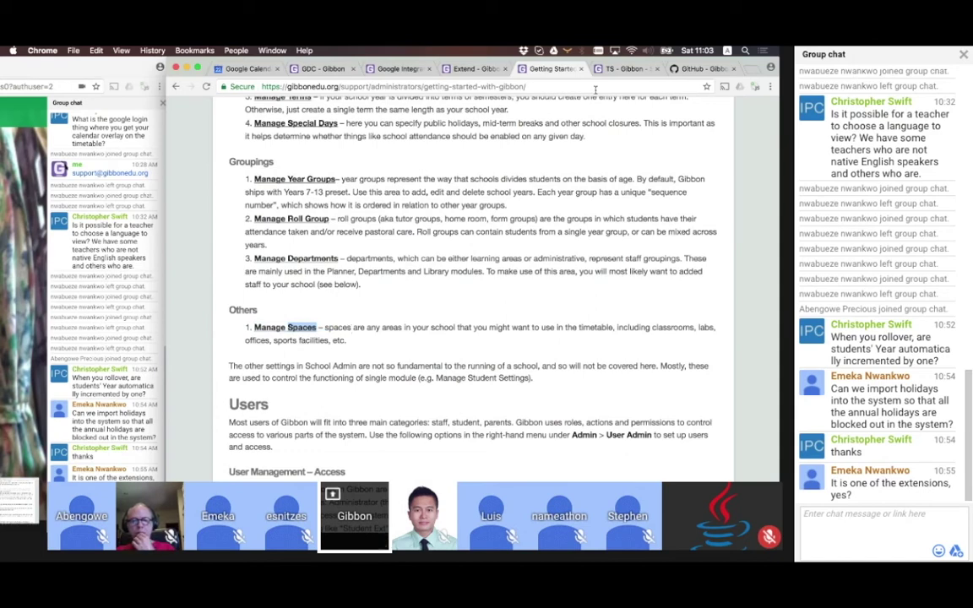
left_click(612, 71)
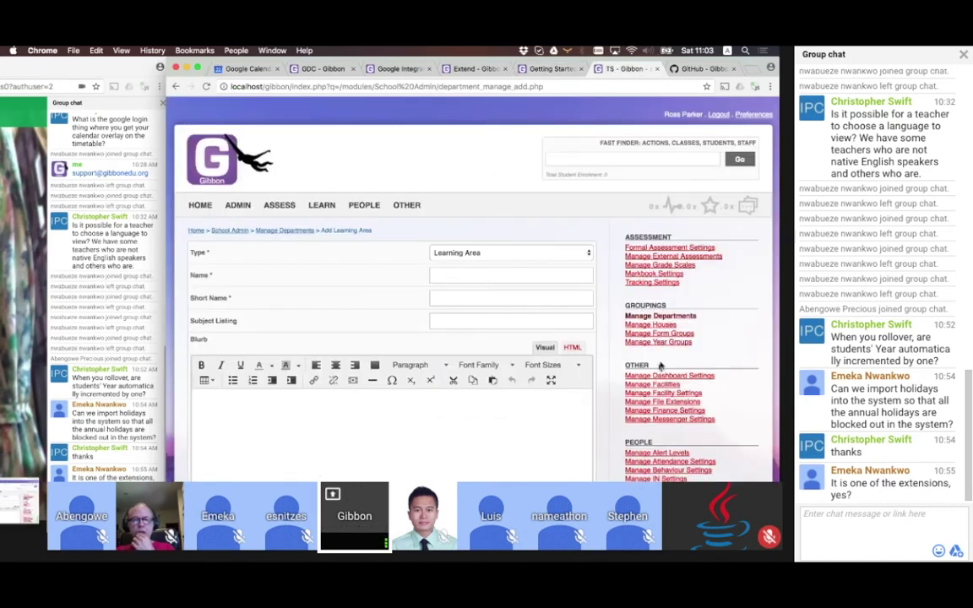
Step: Close the expired GDC - Gibbon tab and log back into TS - Gibbon as administrator
left_click(647, 386)
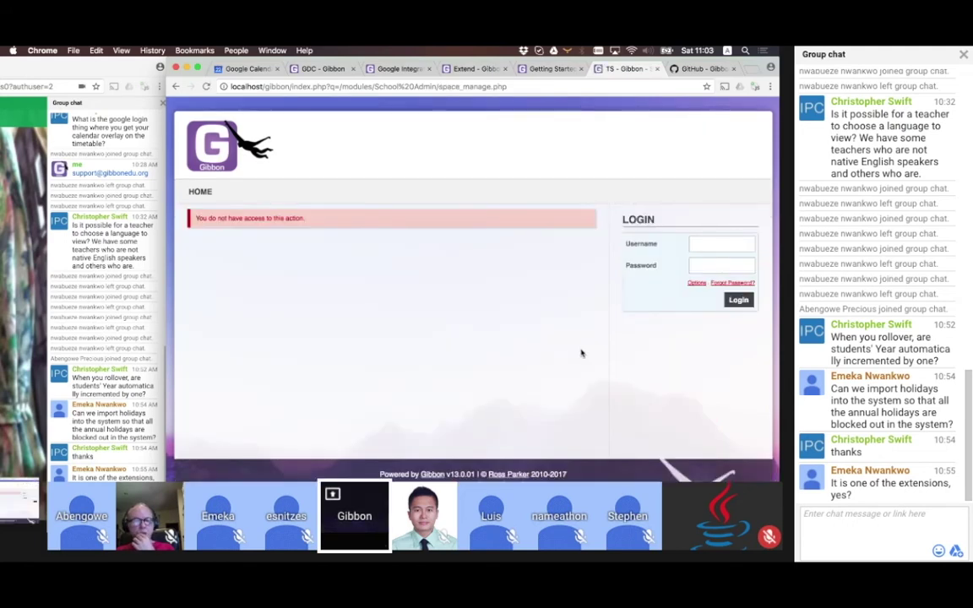
left_click(701, 243)
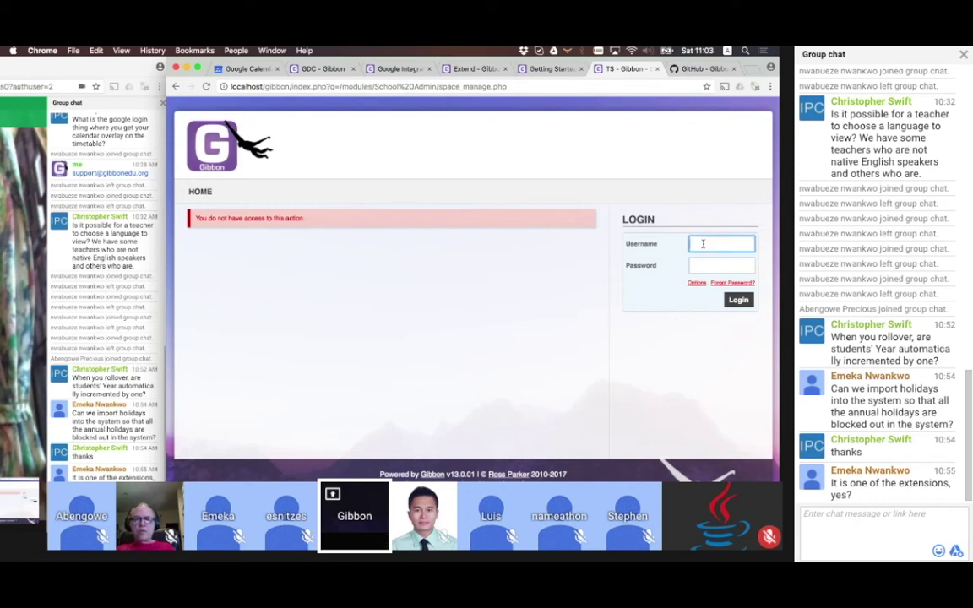
left_click(328, 69)
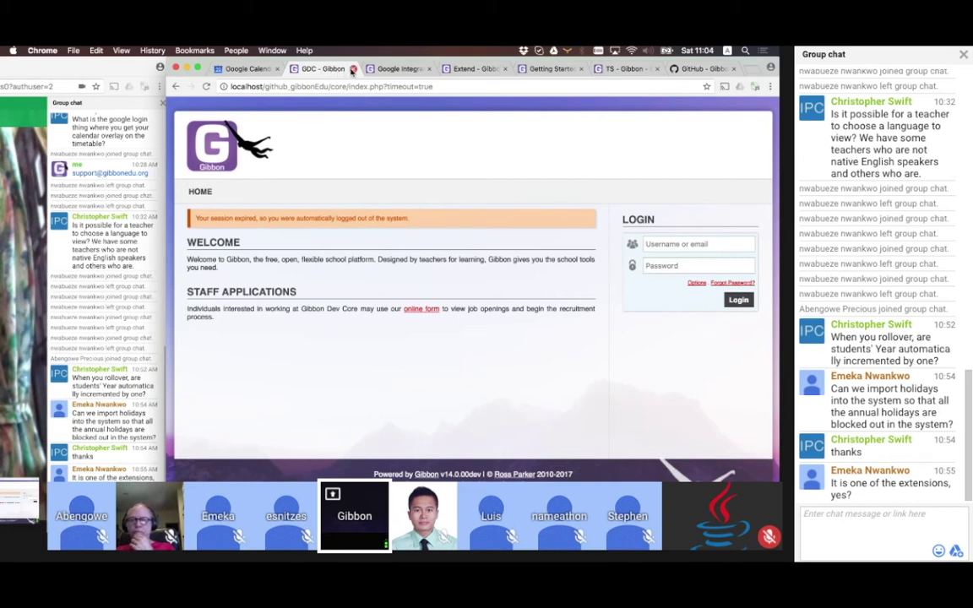
left_click(353, 69)
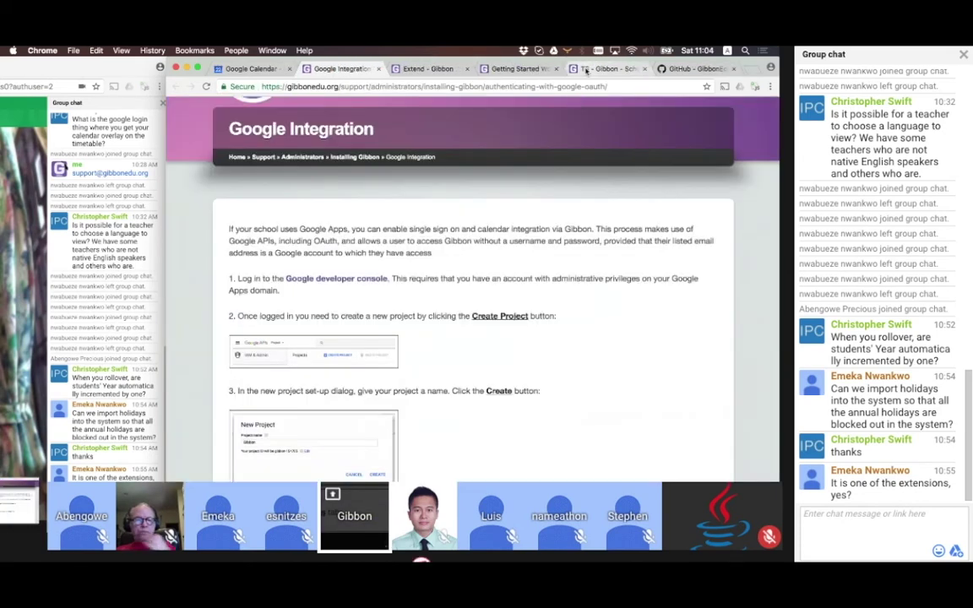
left_click(587, 69)
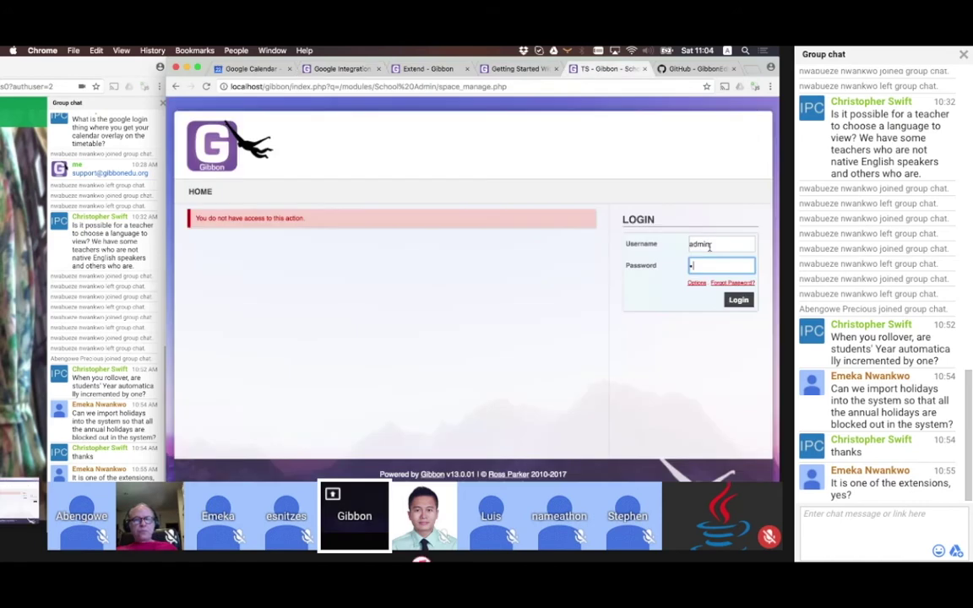
key("Return")
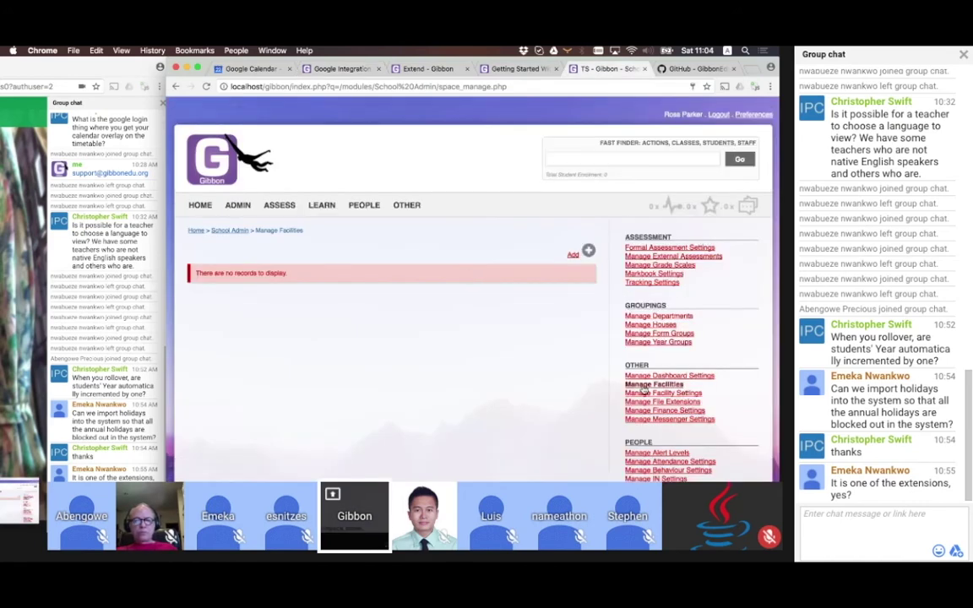
Step: Add a new facility named C108 and look over the rest of the form
left_click(574, 254)
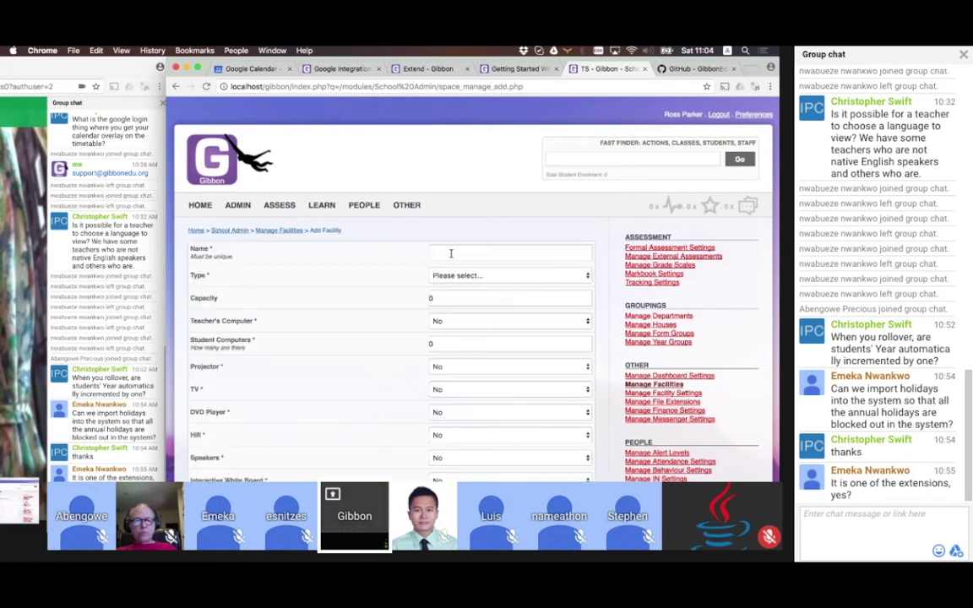
left_click(451, 254)
type("C108")
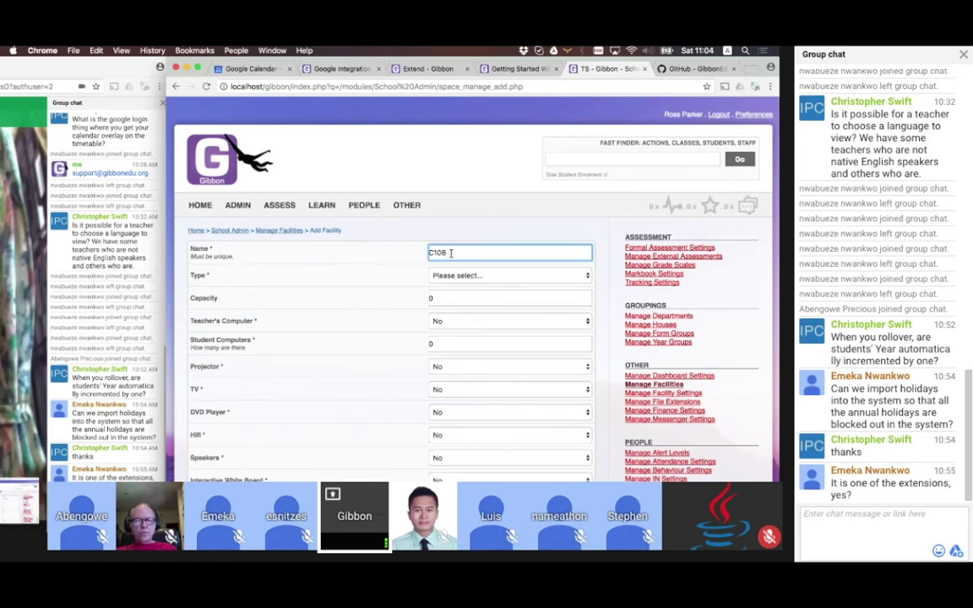
scroll(451, 253, "down", 1)
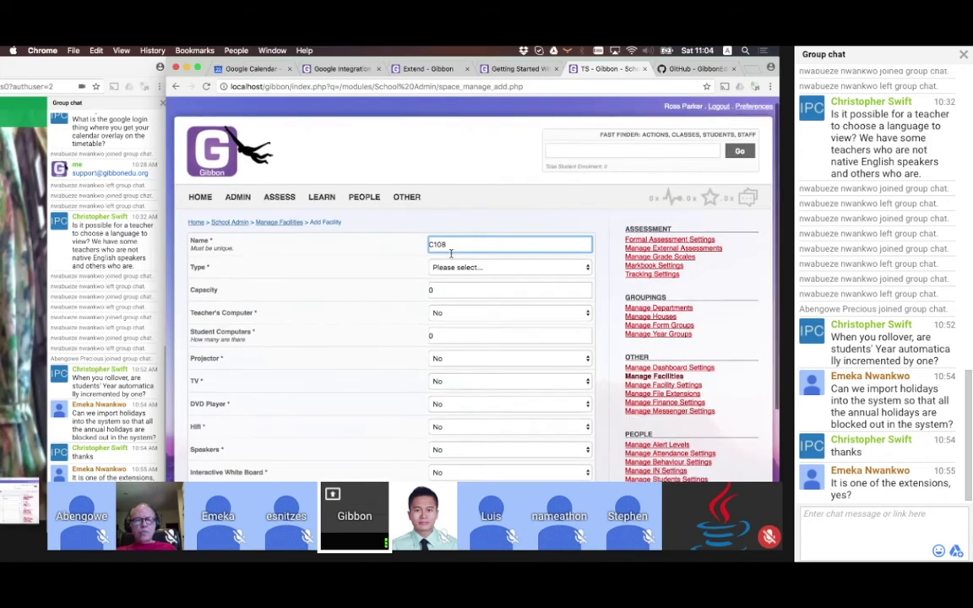
scroll(451, 254, "down", 2)
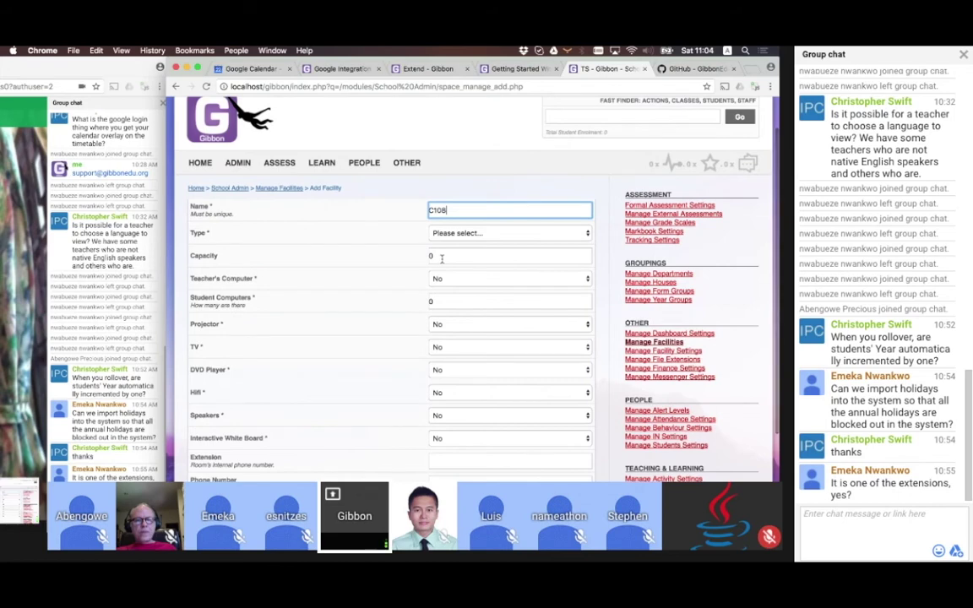
scroll(441, 258, "down", 3)
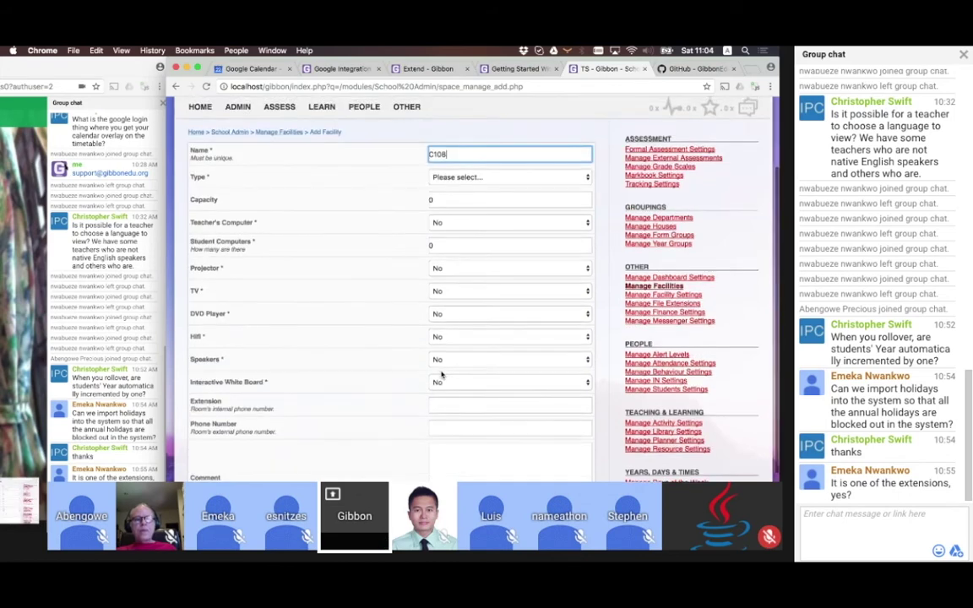
scroll(441, 375, "up", 5)
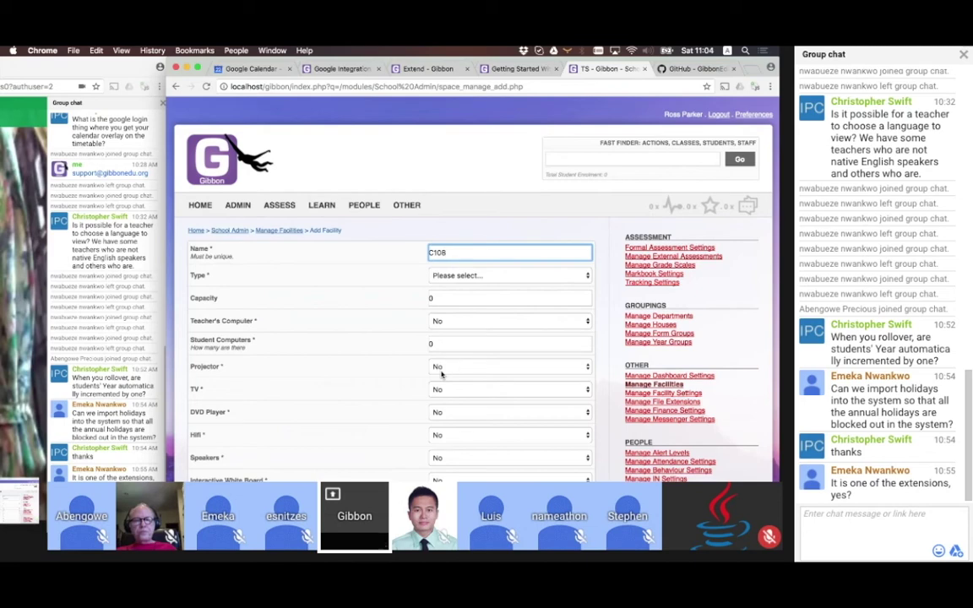
Step: Read the guide's Users section, highlighting Manage Roles, then return to Gibbon's Manage Roles page
left_click(522, 68)
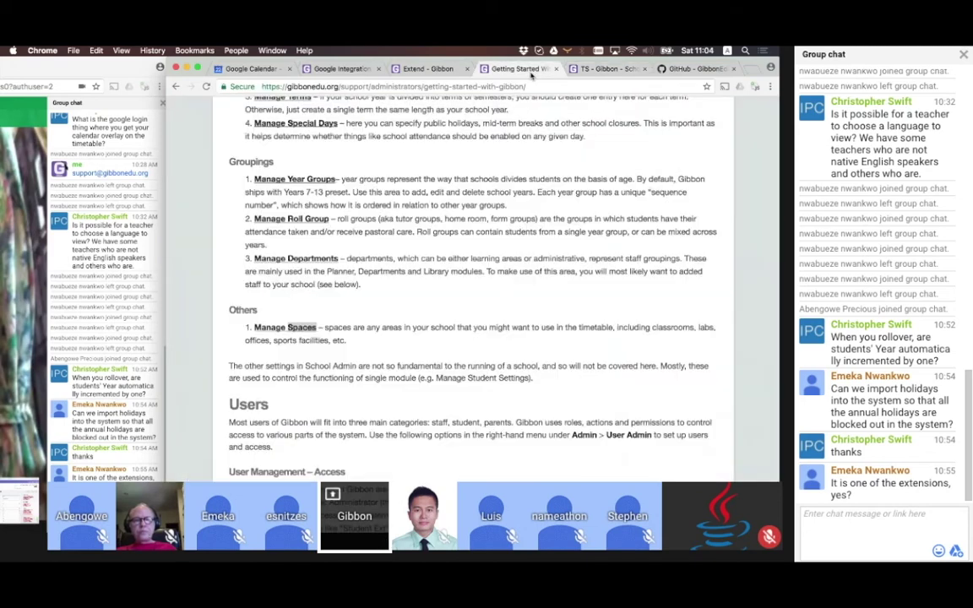
scroll(394, 327, "down", 3)
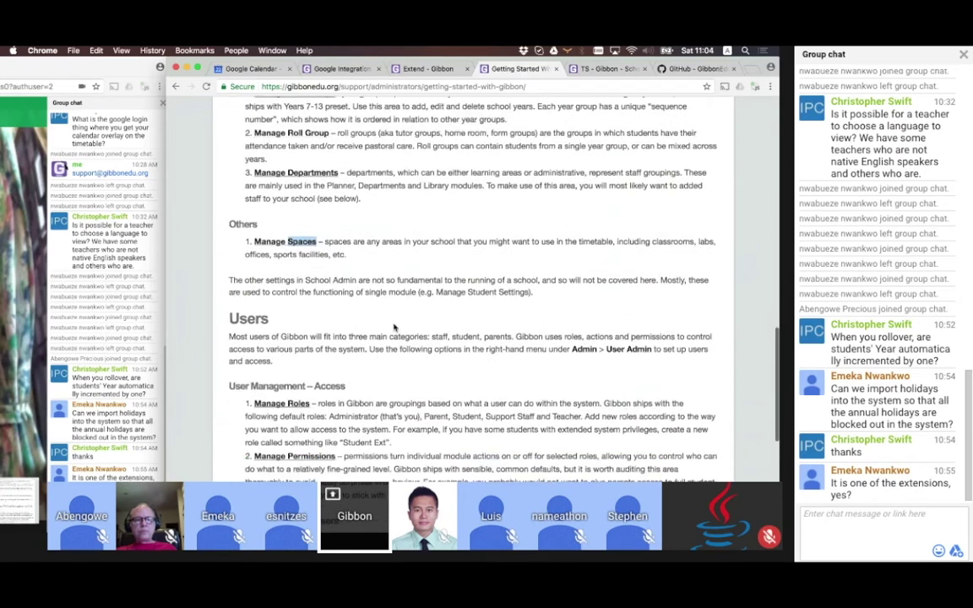
scroll(394, 327, "up", 8)
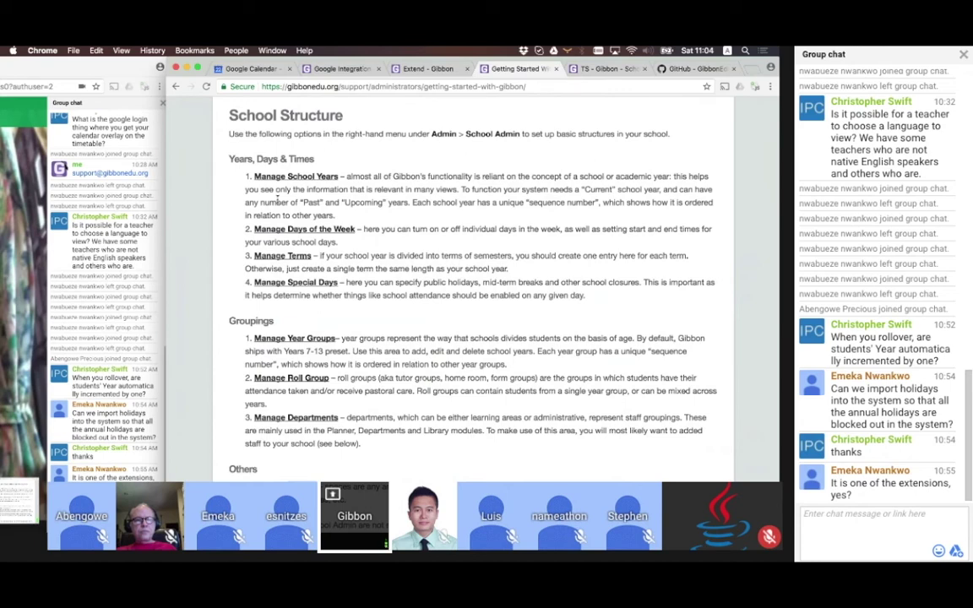
scroll(277, 200, "down", 1)
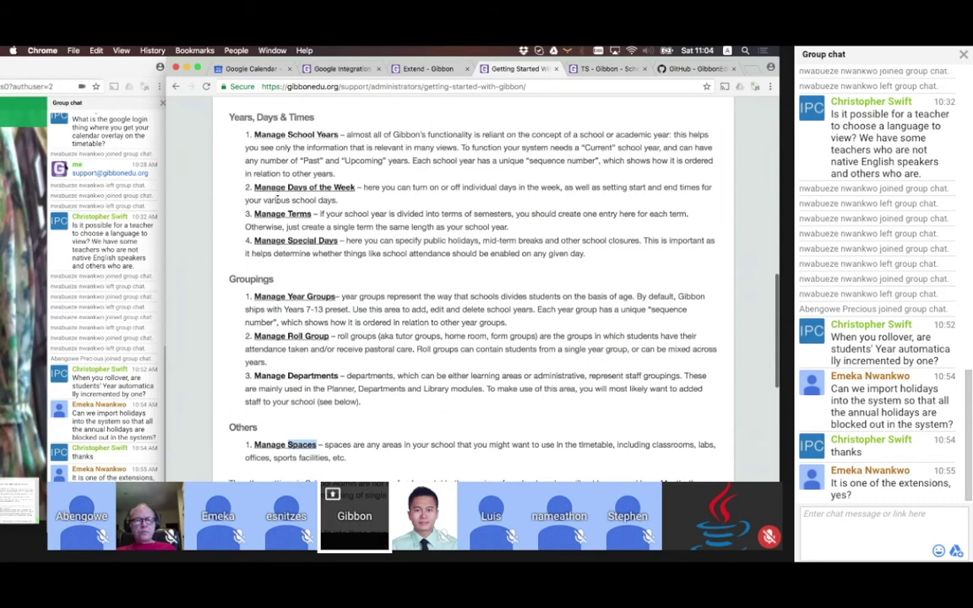
scroll(277, 199, "down", 5)
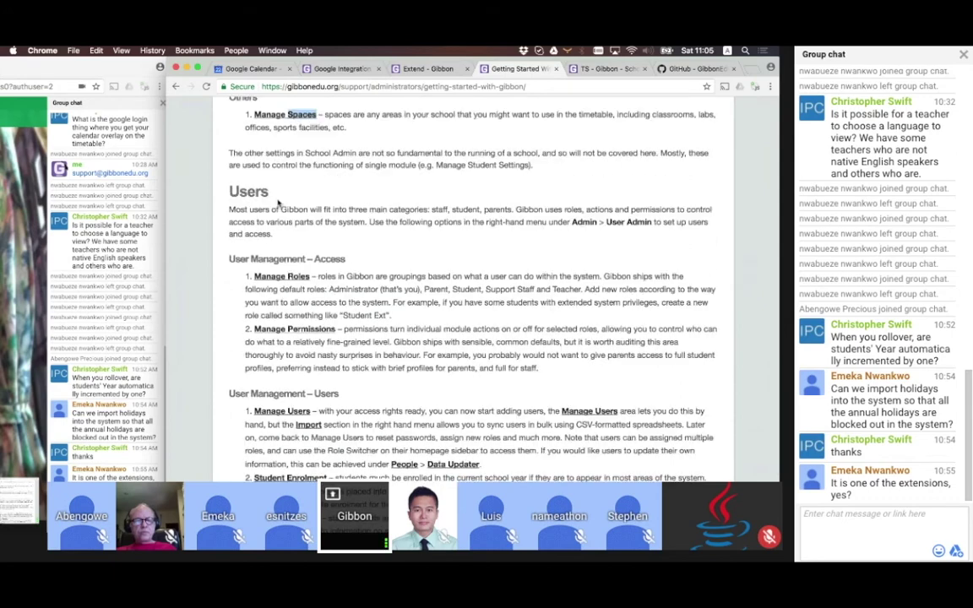
scroll(277, 202, "up", 10)
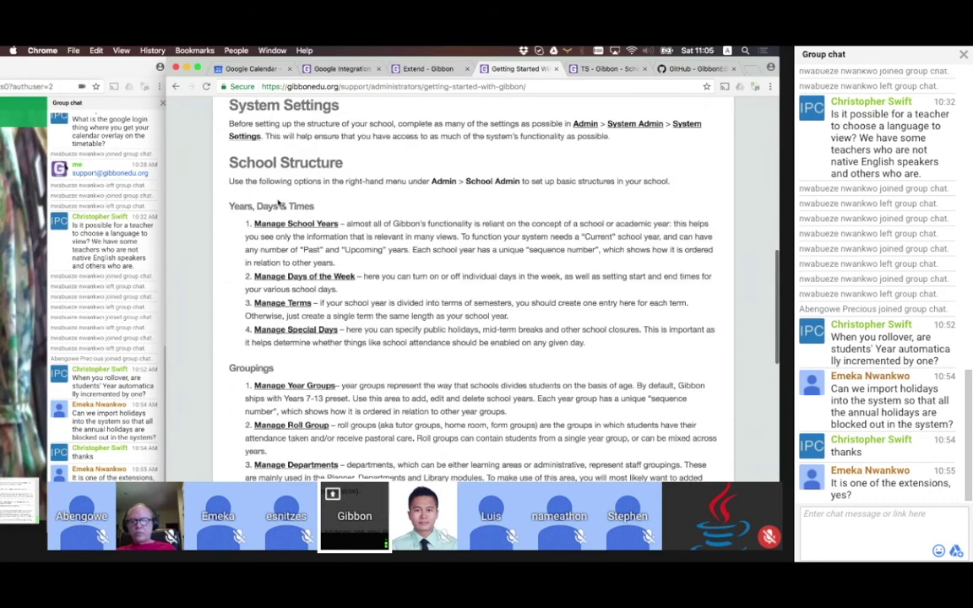
scroll(278, 203, "down", 6)
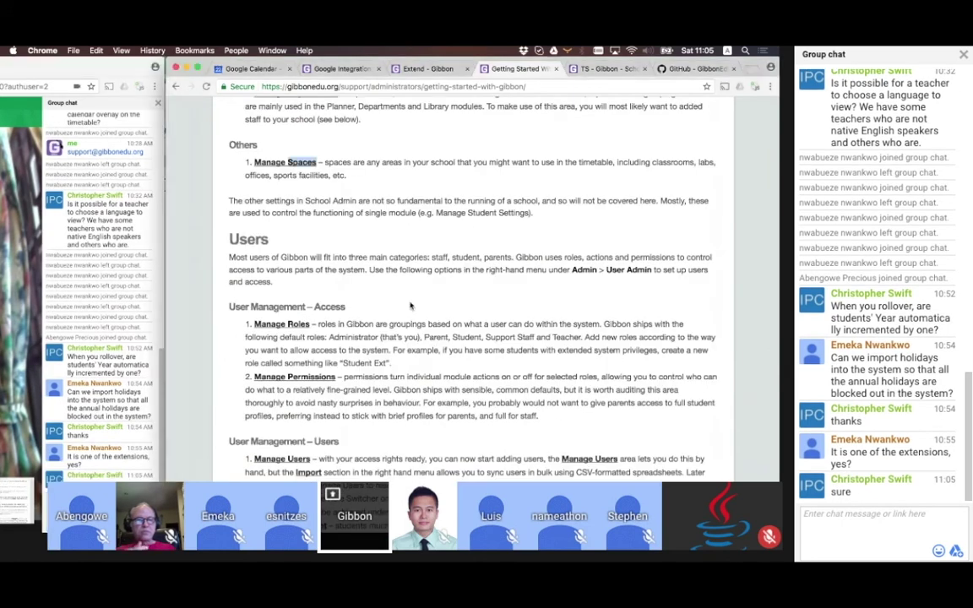
scroll(410, 306, "down", 1)
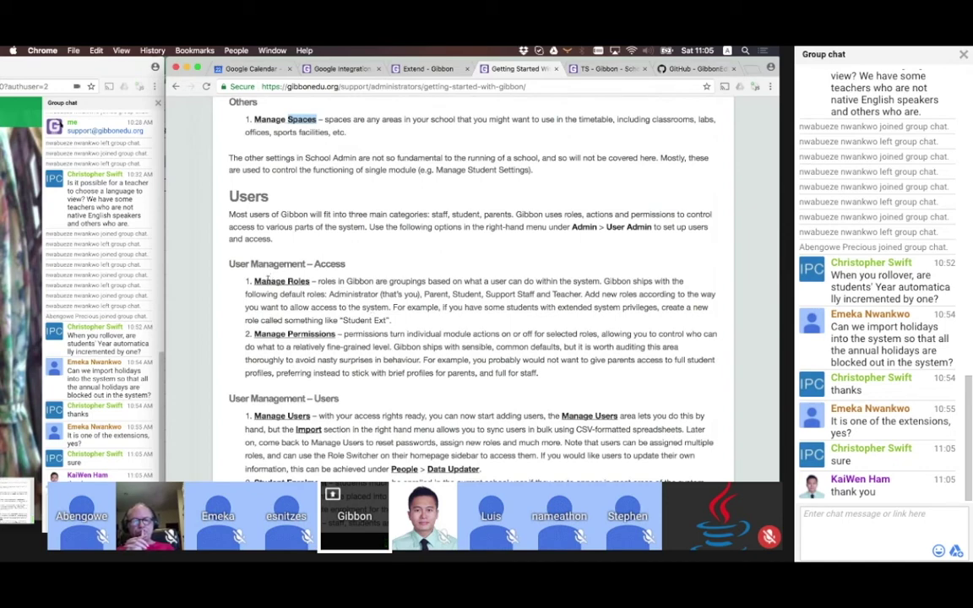
left_click_drag(254, 281, 292, 281)
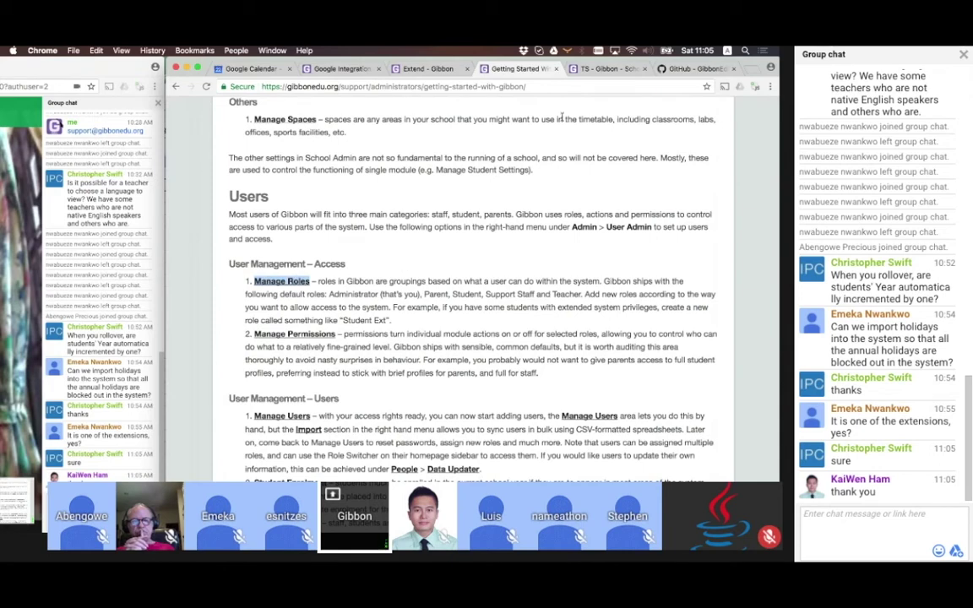
left_click(589, 72)
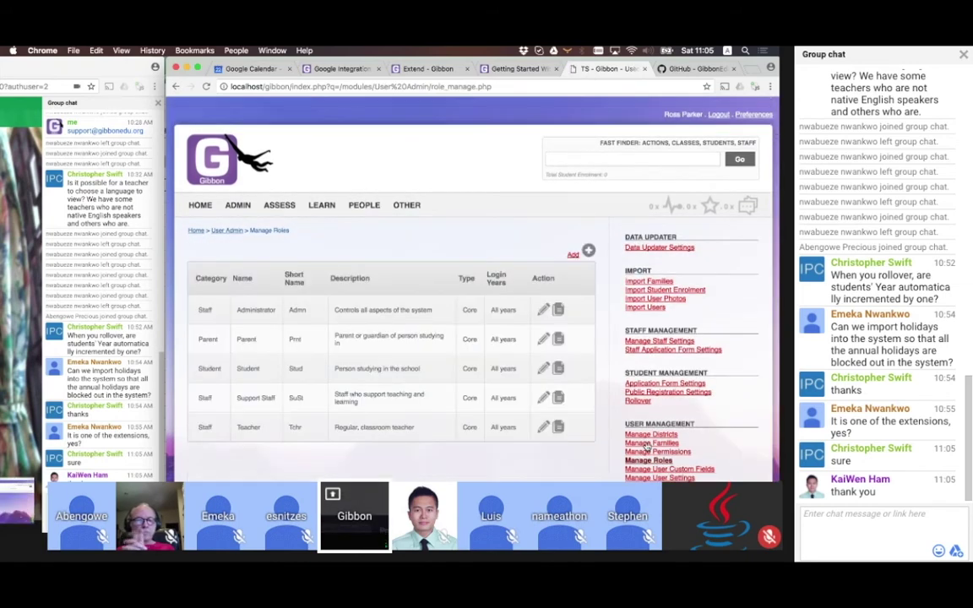
left_click_drag(203, 310, 581, 436)
left_click(580, 436)
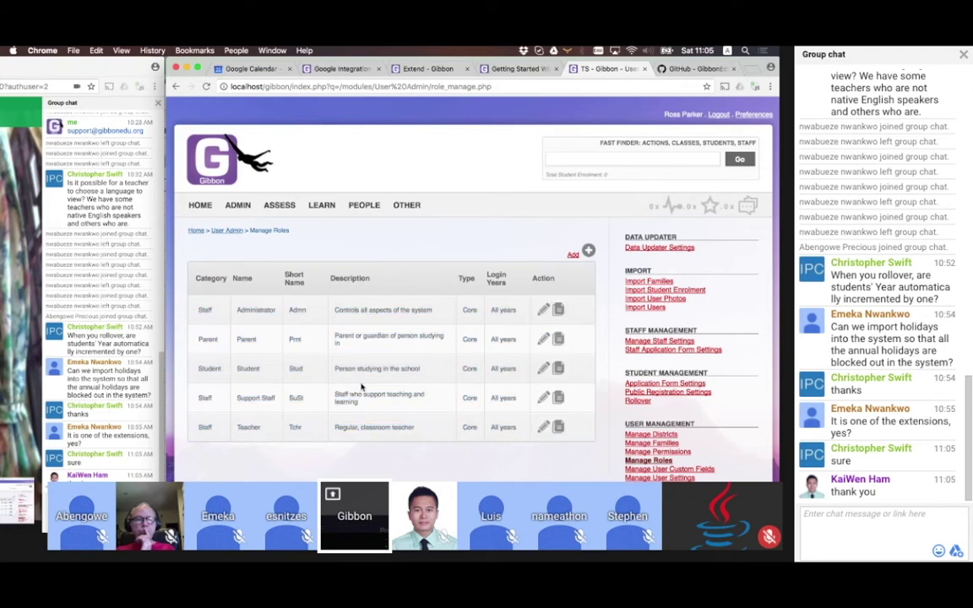
double_click(250, 309)
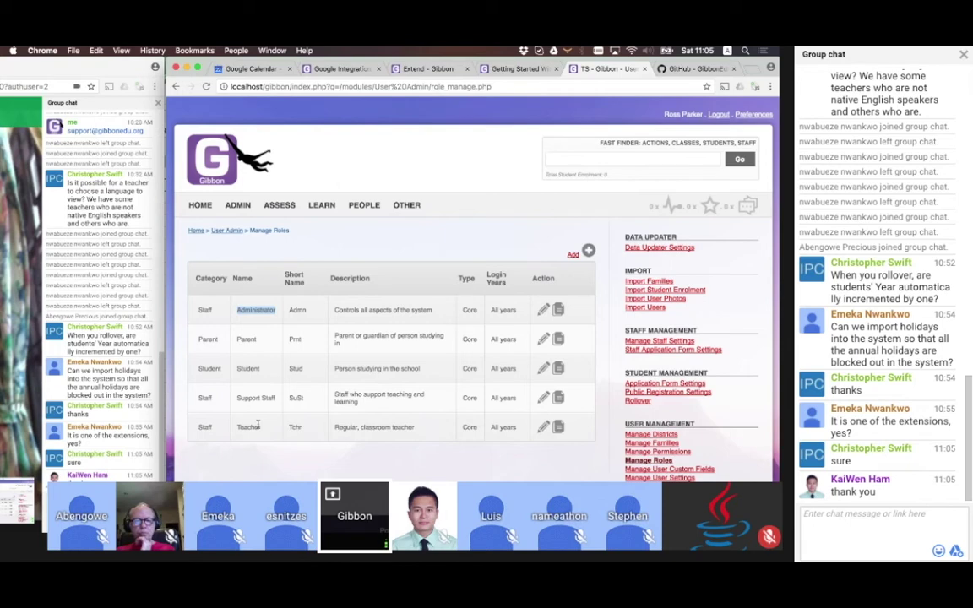
triple_click(264, 397)
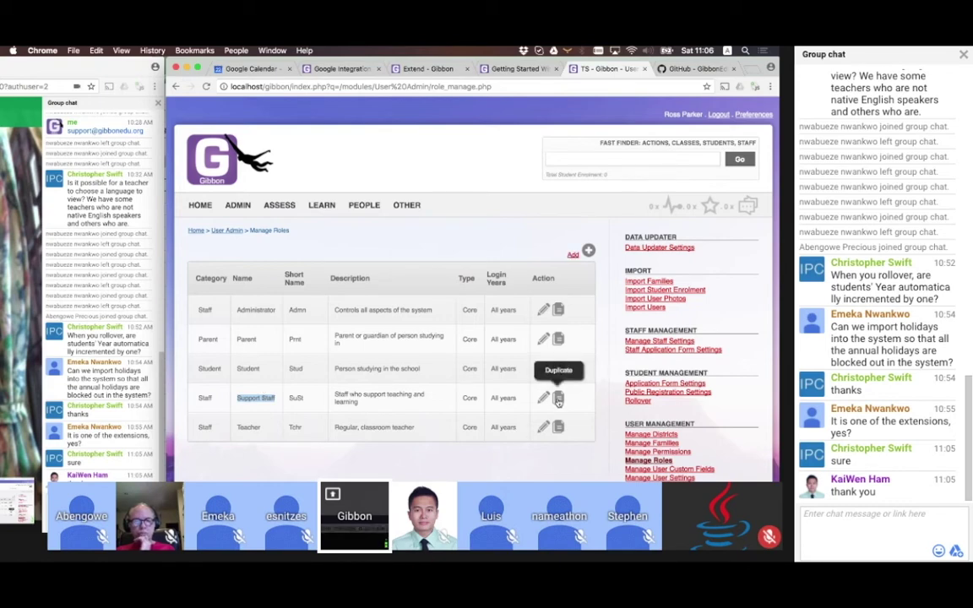
Step: Duplicate Support Staff as 'Support Staff +' with short name SS+ and submit it
left_click(559, 401)
left_click(462, 275)
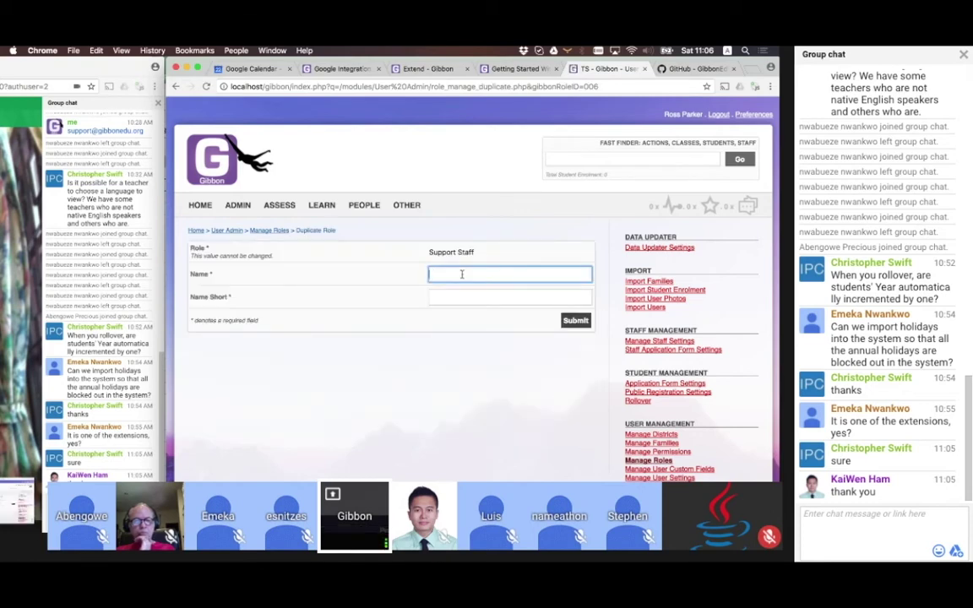
type("Support Staff ")
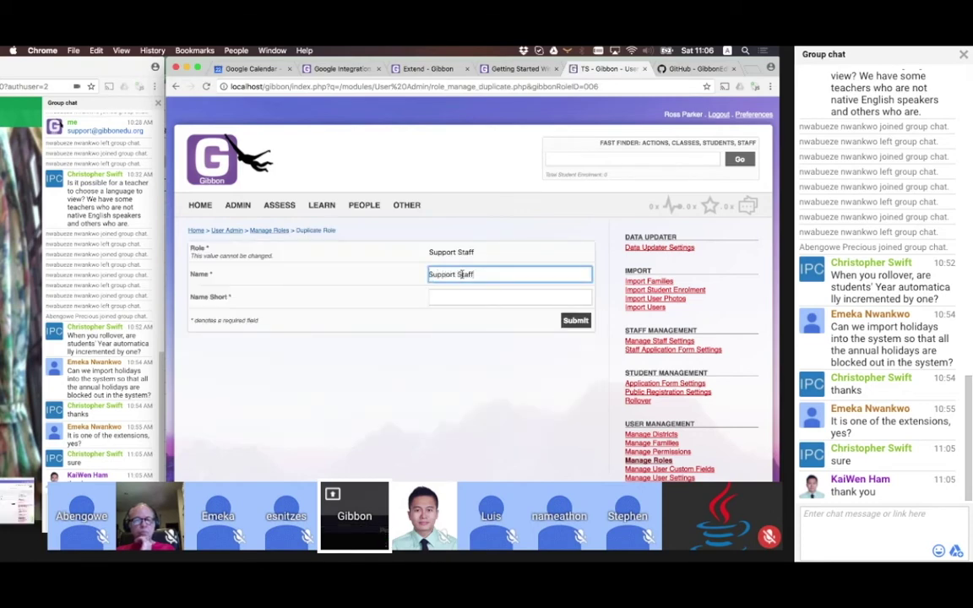
type("+")
key("Tab")
type("ss")
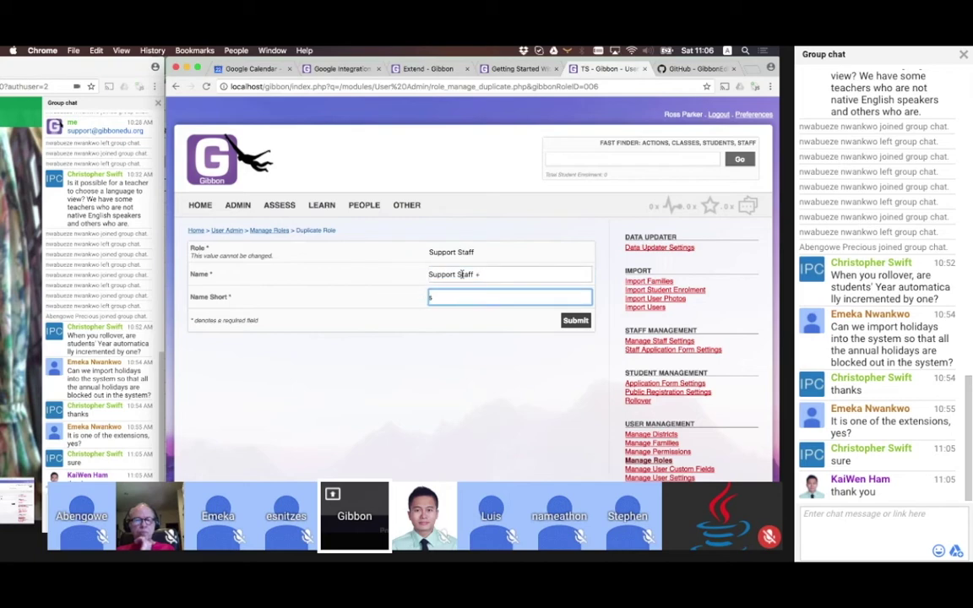
key("BackSpace")
type("SS+")
left_click(196, 275)
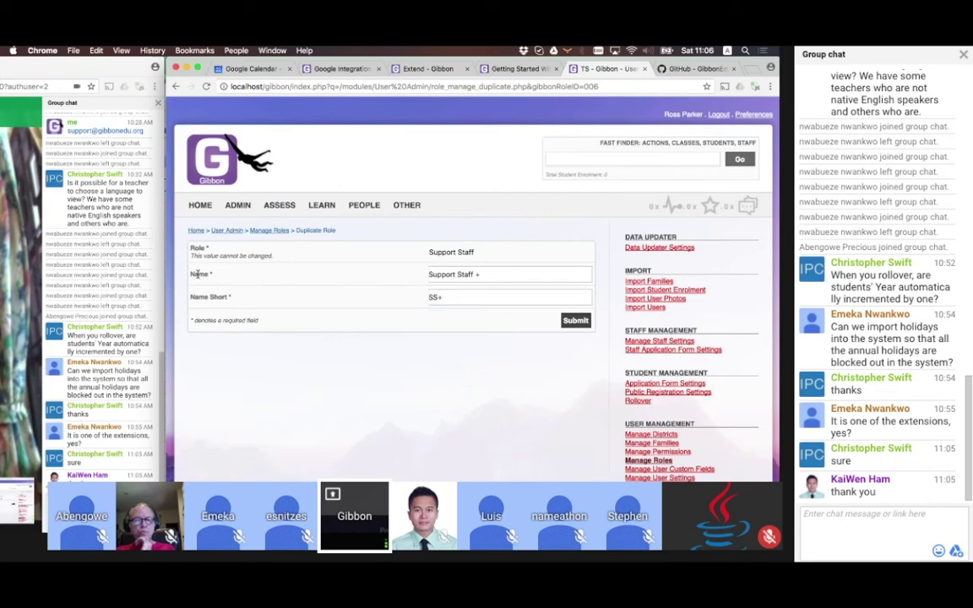
left_click_drag(207, 272, 238, 295)
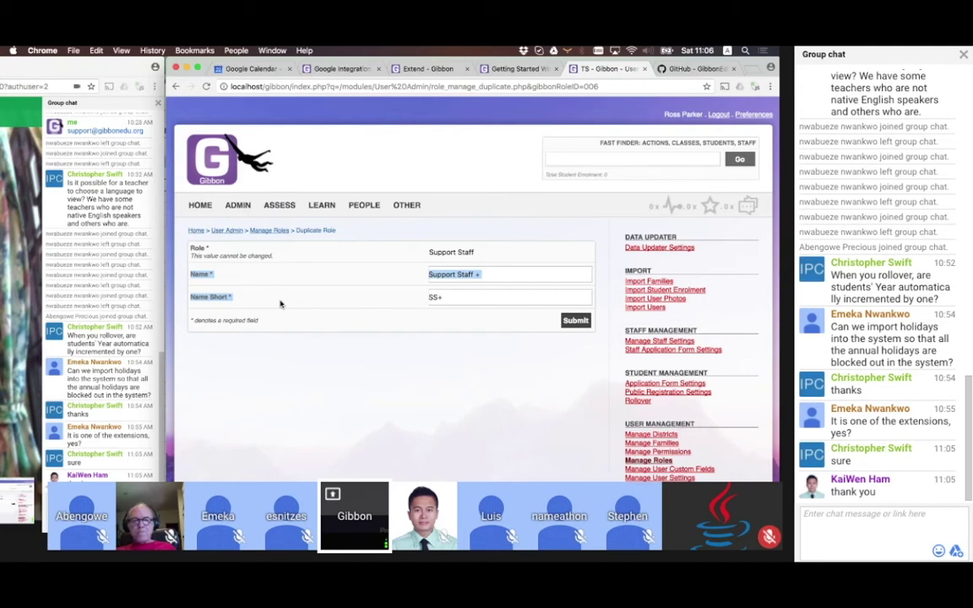
left_click(422, 295)
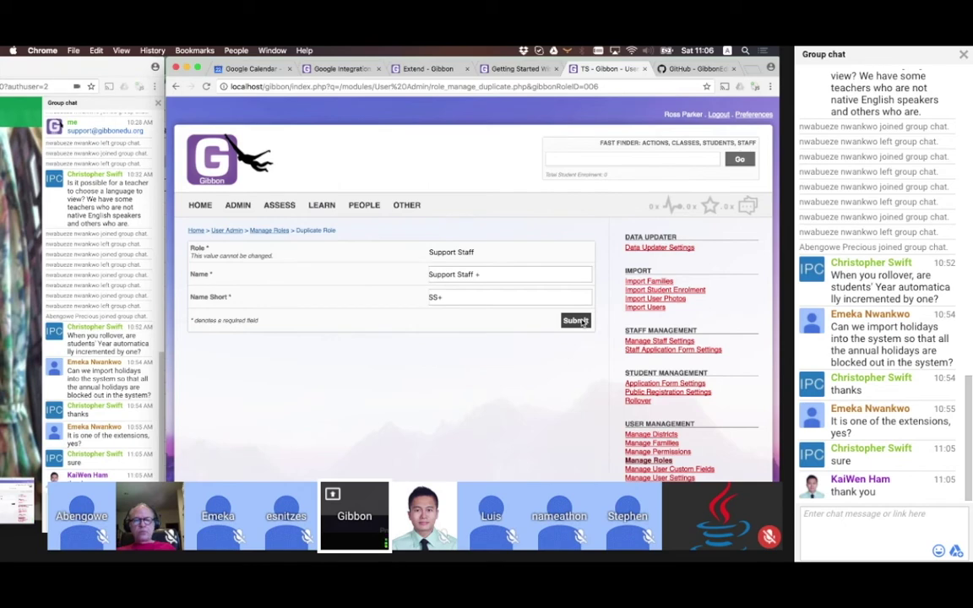
left_click(578, 321)
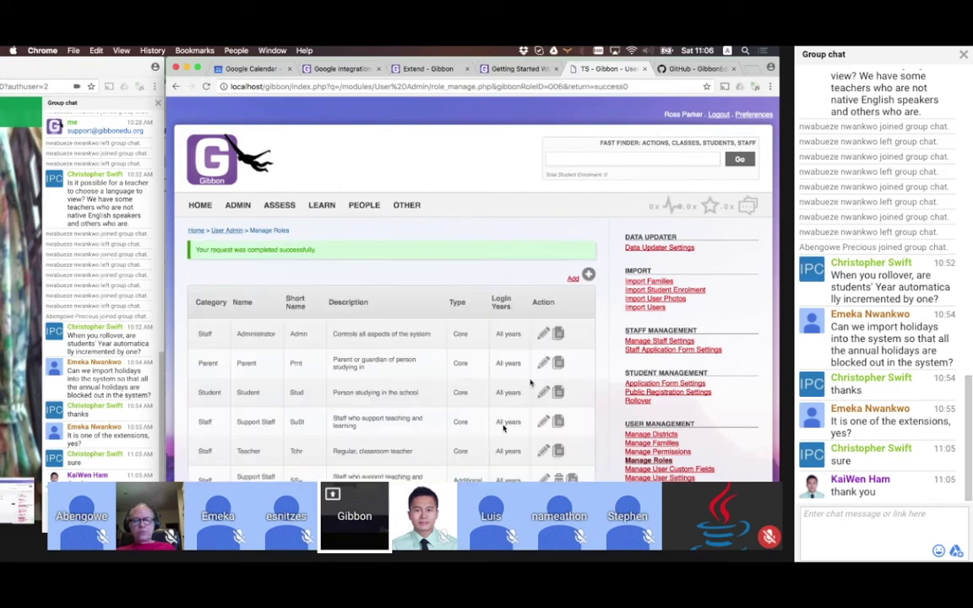
Step: Highlight the new Support Staff + role name, then go to Manage Permissions
scroll(503, 428, "down", 1)
triple_click(269, 446)
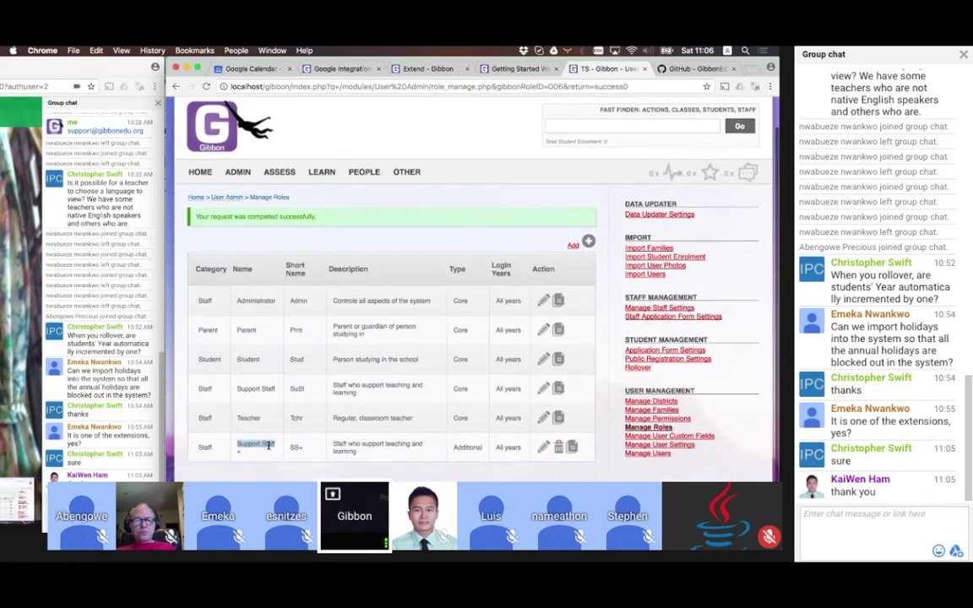
left_click_drag(269, 446, 270, 452)
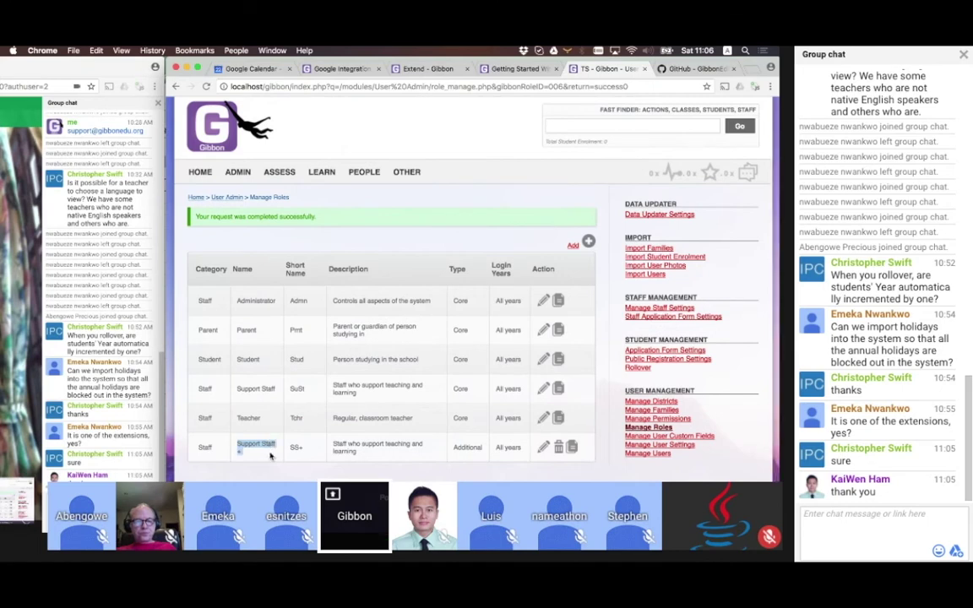
left_click(655, 419)
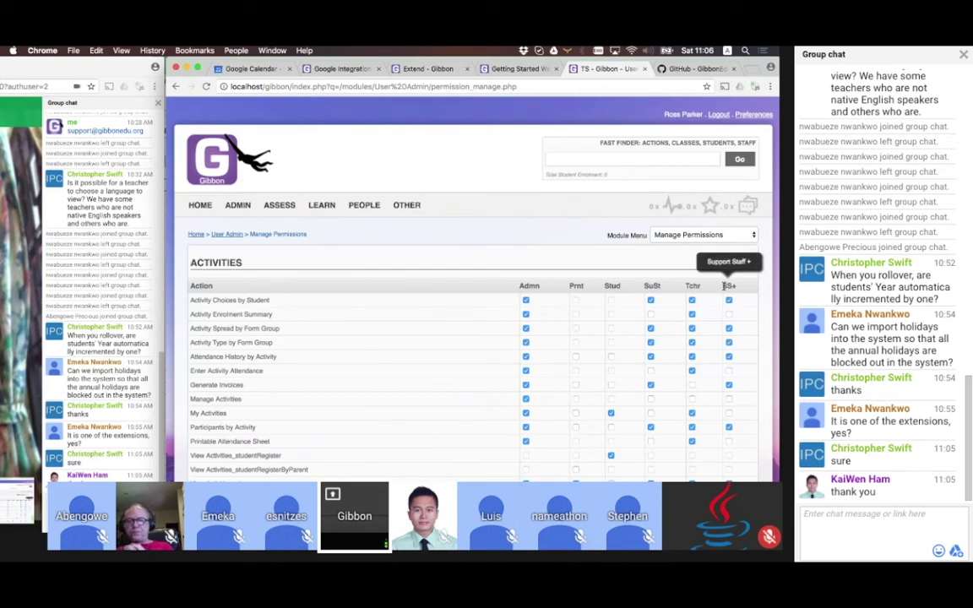
Step: Untick SS+ for Activity Spread by Form Group and Activity Type by Form Group
left_click(729, 328)
left_click(729, 343)
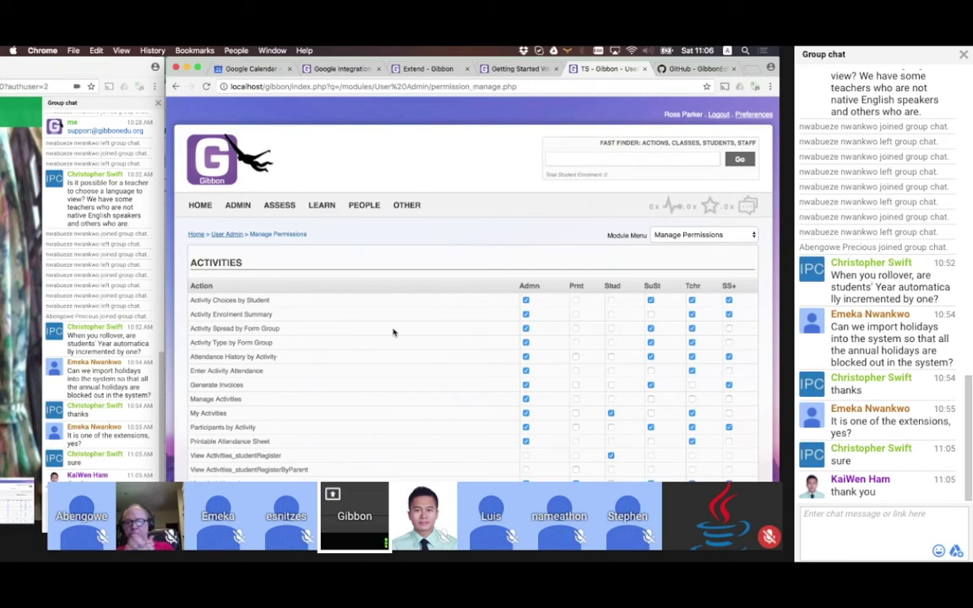
scroll(393, 332, "down", 1)
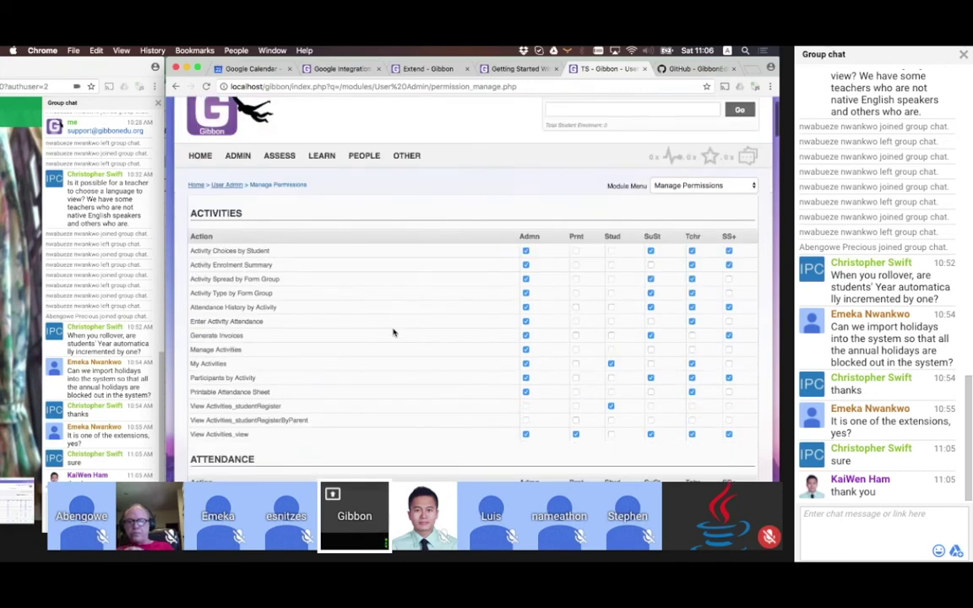
scroll(393, 332, "down", 20)
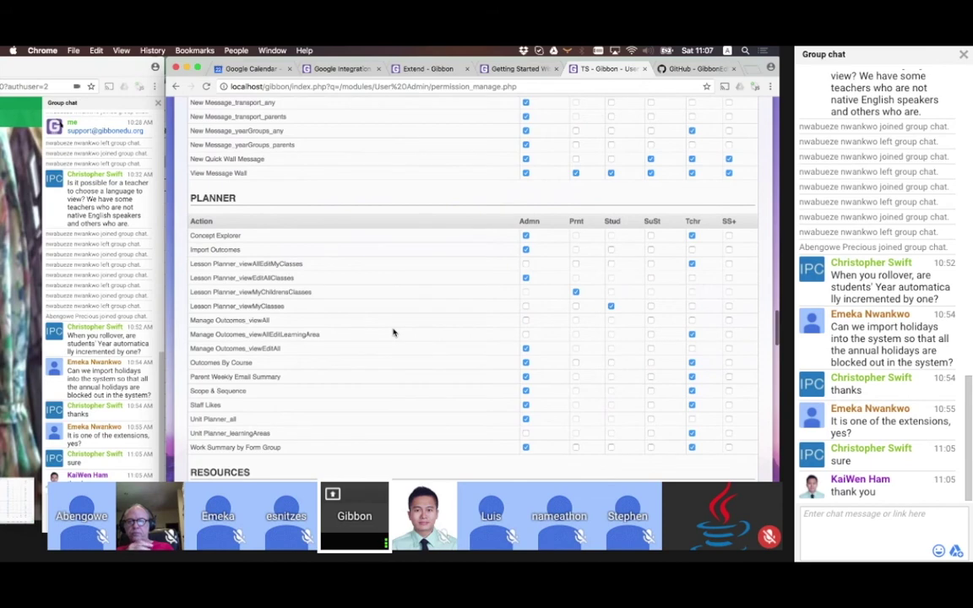
scroll(393, 332, "down", 20)
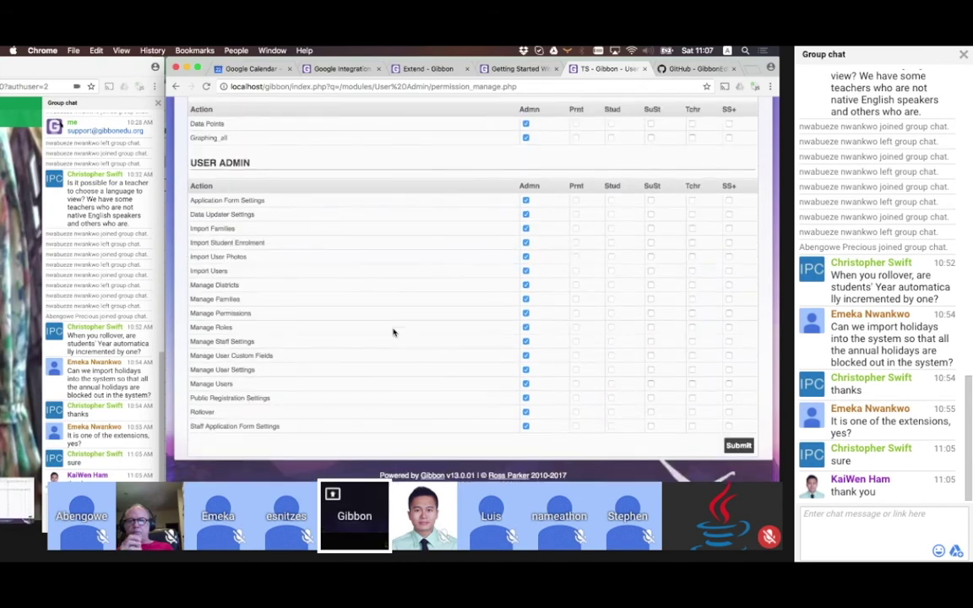
scroll(392, 332, "up", 10)
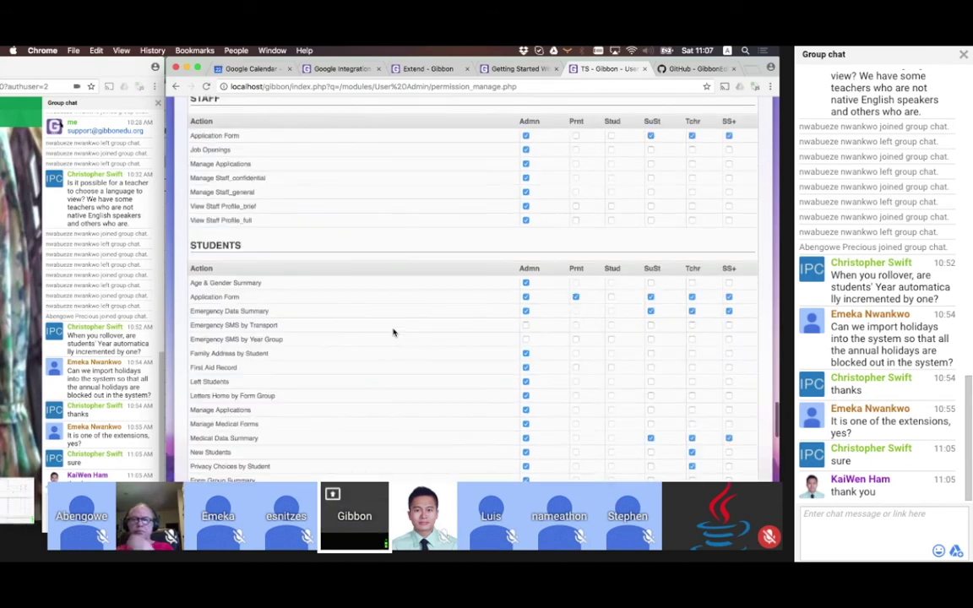
scroll(393, 332, "up", 10)
scroll(393, 332, "up", 10)
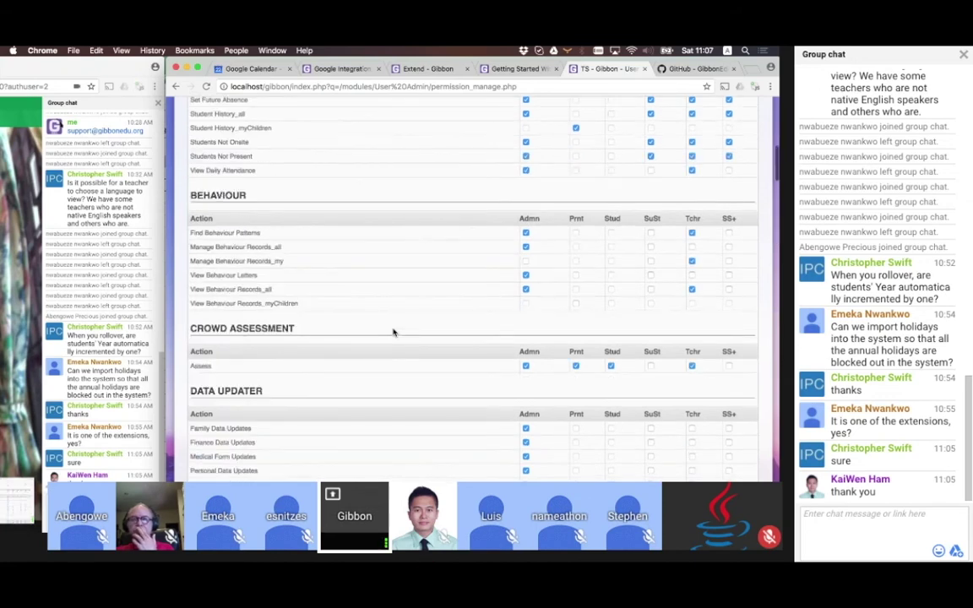
scroll(393, 332, "up", 5)
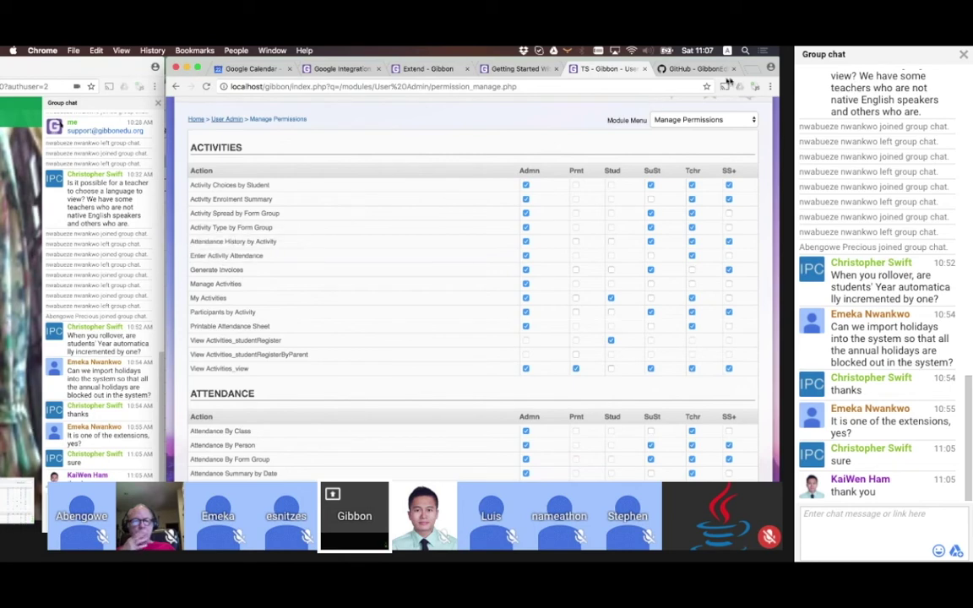
left_click(529, 71)
scroll(376, 358, "down", 2)
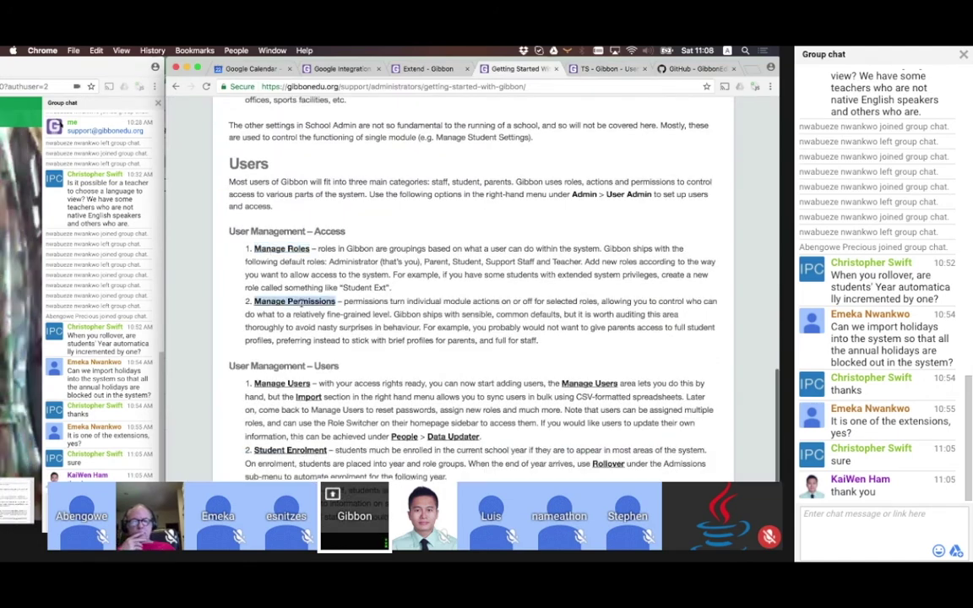
scroll(280, 289, "down", 2)
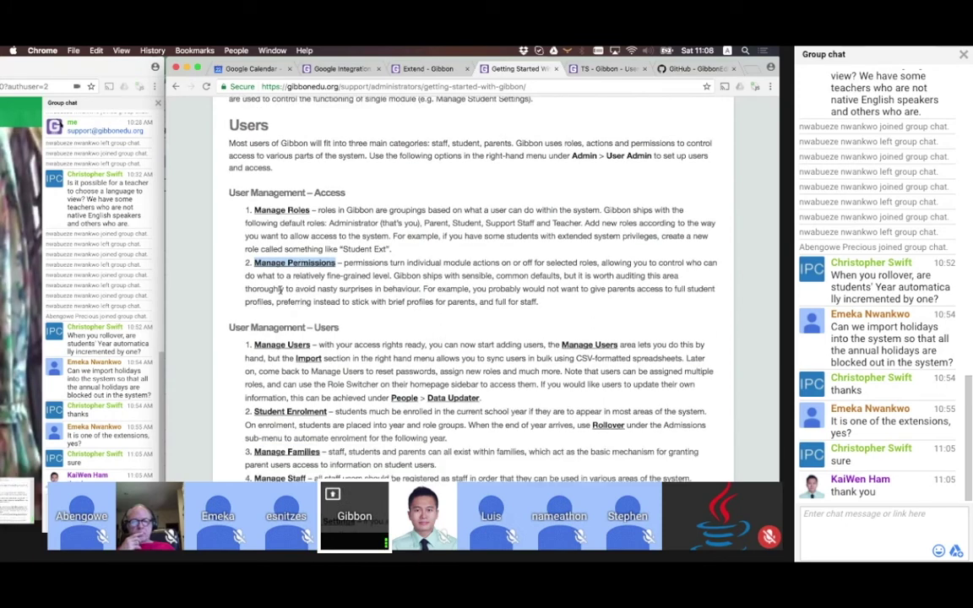
scroll(280, 290, "down", 1)
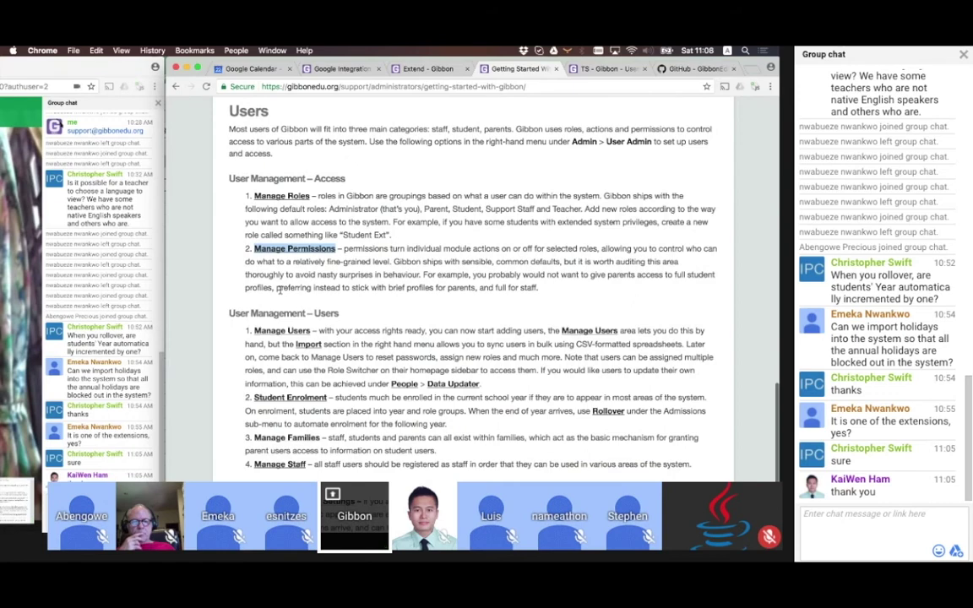
scroll(280, 290, "down", 1)
left_click(431, 69)
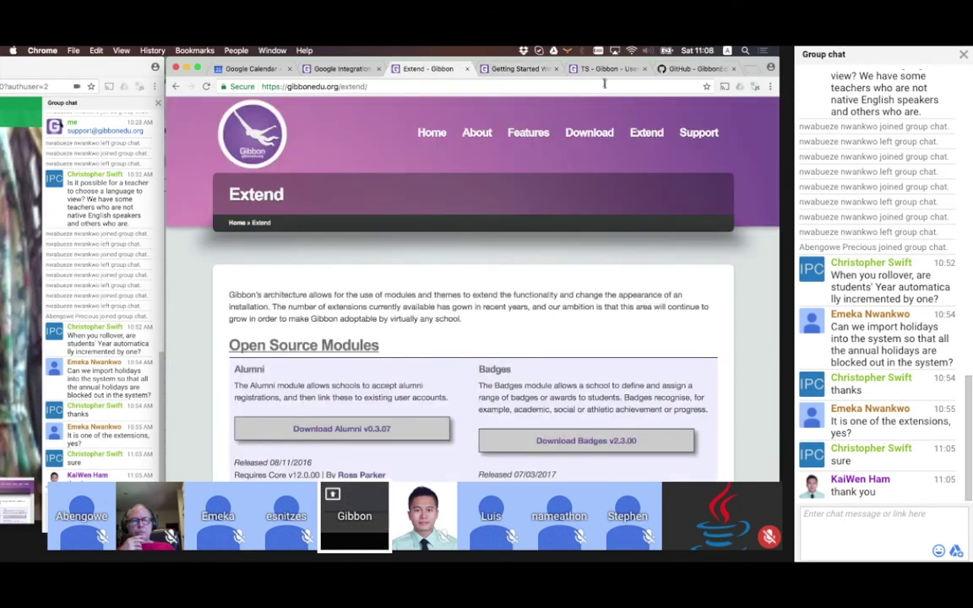
left_click(605, 68)
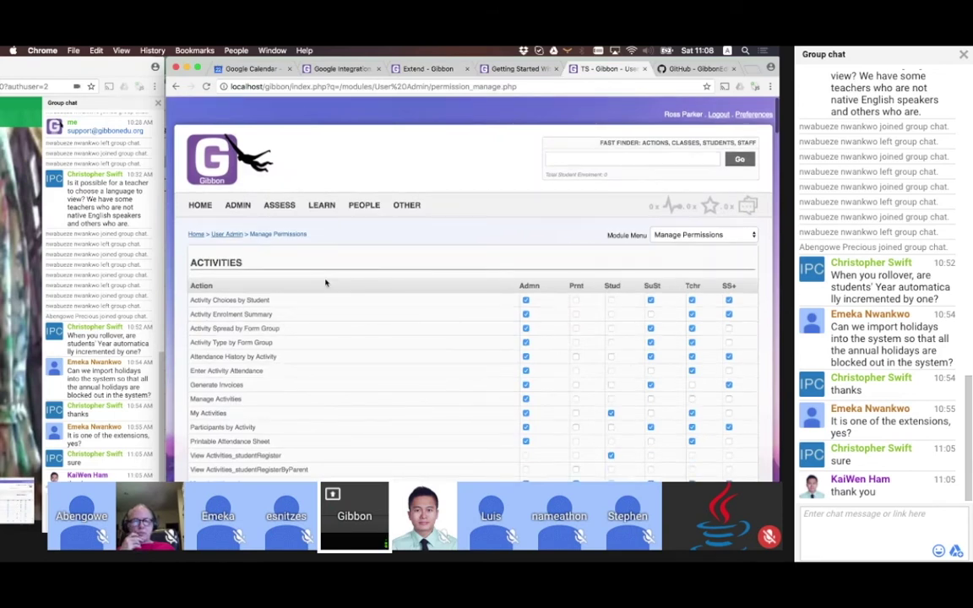
Step: Go back to the roles list, reopen Manage Permissions, then head to Manage Users
key("super+bracketleft")
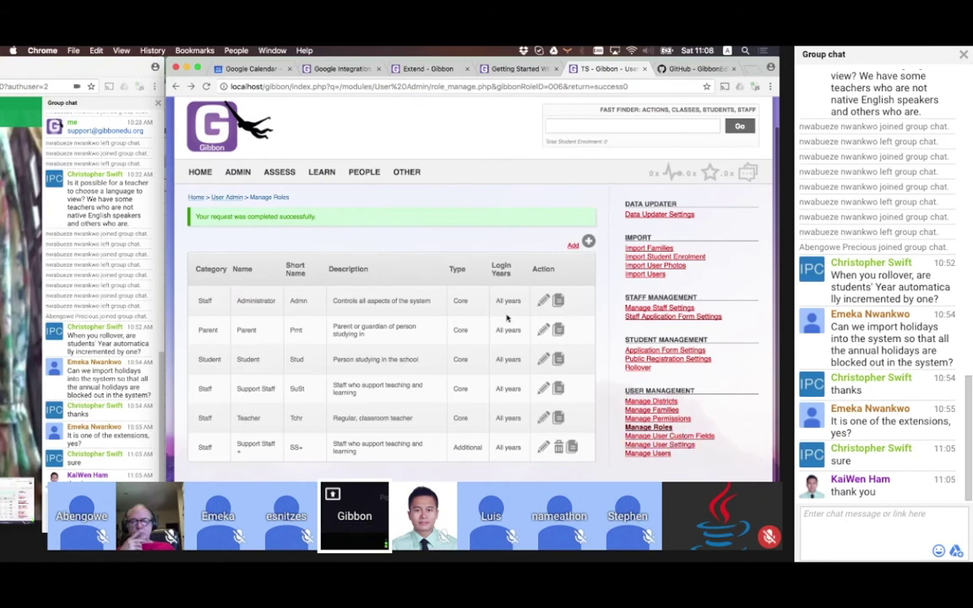
left_click(678, 420)
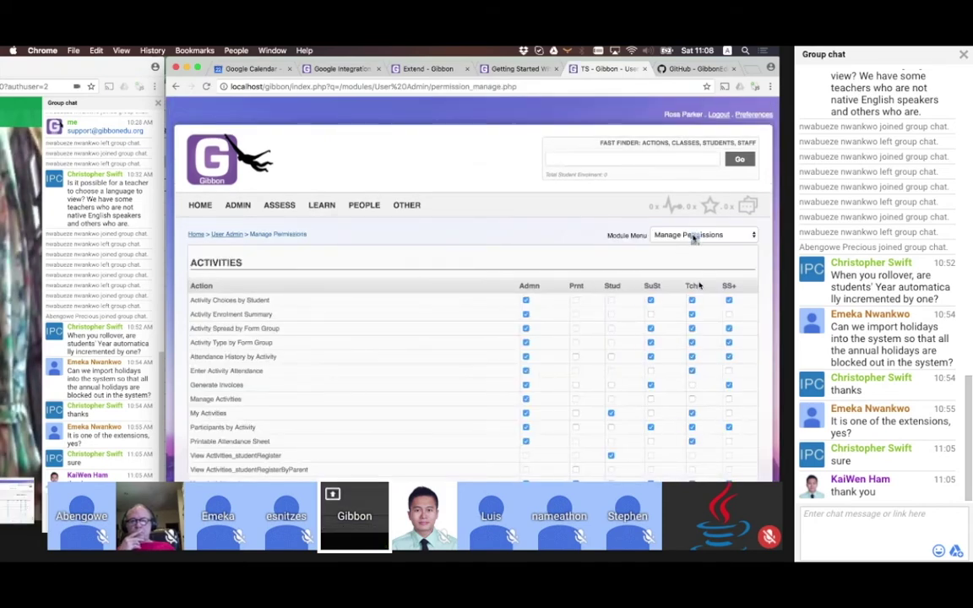
left_click(694, 235)
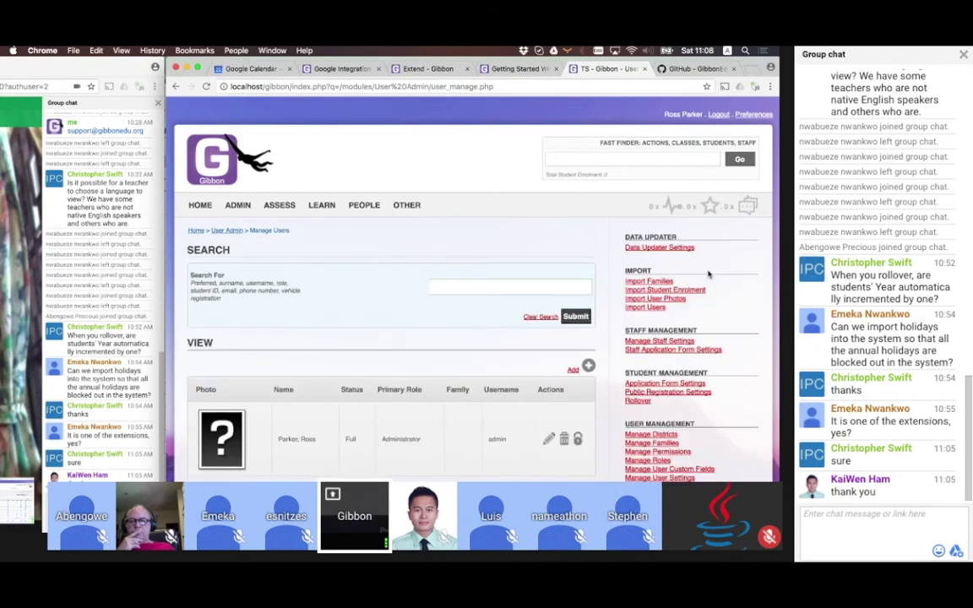
Step: Open the Add User form from the Manage Users page
scroll(708, 274, "down", 2)
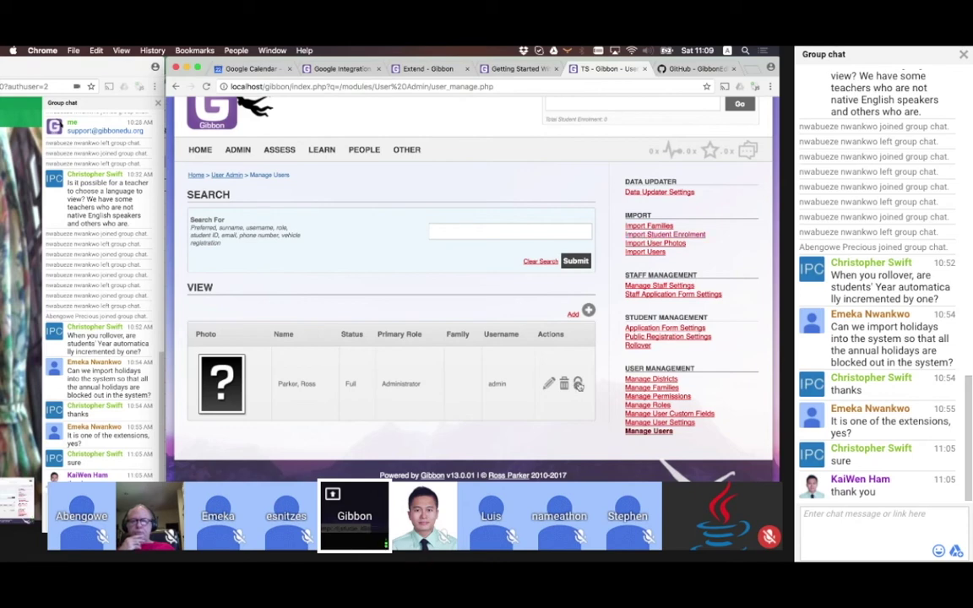
left_click(571, 314)
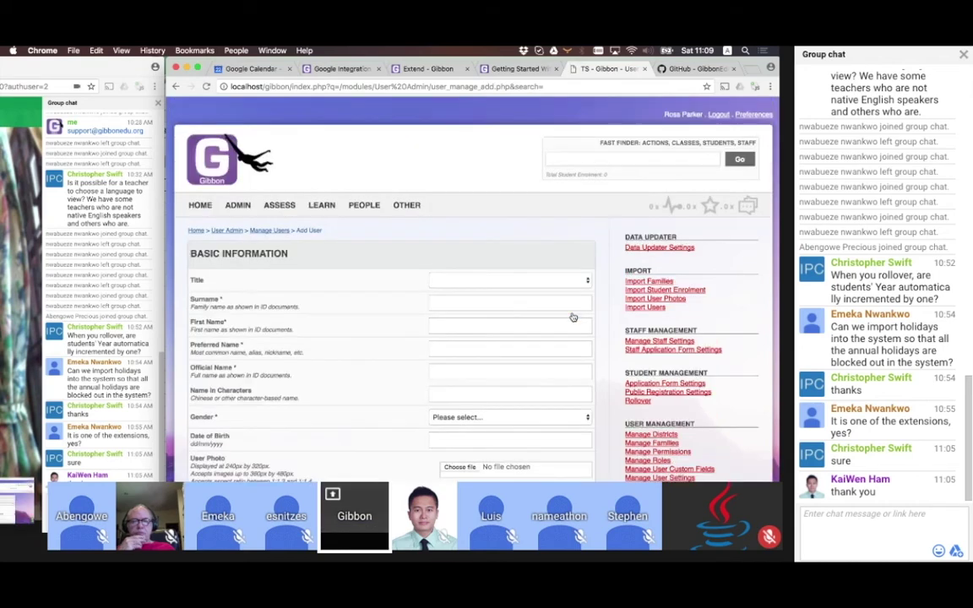
Step: Enter the new user's surname, first name, preferred name and official name
left_click(483, 306)
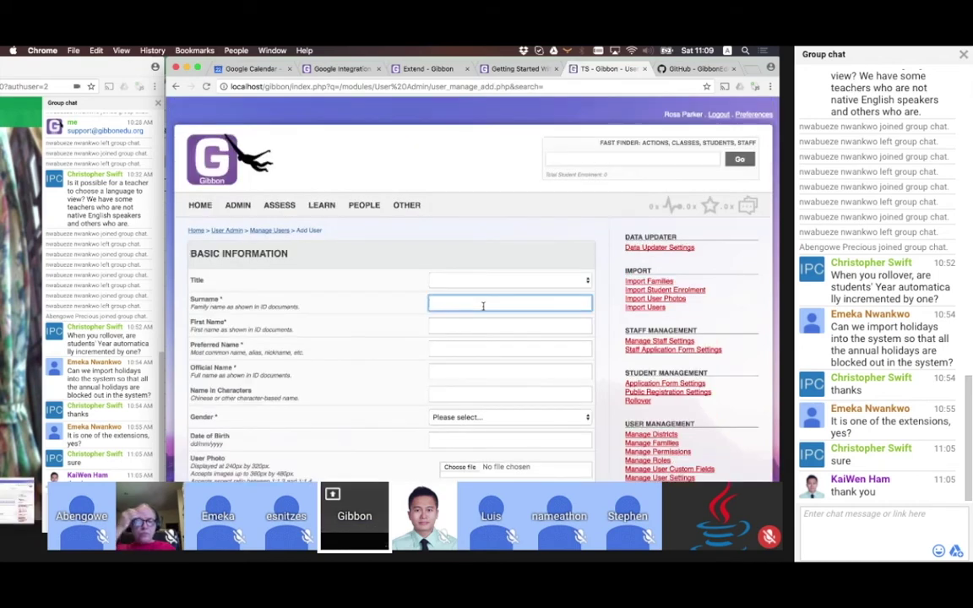
type("Parker")
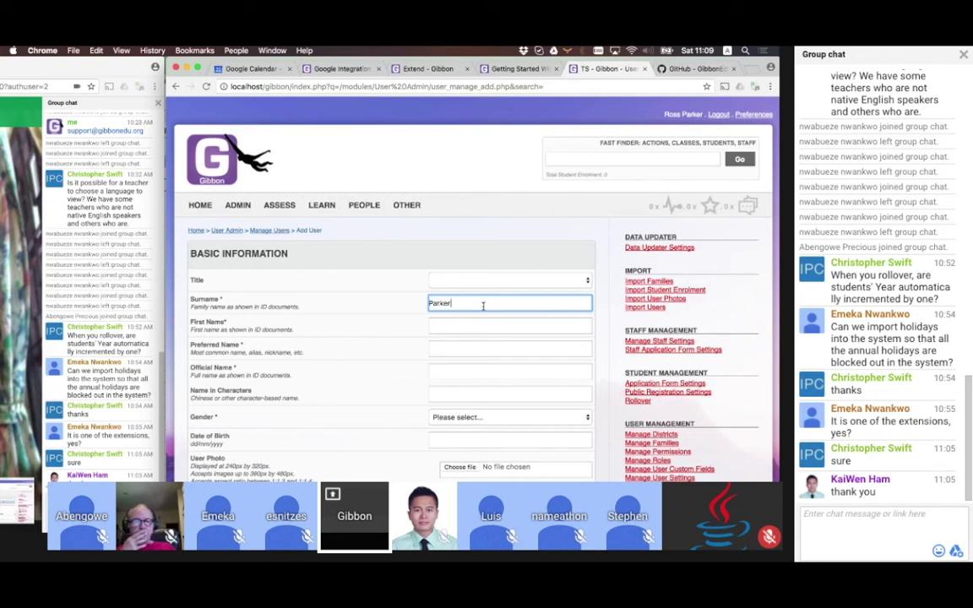
key("Tab")
type("Test")
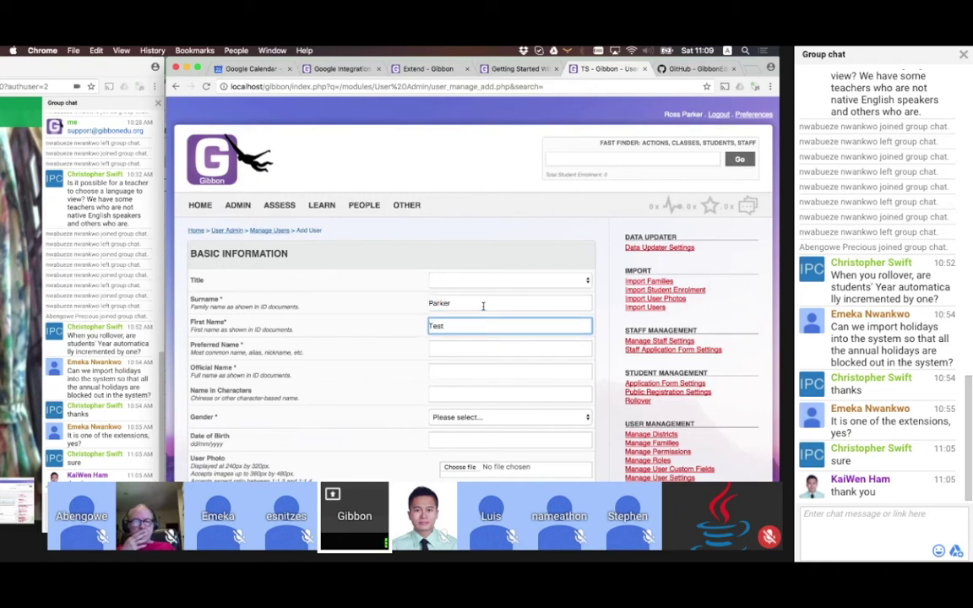
key("Tab")
type("Test")
key("Tab")
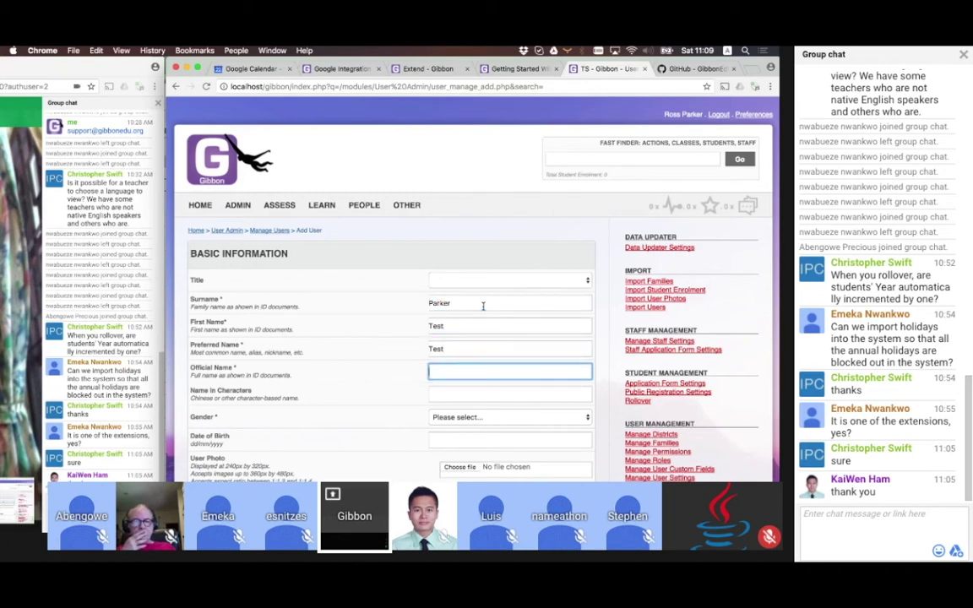
key("Tab")
key("shift+Tab")
type("Test Parker")
Step: Set gender to Female and primary role to Teacher, and enter the username
key("Tab")
key("Tab")
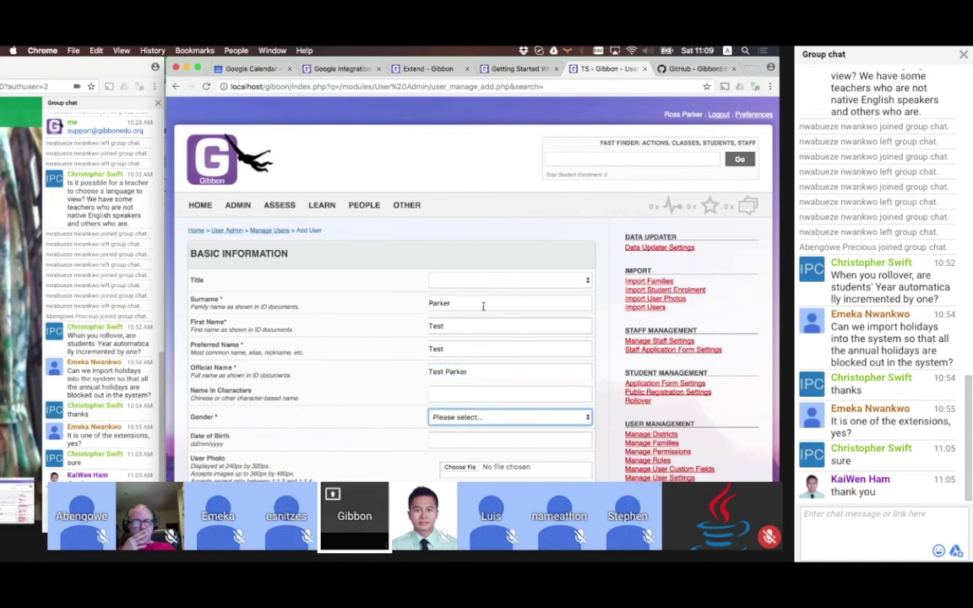
scroll(487, 316, "down", 1)
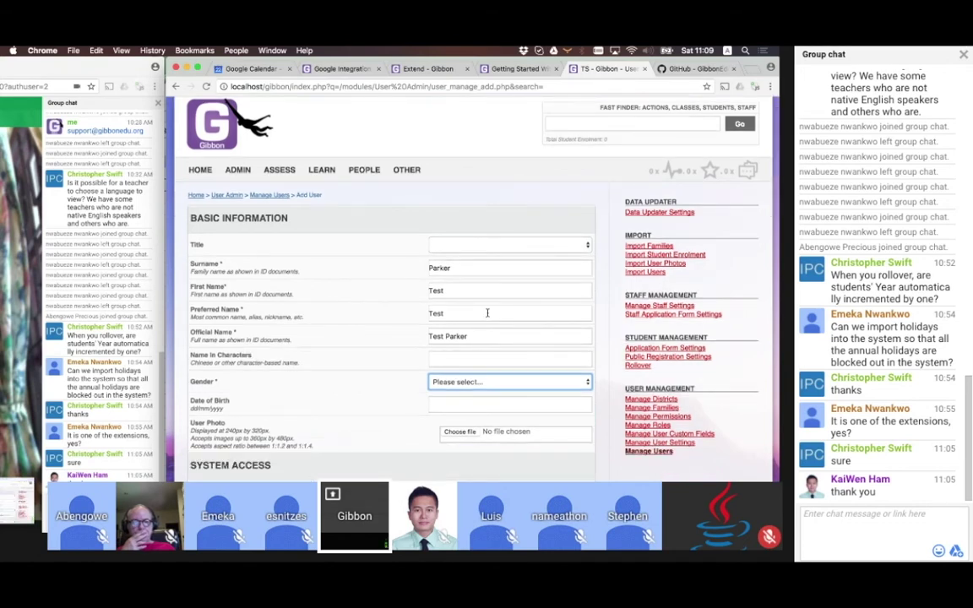
scroll(487, 312, "down", 1)
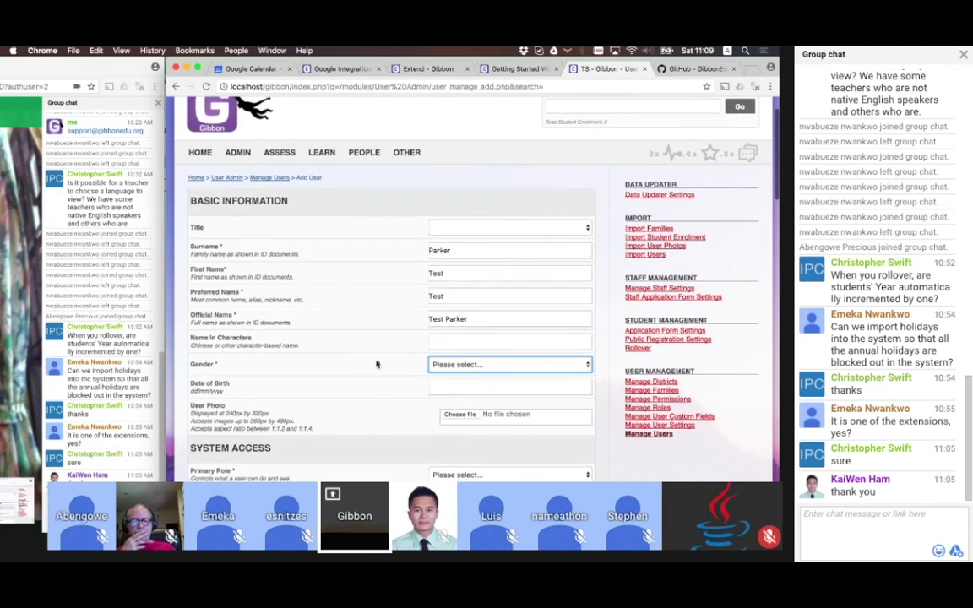
key("f")
scroll(380, 388, "down", 2)
scroll(385, 405, "down", 1)
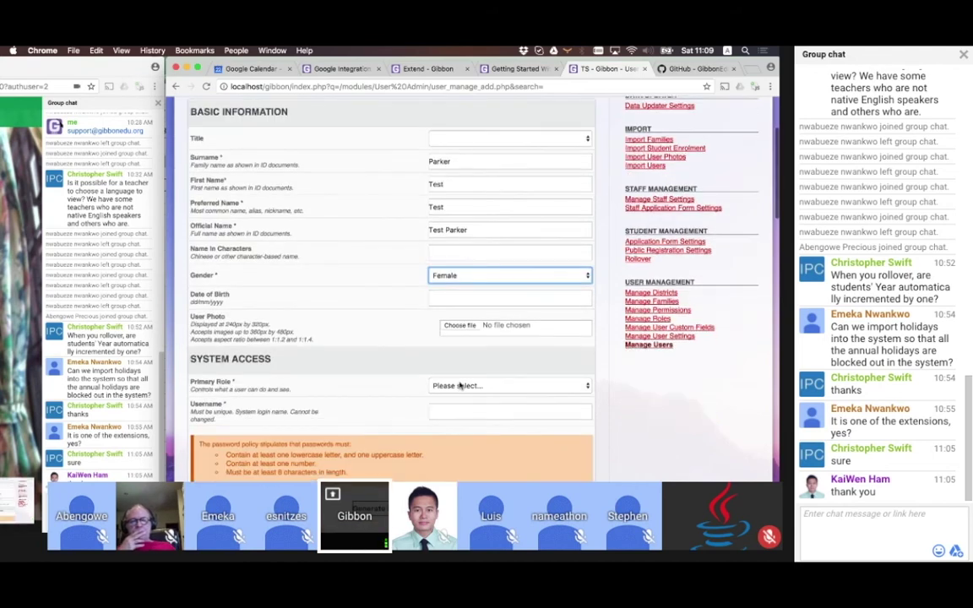
left_click(460, 385)
left_click(467, 412)
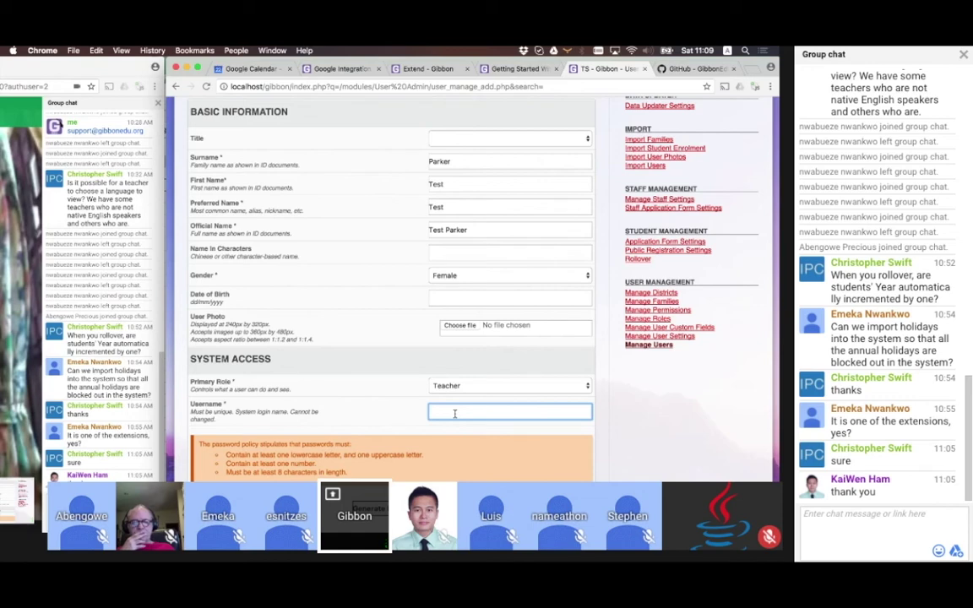
type("tparker")
scroll(455, 414, "down", 2)
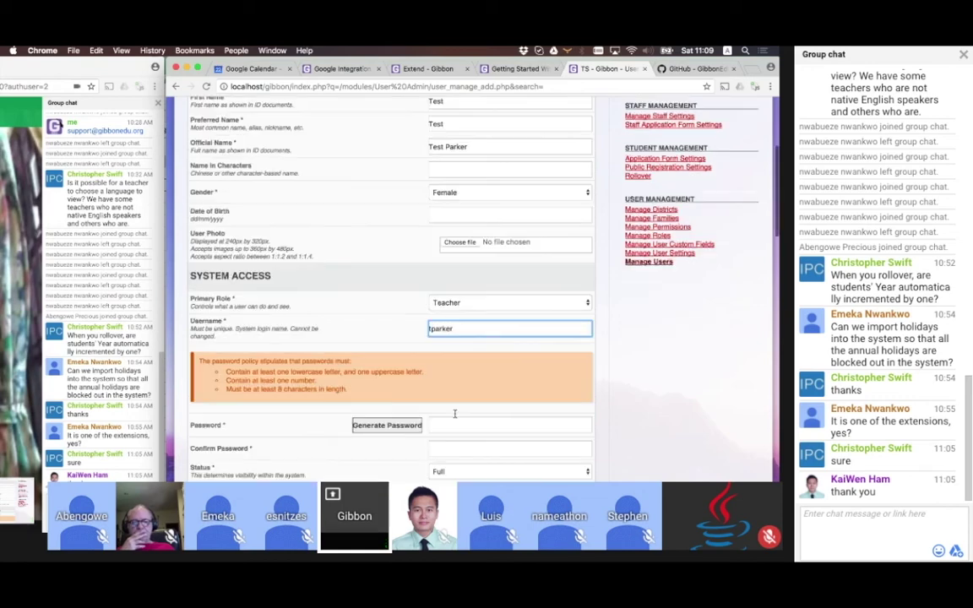
scroll(455, 414, "down", 1)
Step: Enter the account password and move on to the Confirm Password field
left_click(470, 389)
type("*****")
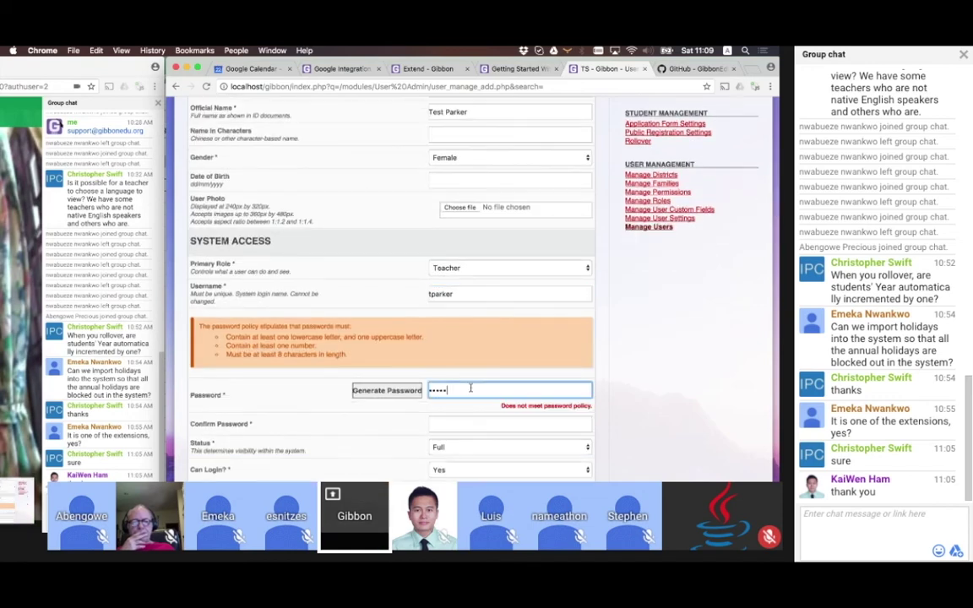
type("*****")
key("Tab")
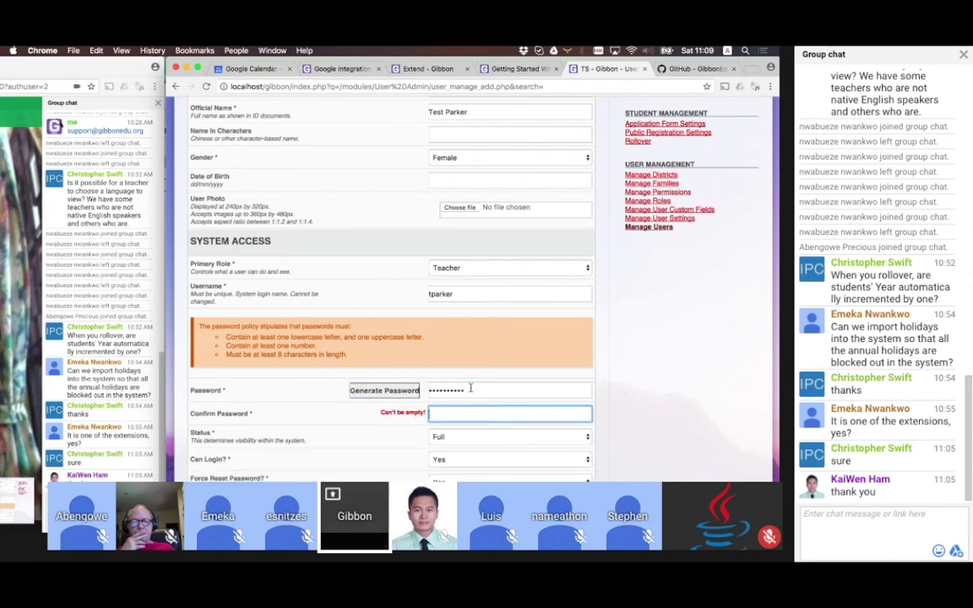
type("**********")
scroll(470, 387, "down", 3)
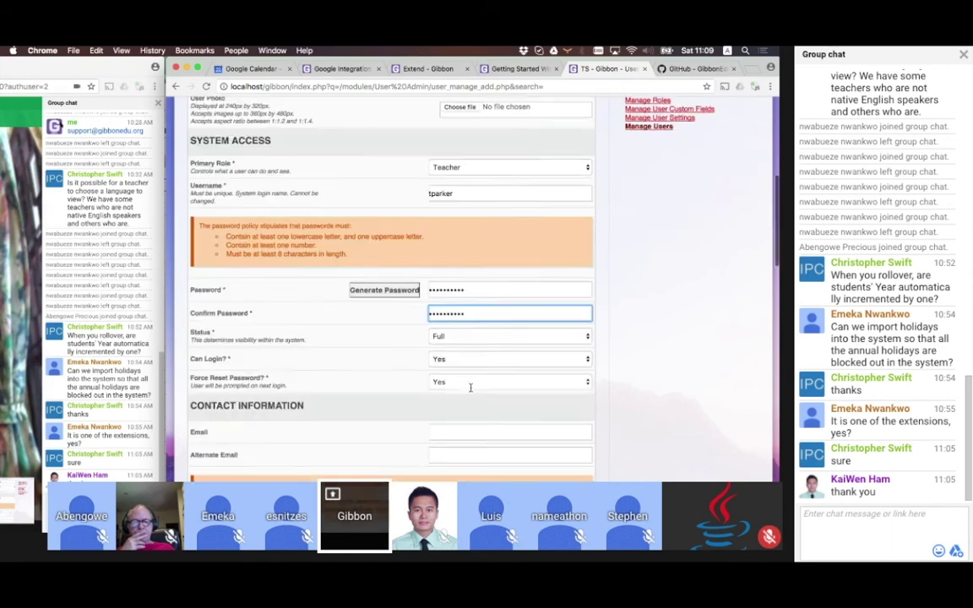
scroll(470, 387, "down", 1)
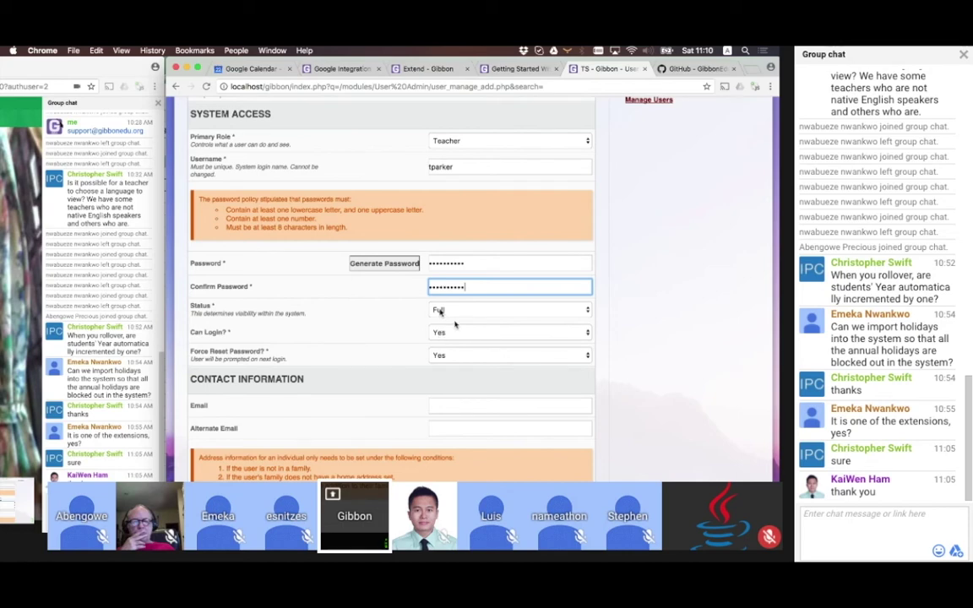
Step: Change the new user's status from Full to Expected and open the Start Date calendar
key("Tab")
key("e")
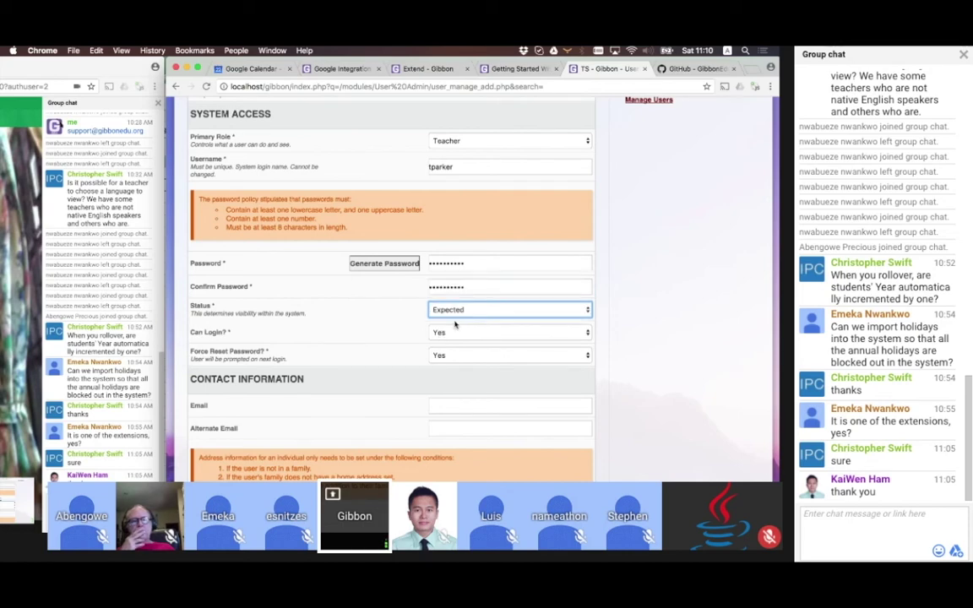
scroll(455, 323, "down", 1)
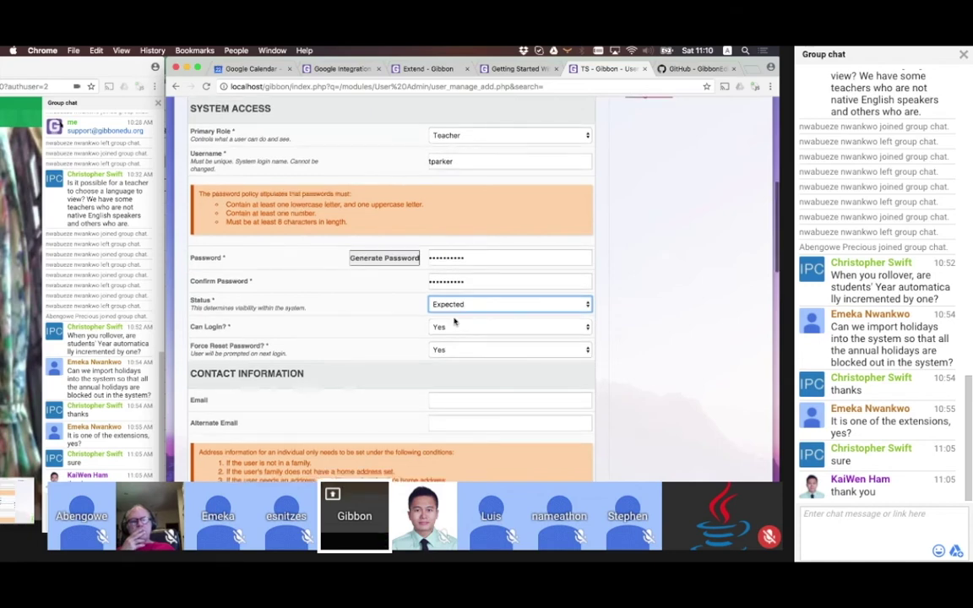
scroll(456, 304, "down", 8)
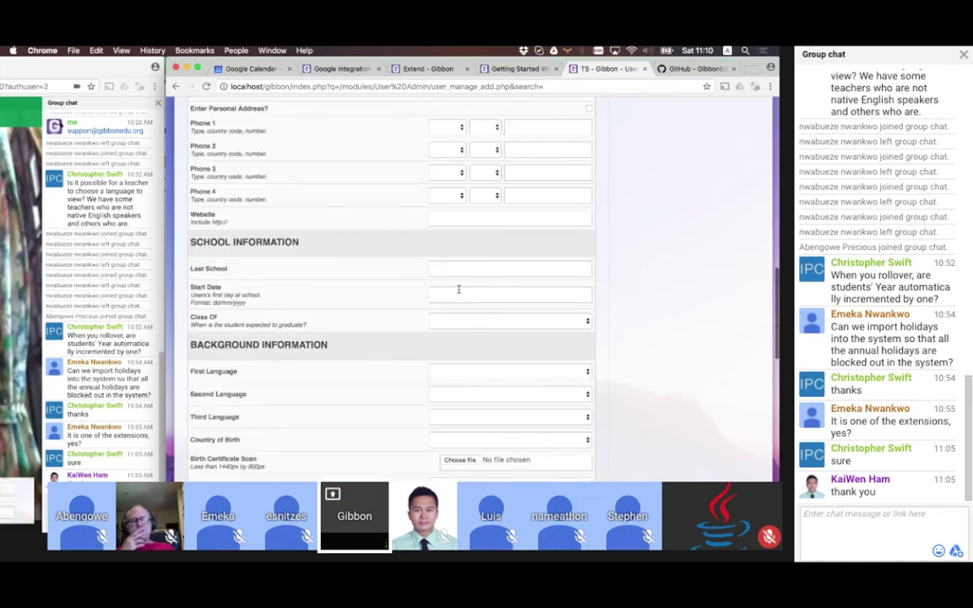
left_click(448, 294)
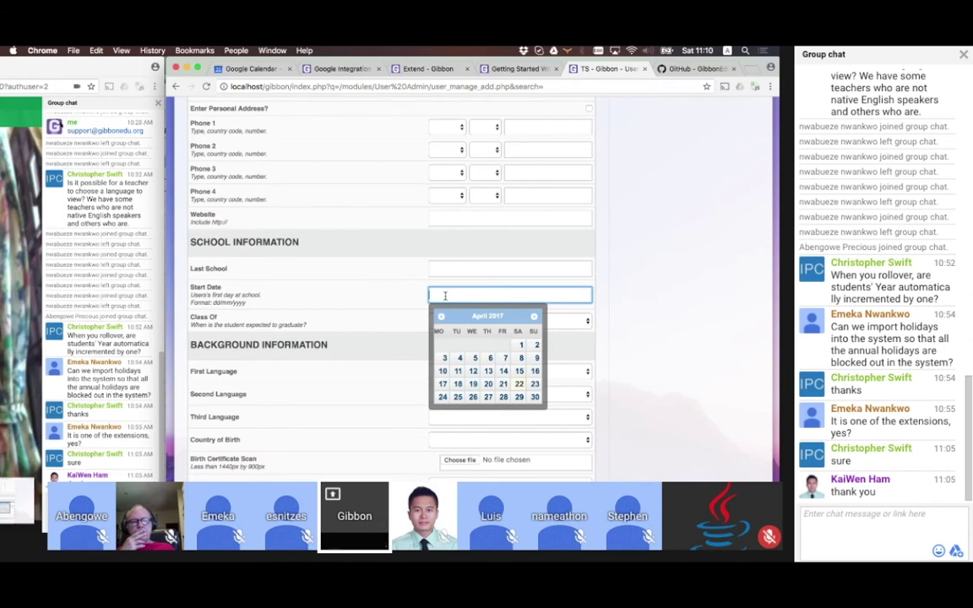
scroll(445, 296, "up", 3)
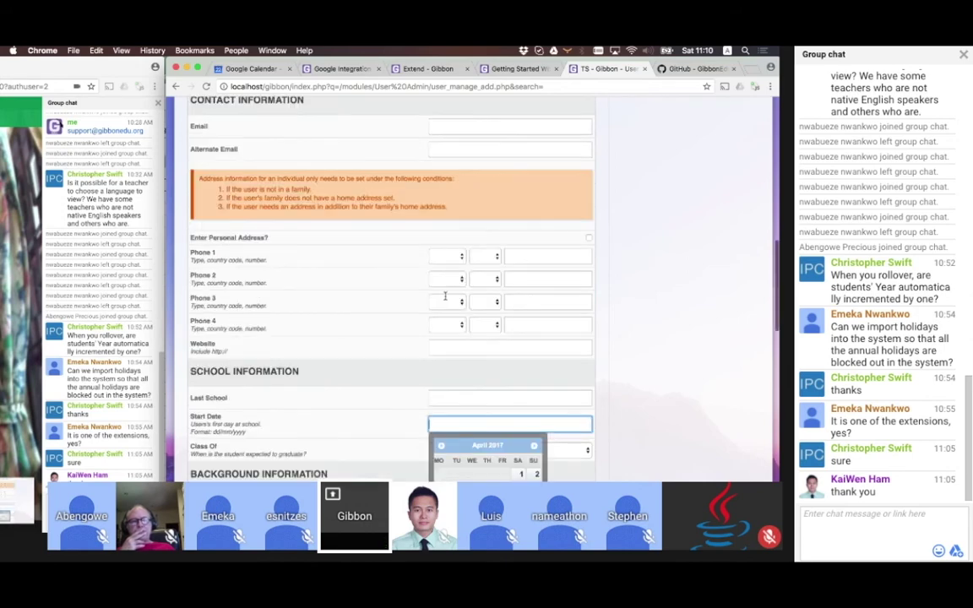
scroll(445, 296, "up", 4)
scroll(445, 305, "down", 3)
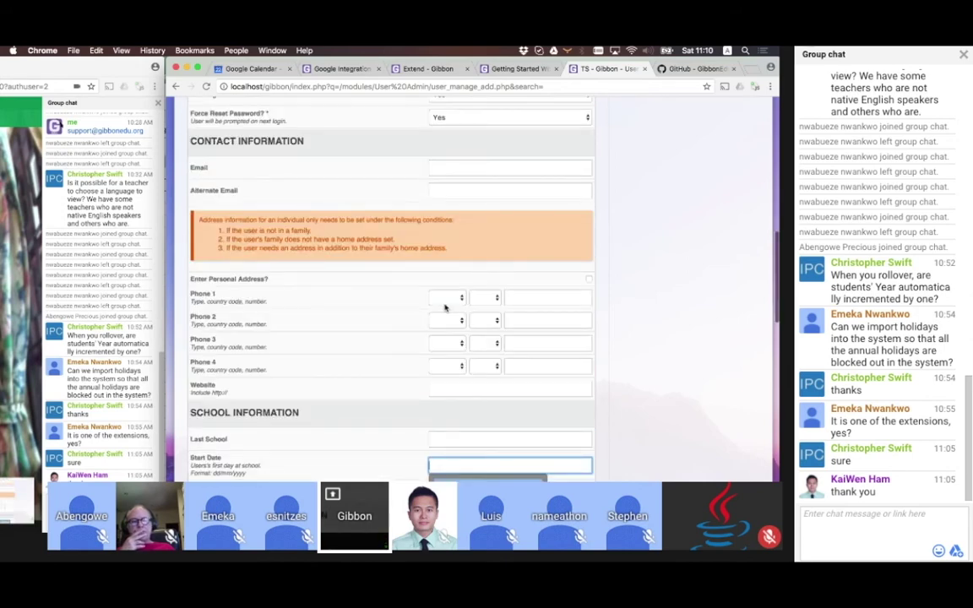
scroll(446, 307, "down", 1)
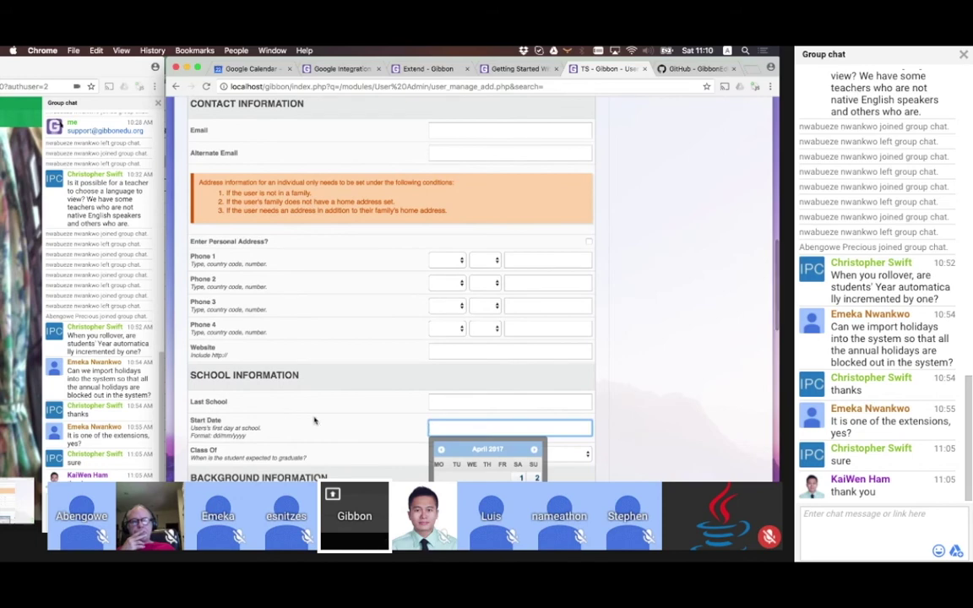
Step: Leave the browser and bring up the Finder window showing the htdocs folder
key("ctrl+Up")
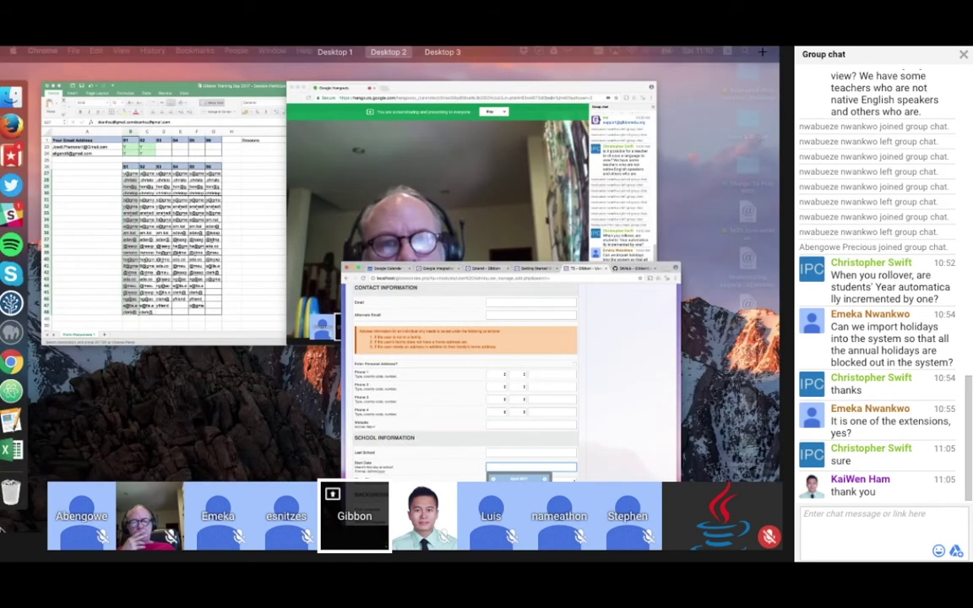
key("super+space")
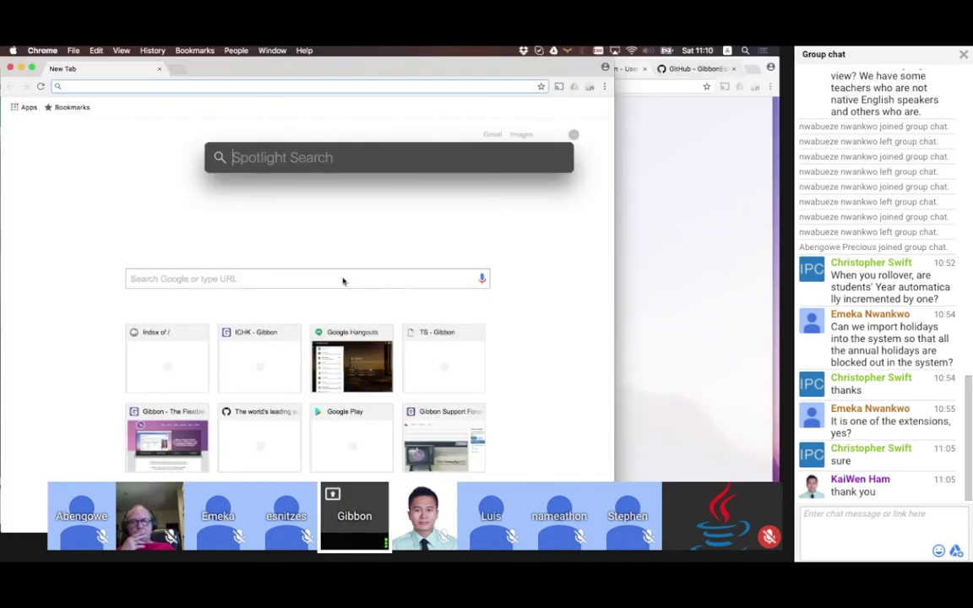
key("Escape")
key("super+w")
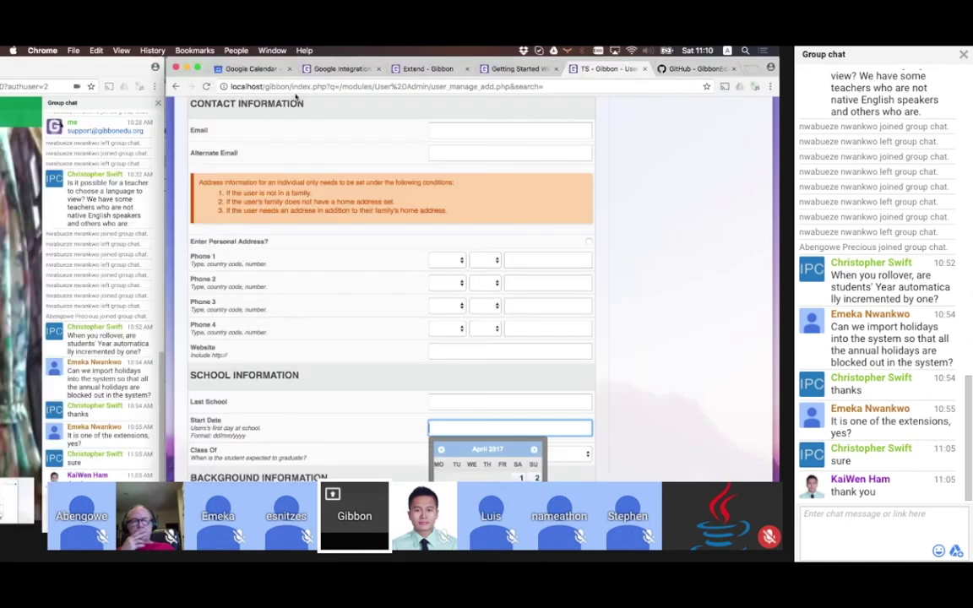
key("super+Tab")
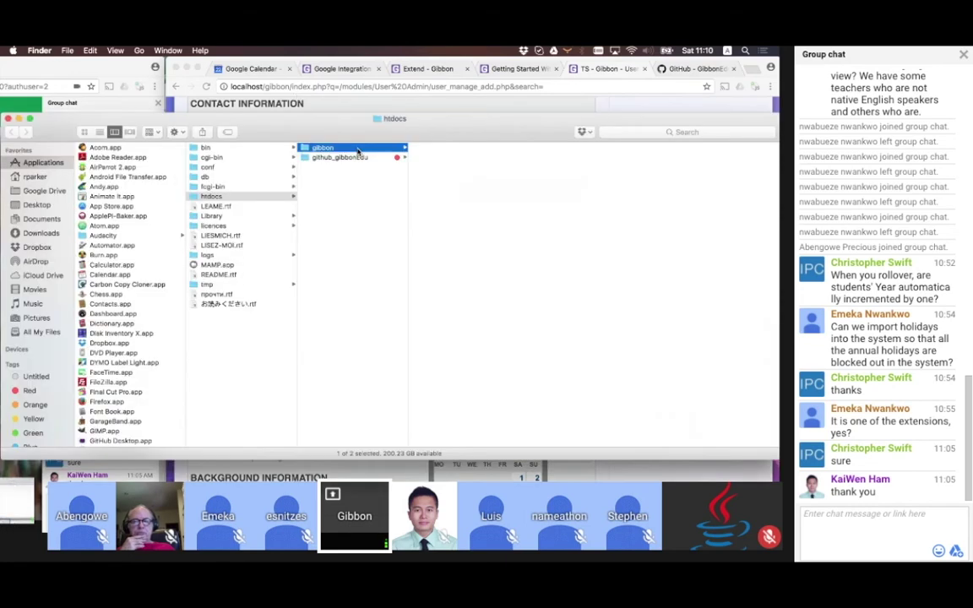
Step: Locate userAdmin_statusCheckAndFix.php in htdocs/gibbon/cli, then return to the Getting Started guide
left_click(428, 178)
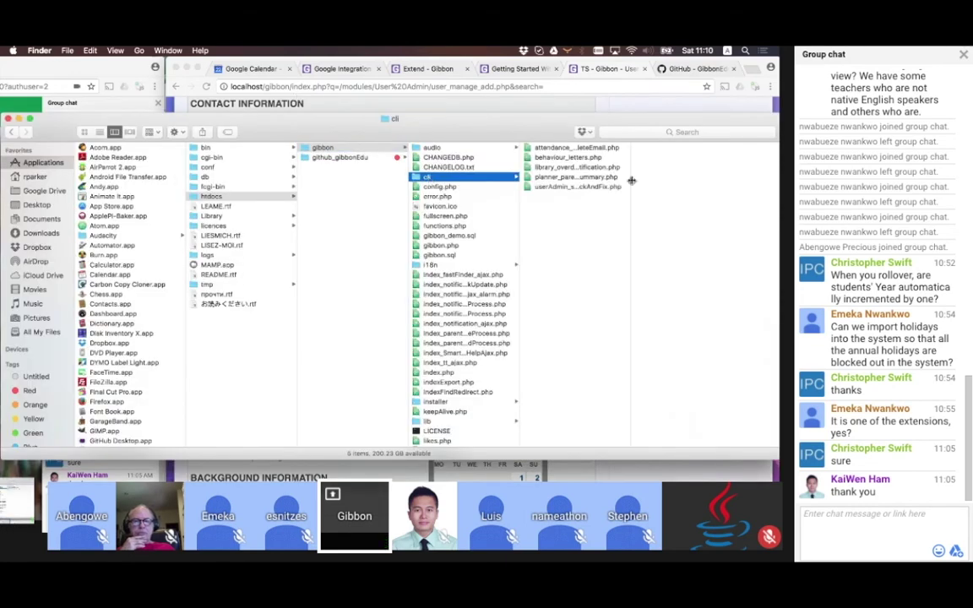
left_click_drag(631, 180, 713, 203)
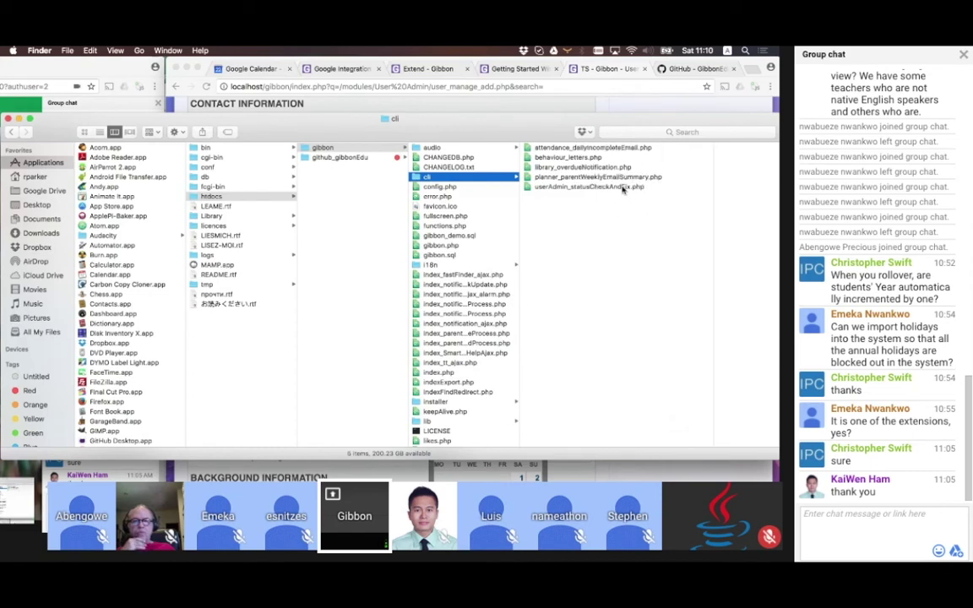
left_click(623, 187)
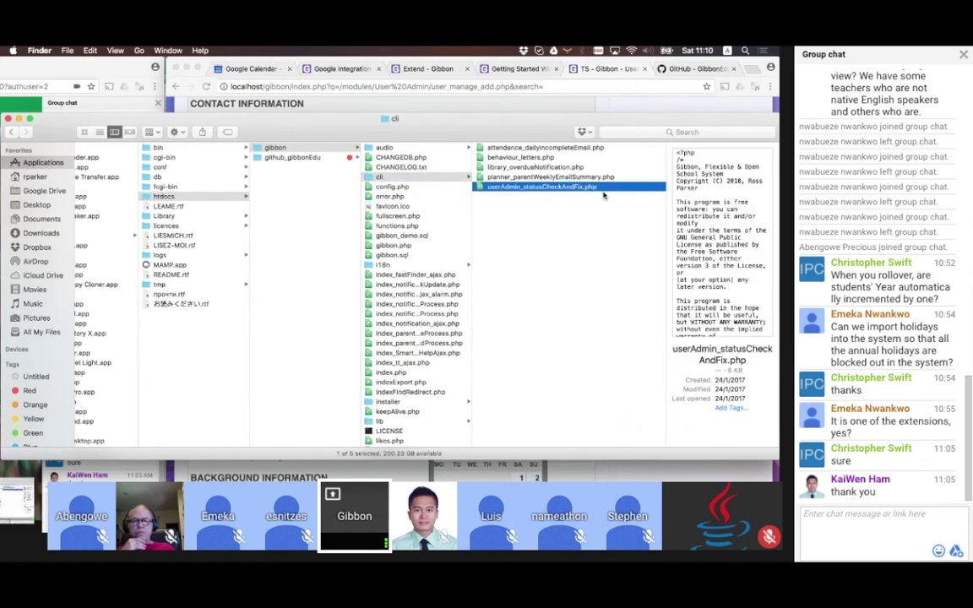
left_click(516, 69)
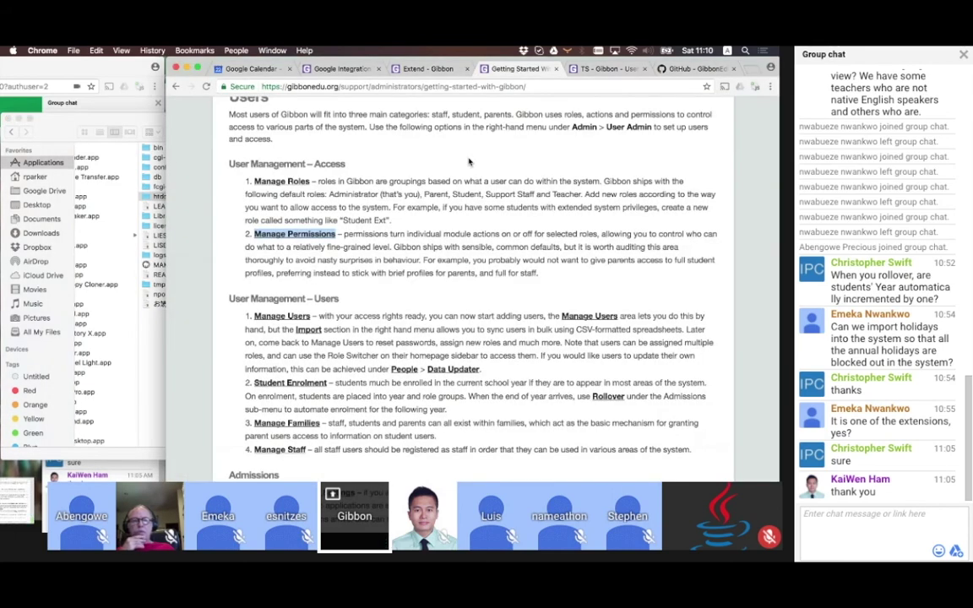
Step: Open the Support > Administrators > Command Line Tools documentation in a new tab
scroll(469, 162, "up", 10)
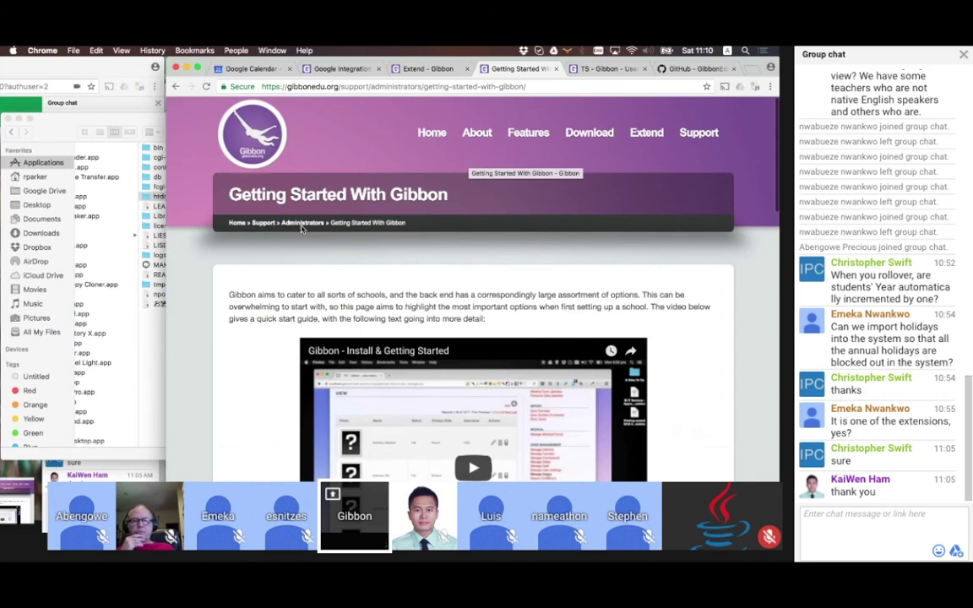
left_click(302, 223)
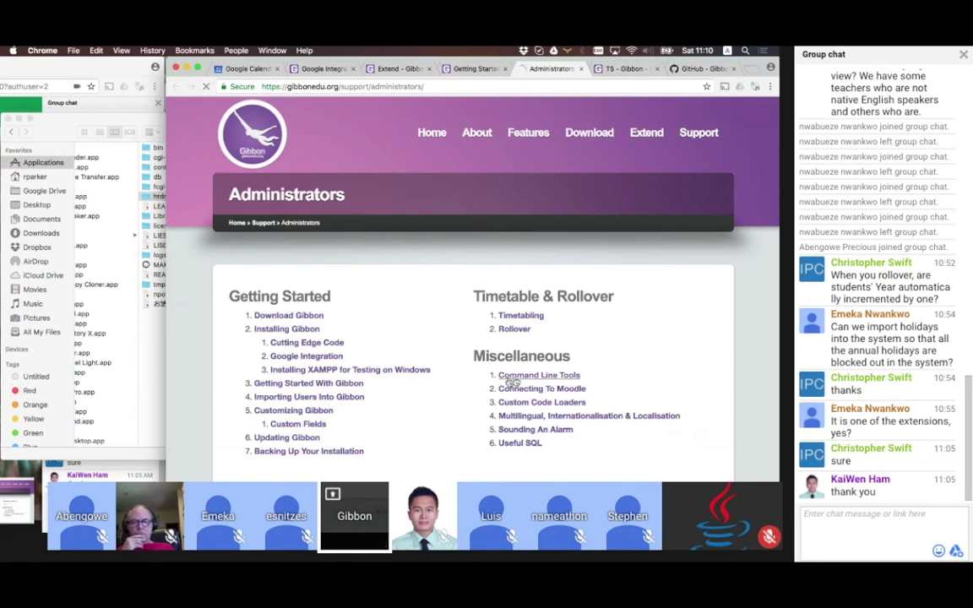
left_click(541, 376)
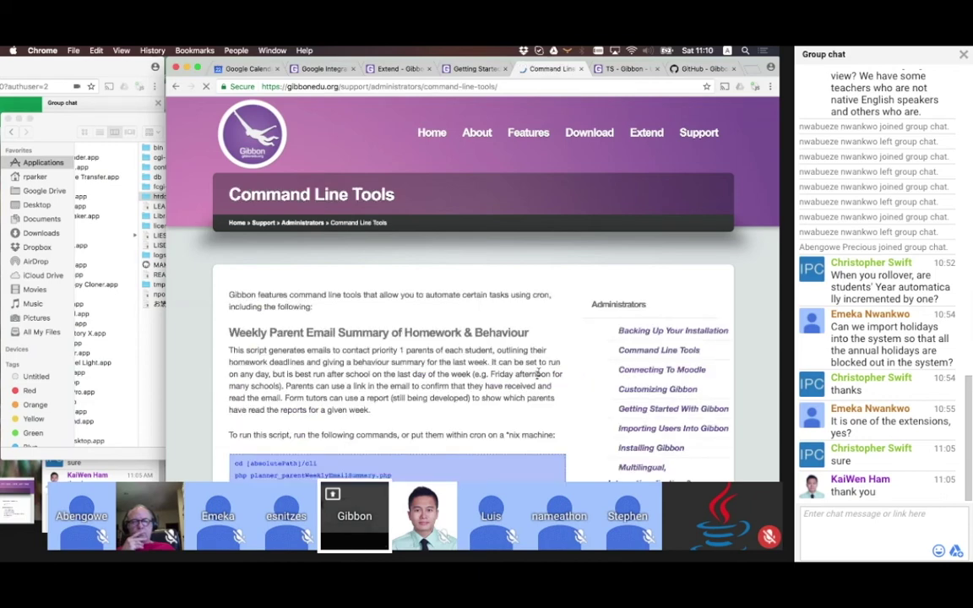
scroll(524, 375, "down", 15)
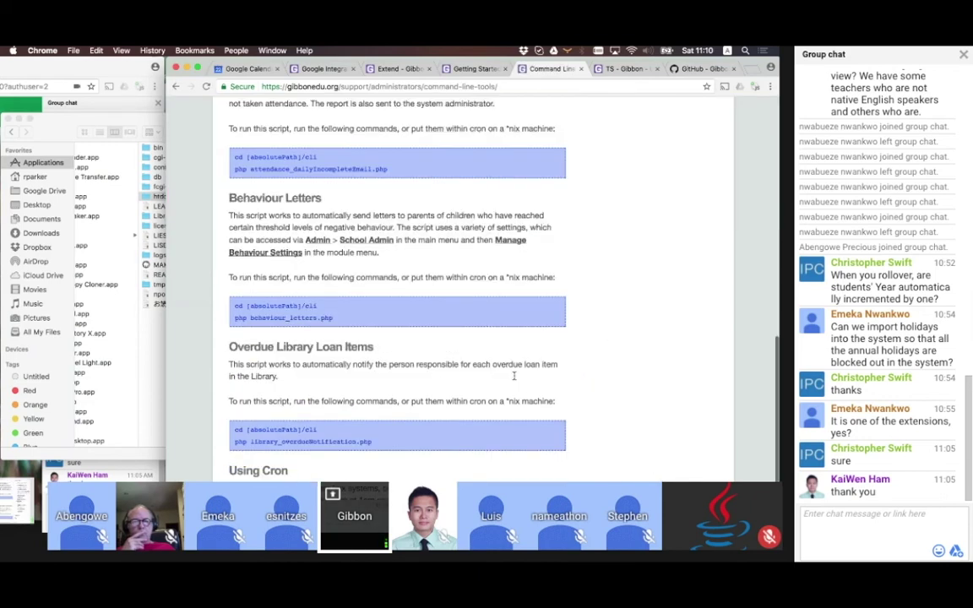
scroll(513, 376, "down", 2)
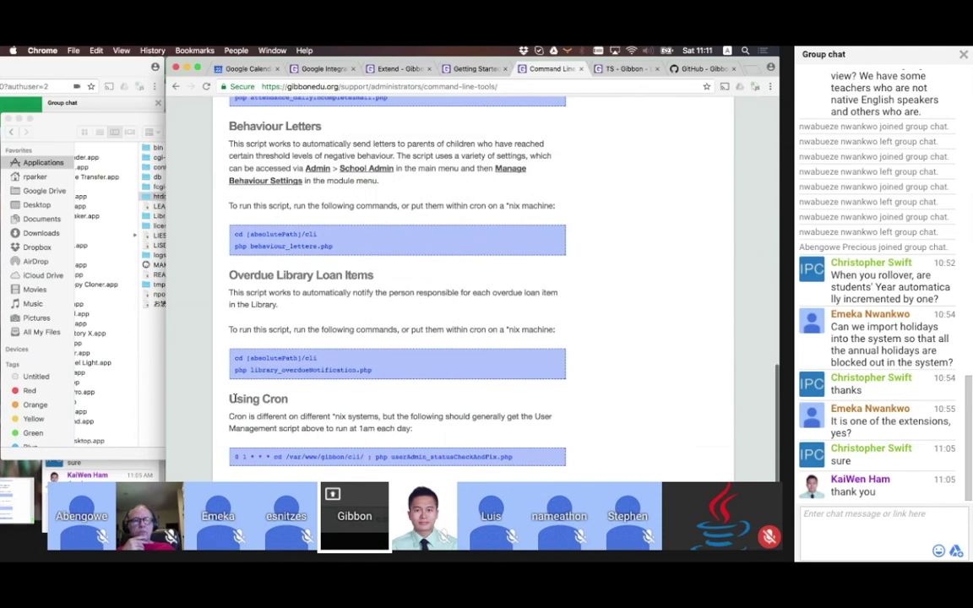
scroll(302, 355, "up", 4)
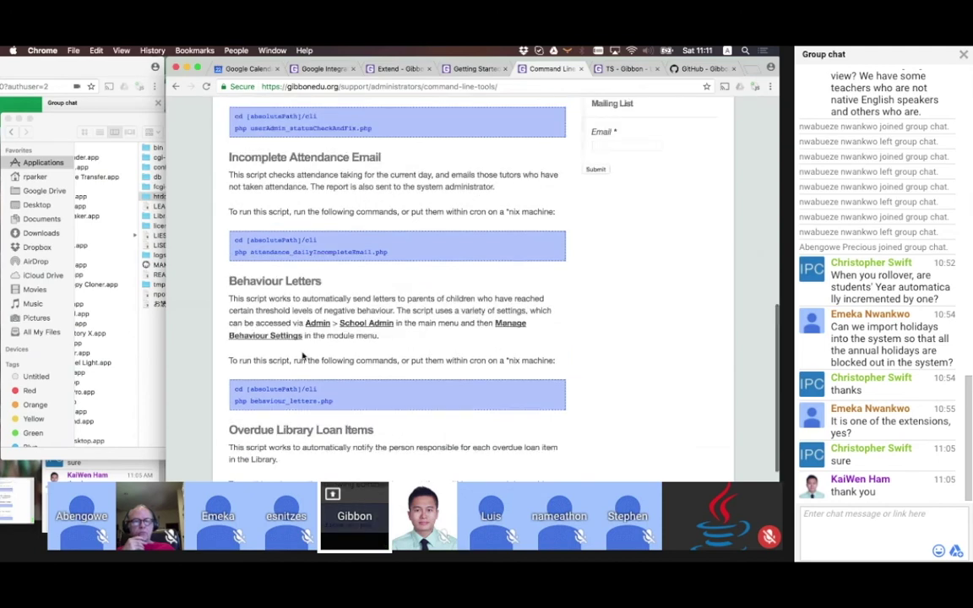
scroll(303, 356, "up", 5)
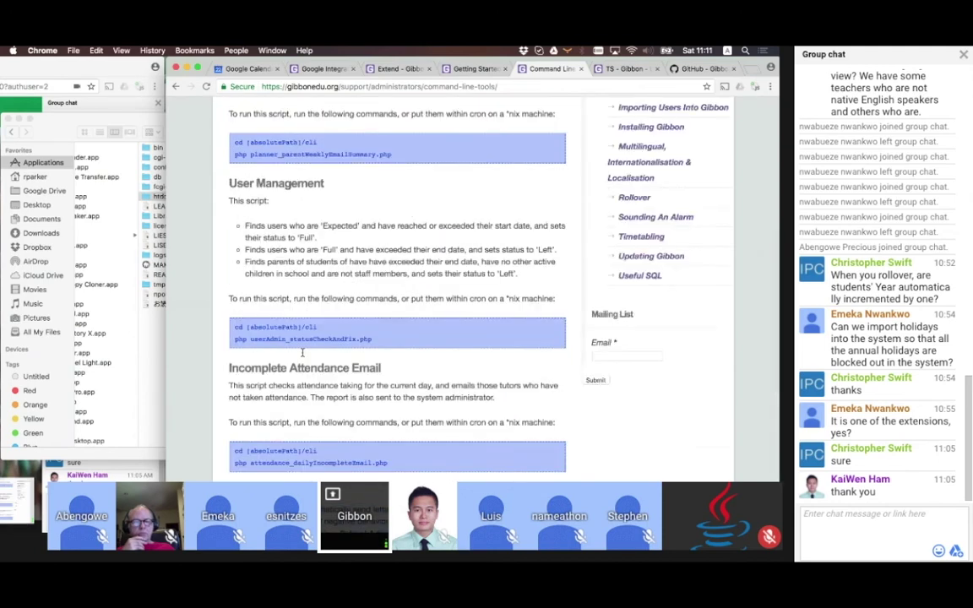
scroll(303, 353, "up", 1)
Step: Highlight the User Management notes on Expected and Full users, then close that tab
triple_click(301, 225)
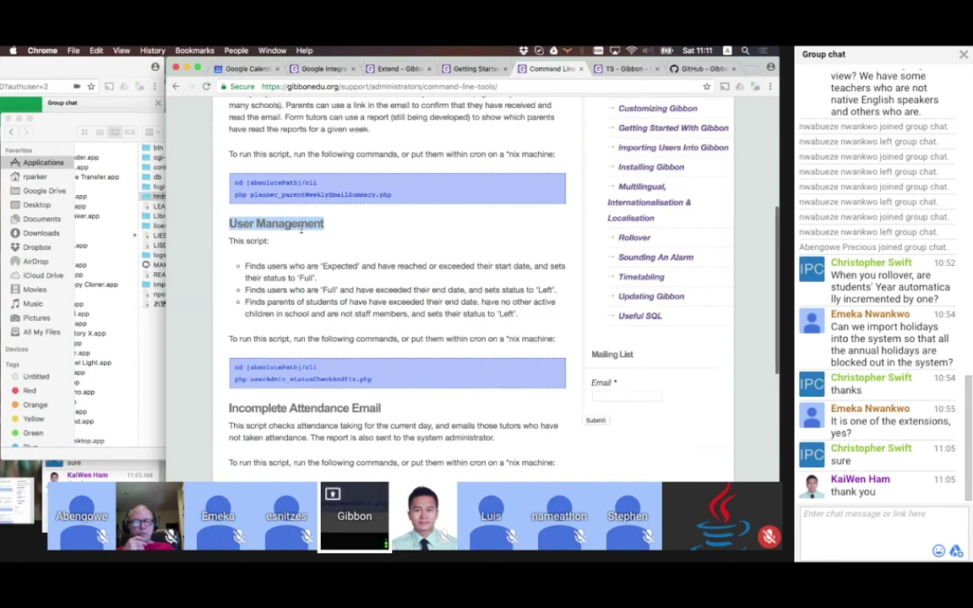
left_click_drag(244, 266, 325, 266)
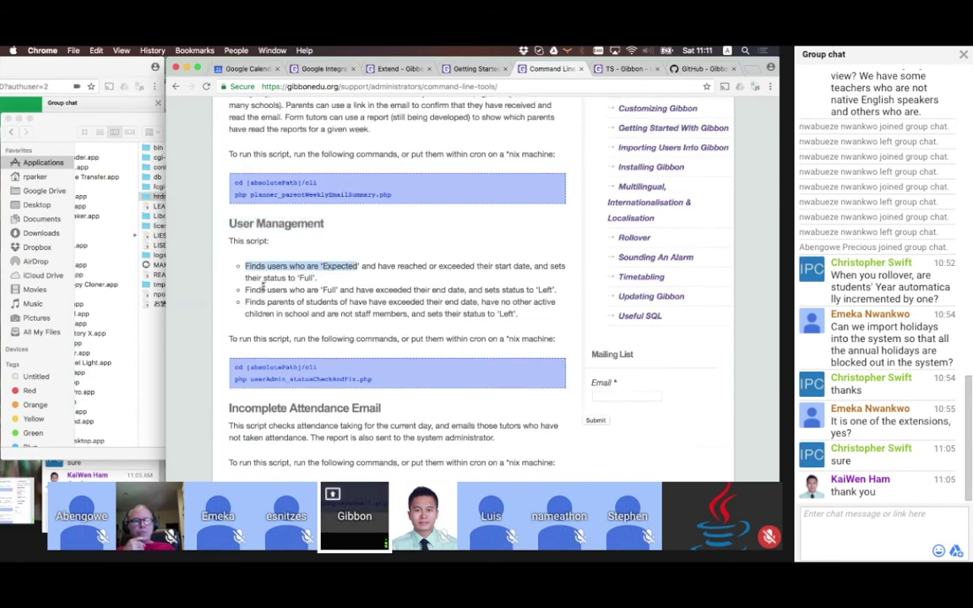
left_click_drag(246, 289, 336, 289)
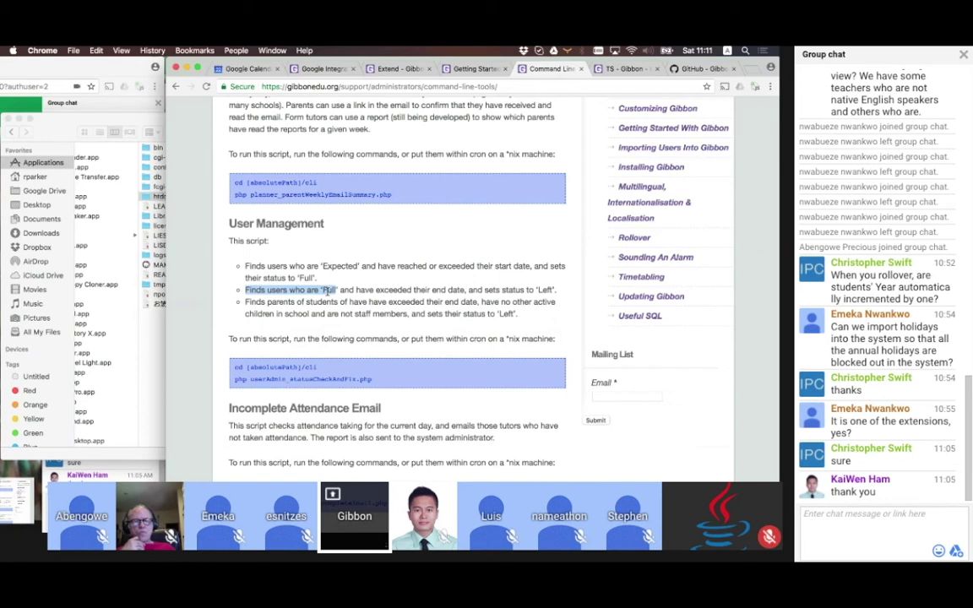
left_click(581, 69)
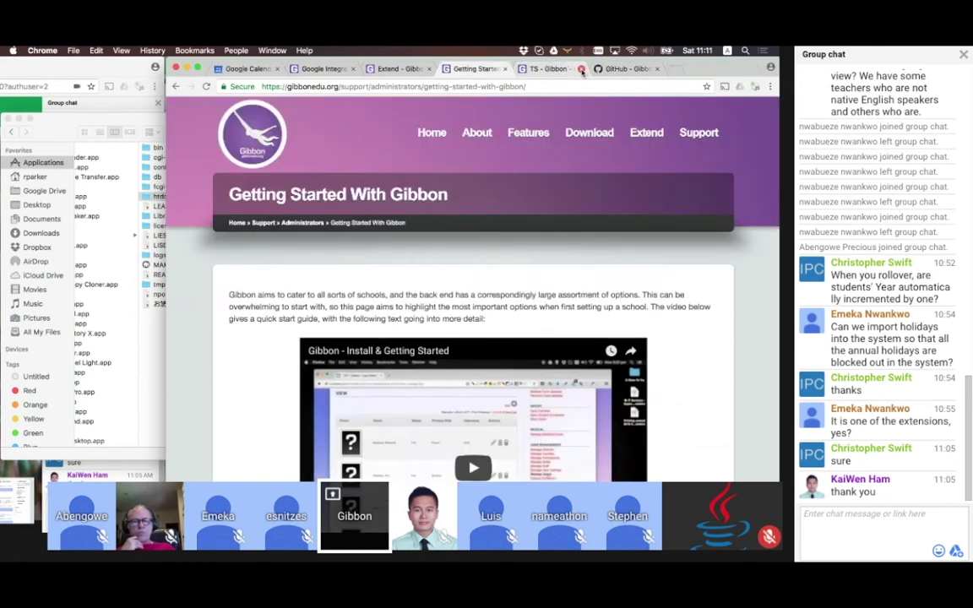
left_click(549, 69)
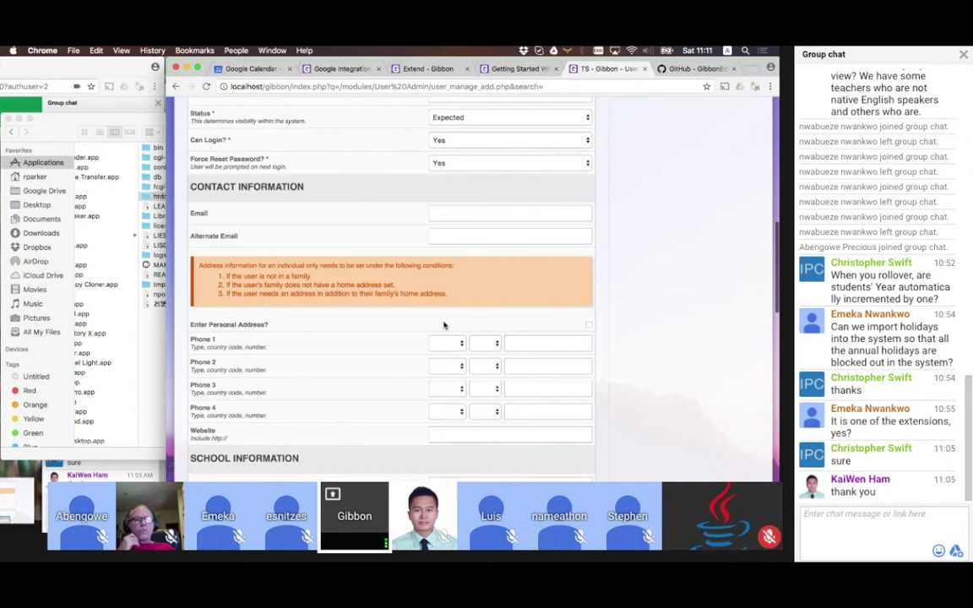
Step: Switch the new user's status from Expected back to Full
scroll(443, 330, "up", 5)
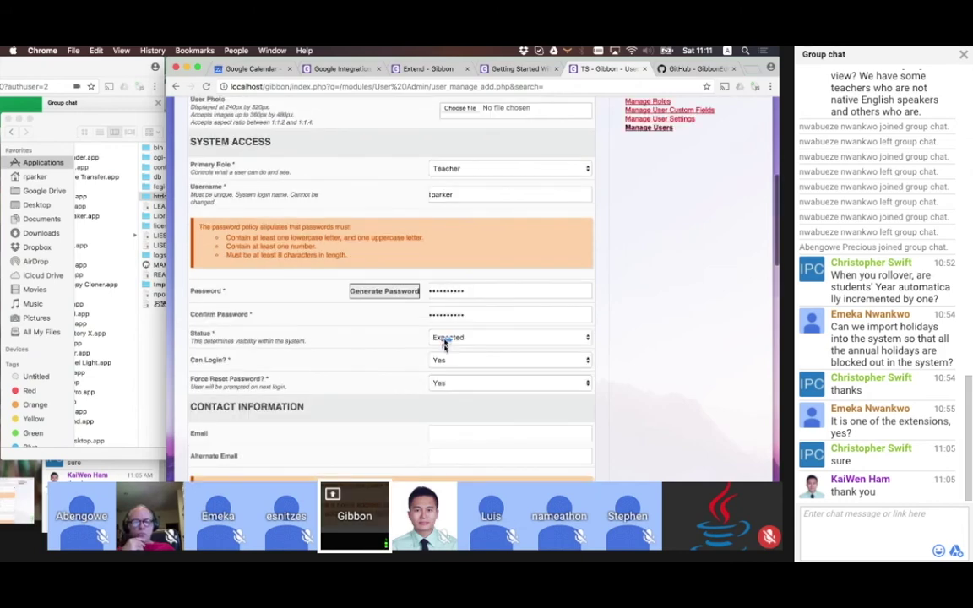
left_click(444, 342)
left_click(443, 325)
scroll(444, 312, "down", 1)
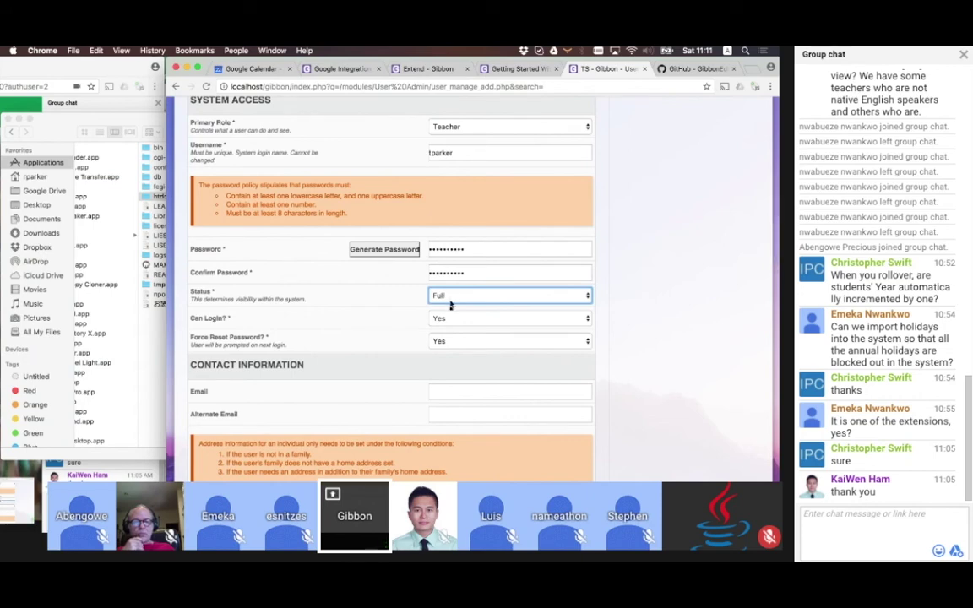
left_click(194, 291)
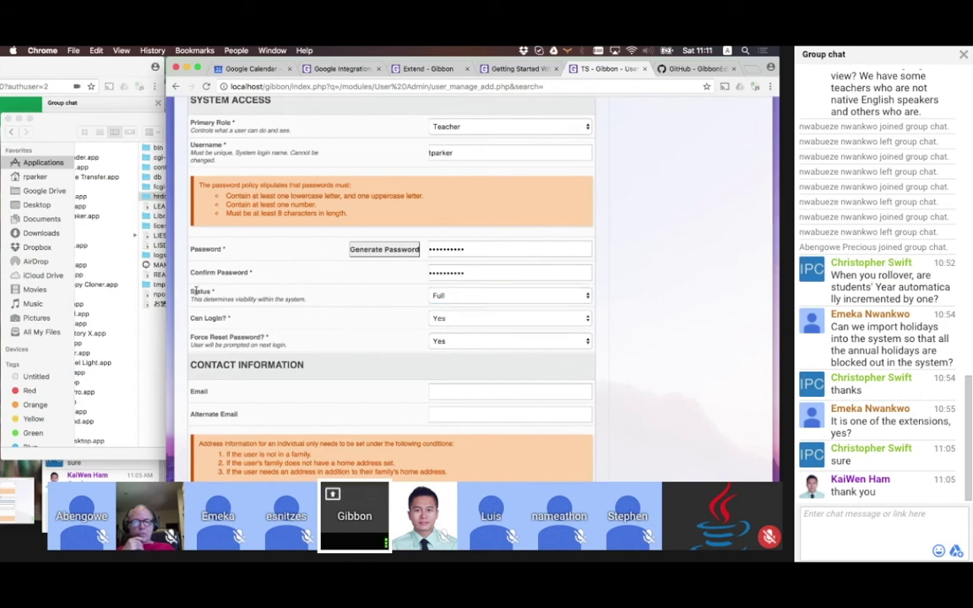
triple_click(194, 291)
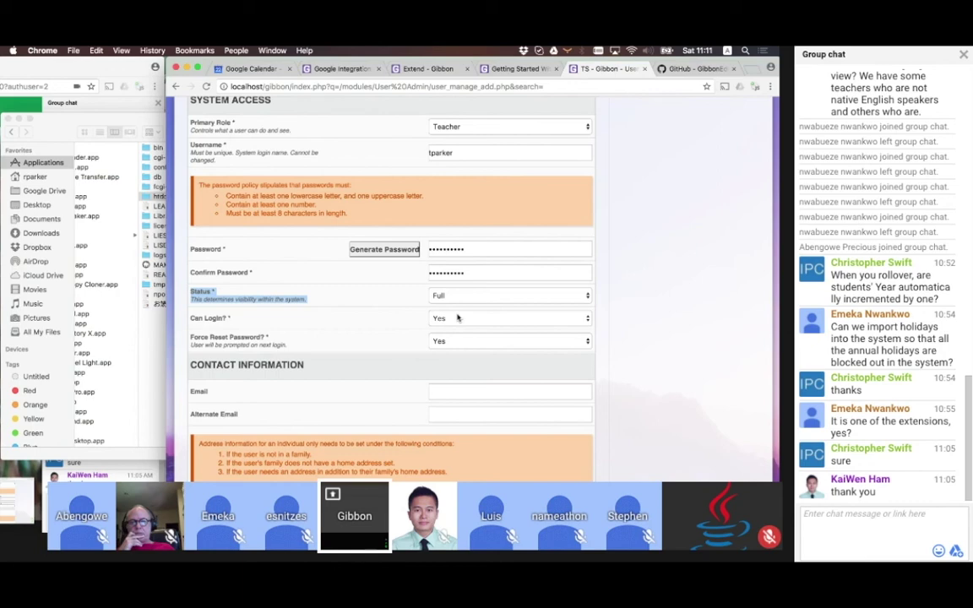
Step: Keep the Can Login? and Force Reset Password defaults, submit the user, and open Manage Users
key("Tab")
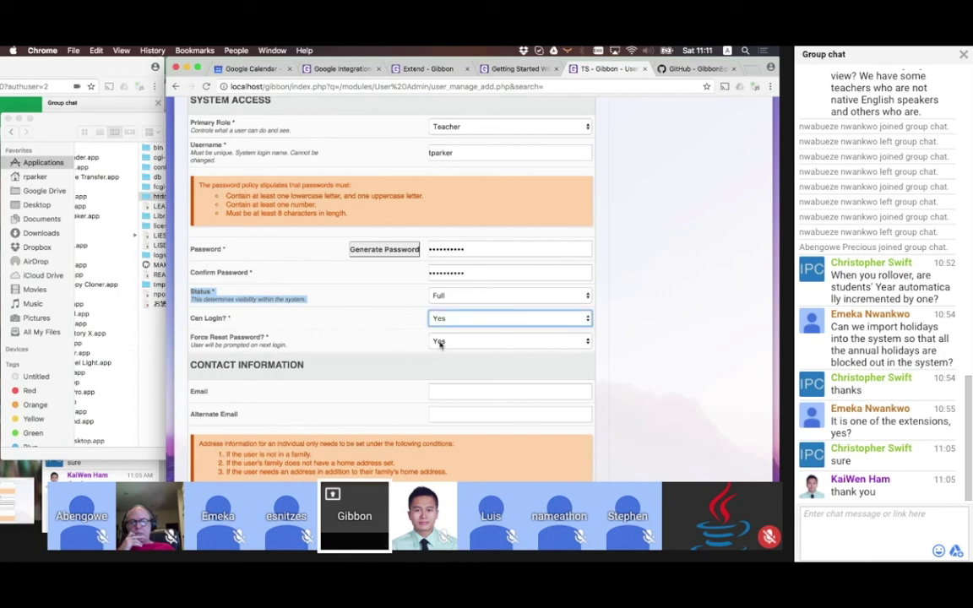
key("Tab")
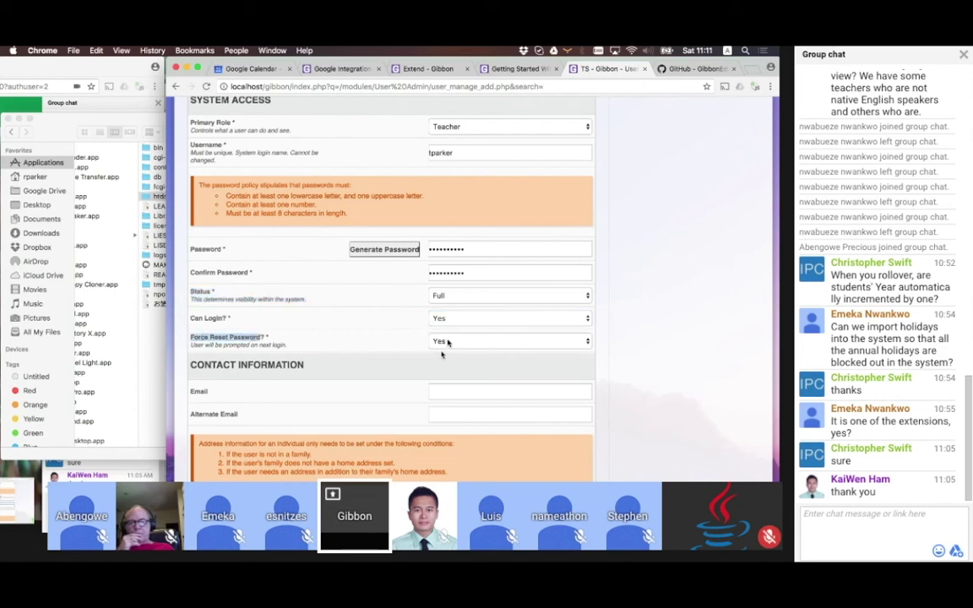
key("Tab")
scroll(407, 380, "down", 2)
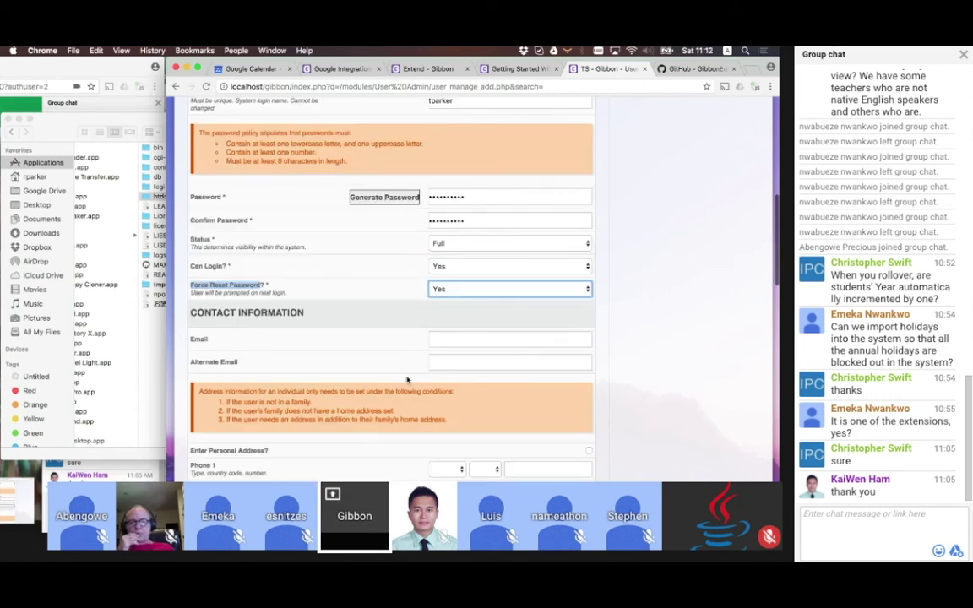
scroll(407, 380, "down", 10)
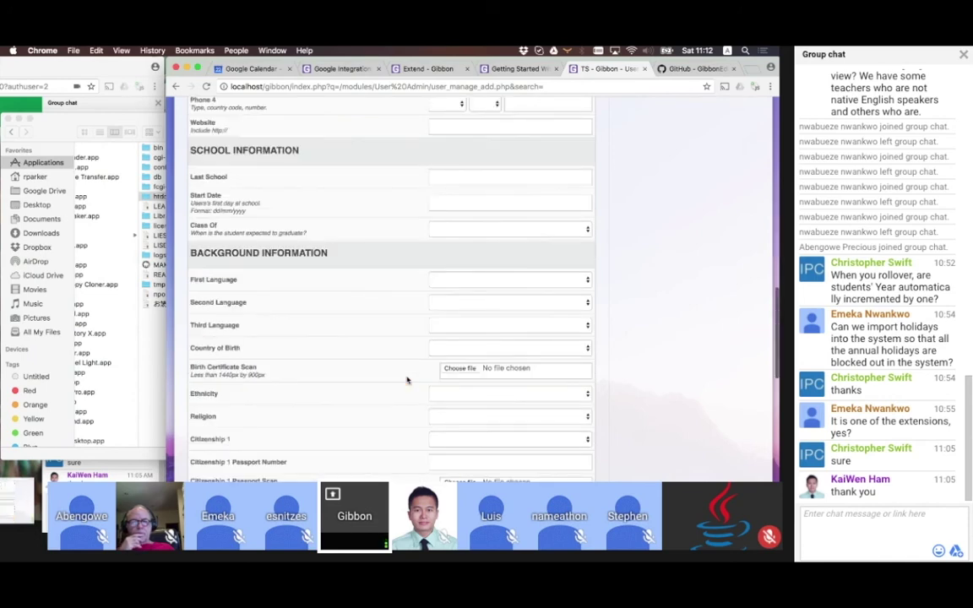
scroll(406, 380, "down", 10)
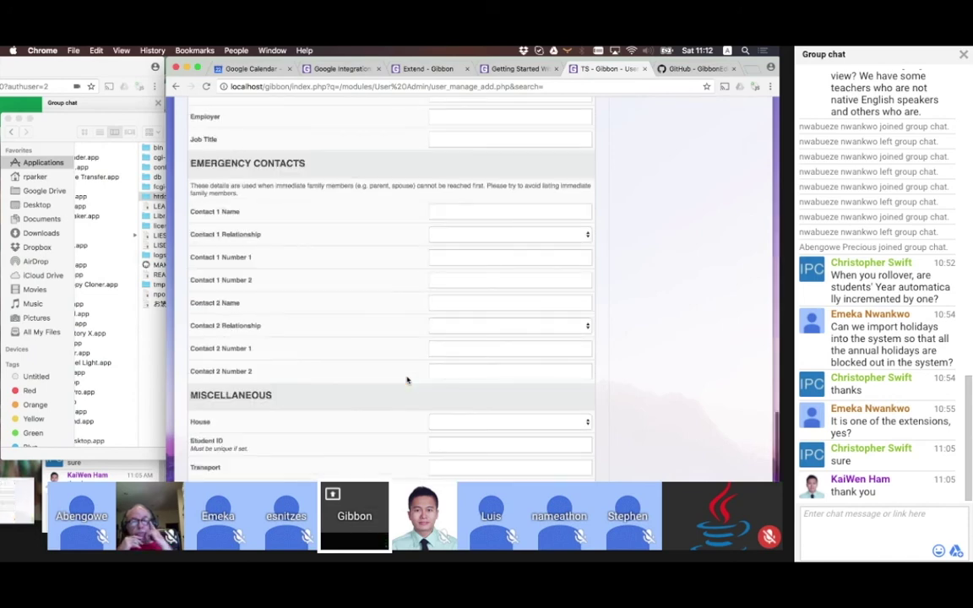
scroll(407, 380, "down", 5)
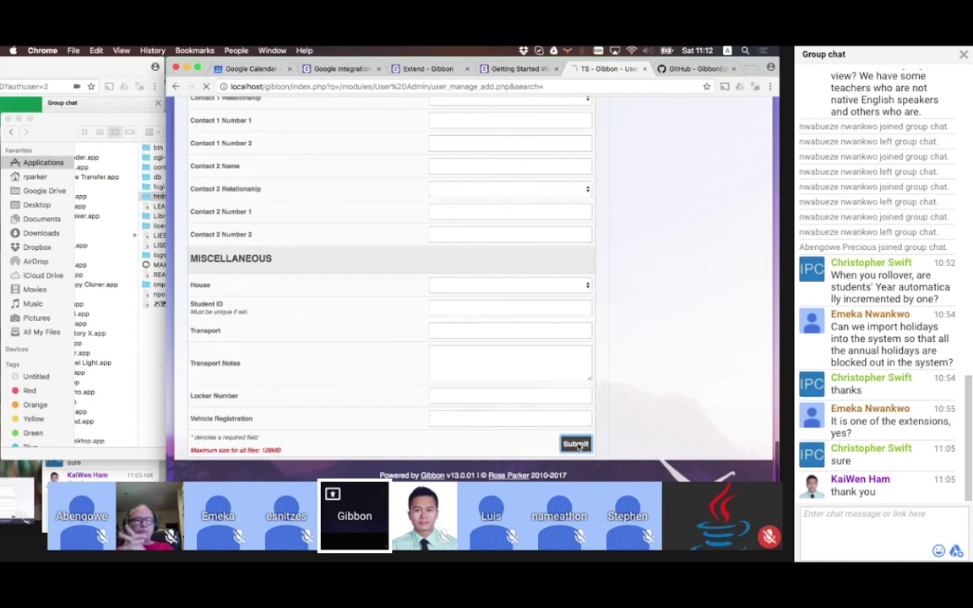
left_click(576, 443)
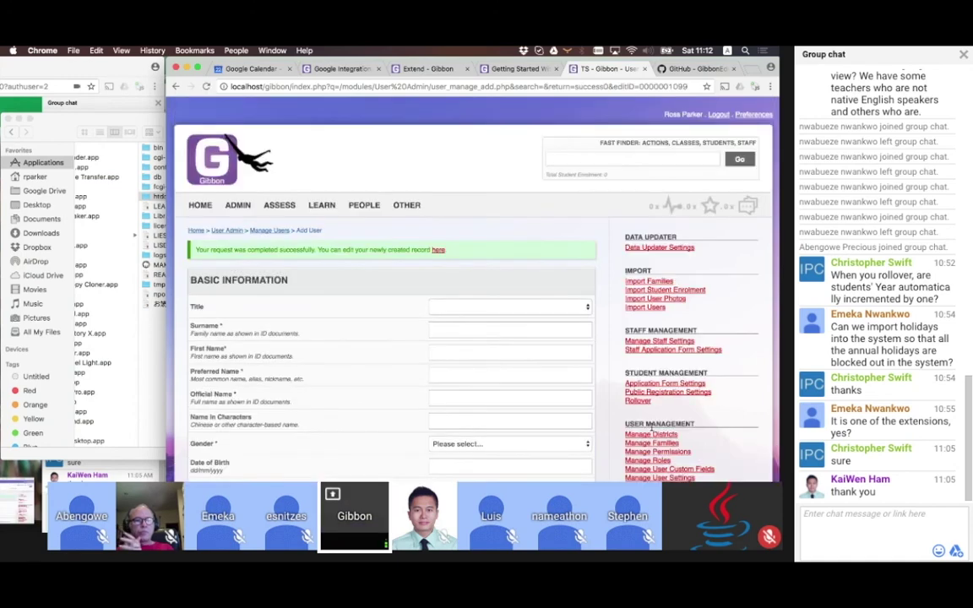
left_click(267, 230)
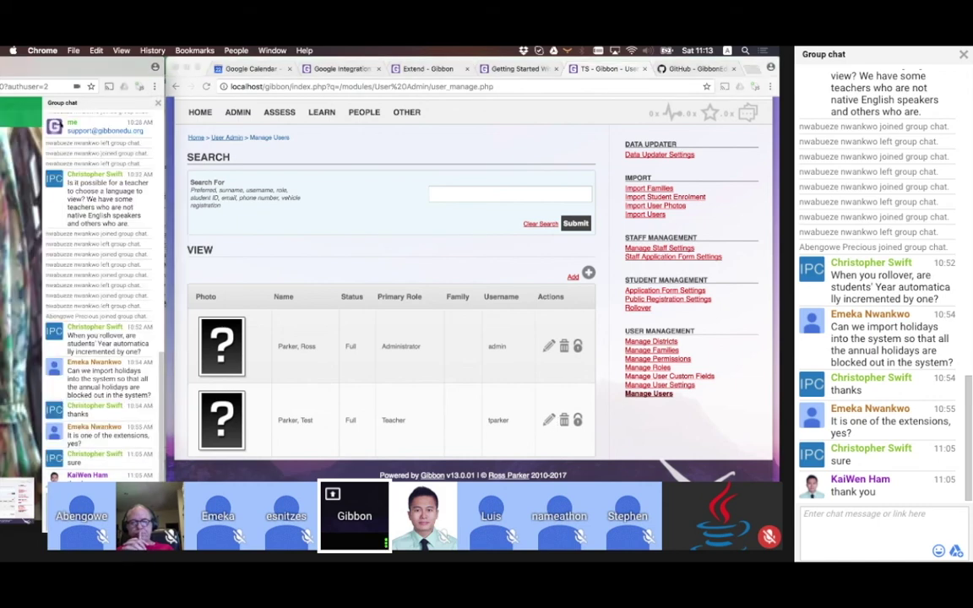
Step: Check the test teacher's Full Teacher row in Manage Users, then go to People > Staff
left_click(284, 425)
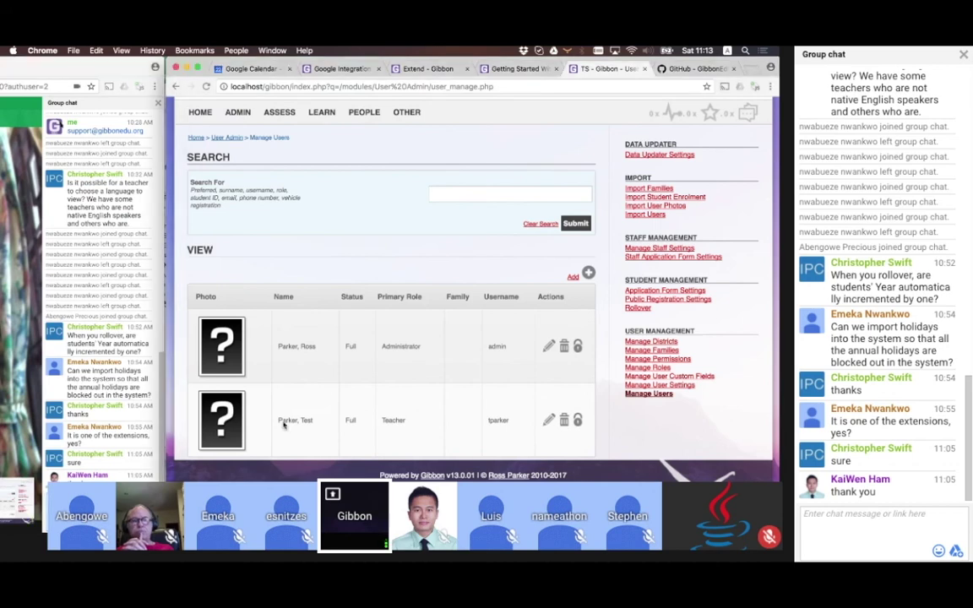
triple_click(283, 425)
scroll(306, 424, "up", 1)
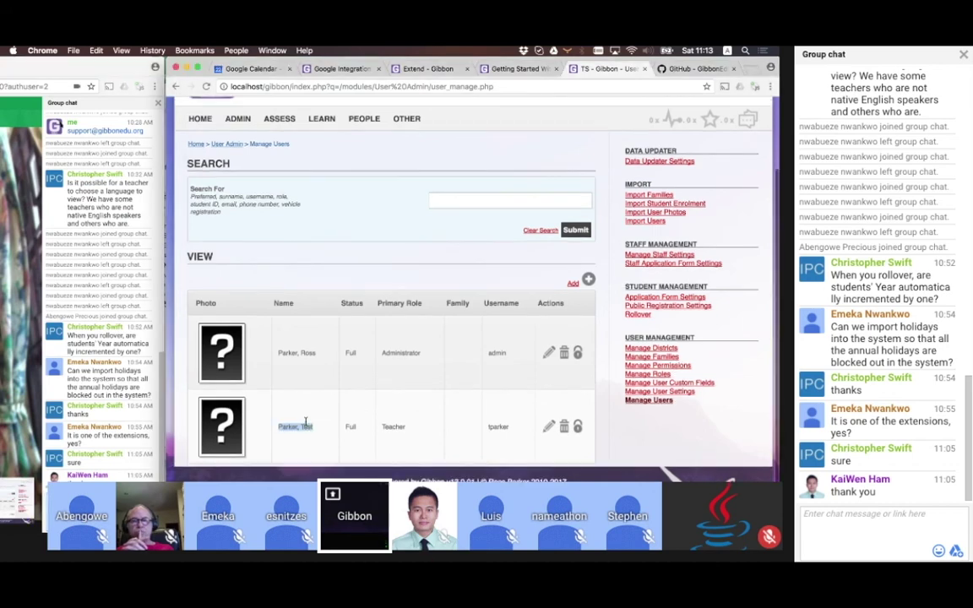
mouse_move(367, 216)
scroll(367, 216, "up", 1)
left_click(366, 216)
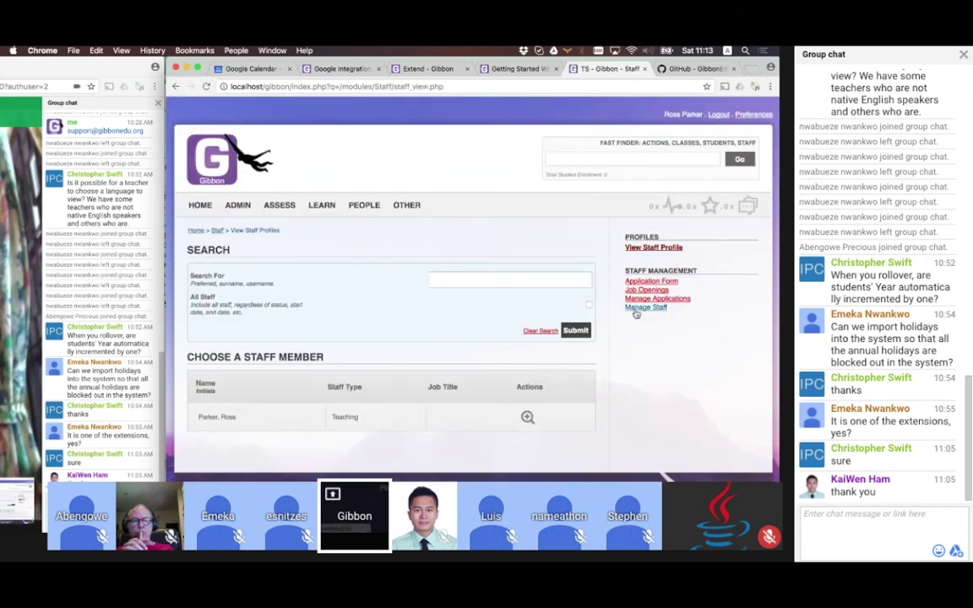
Step: From Manage Staff, add the test teacher with staff type Teaching and submit
left_click(638, 307)
scroll(651, 338, "down", 1)
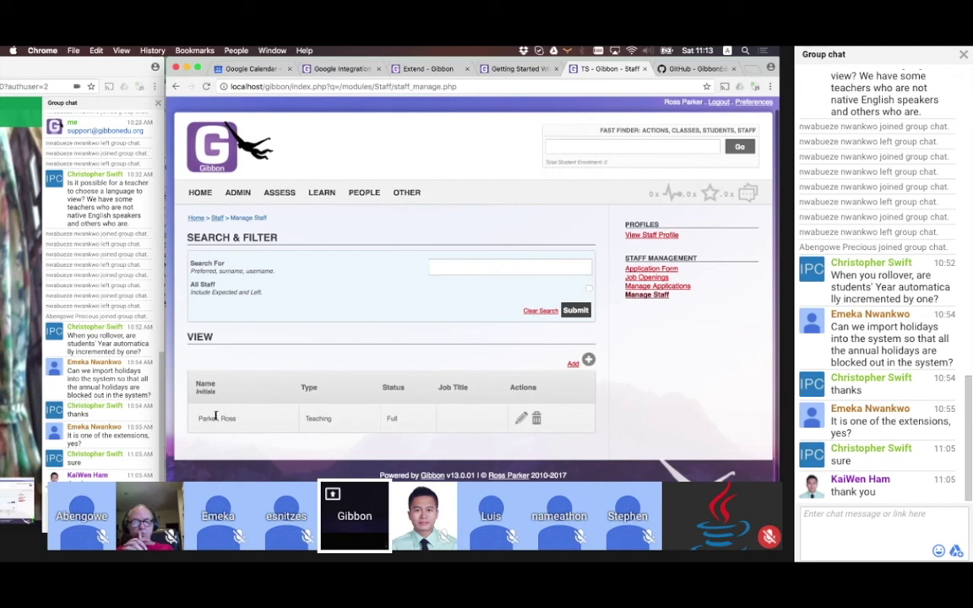
left_click_drag(197, 418, 419, 424)
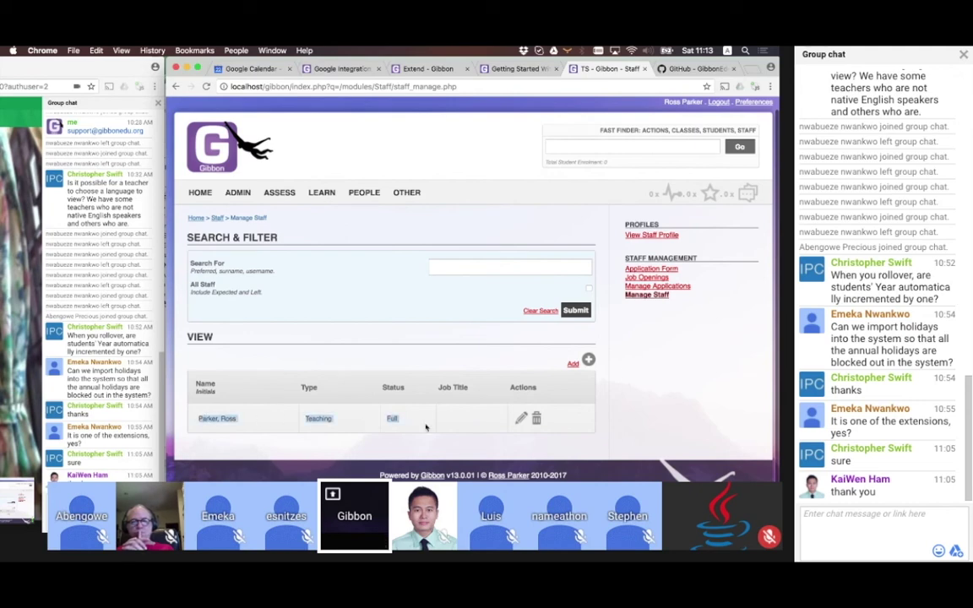
left_click(573, 364)
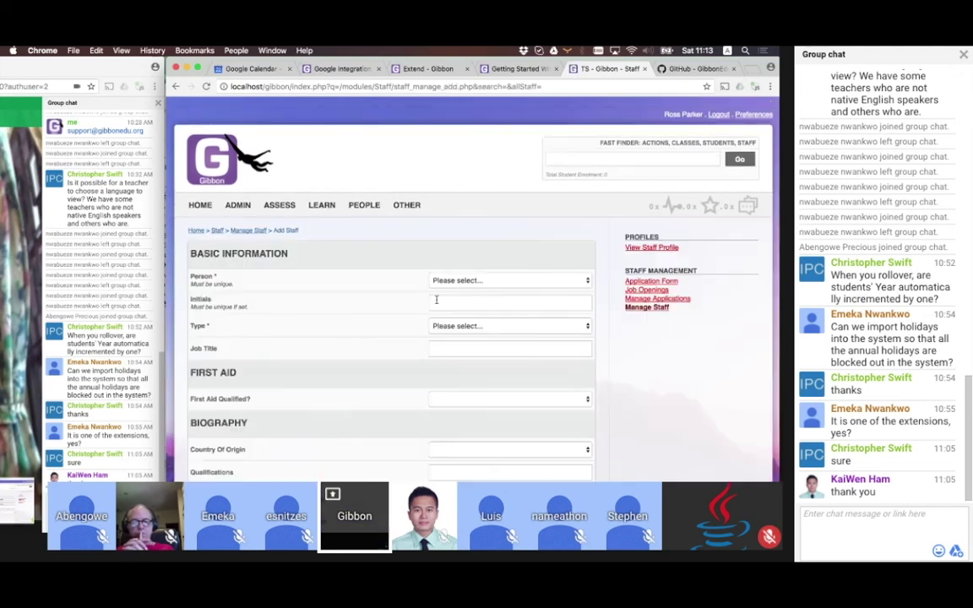
left_click(432, 282)
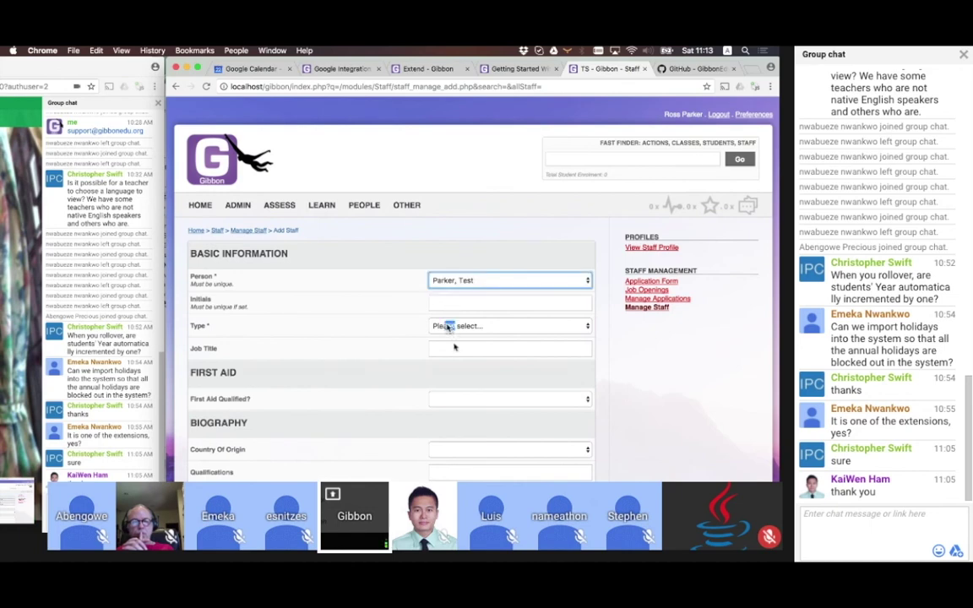
left_click(453, 346)
scroll(610, 408, "down", 5)
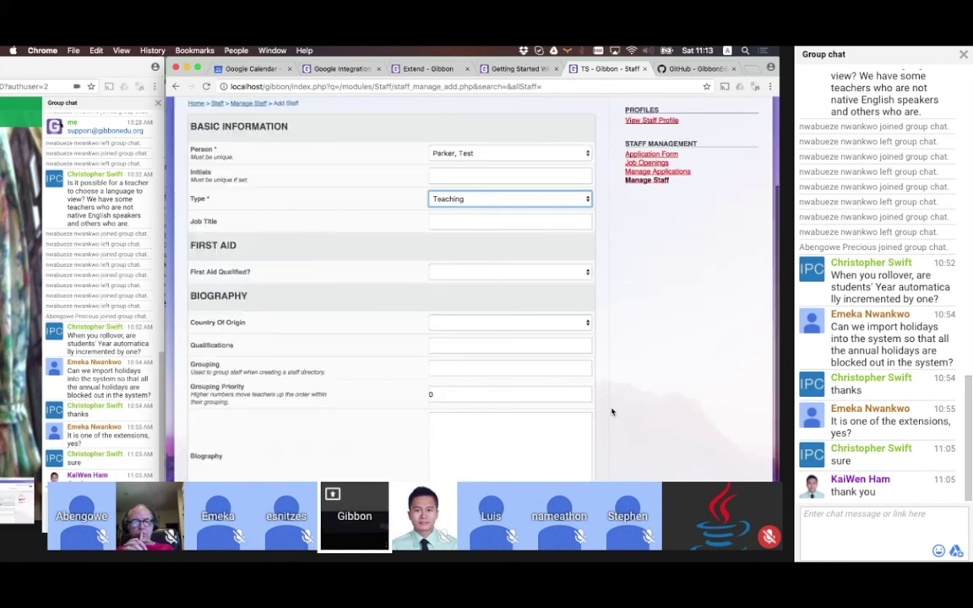
left_click(575, 443)
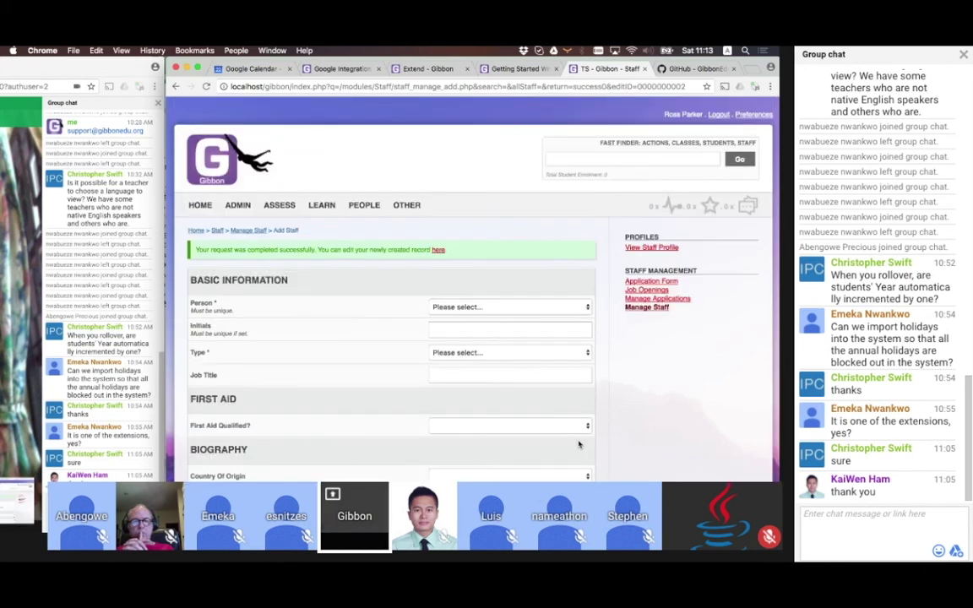
Step: Search 'parker' in Fast Finder and open the test teacher's staff profile
left_click(568, 160)
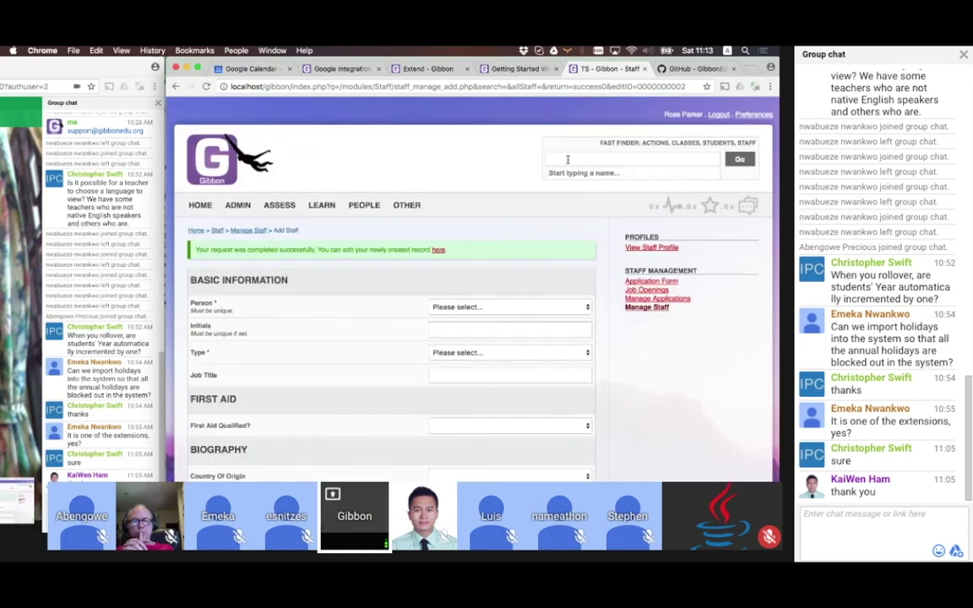
left_click(647, 142)
left_click_drag(647, 142, 733, 142)
left_click(747, 143)
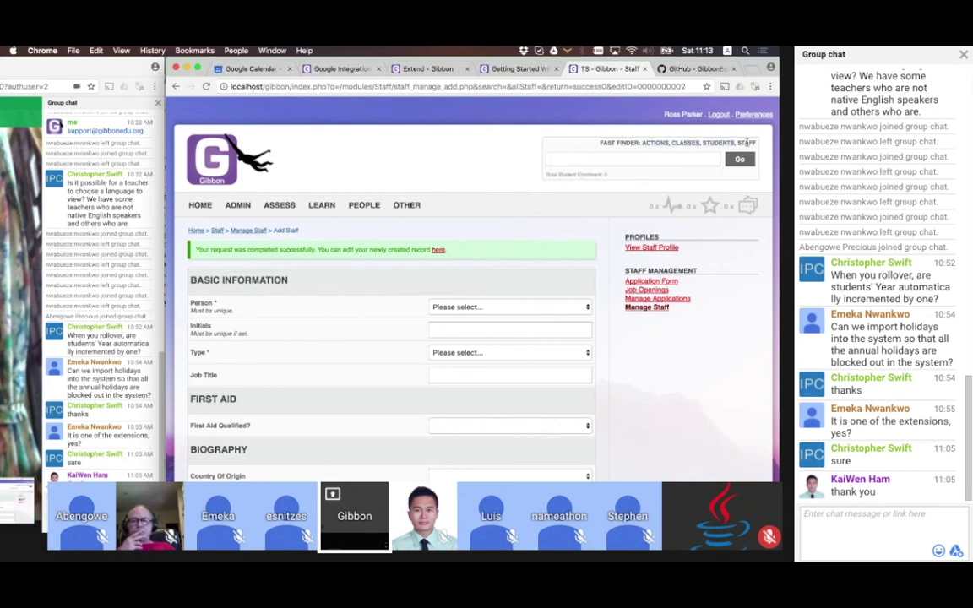
left_click(641, 157)
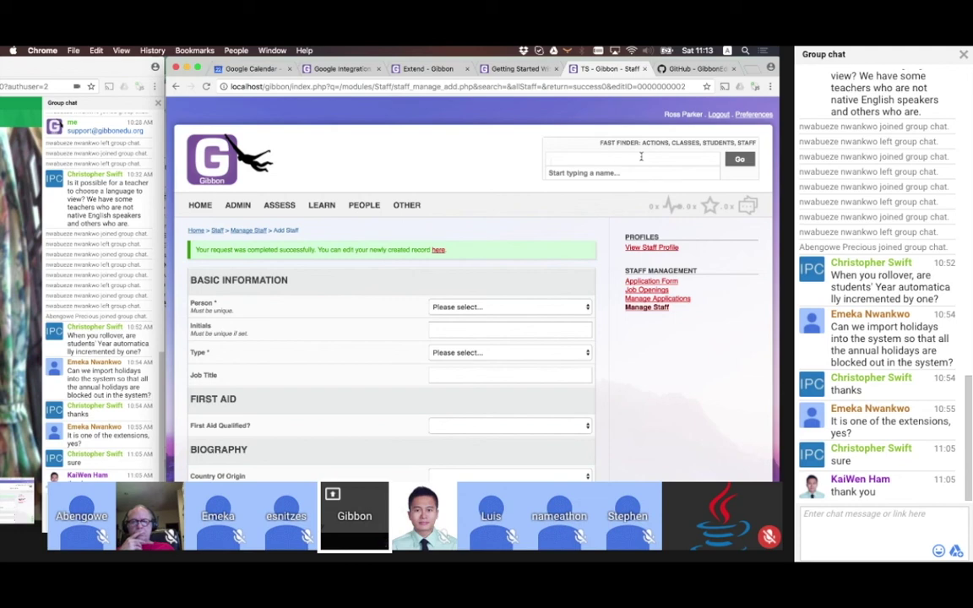
type("parker")
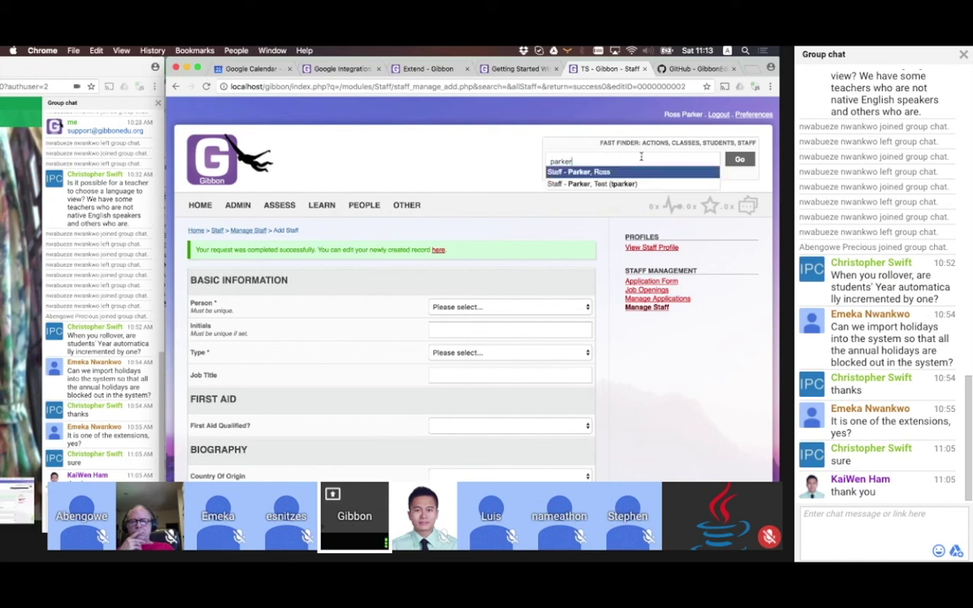
key("Down")
key("Return")
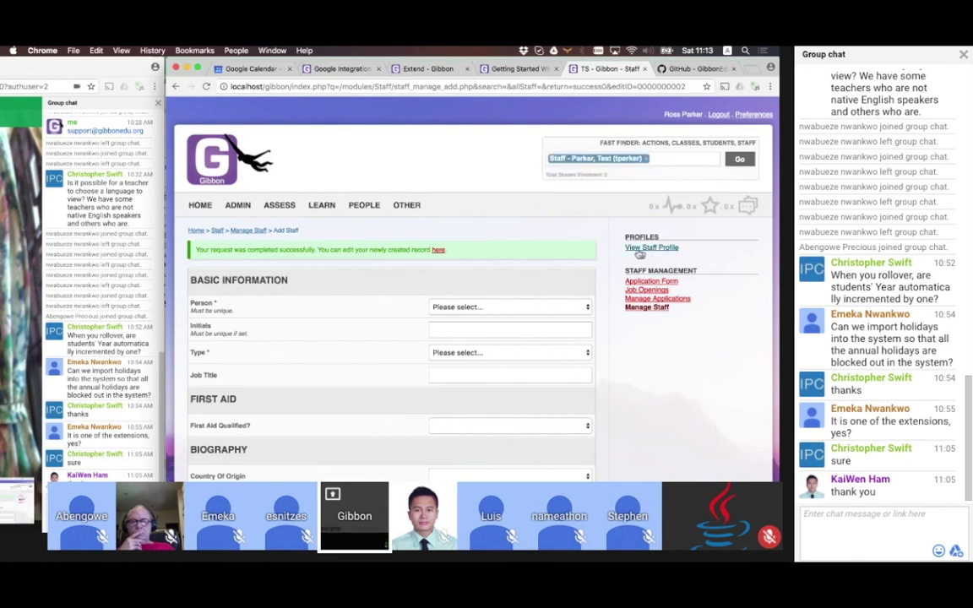
left_click(743, 159)
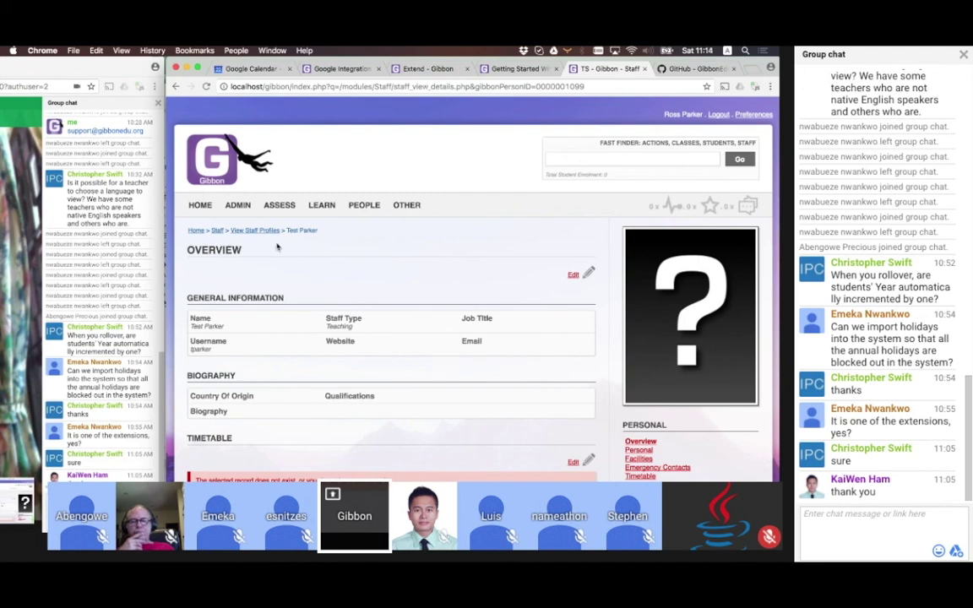
mouse_move(237, 205)
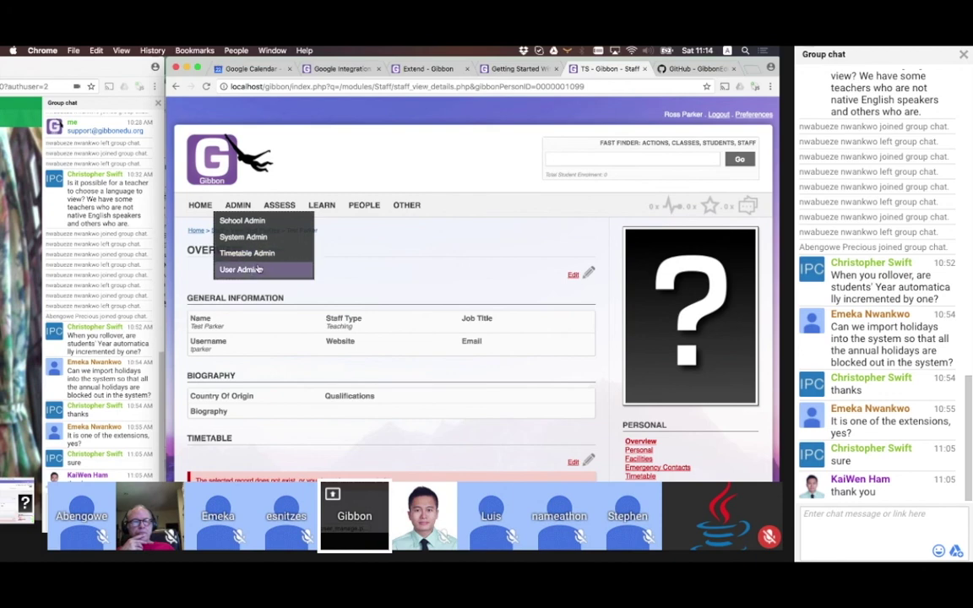
Step: In School Admin > Manage Form Groups, set the test teacher as Year 7.1's first tutor and save
left_click(251, 223)
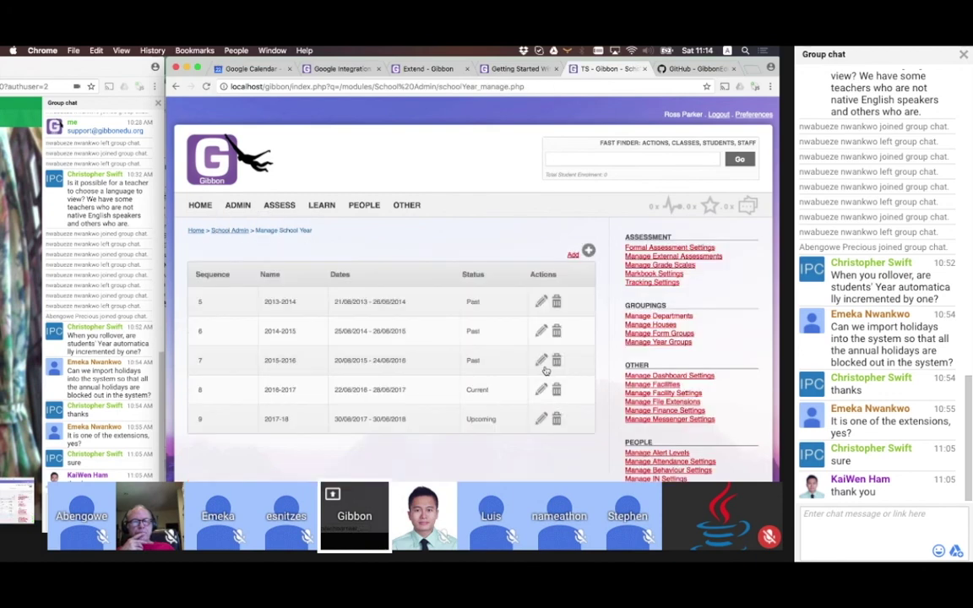
left_click(661, 333)
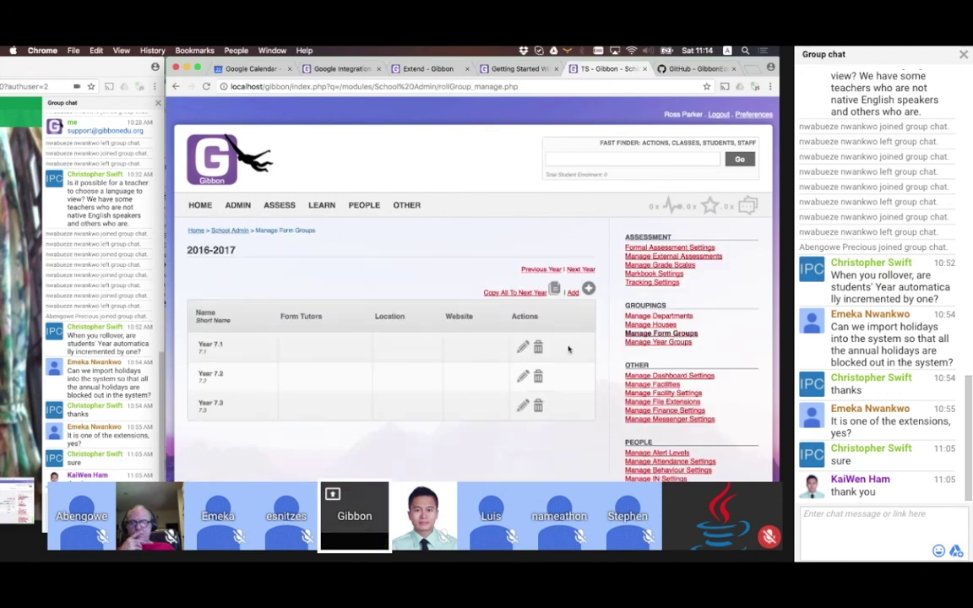
left_click(523, 348)
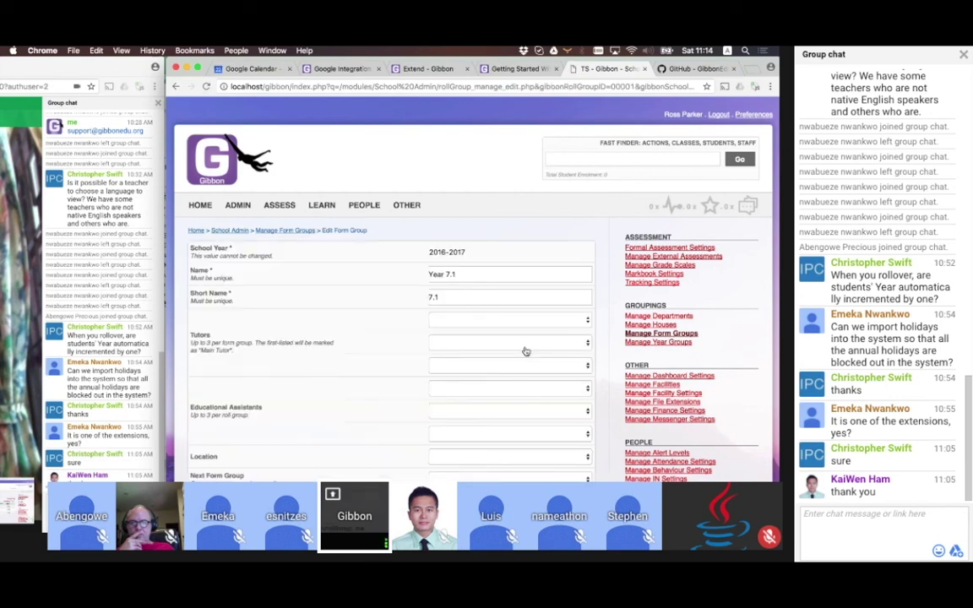
left_click(458, 341)
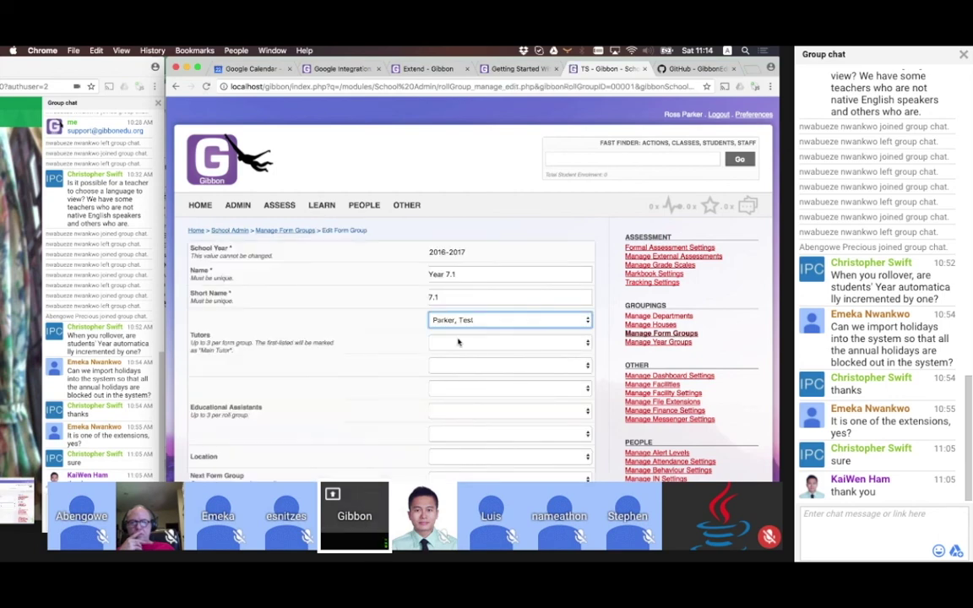
scroll(458, 342, "down", 3)
left_click(573, 463)
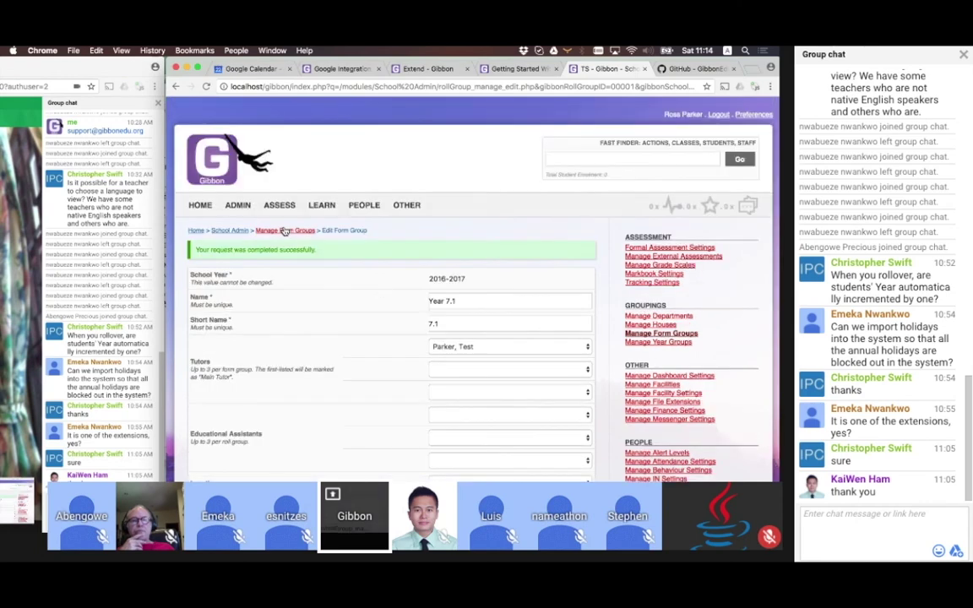
left_click(284, 231)
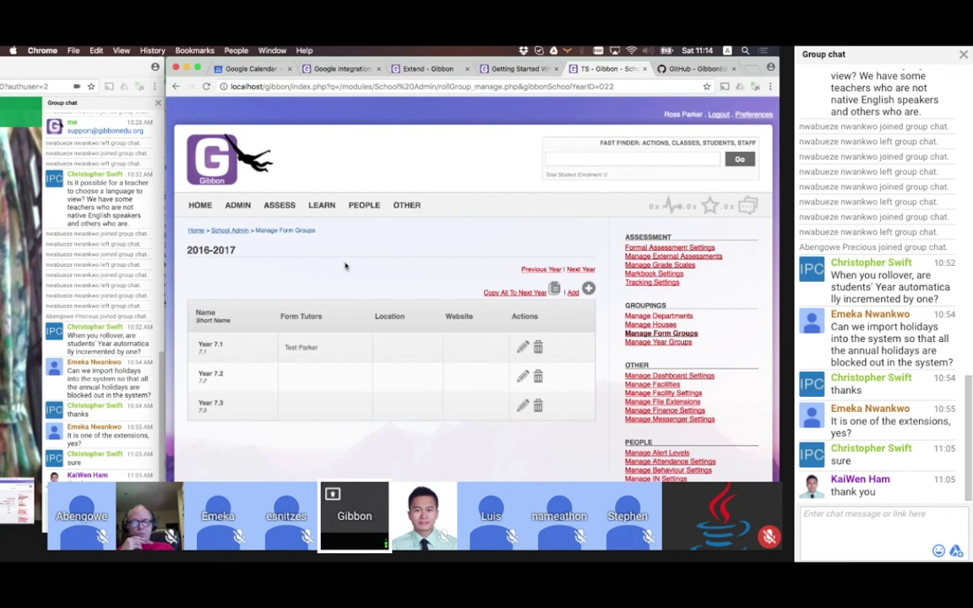
left_click(516, 69)
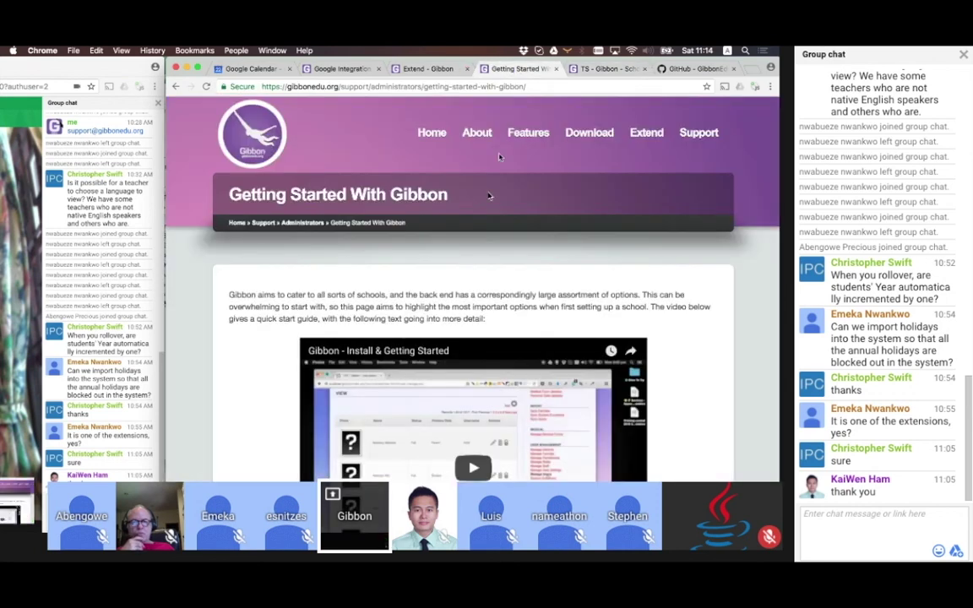
scroll(499, 157, "down", 15)
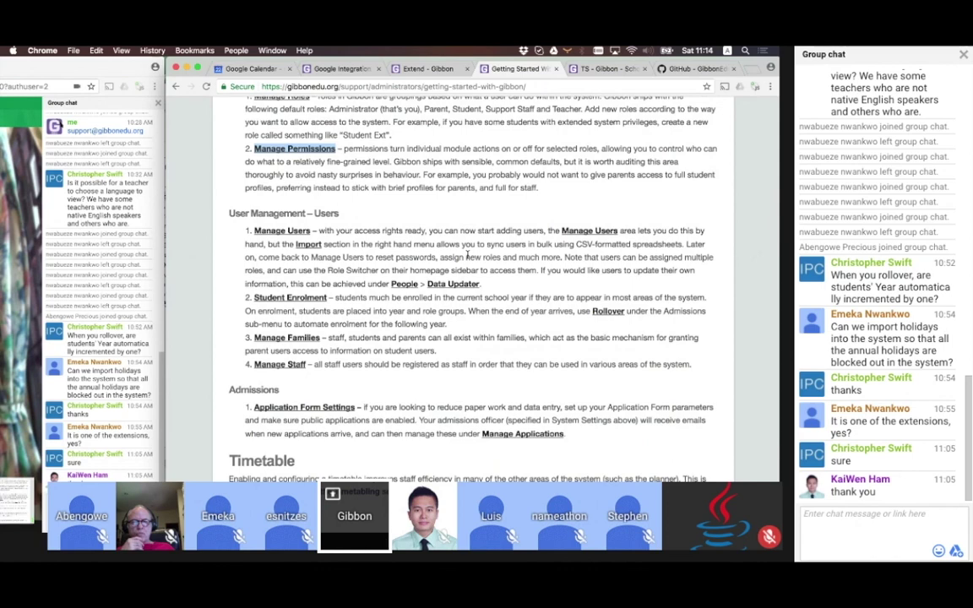
key("ctrl+Tab")
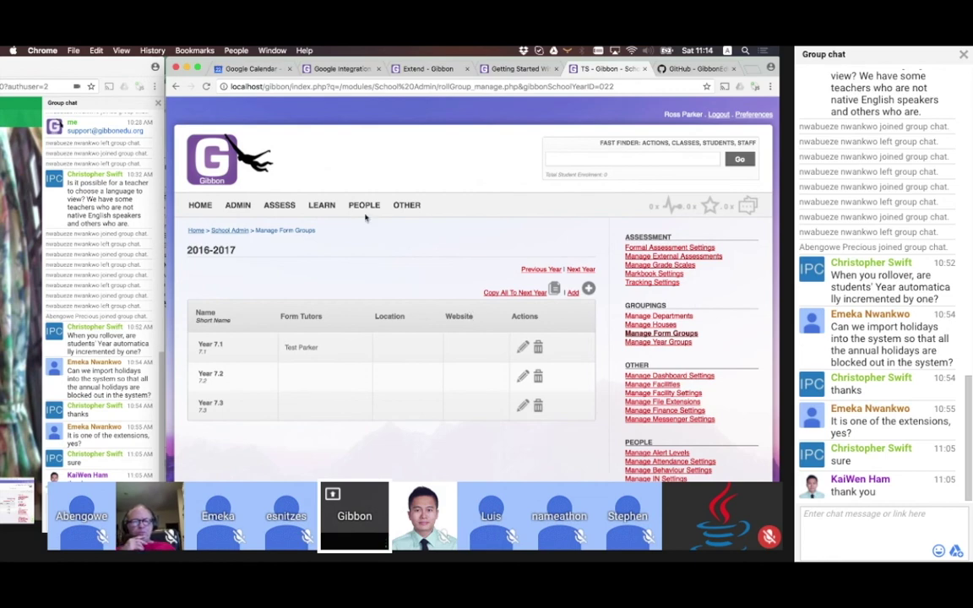
Step: Go to People > Students and open Student Enrolment for 2016-2017
mouse_move(364, 211)
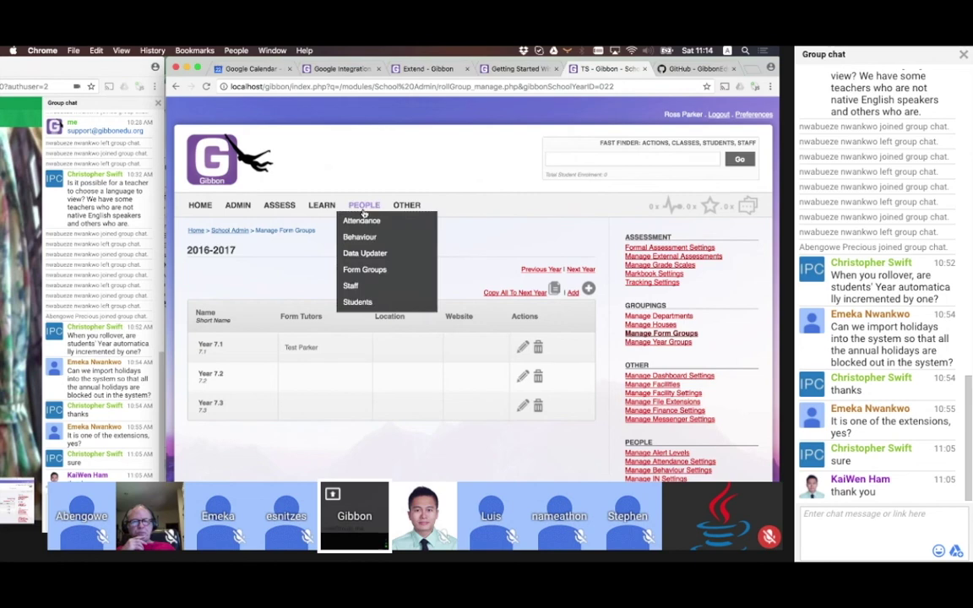
left_click(357, 301)
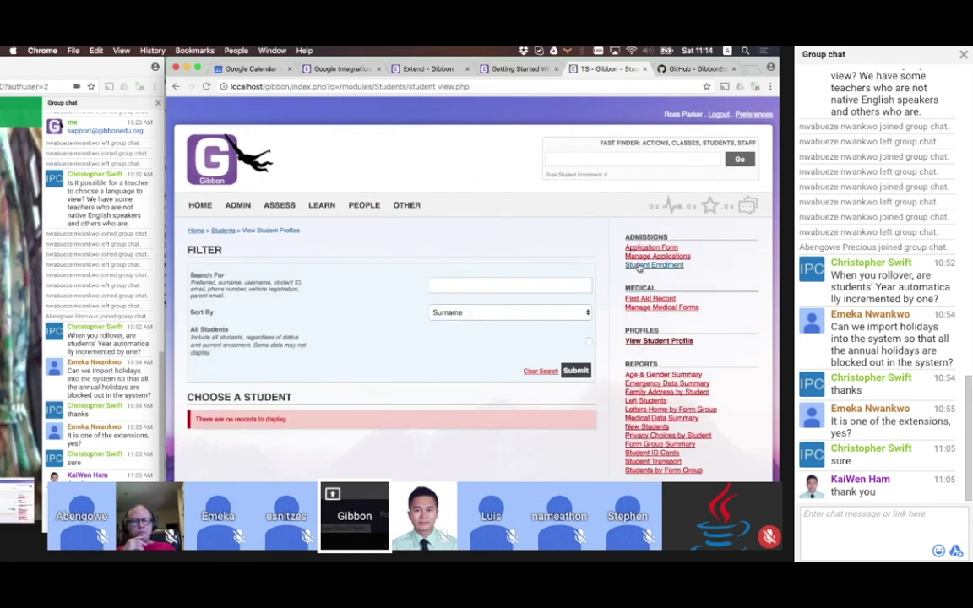
left_click(655, 264)
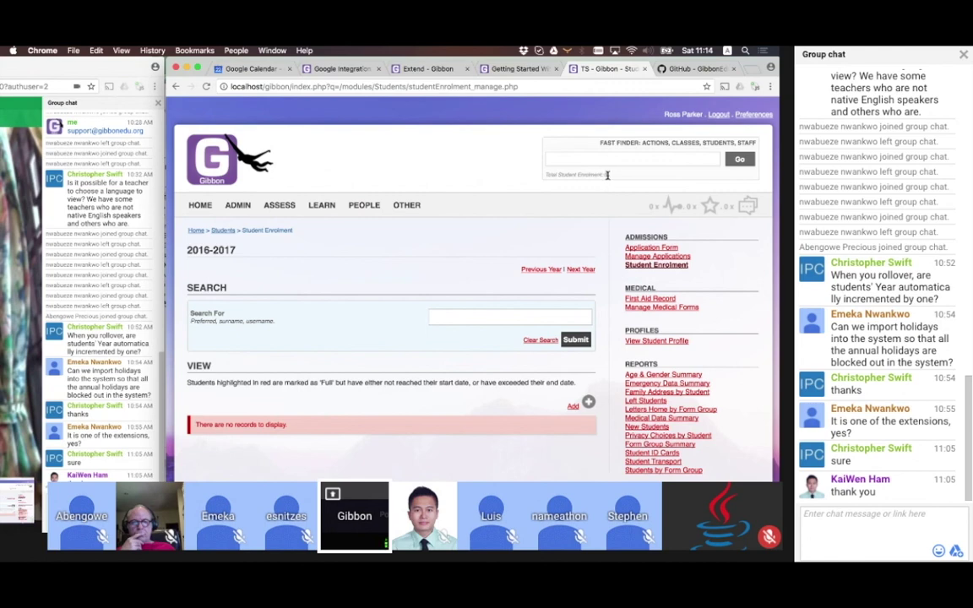
mouse_move(238, 205)
Step: Highlight the total student enrolment count of 0, then open View Student Profiles
left_click_drag(550, 175, 620, 179)
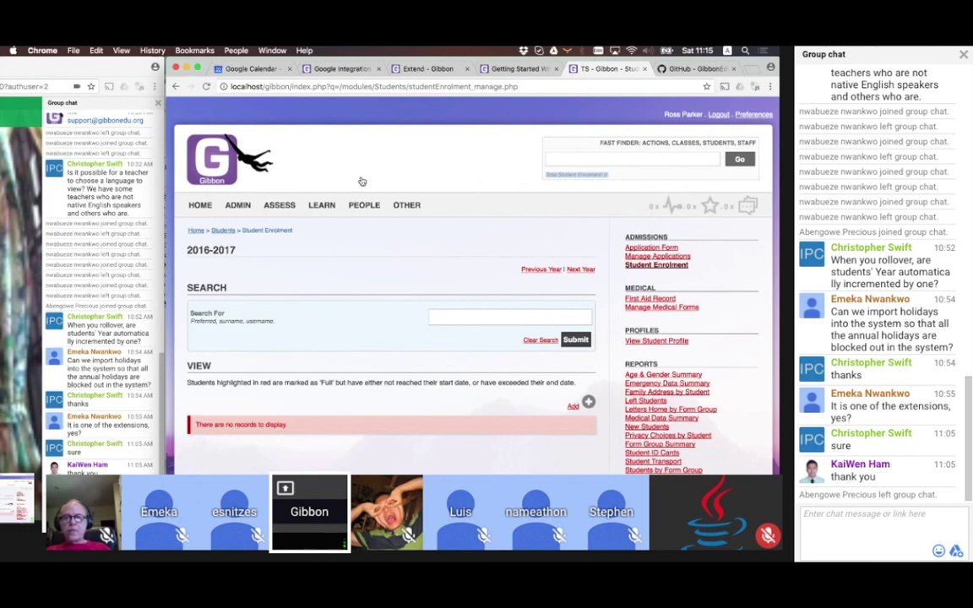
mouse_move(237, 206)
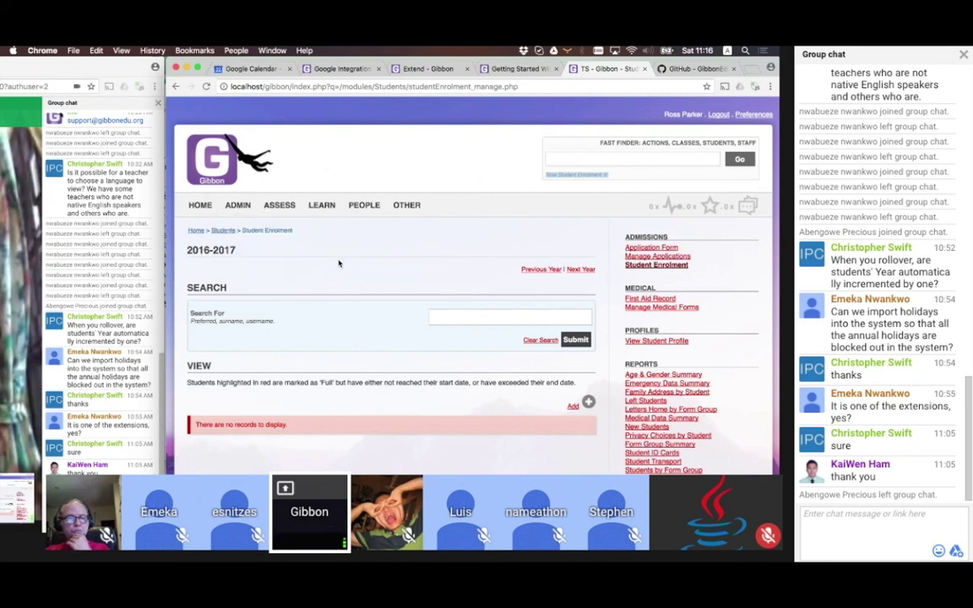
left_click(657, 340)
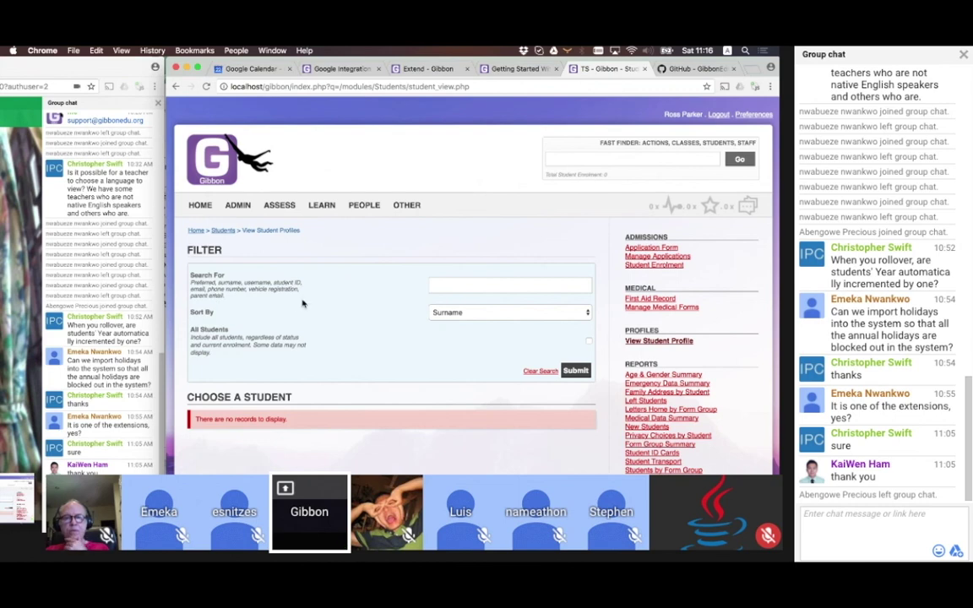
left_click(108, 367)
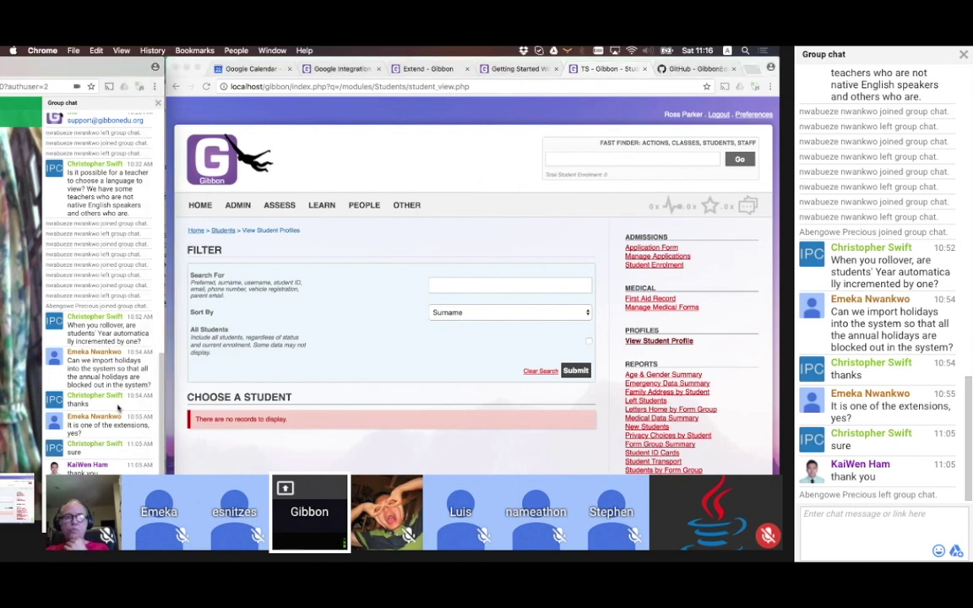